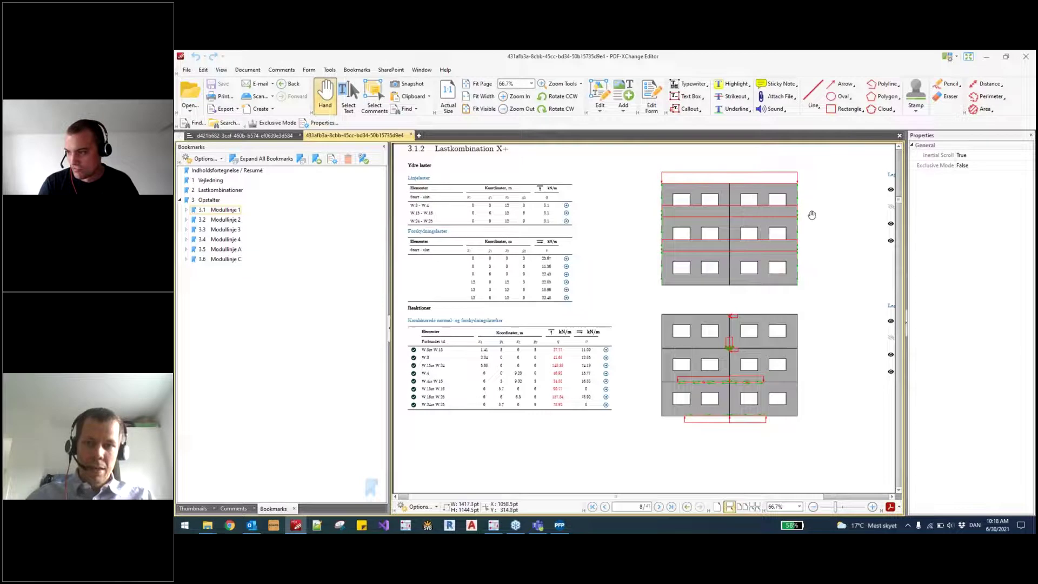
Step: Examine the shear loads along both outer edges of the upper wall elevation for Lastkombination X+
mouse_move(800, 201)
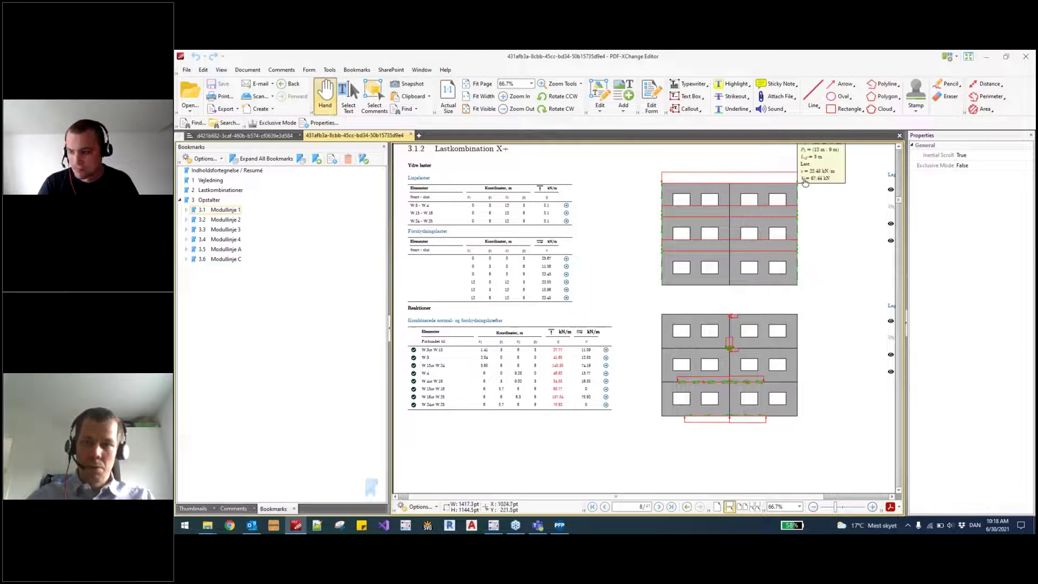
mouse_move(662, 206)
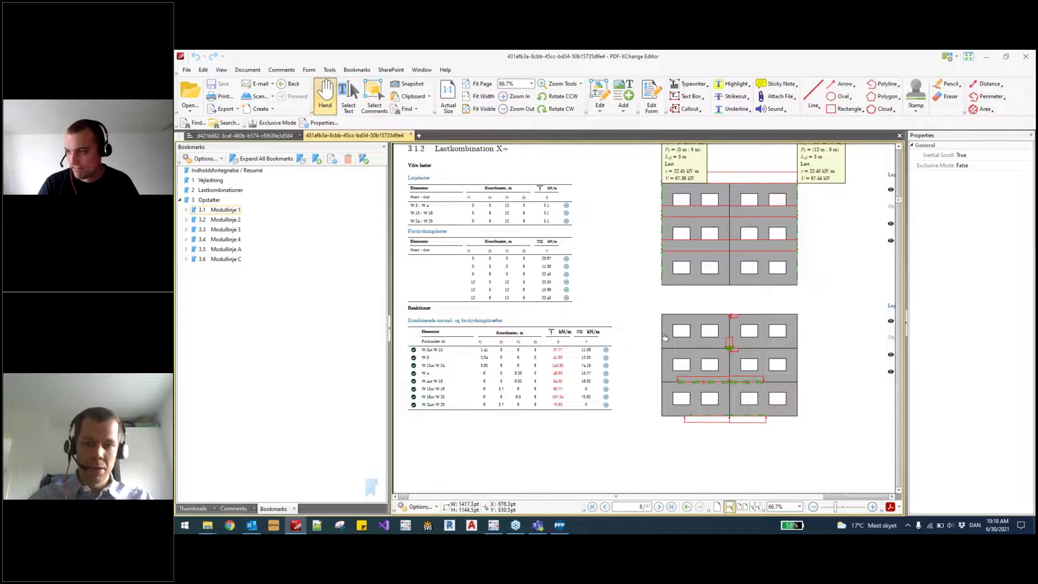
scroll(503, 209, "up", 1)
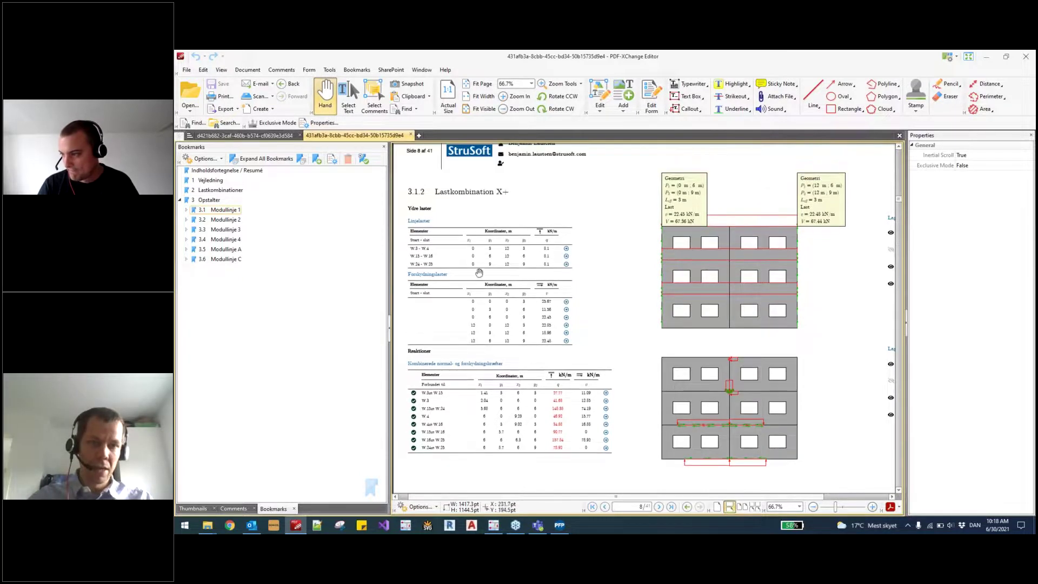
Step: Switch to FEM-Design, close the finished calculation and make X the active load case
left_click(494, 526)
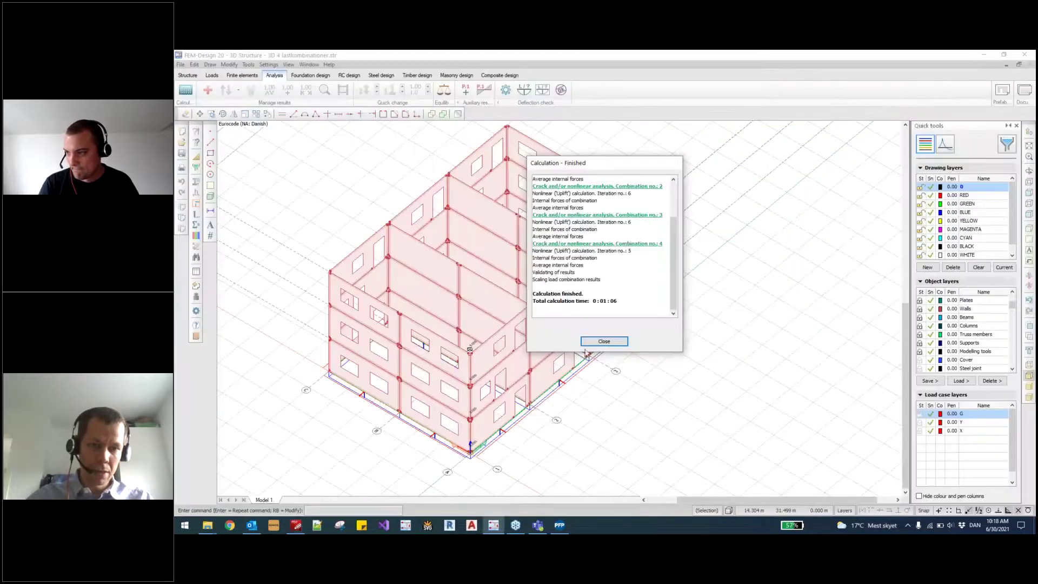
left_click(603, 341)
left_click(211, 75)
left_click(243, 89)
left_click(228, 112)
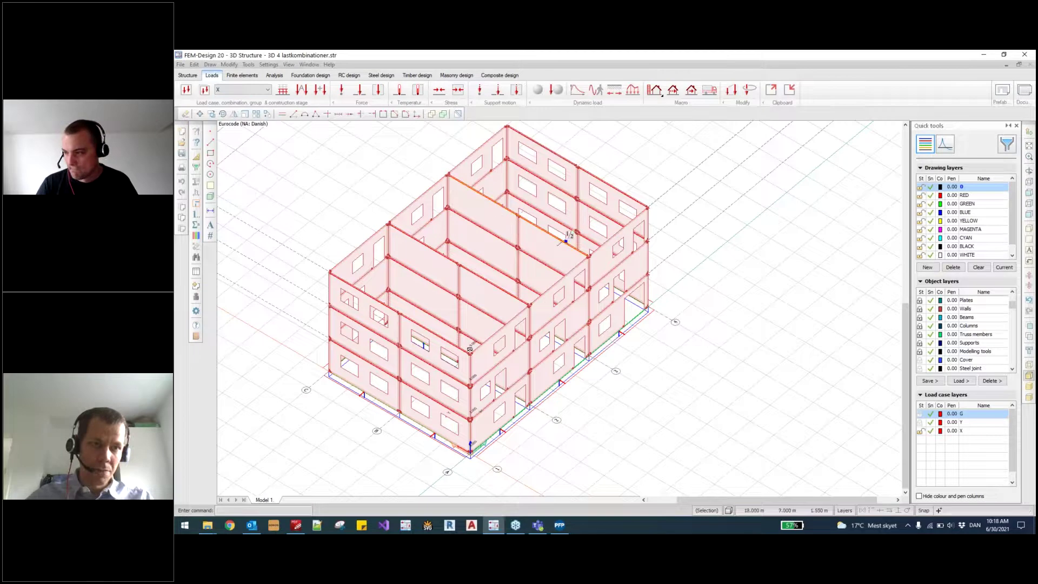
Step: Switch to the PDF report and compare its Lastkombination X+ elevations with the model's load case
key("alt")
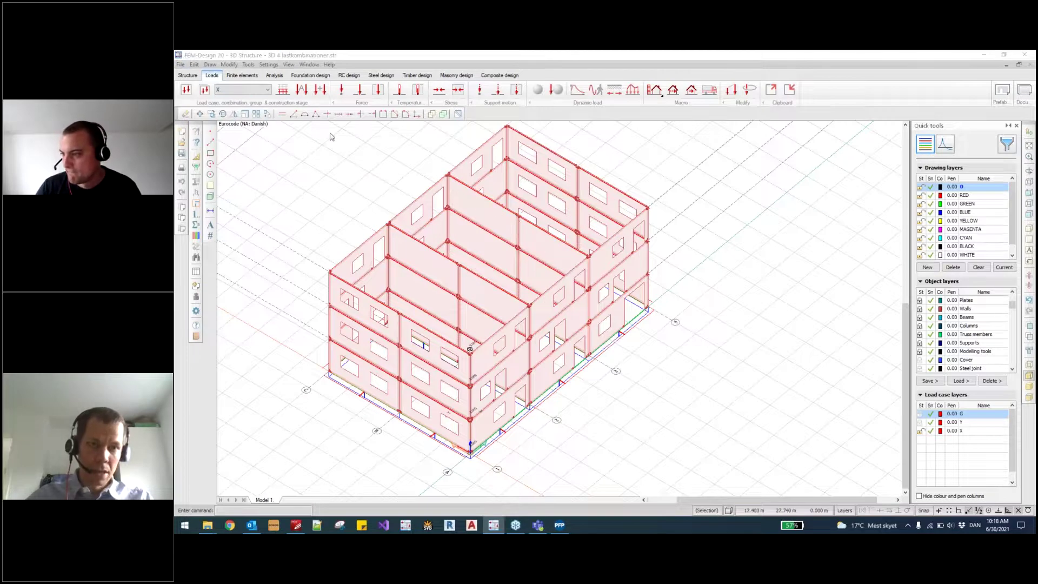
key("alt+Tab")
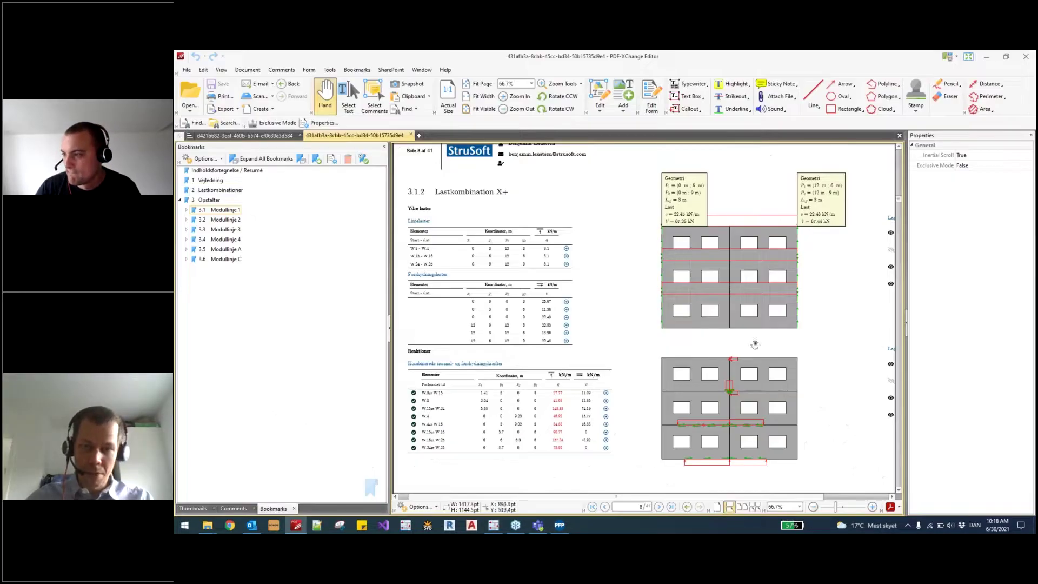
scroll(580, 264, "down", 1)
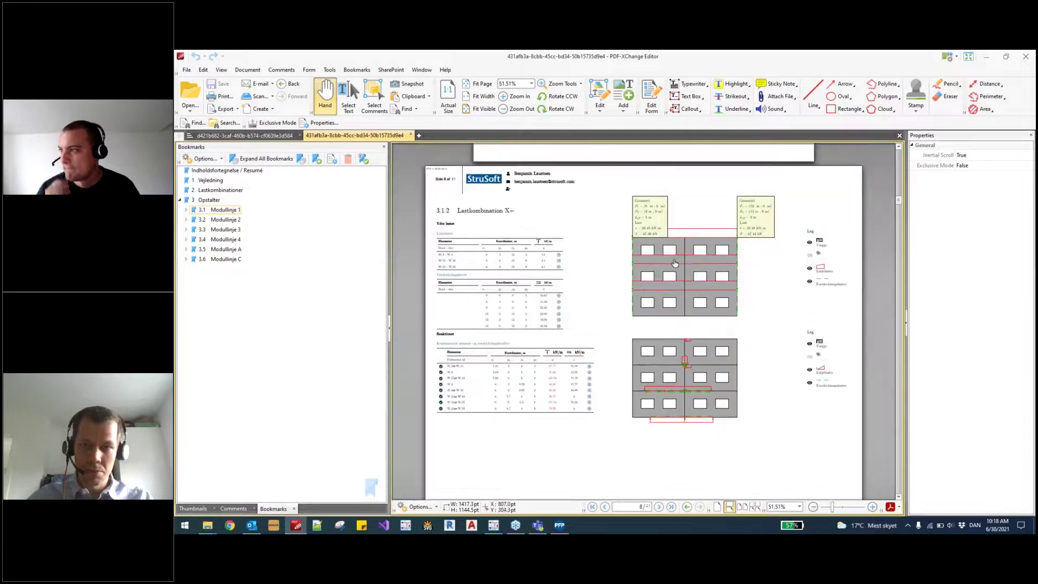
Step: Rename the four load combinations in FEM-Design to Y+, Y-, X+ and X- so they match their included load cases
key("alt+Tab")
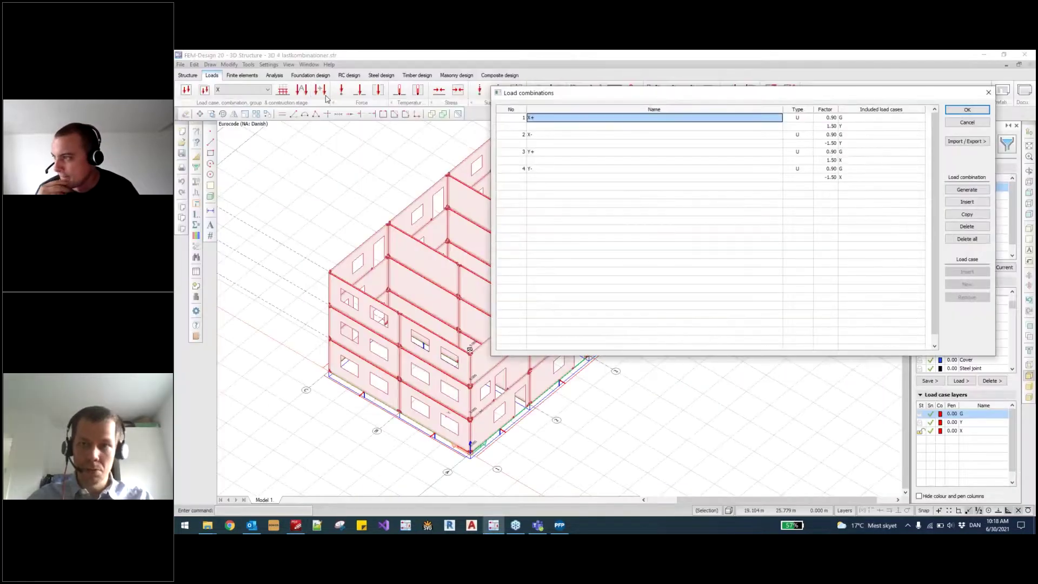
left_click(545, 118)
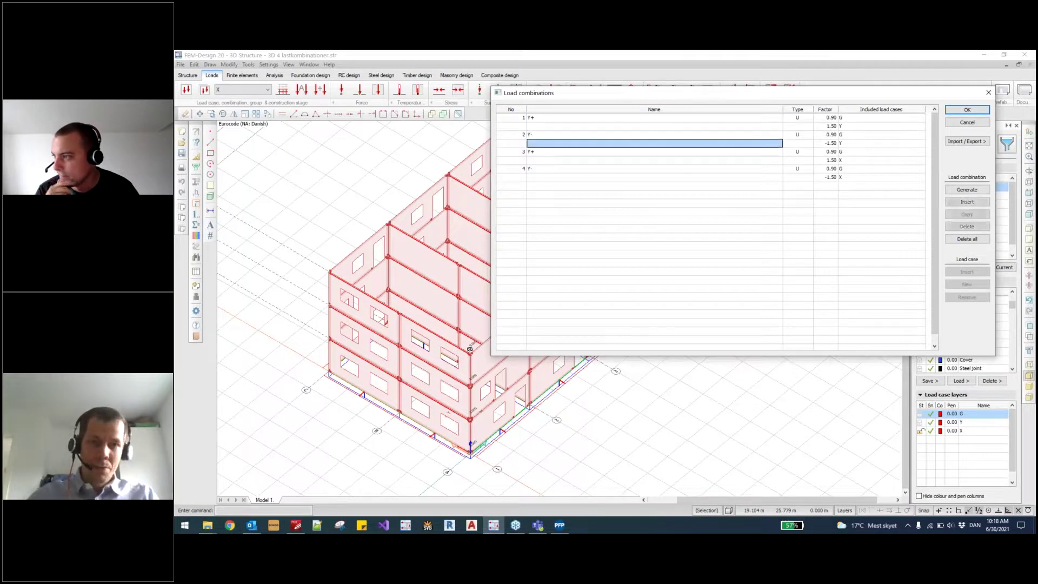
type("X+")
key("Return")
key("Down")
type("X")
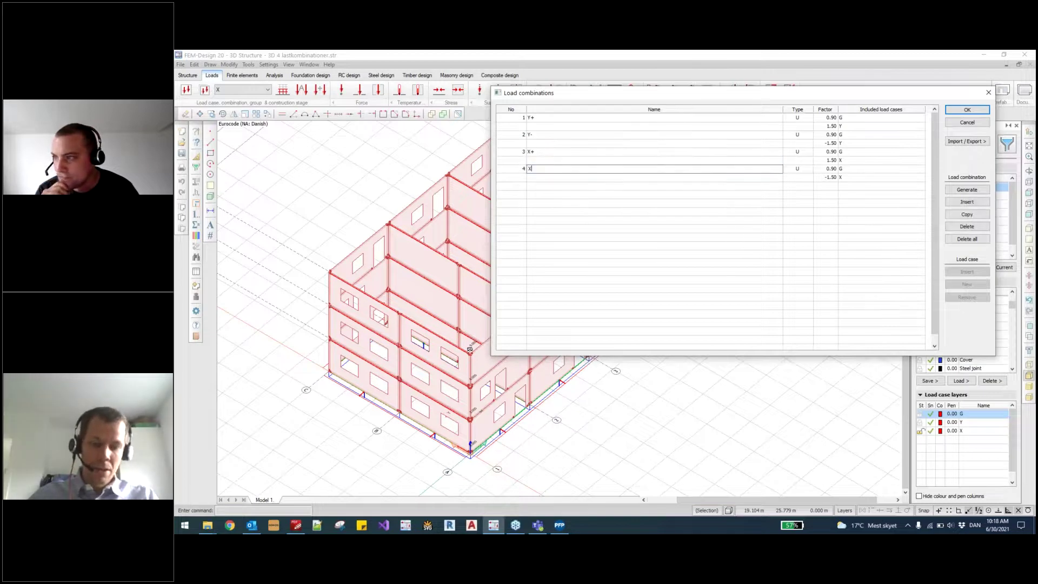
key("Return")
key("Return")
left_click(275, 75)
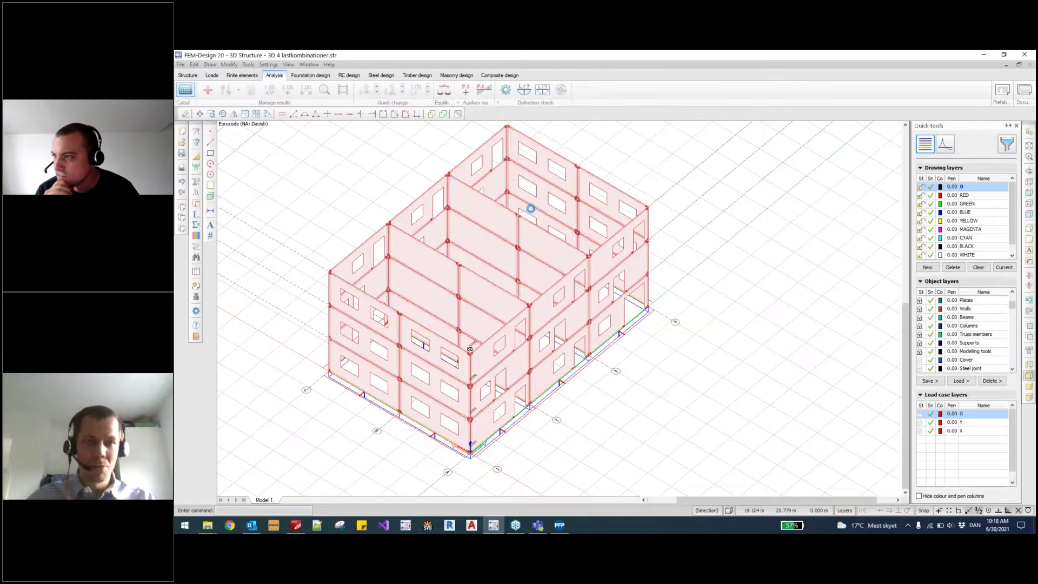
left_click(496, 223)
left_click(497, 230)
left_click(522, 222)
left_click(683, 340)
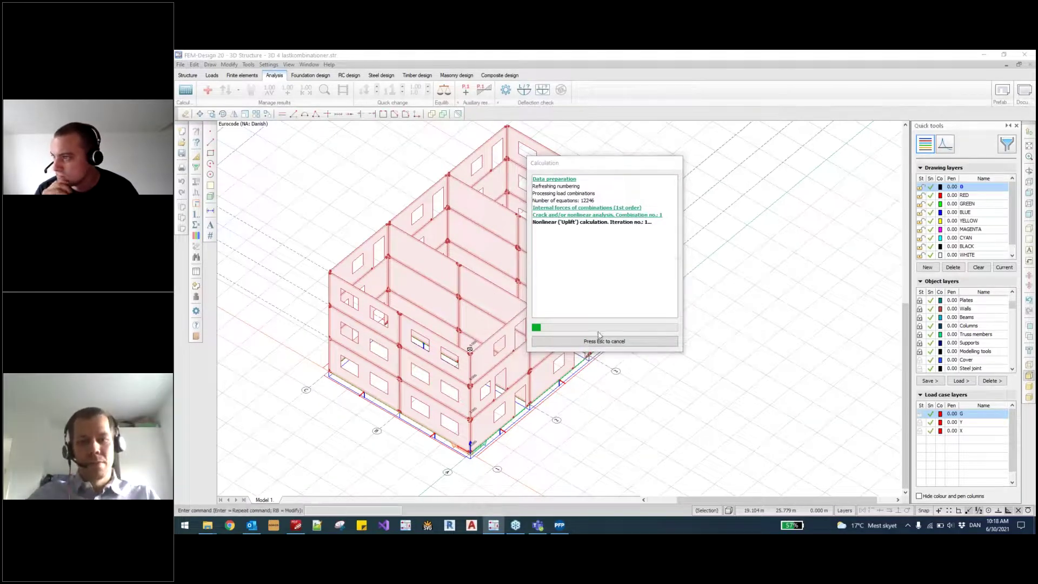
left_click(616, 321)
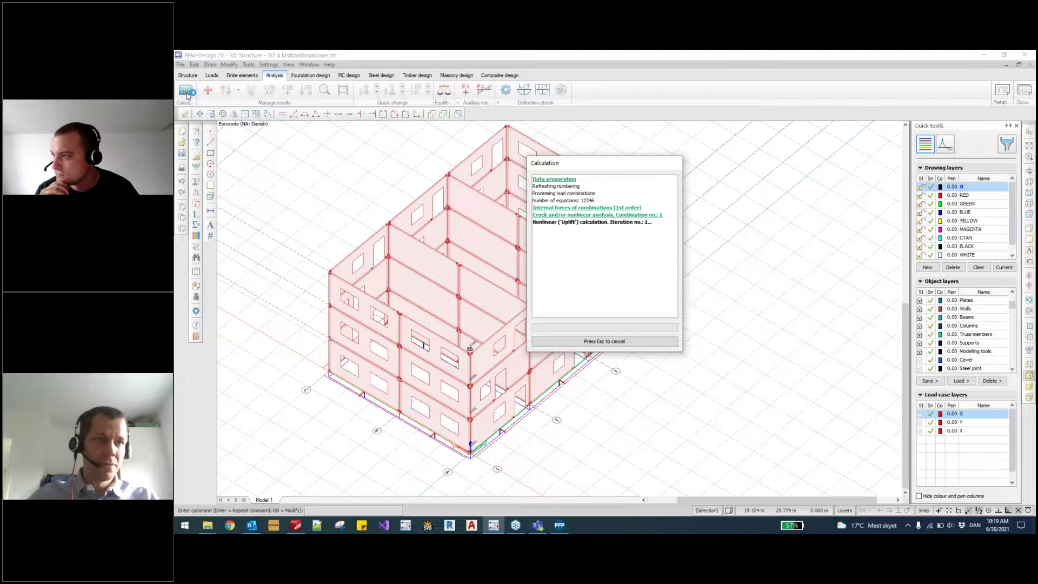
left_click(604, 342)
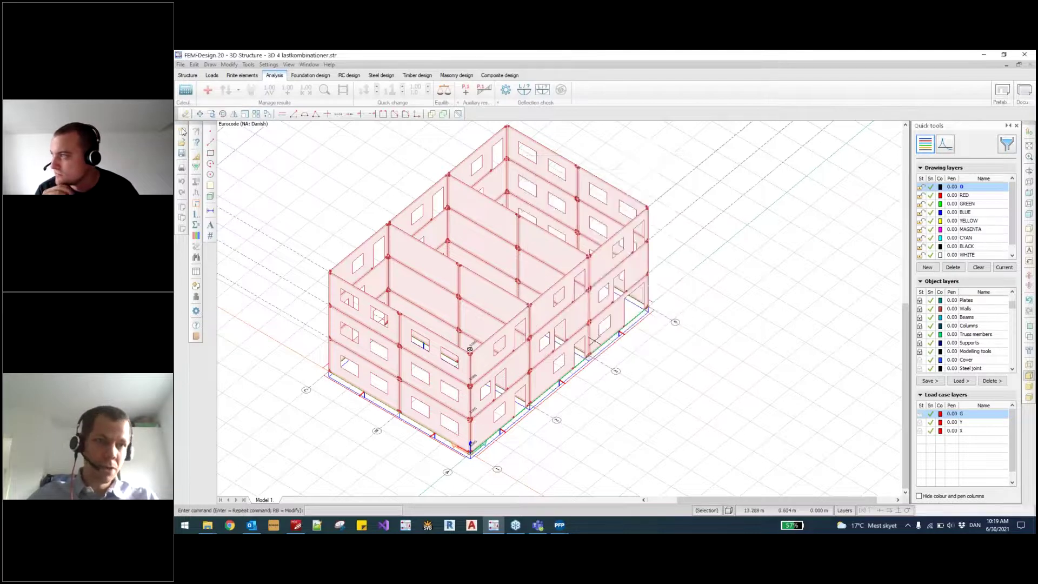
Step: Turn off the nonlinear uplift analysis for all load combinations and run the load combinations calculation
left_click(186, 90)
left_click(497, 230)
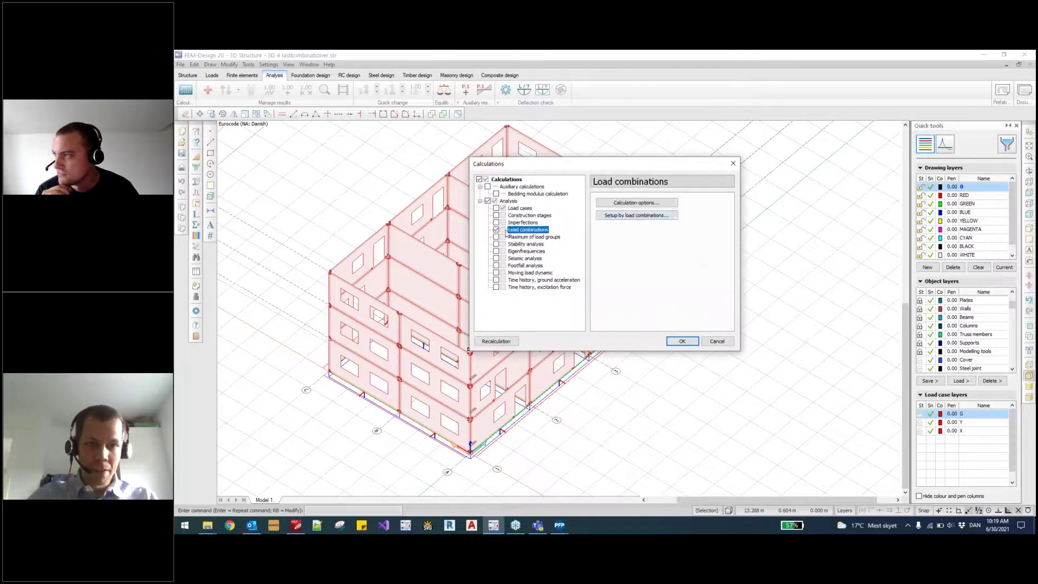
left_click(608, 215)
left_click(674, 203)
left_click(677, 229, "shift")
left_click(749, 380)
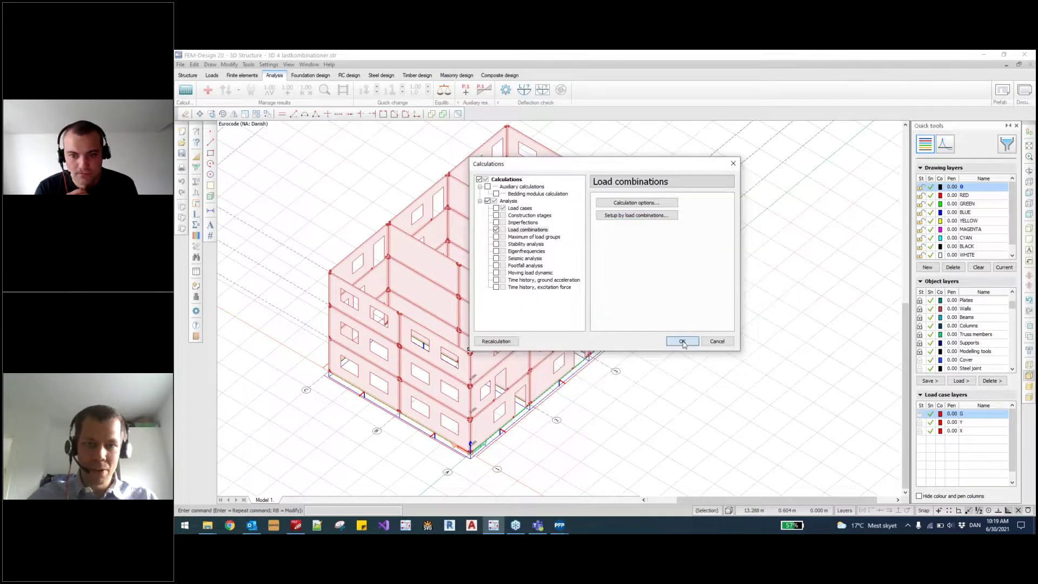
left_click(683, 342)
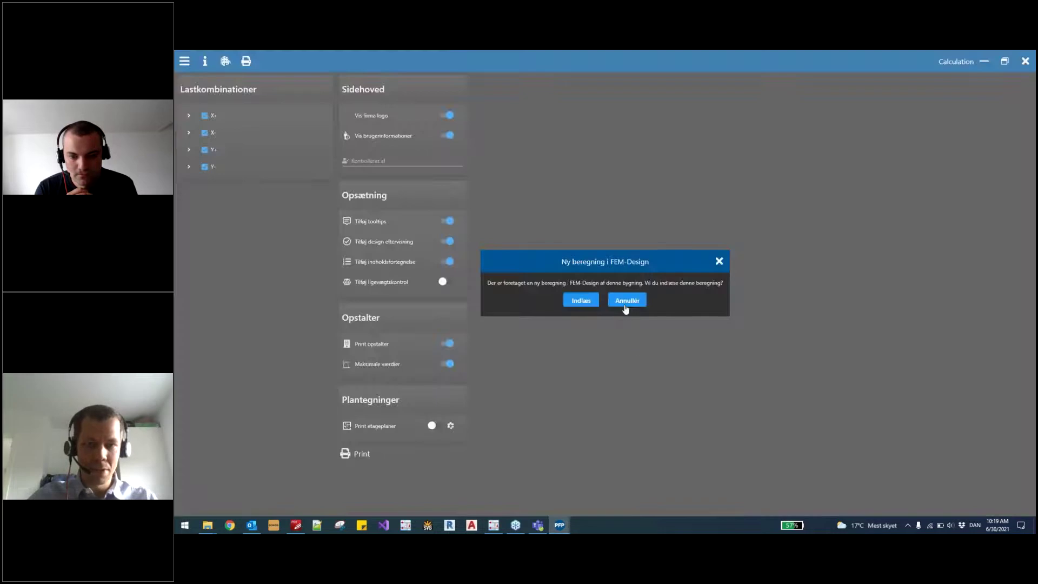
Step: Load the new FEM-Design calculation of the building into PFP
left_click(626, 306)
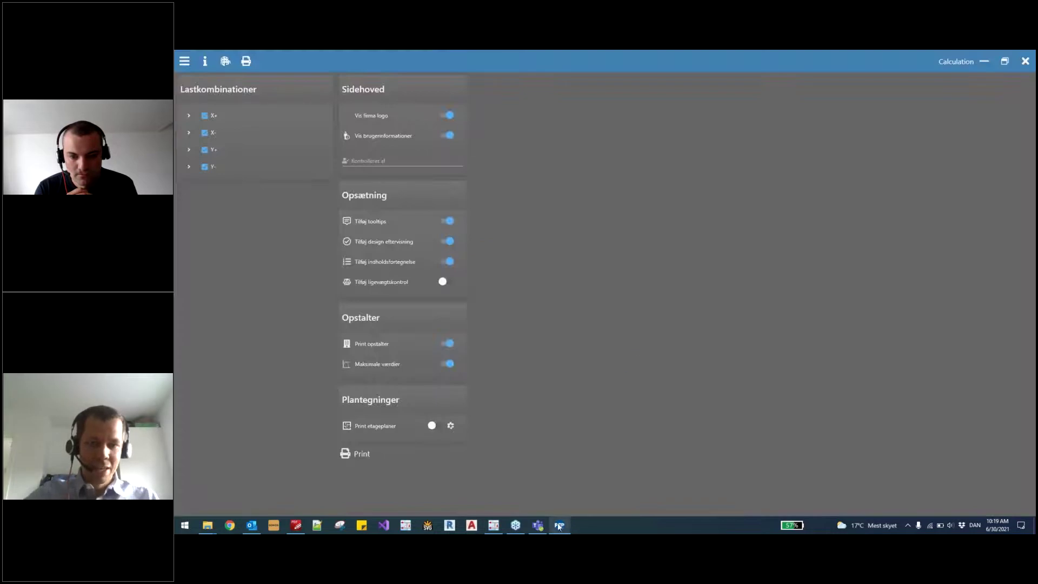
left_click(575, 306)
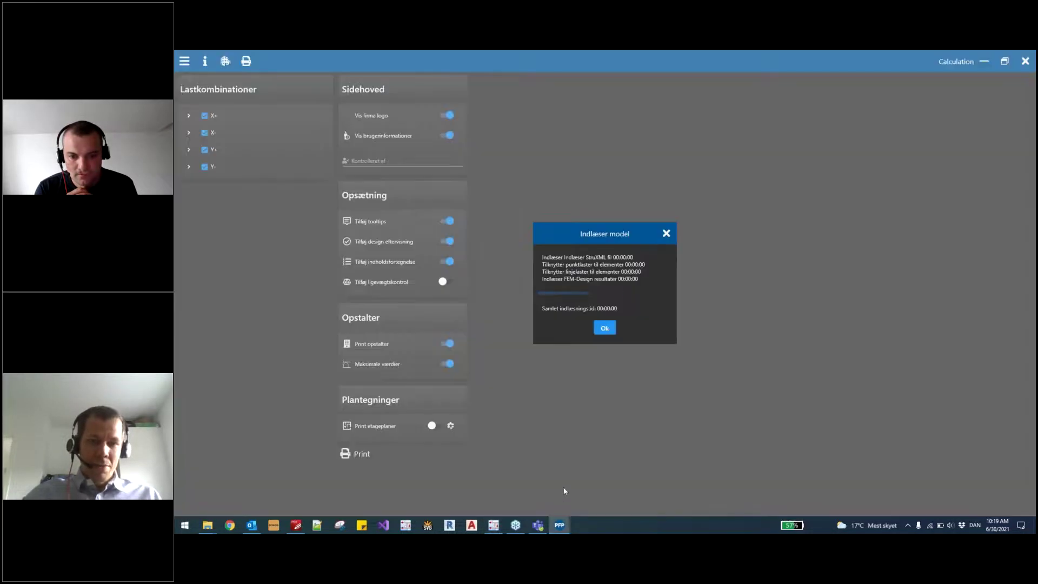
left_click(606, 328)
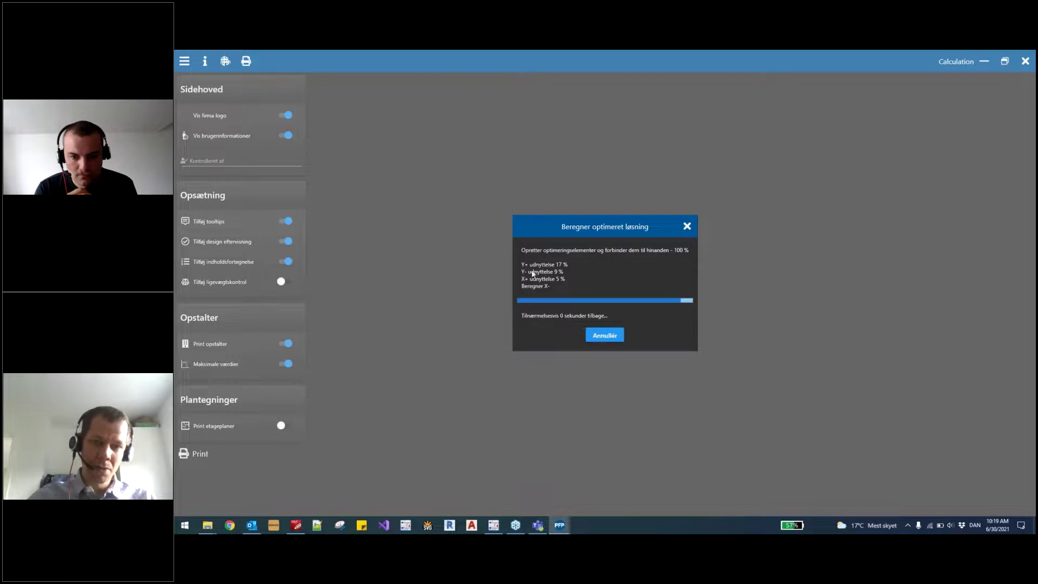
Step: Finish the optimised solution calculation and print the report with the current settings
left_click(604, 342)
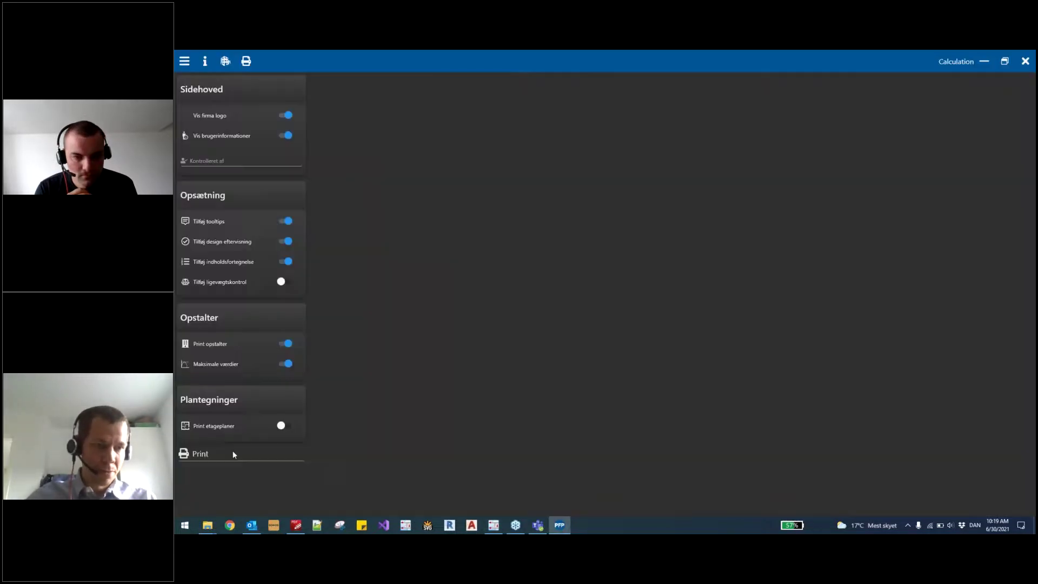
left_click(234, 454)
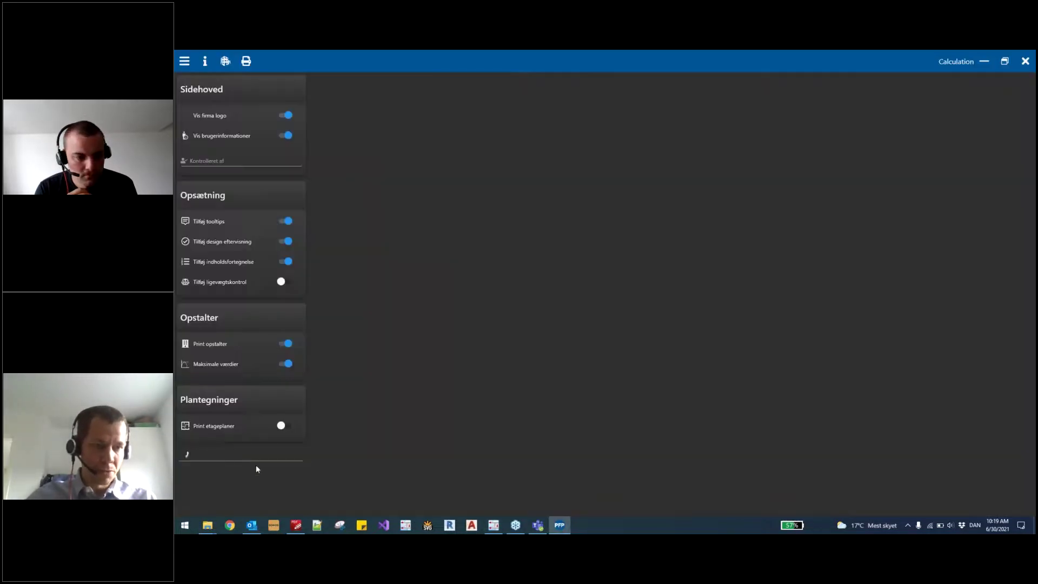
Step: Switch to FEM-Design, close the finished calculation and make Y the active load case
key("alt+Tab")
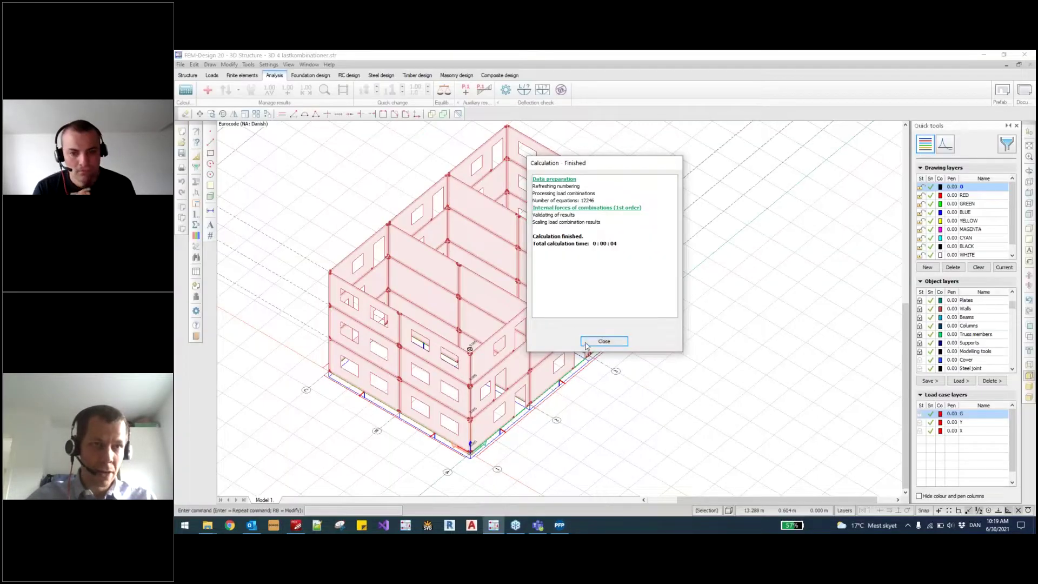
left_click(587, 344)
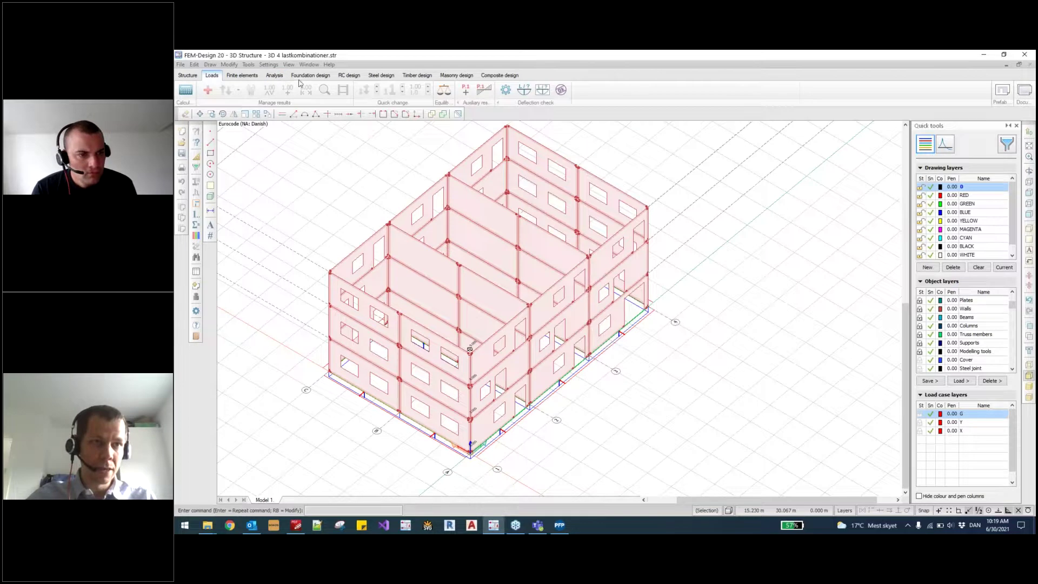
left_click(211, 75)
left_click(259, 89)
left_click(256, 105)
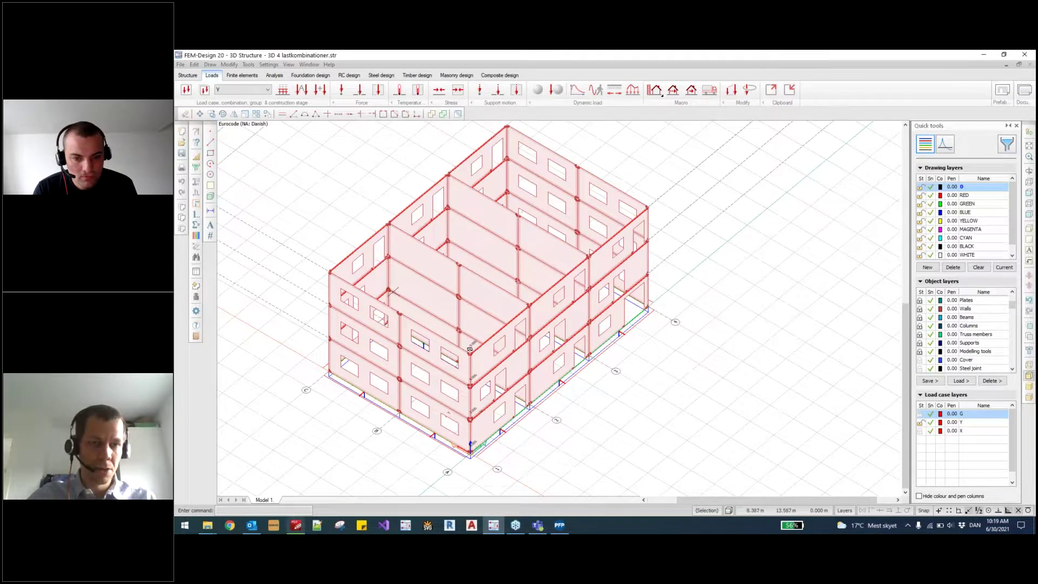
Step: Open Modullinje 1 in the new PDF report and examine the Lastkombination Y+ loads and reactions
key("alt+Tab")
left_click(225, 210)
scroll(640, 220, "down", 5)
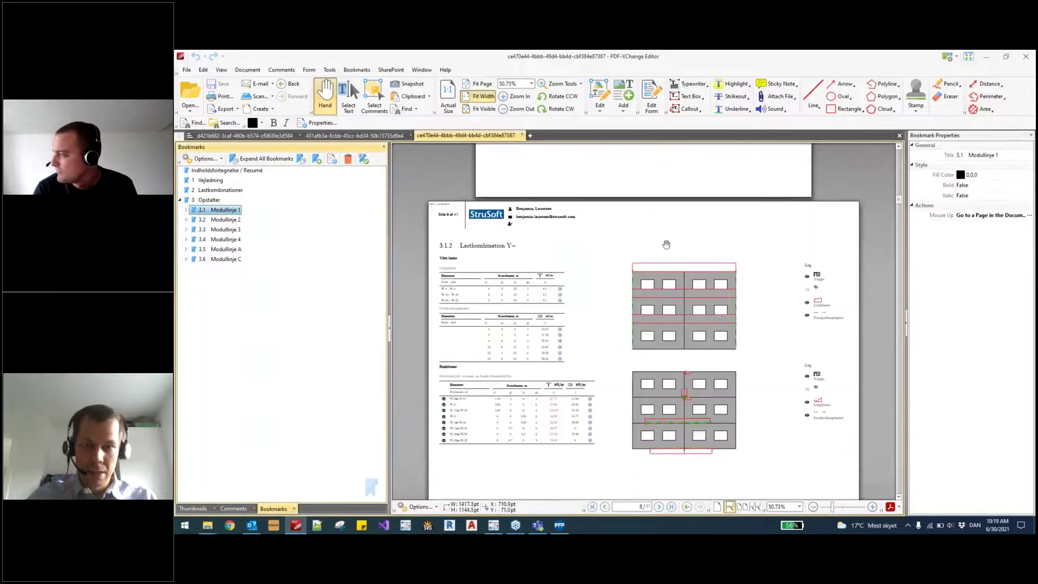
scroll(669, 311, "up", 1, "ctrl")
scroll(646, 294, "down", 1)
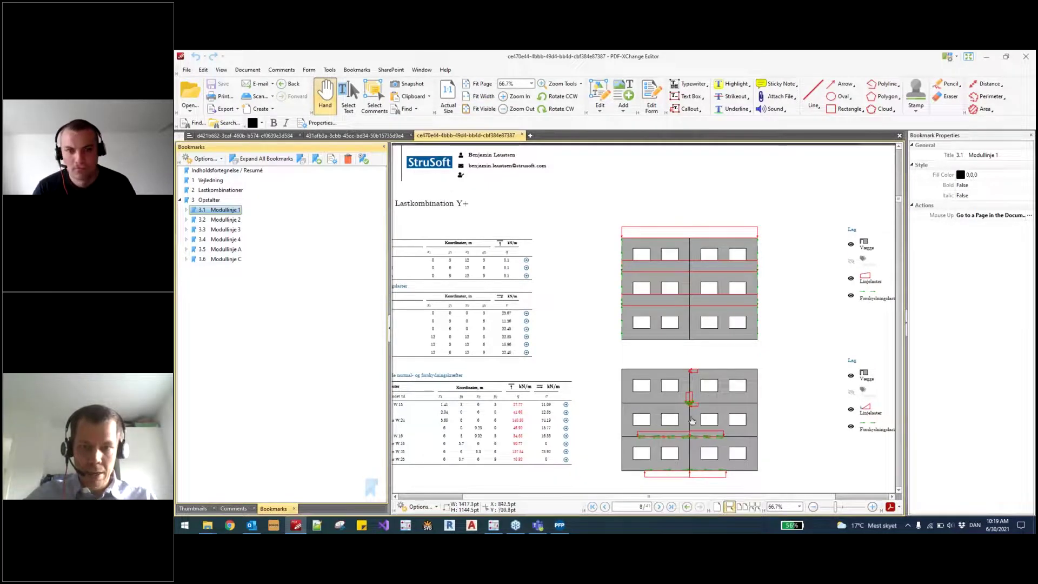
scroll(684, 389, "down", 4)
scroll(680, 340, "down", 1, "ctrl")
scroll(675, 319, "down", 2)
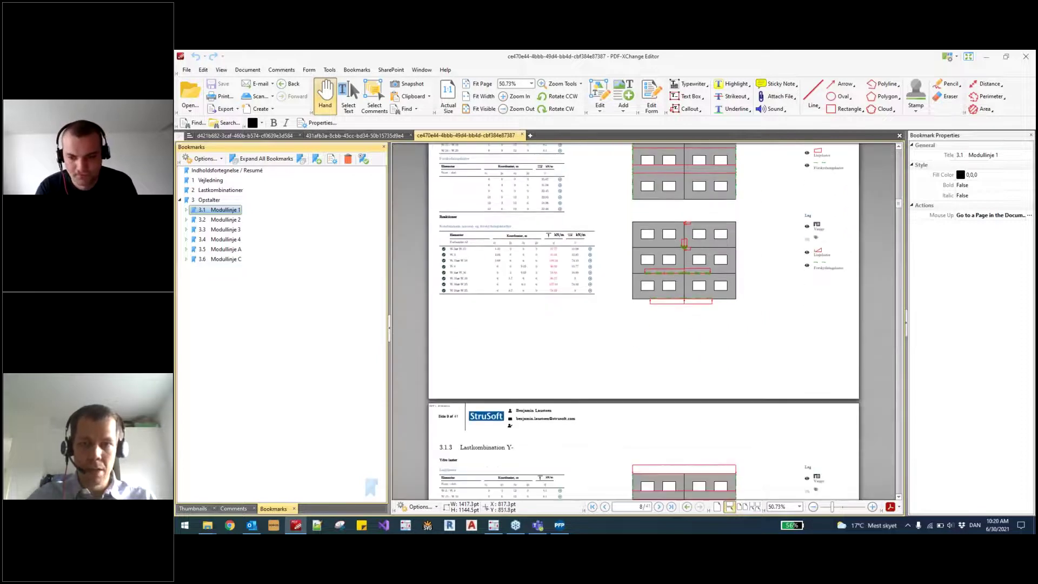
Step: Examine the Lastkombination Y- reactions and the load and reaction elevations on the following page of the report
scroll(656, 285, "down", 10)
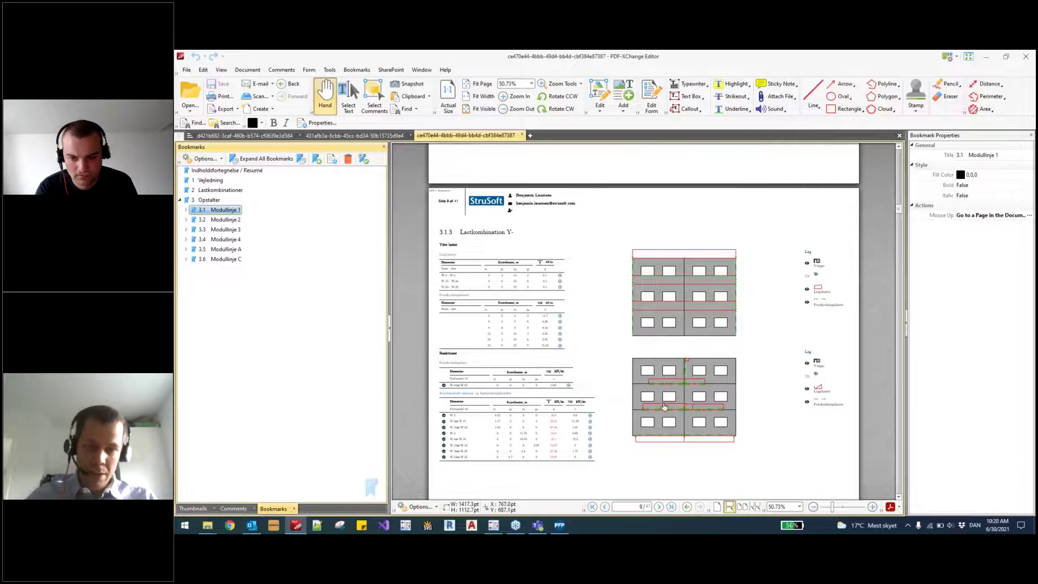
scroll(626, 332, "down", 6)
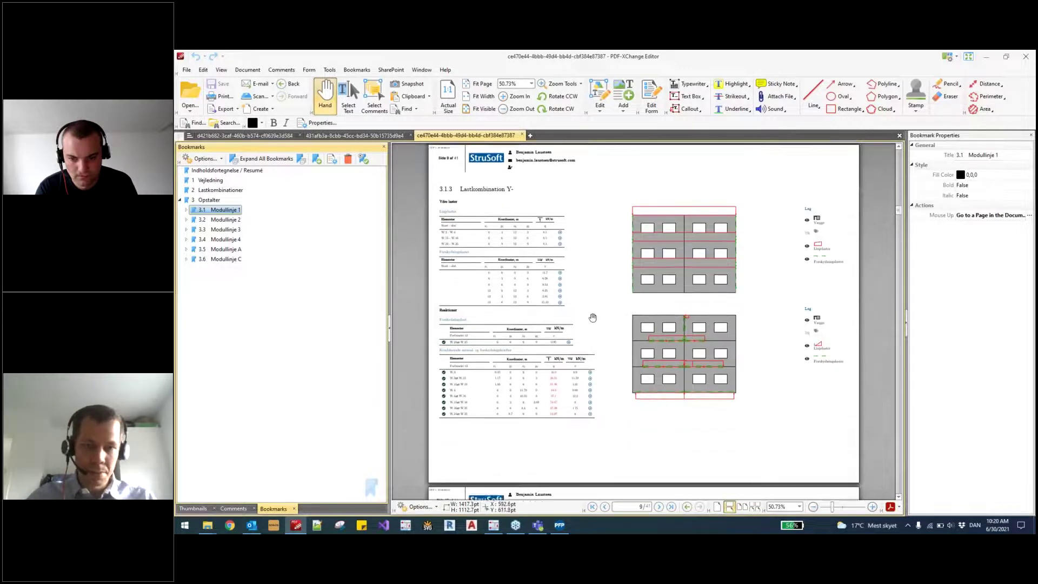
scroll(432, 331, "up", 2)
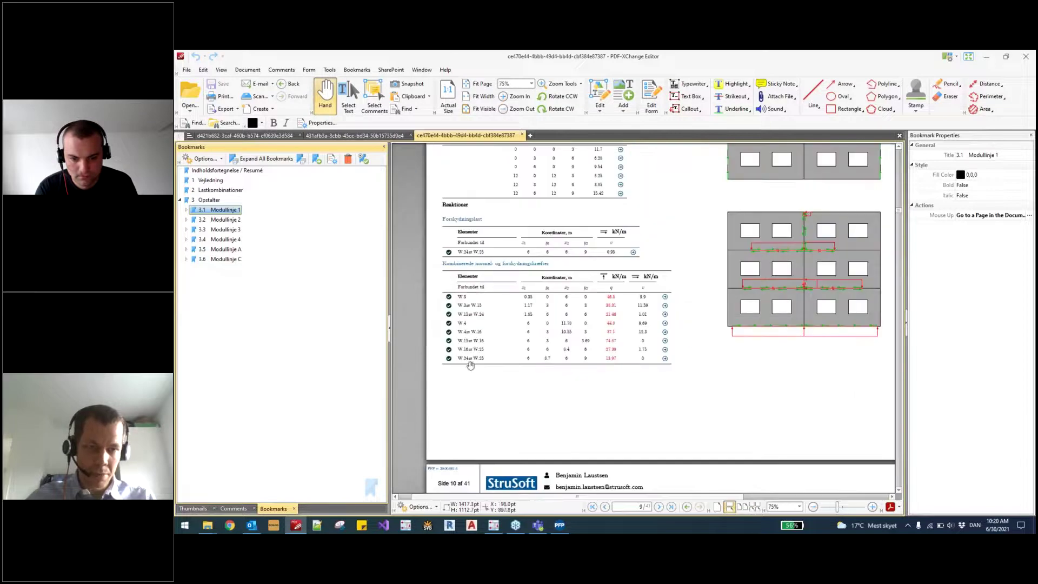
scroll(477, 283, "down", 1)
scroll(622, 324, "down", 10)
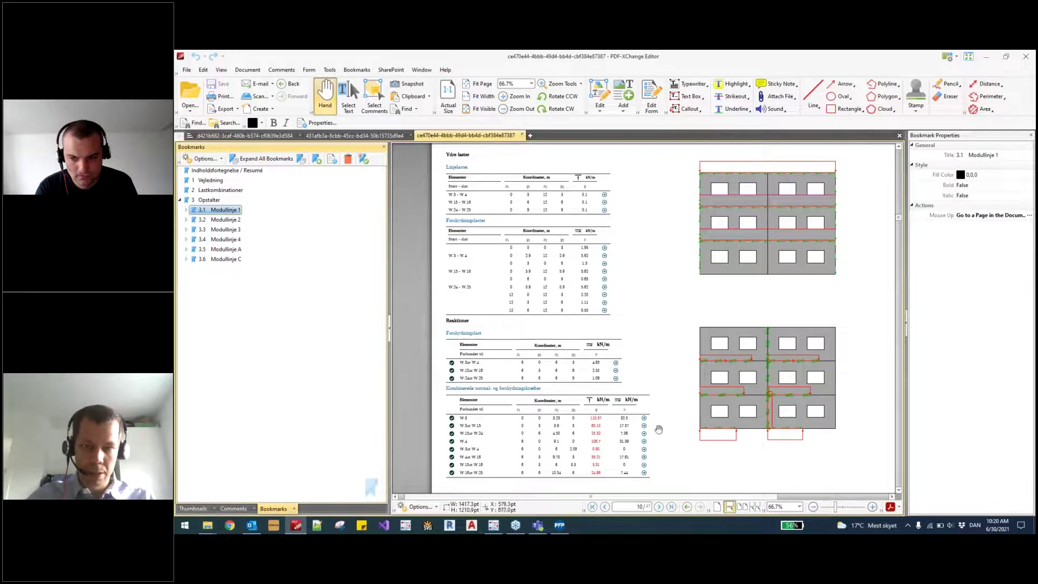
left_click(770, 344)
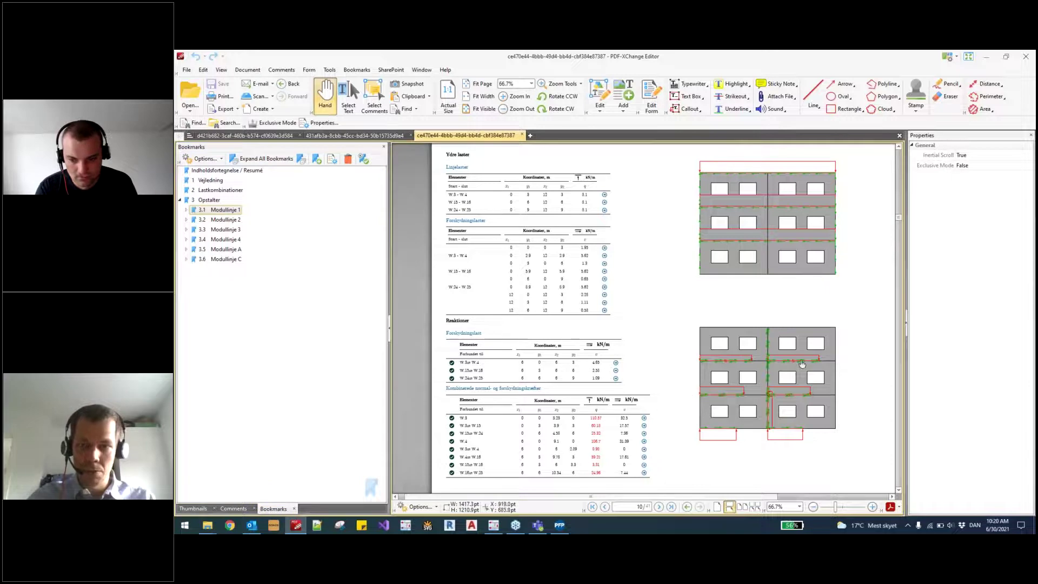
scroll(799, 355, "up", 3)
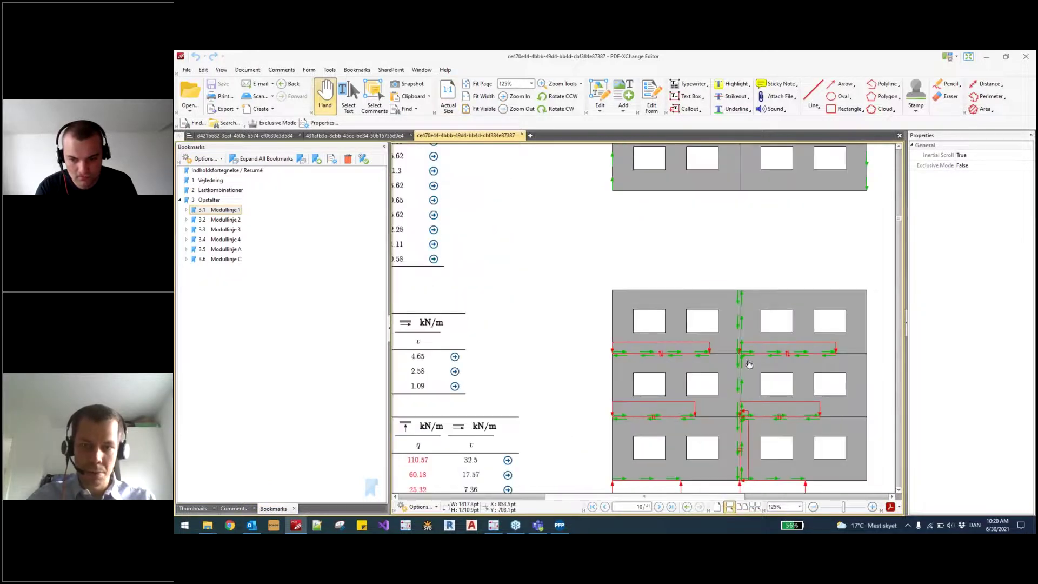
Step: Finish viewing the Modullinje 1 Lastkombination X- elevations, switch to FEM-Design and make X the active load case
scroll(670, 382, "down", 1)
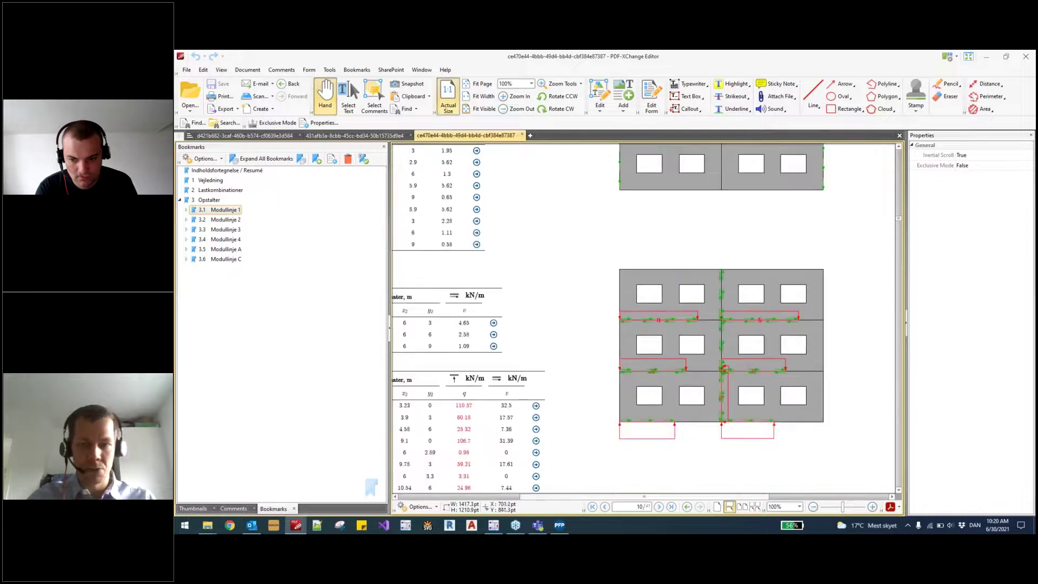
scroll(683, 376, "down", 3)
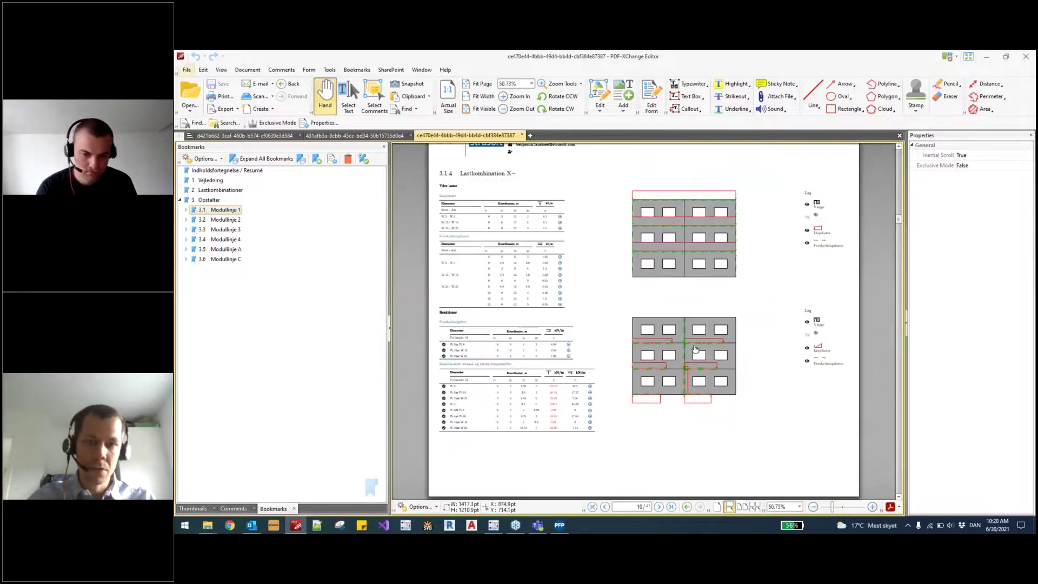
key("alt+Tab")
left_click(244, 90)
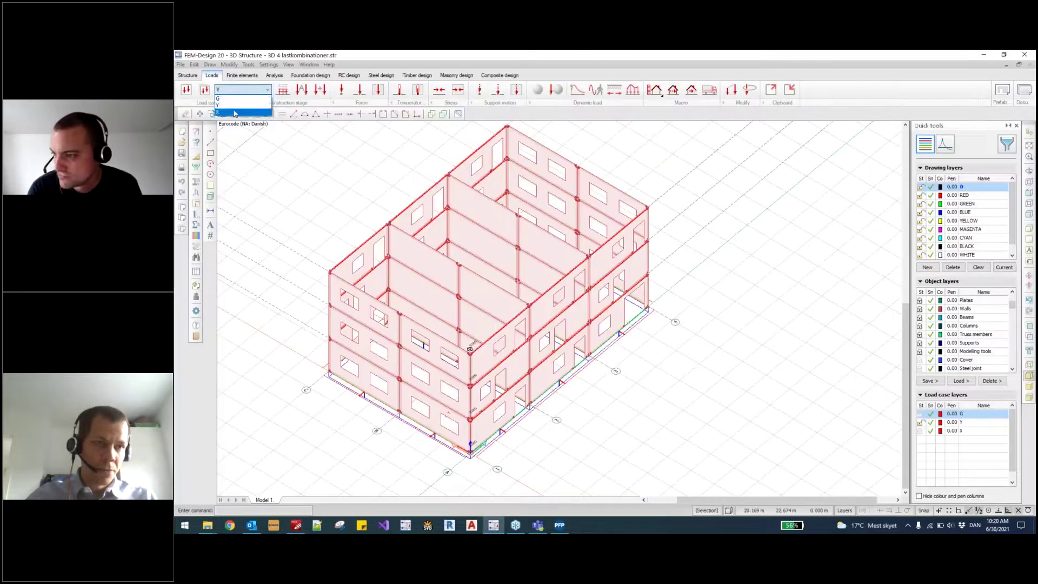
left_click(227, 114)
scroll(508, 214, "up", 2)
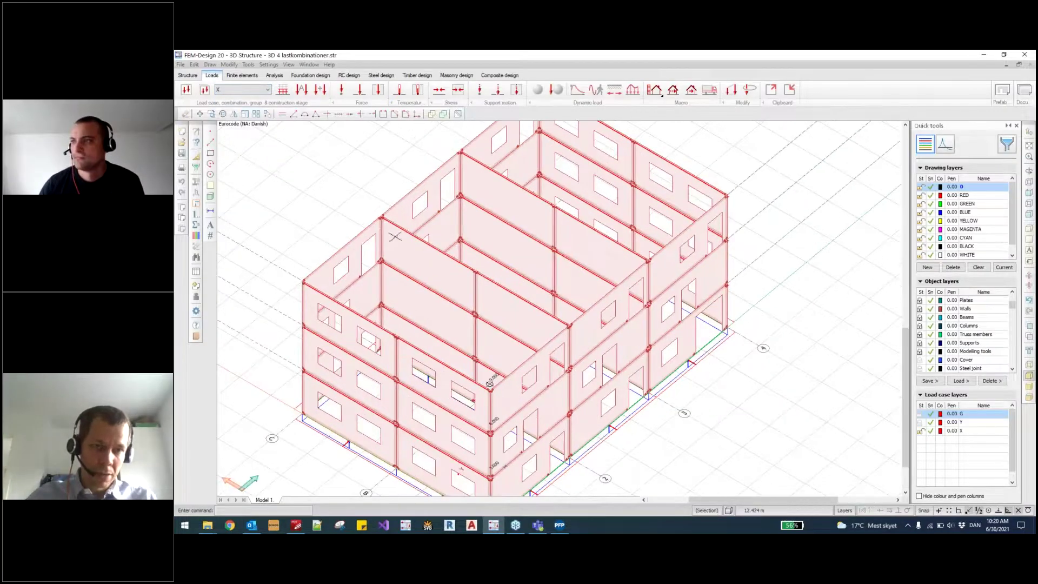
Step: Return to the PDF report, open Modullinje A and examine its Lastkombination Y+ load and reaction elevations
key("alt+Tab")
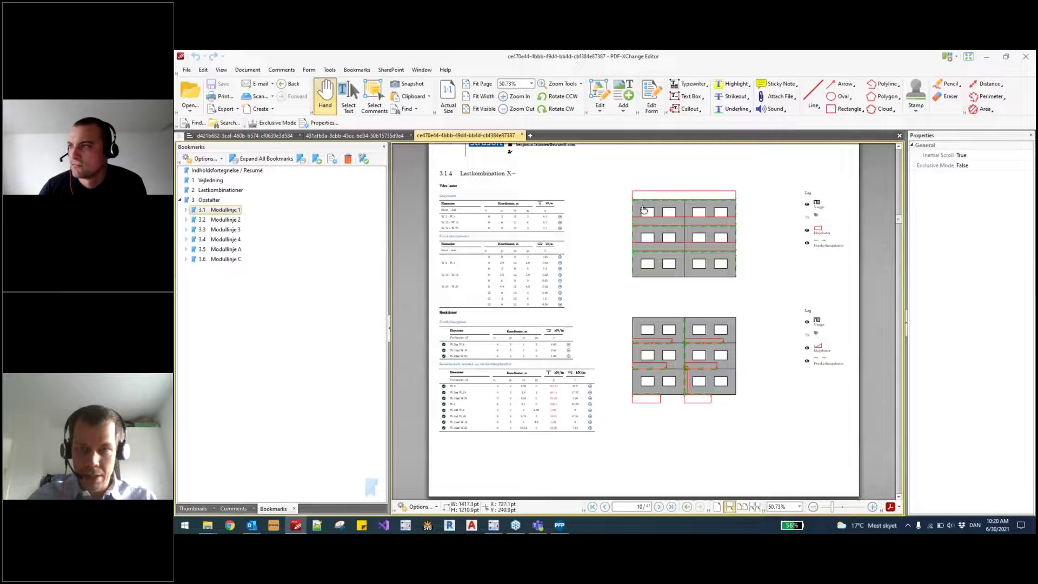
scroll(673, 276, "down", 5)
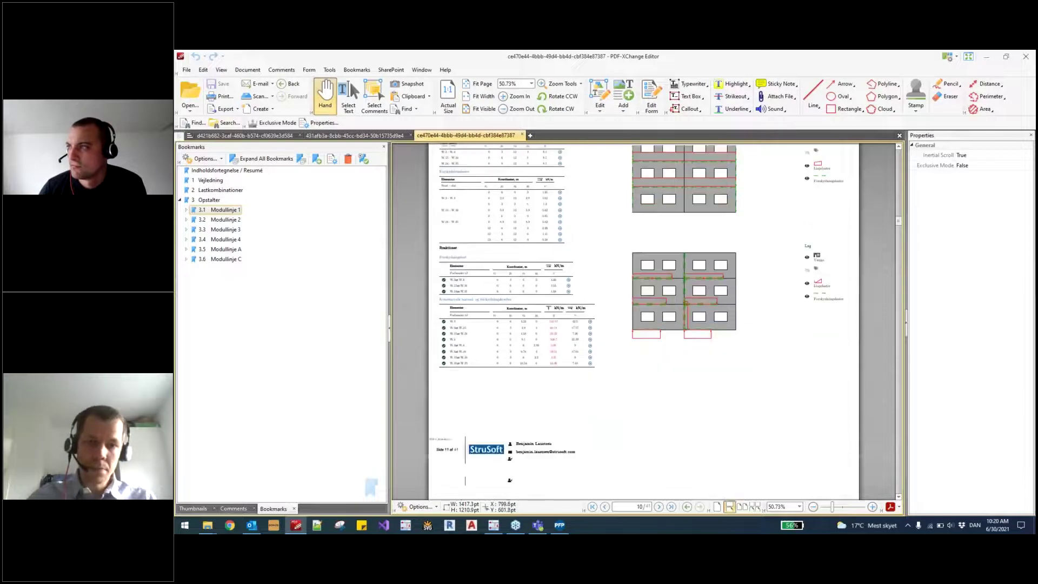
left_click(234, 219)
left_click(236, 249)
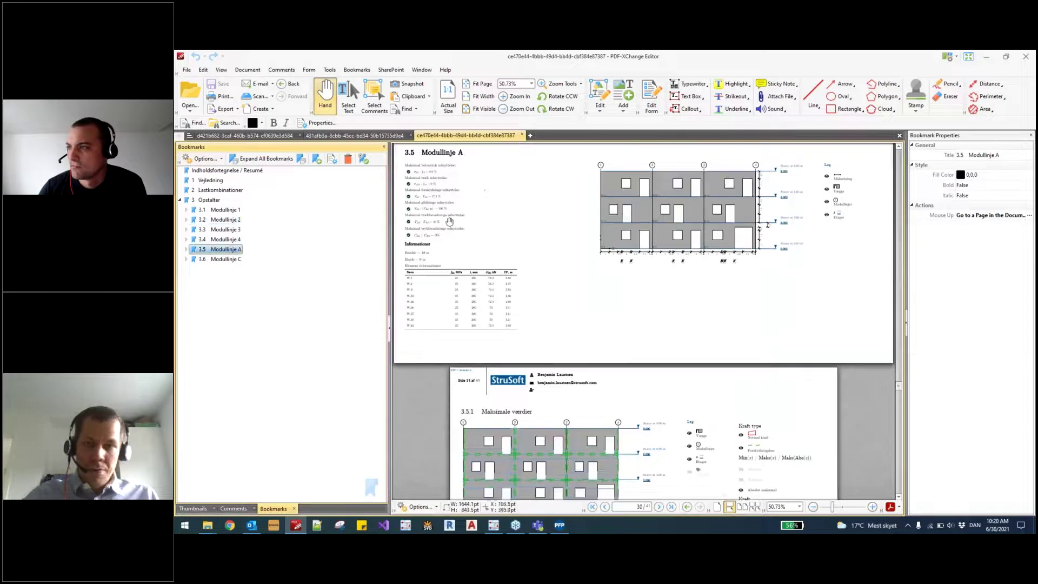
scroll(537, 204, "down", 8)
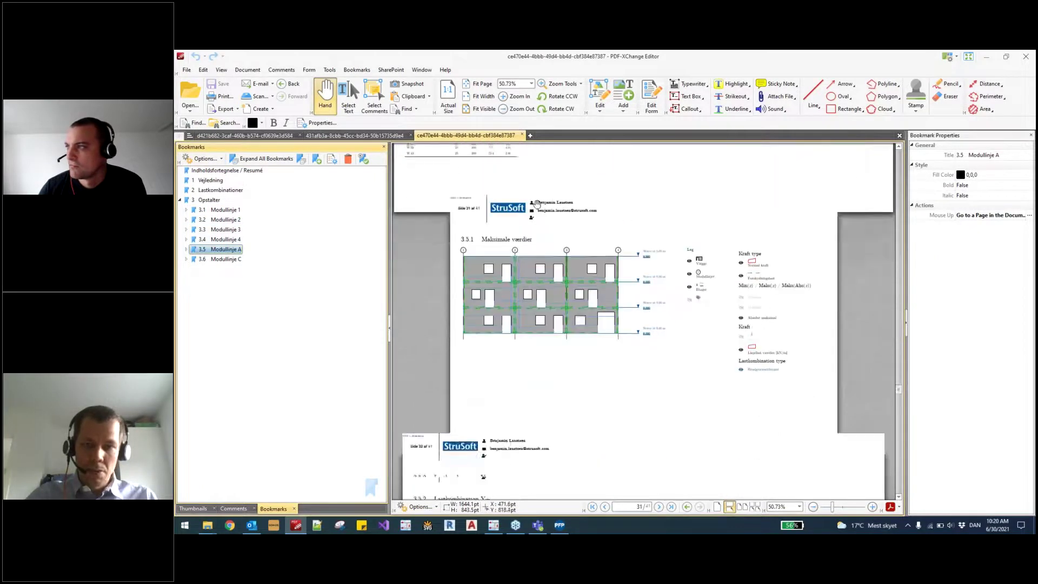
scroll(546, 209, "down", 3)
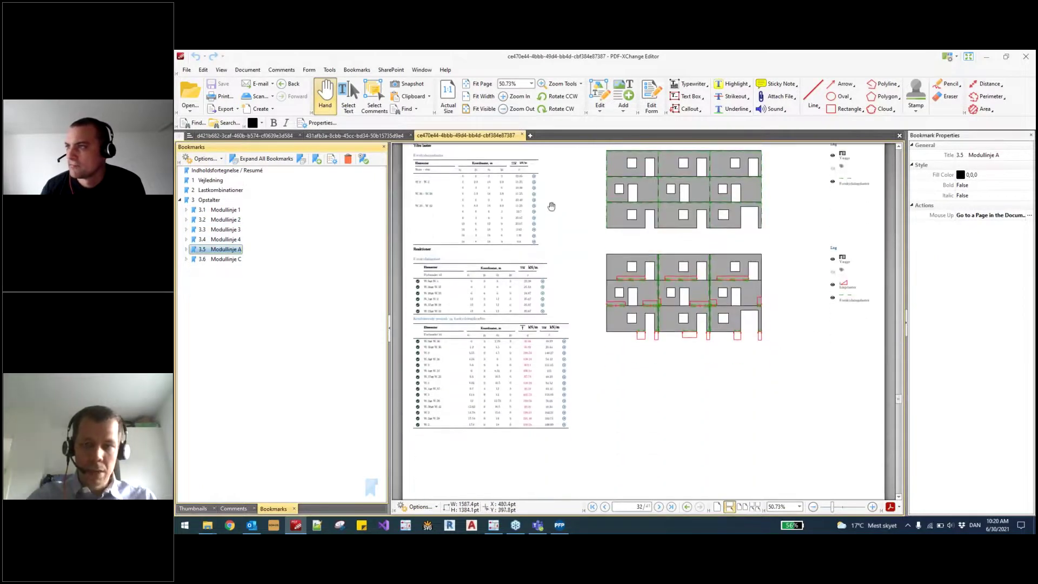
scroll(610, 283, "up", 5)
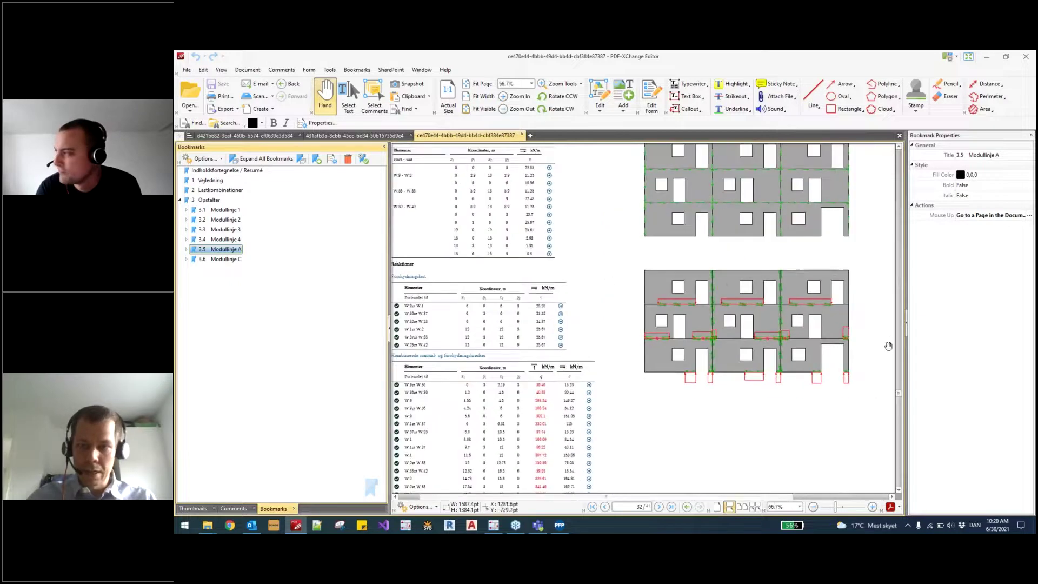
Step: Switch to FEM-Design, examine the façade with the large ground-floor opening in 3D, and return to the PDF report
key("alt+Tab")
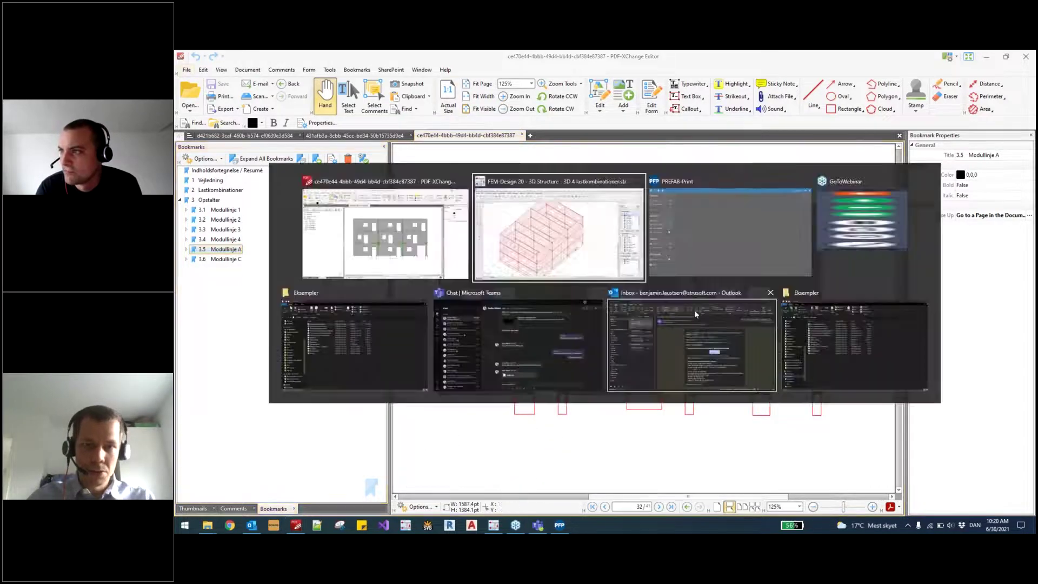
scroll(489, 384, "up", 5)
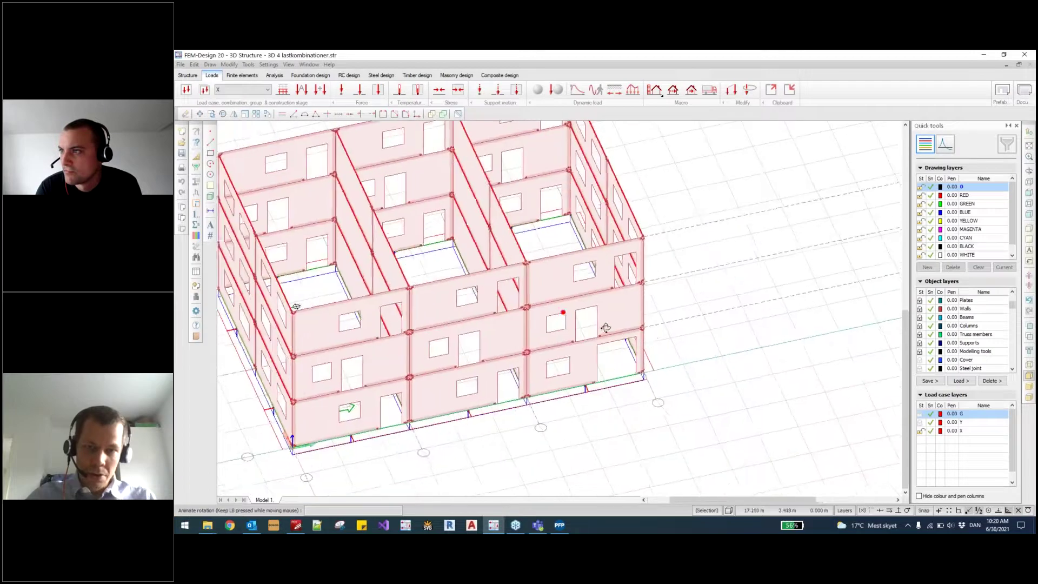
scroll(634, 346, "up", 3)
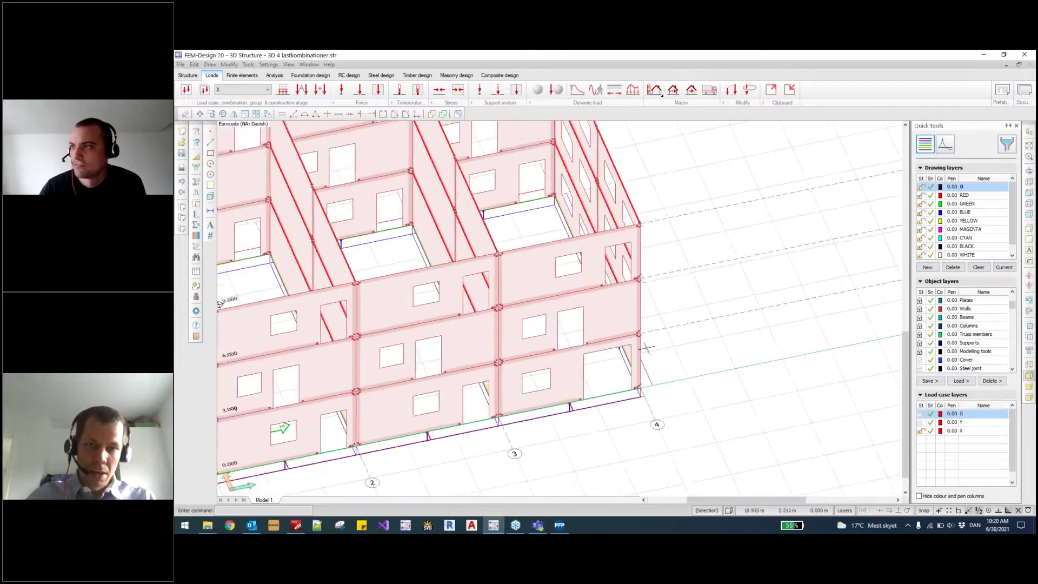
key("alt+Tab")
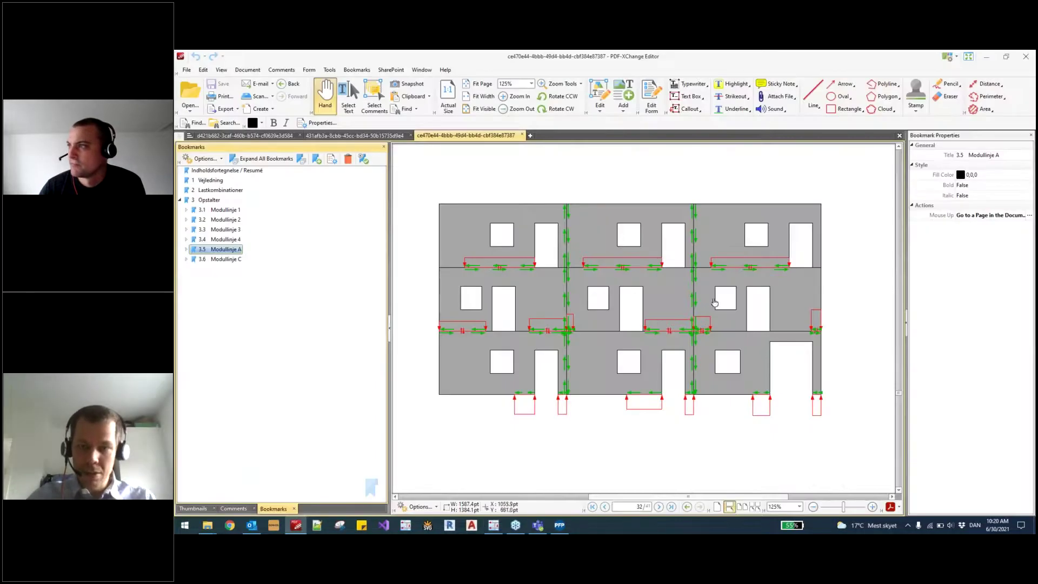
Step: Compare the external shear loads with the reactions on the Modullinje A Lastkombination Y+ elevations, including the load details at gridline 2
scroll(769, 316, "down", 2)
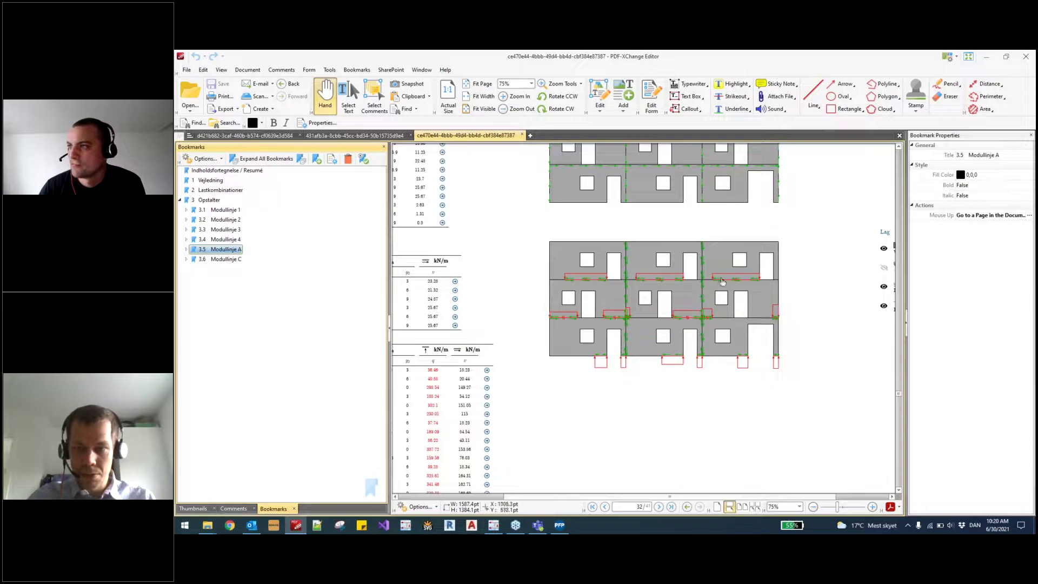
scroll(695, 258, "down", 1)
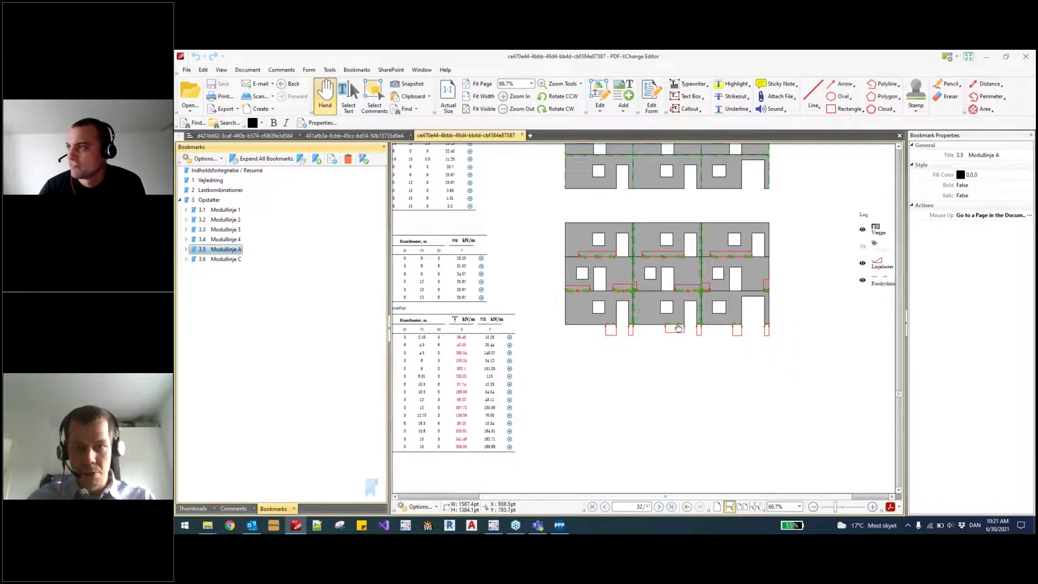
scroll(653, 329, "down", 1)
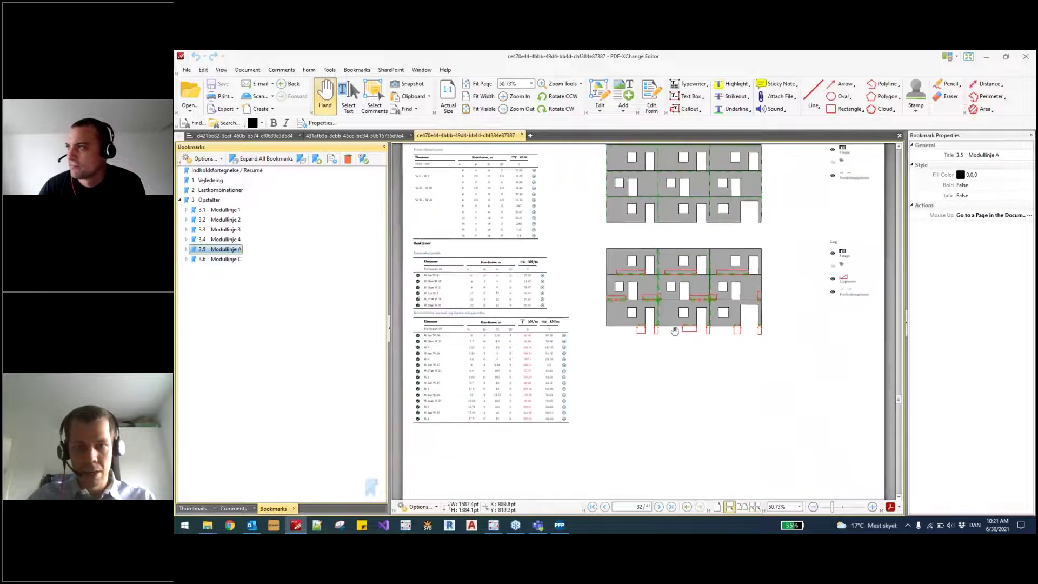
scroll(663, 212, "up", 3)
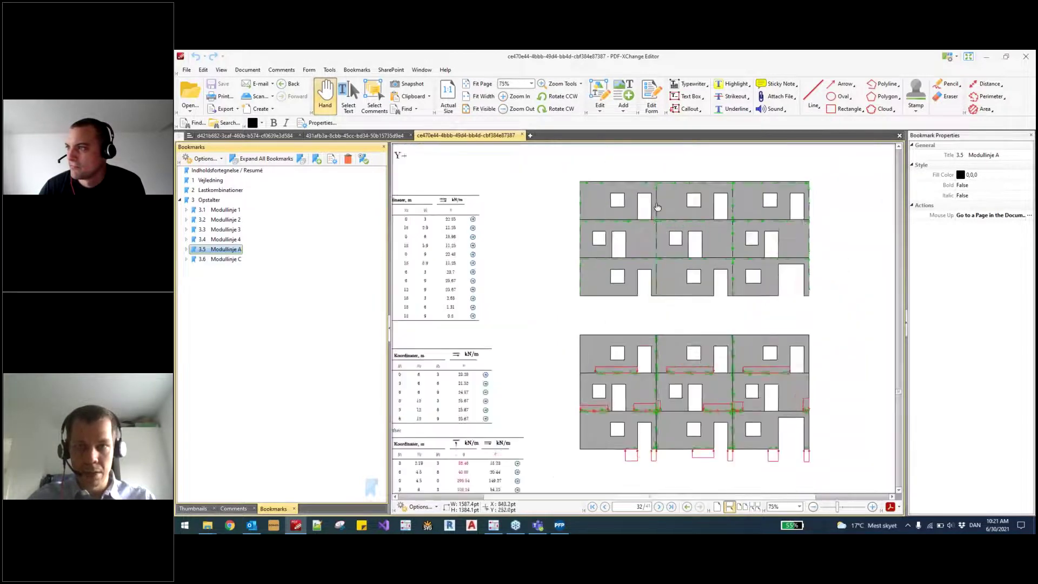
scroll(662, 283, "down", 1)
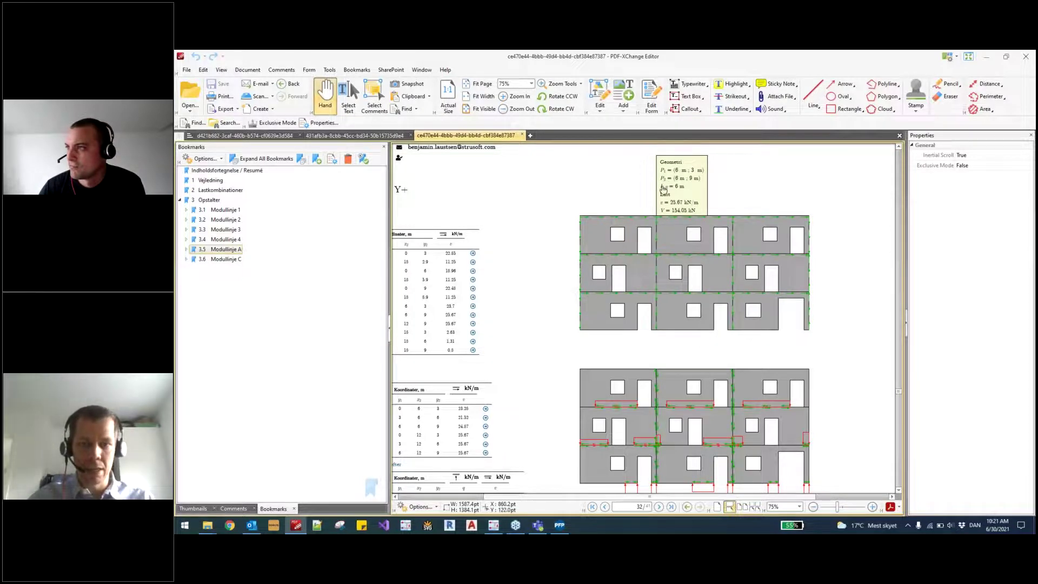
scroll(656, 285, "down", 3)
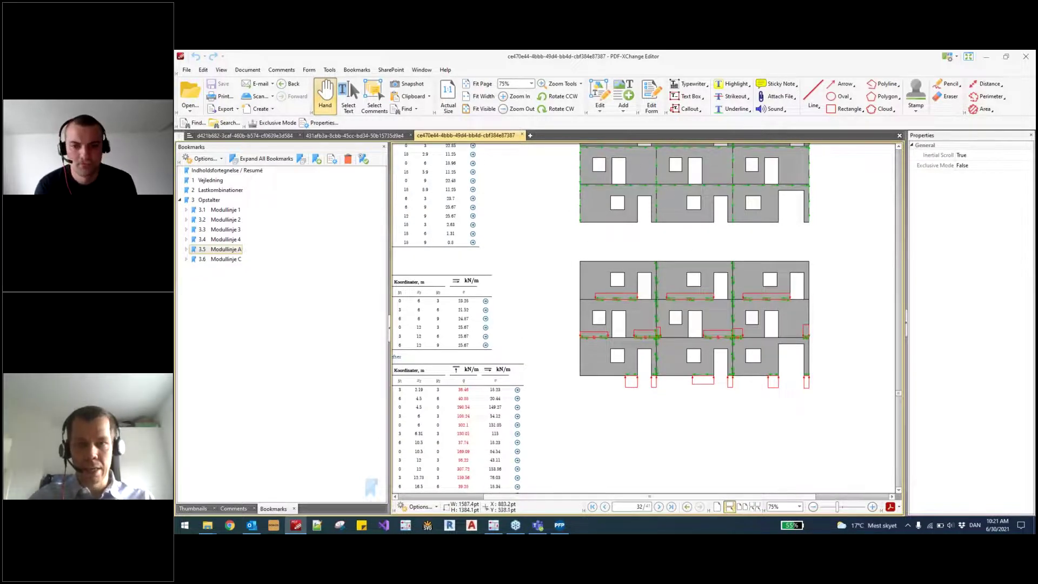
scroll(664, 232, "up", 2)
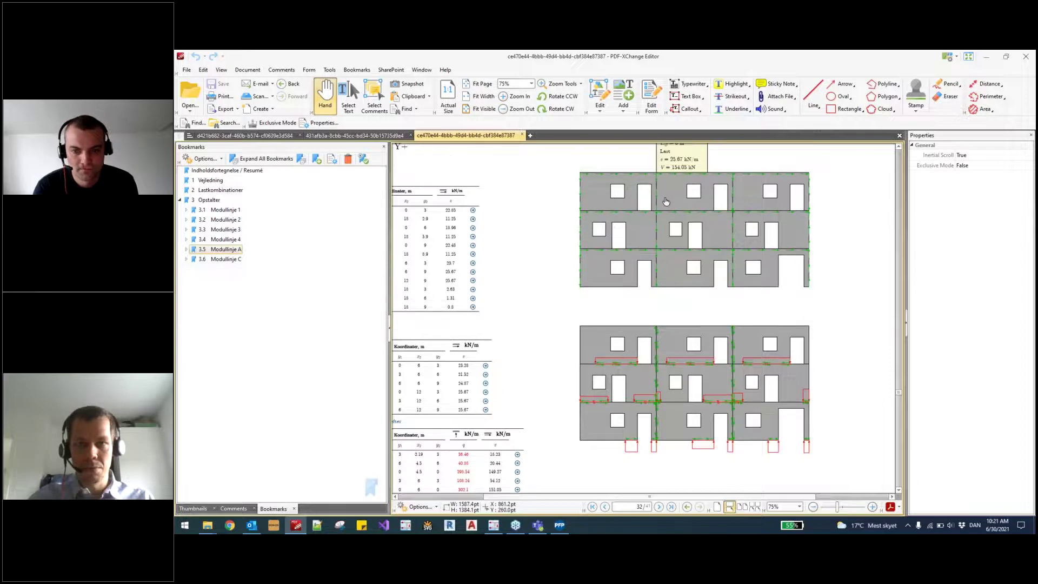
Step: Follow the gridline 2 link from Modullinje A's Maksimale værdier elevation and examine the load combinations of Modullinje 2
scroll(664, 227, "up", 10)
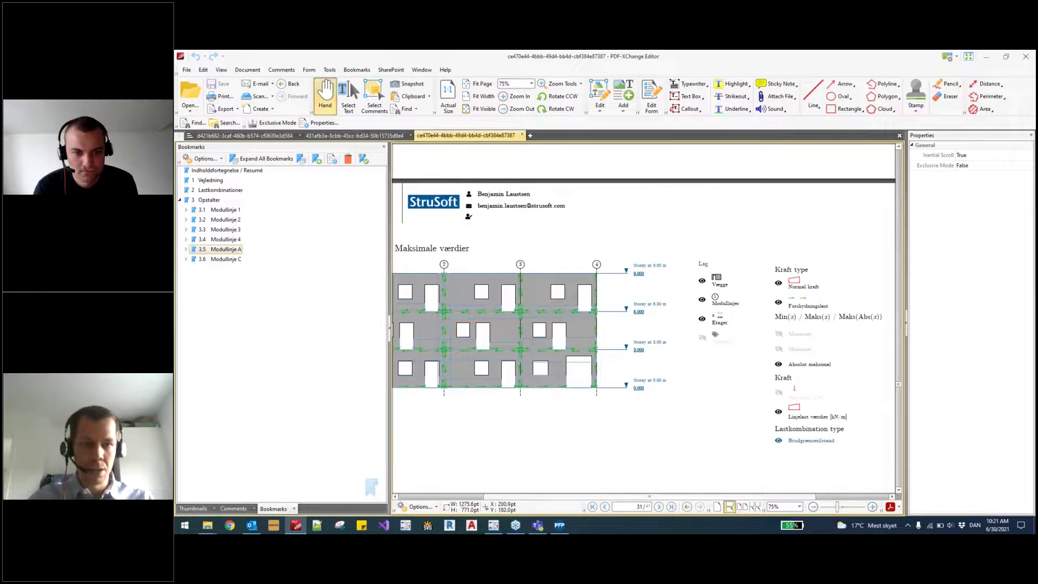
left_click(444, 265)
scroll(701, 239, "down", 5)
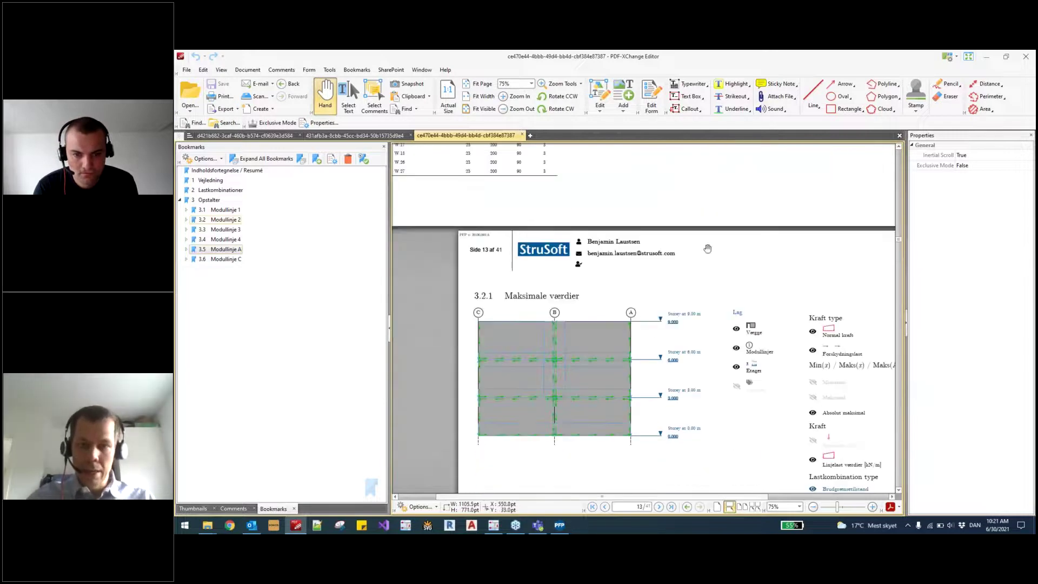
scroll(666, 298, "down", 5)
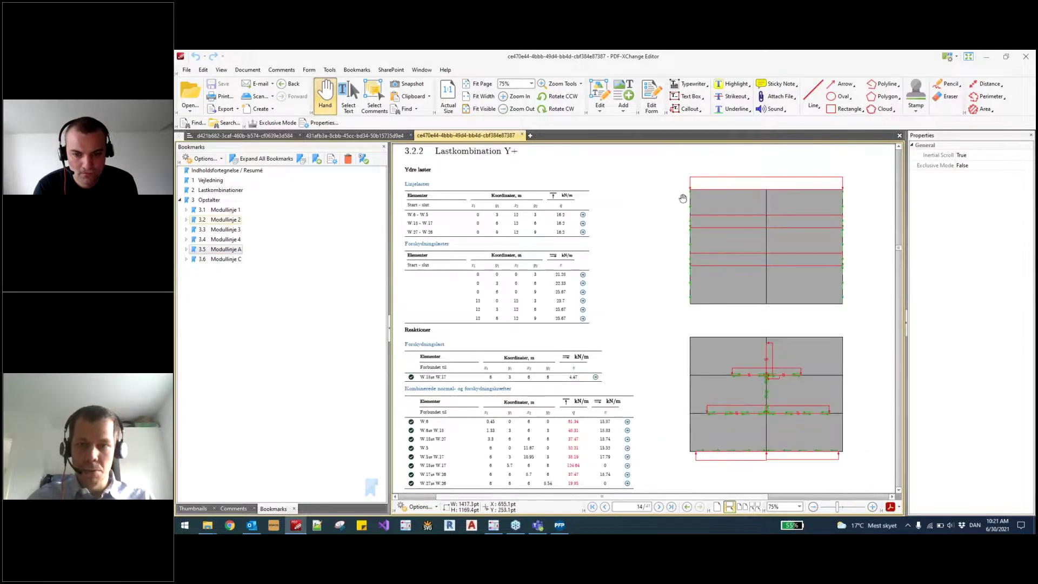
scroll(671, 277, "down", 10)
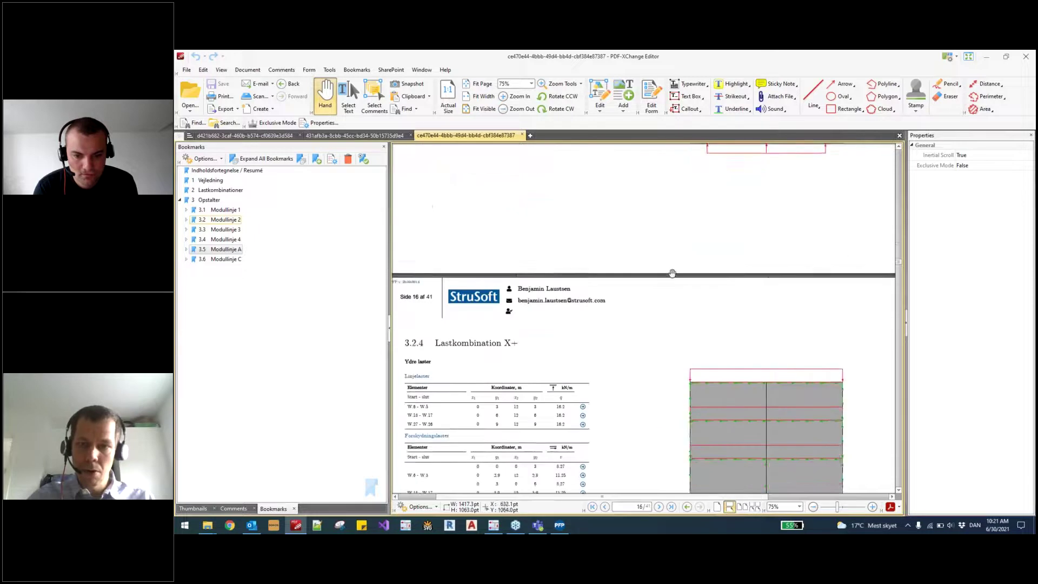
scroll(672, 273, "down", 2)
scroll(688, 230, "up", 5)
scroll(688, 230, "up", 3)
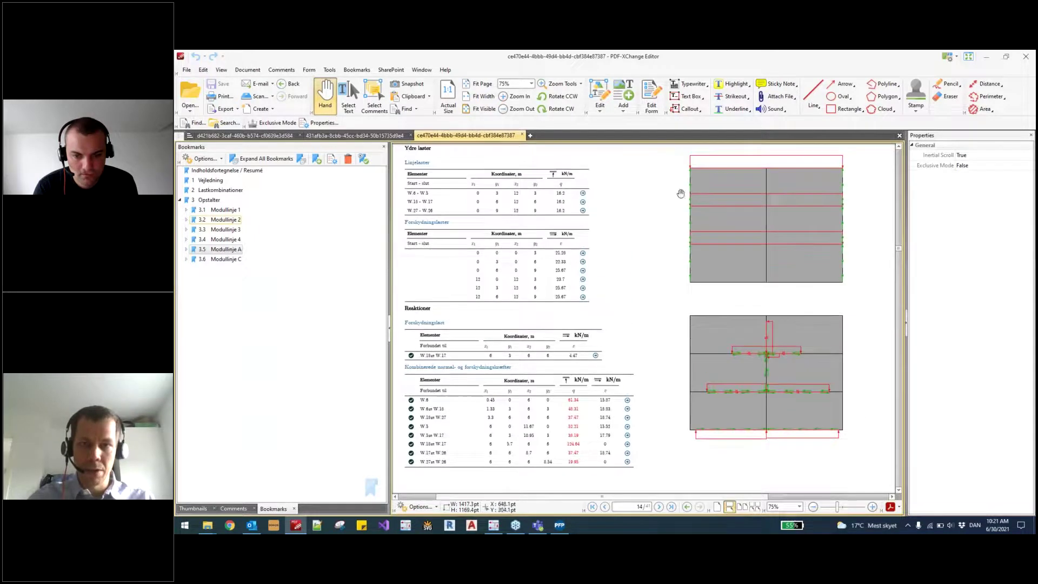
Step: Go back to Modullinje A in the report and view its Lastkombination Y+ and Y- pages
left_click(225, 249)
scroll(595, 227, "down", 10)
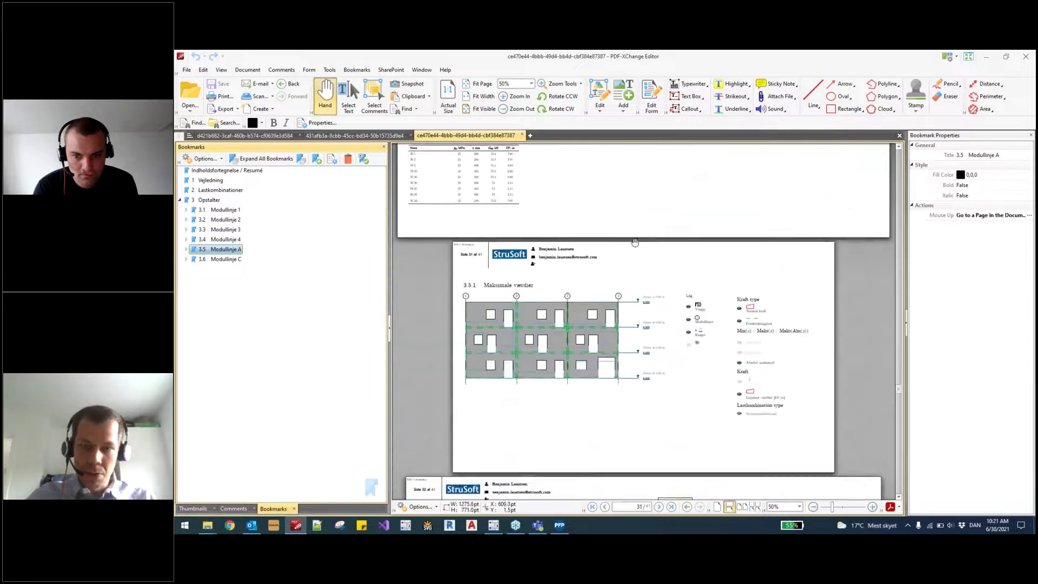
scroll(676, 248, "up", 2, "ctrl")
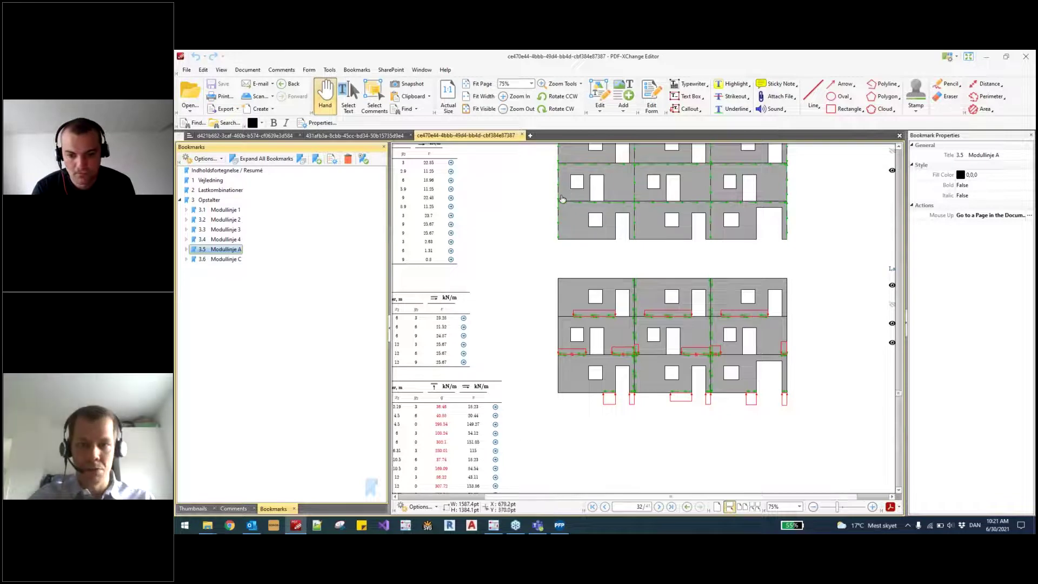
scroll(563, 203, "down", 2)
scroll(562, 189, "down", 10)
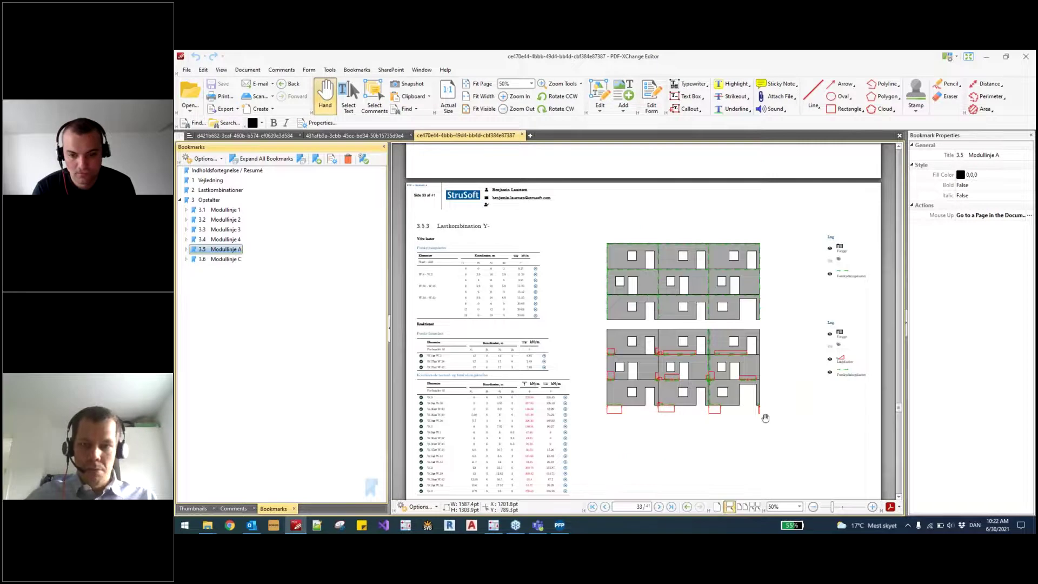
Step: Inspect the Lastkombination Y- reactions of Modullinje A and show the load details of the reaction above the large ground-floor opening
scroll(765, 418, "up", 4)
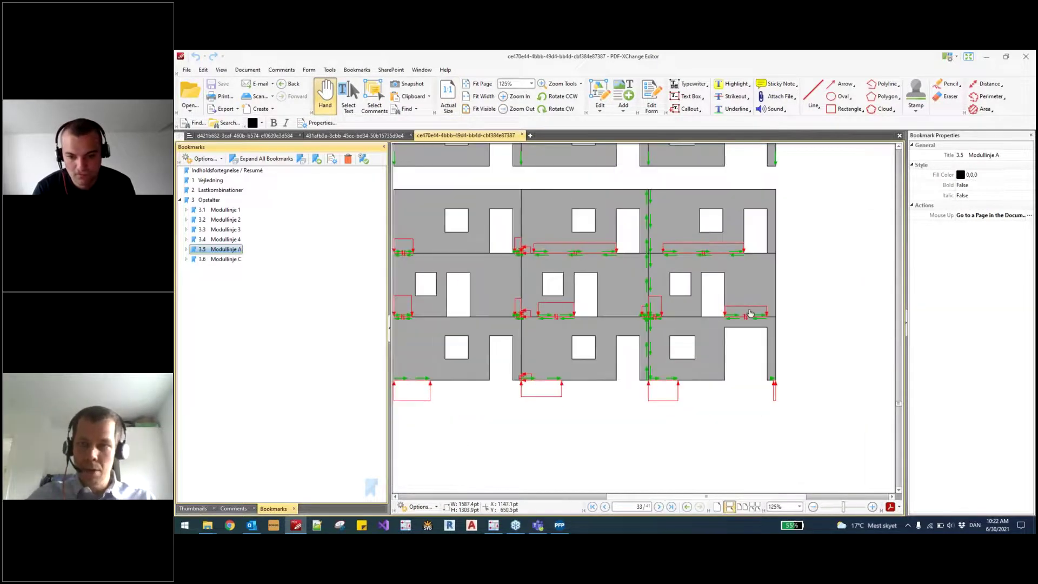
scroll(751, 315, "down", 1)
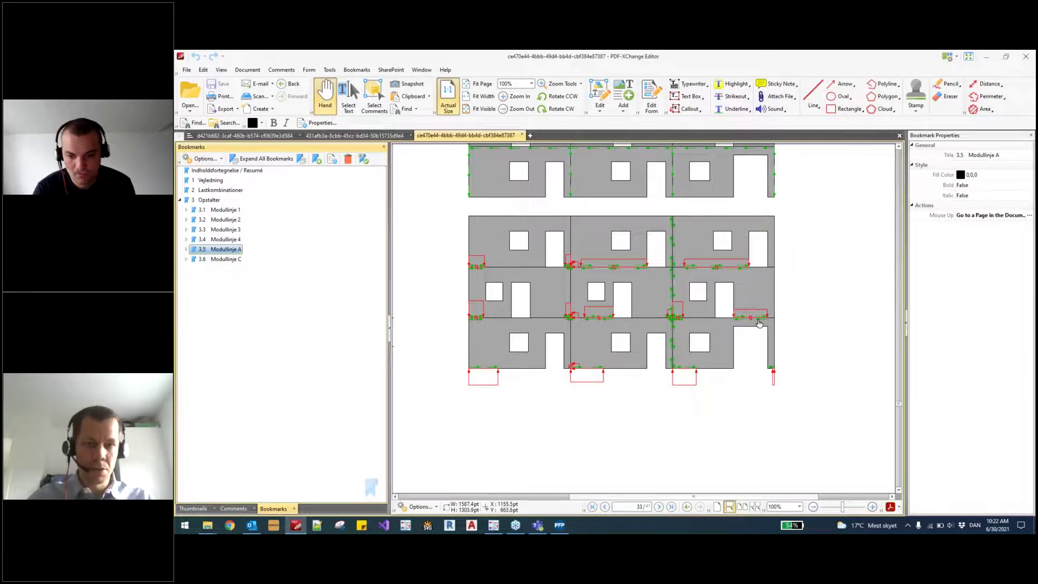
scroll(746, 313, "down", 2)
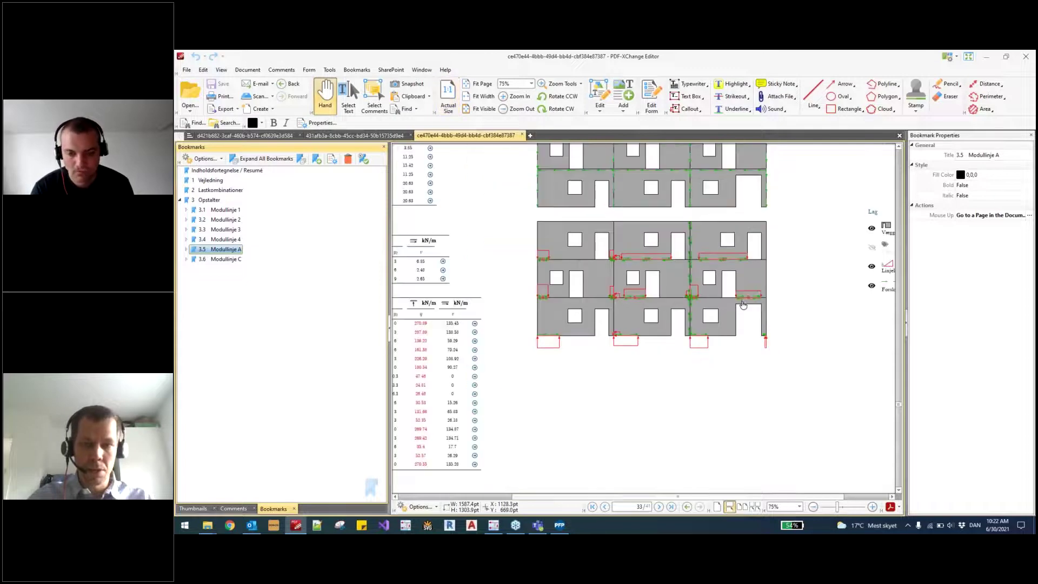
scroll(742, 301, "up", 1)
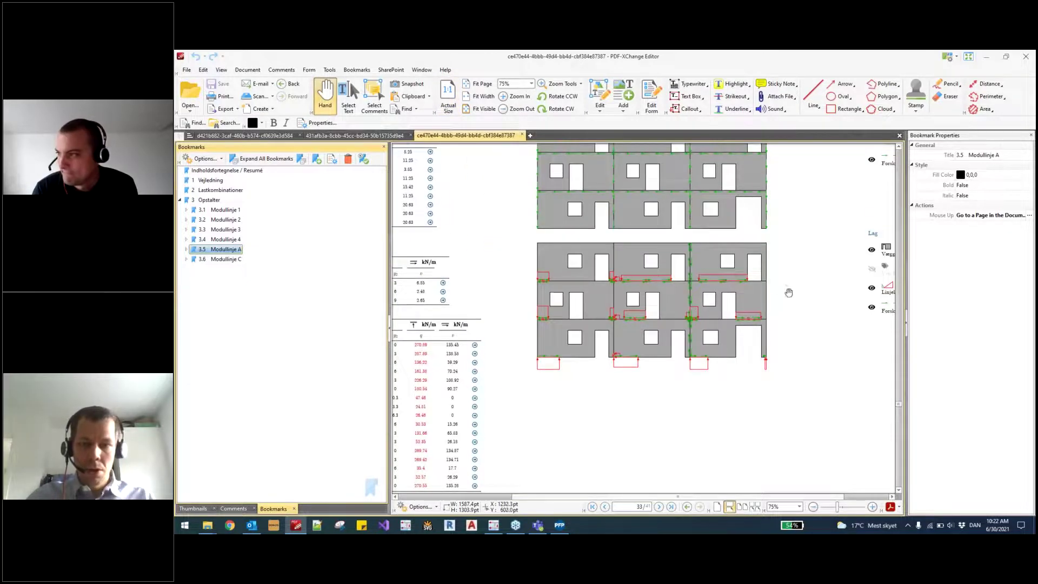
left_click(756, 317)
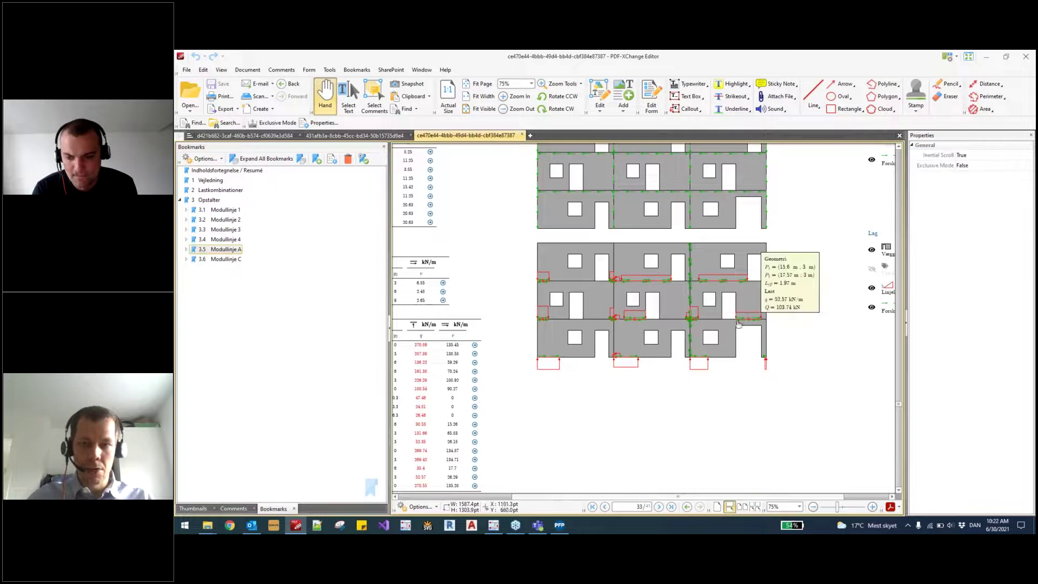
scroll(747, 327, "up", 2)
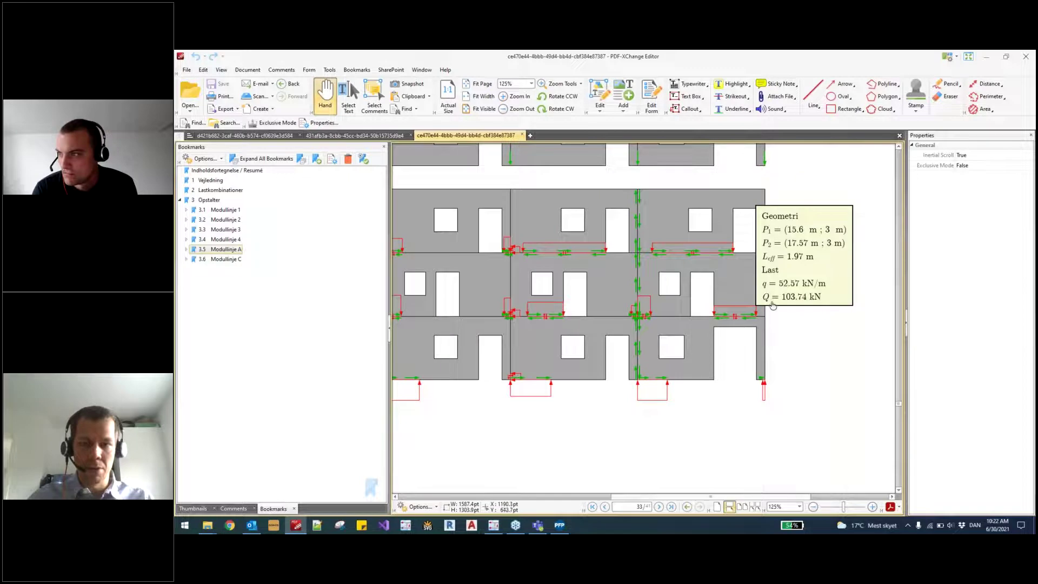
Step: In FEM-Design, break the ground-floor wall's top edge connection at both sides of the large opening
left_click(495, 528)
scroll(403, 132, "up", 5)
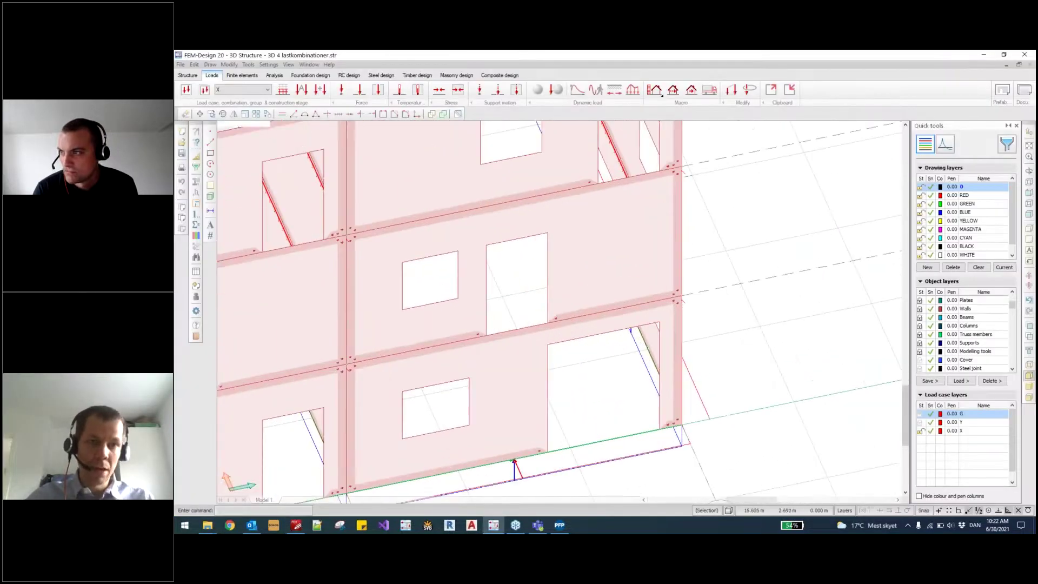
key("ctrl+b")
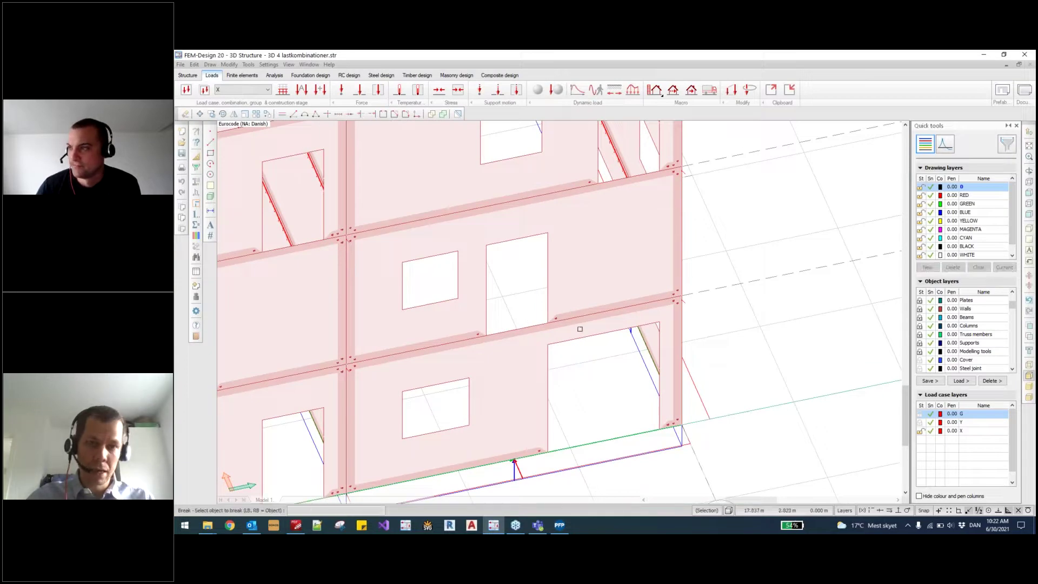
left_click(190, 76)
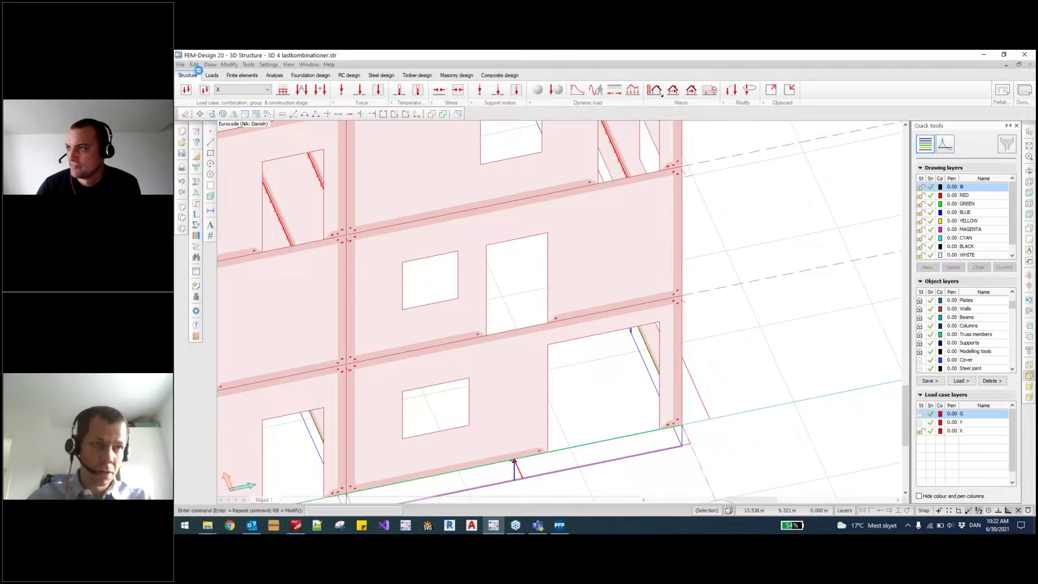
left_click(554, 326)
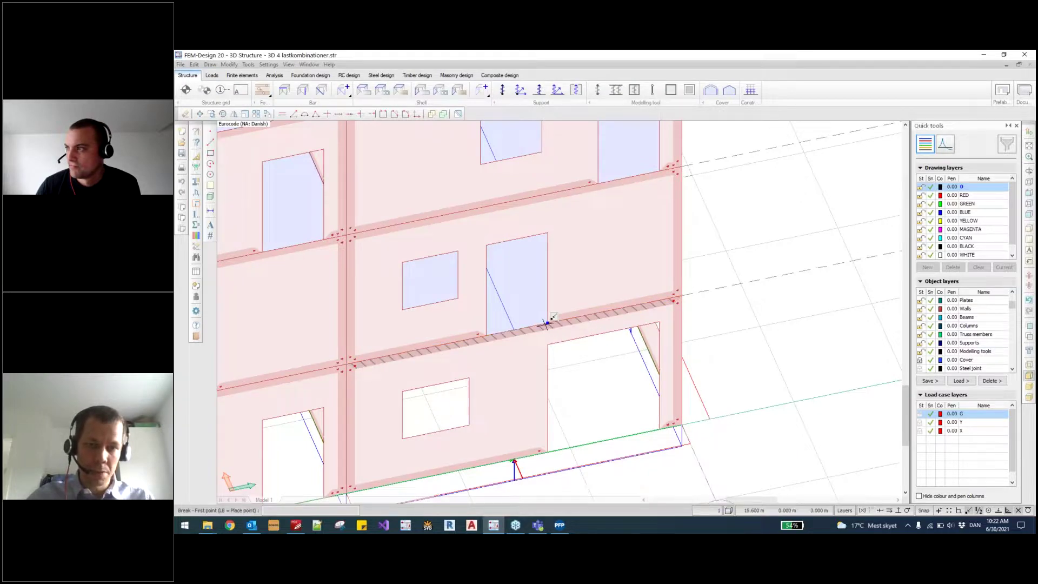
left_click(547, 322)
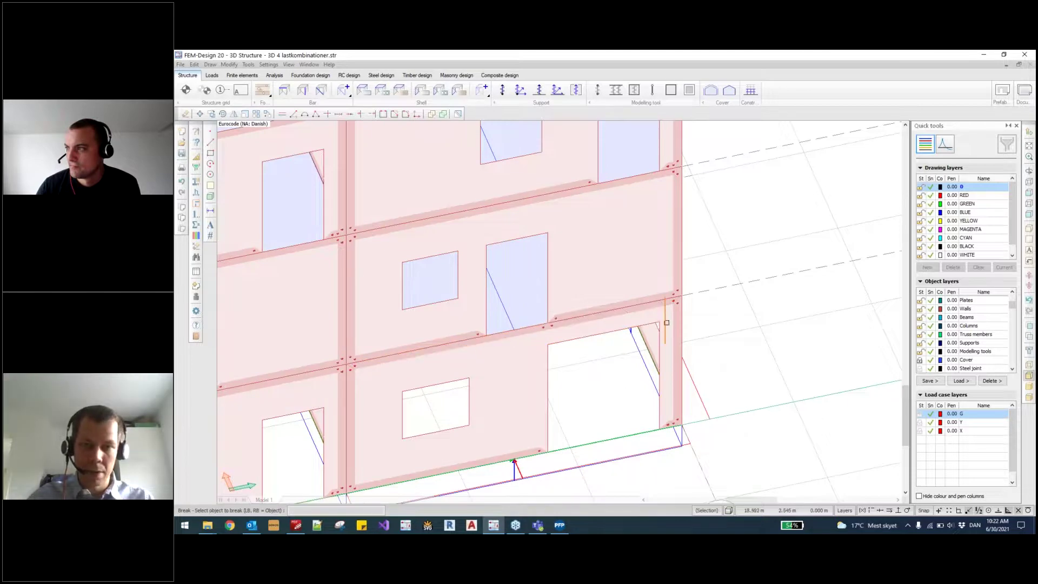
left_click(663, 313)
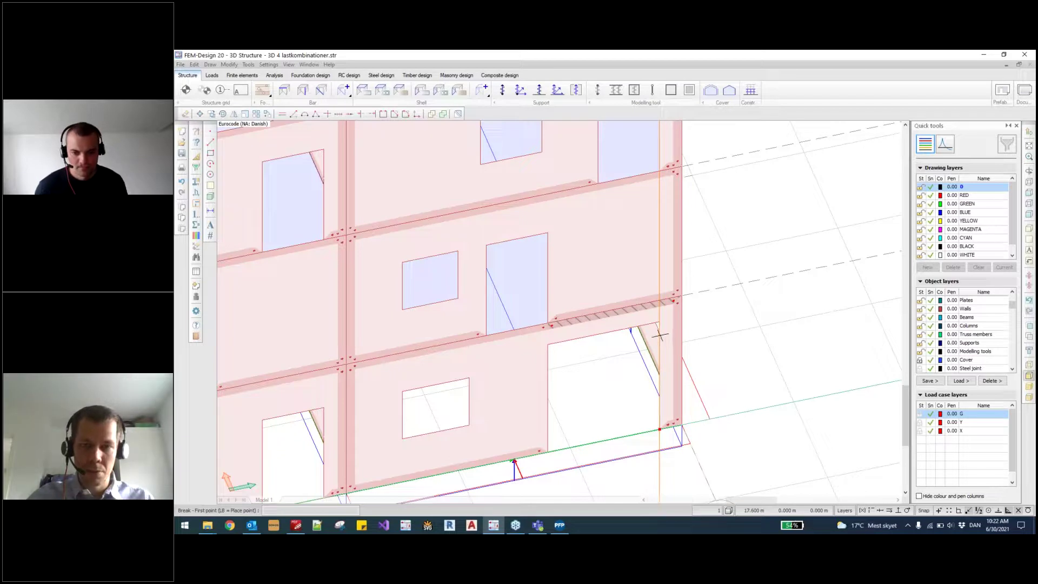
left_click(660, 300)
left_click(660, 300)
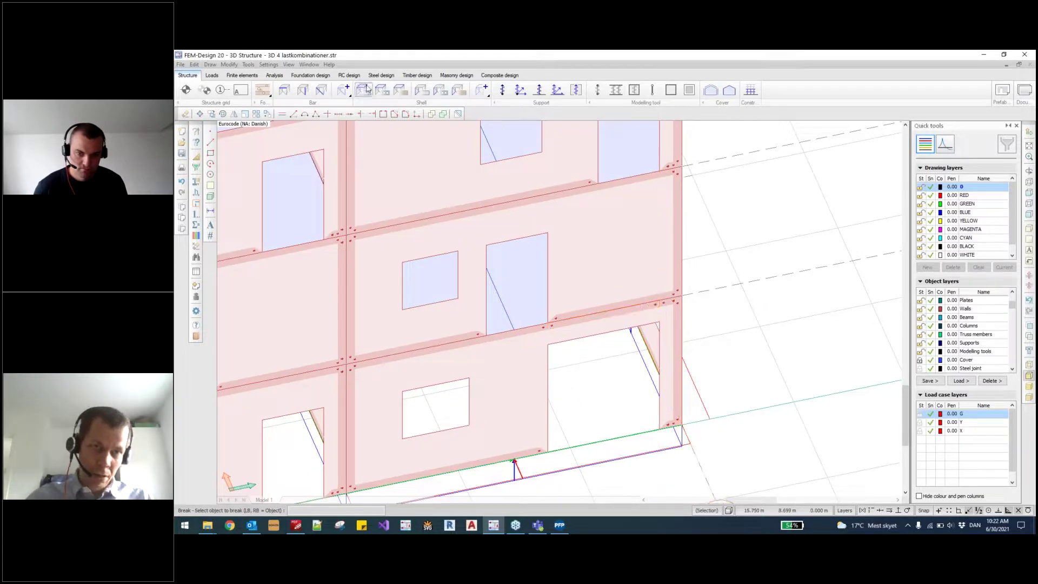
Step: Set the wall's edge connection above the large opening to the Custom type with the predefined free setting, zeroing all springs
left_click(422, 90)
left_click(333, 151)
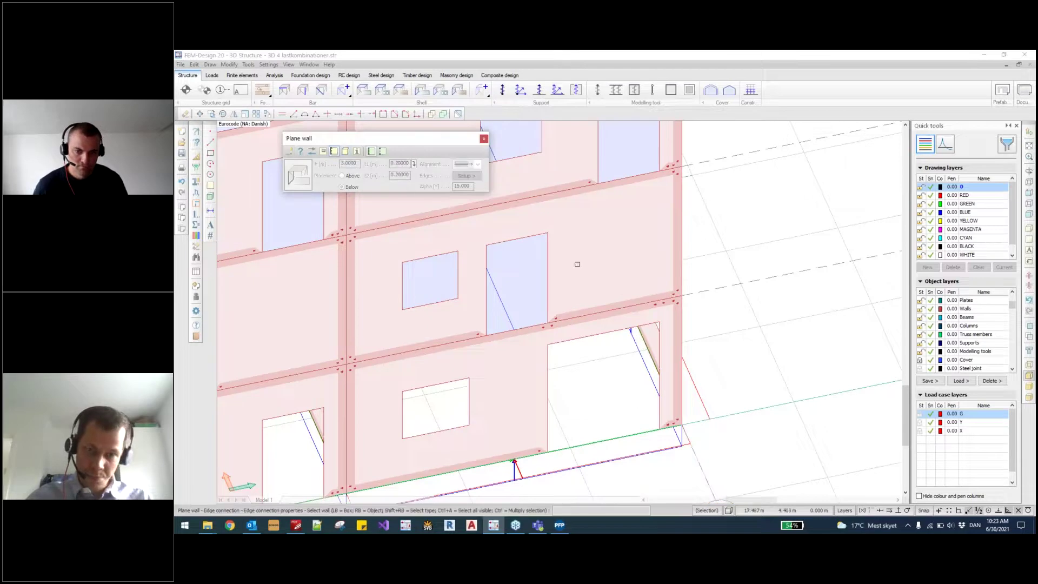
left_click(603, 317)
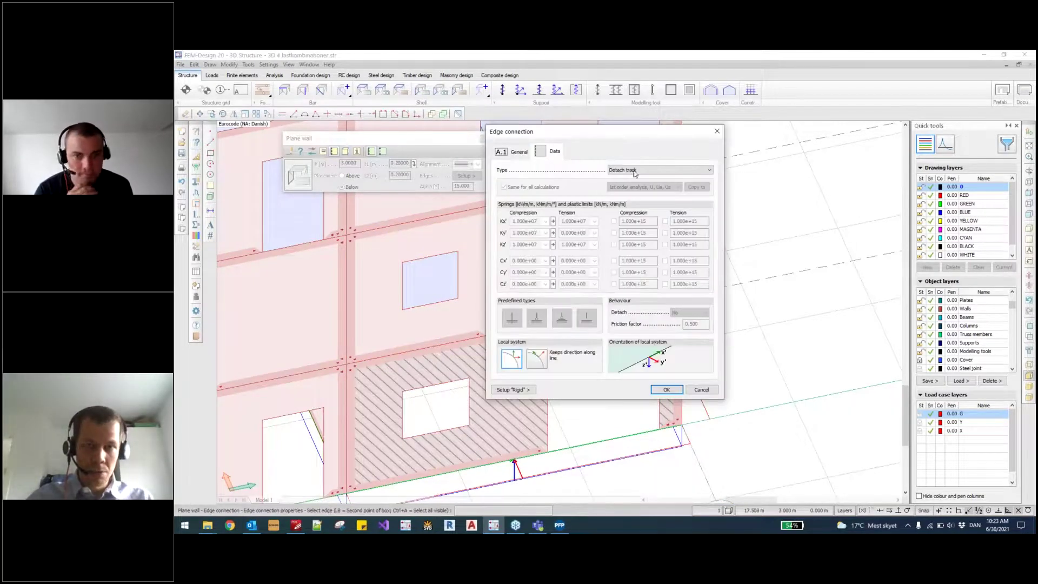
left_click(648, 171)
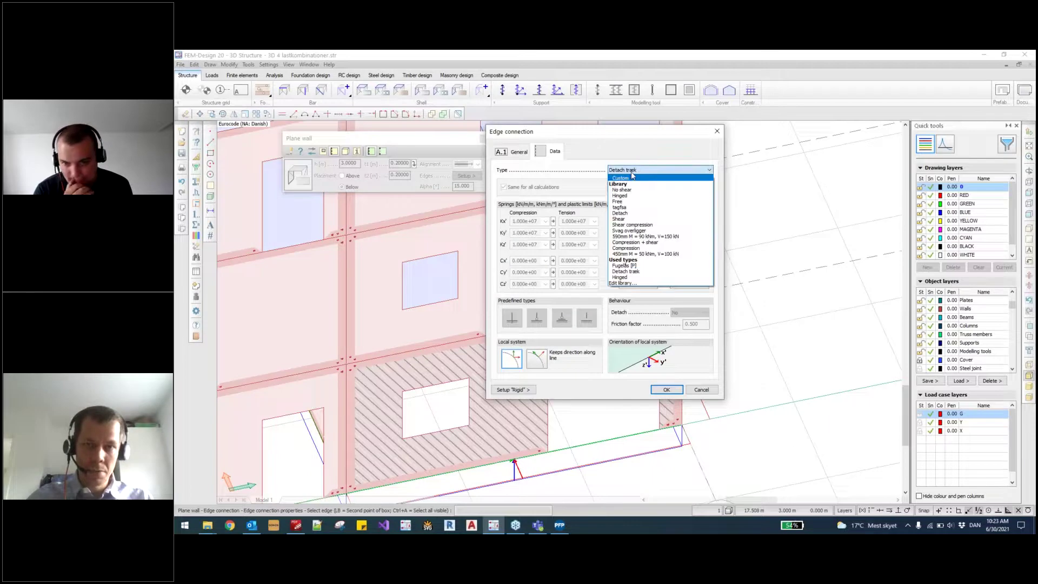
left_click(630, 179)
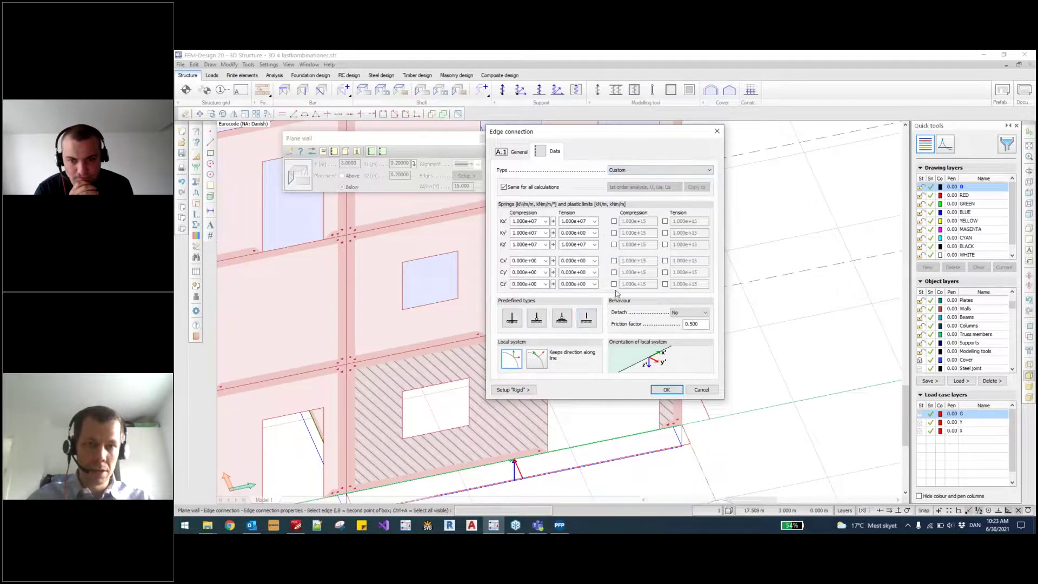
left_click(587, 320)
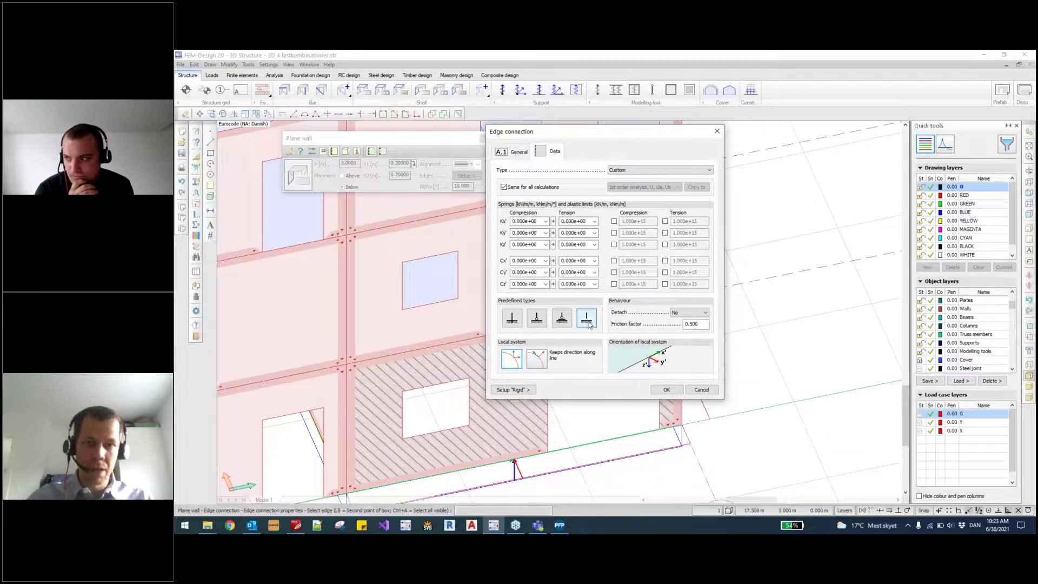
left_click(663, 392)
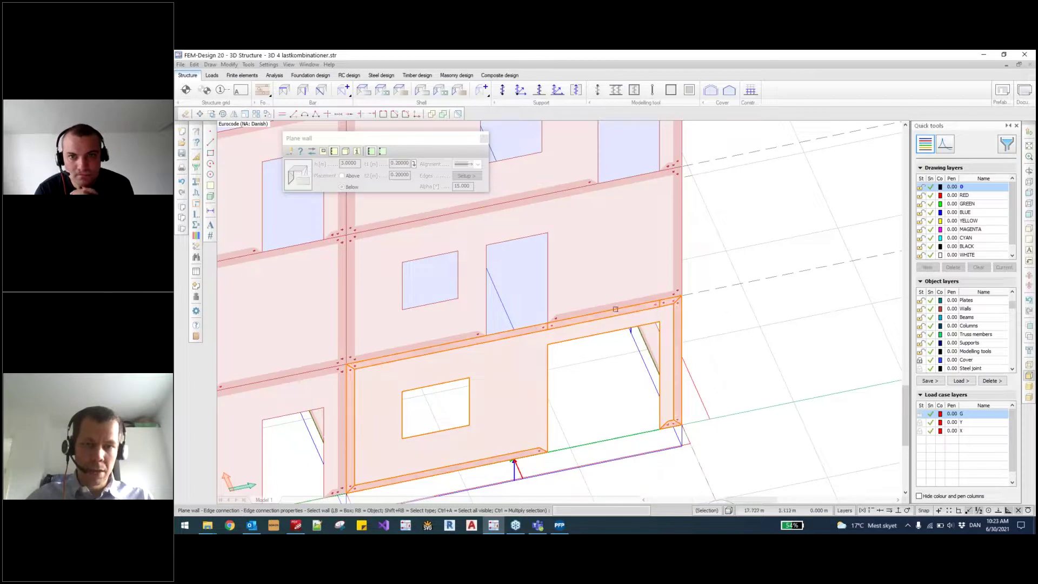
Step: Run the analysis calculation for Load combinations
left_click(274, 75)
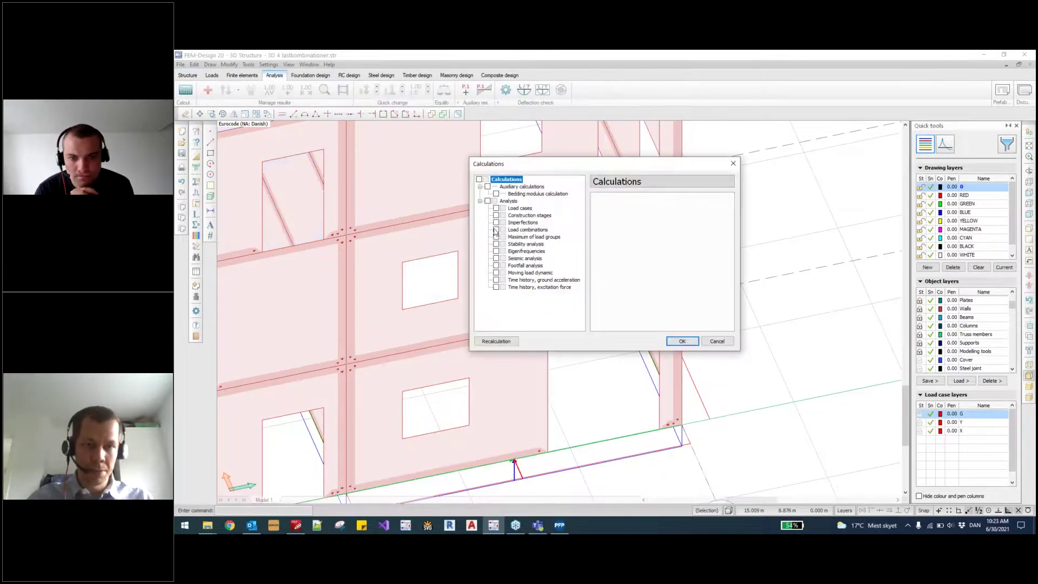
left_click(496, 230)
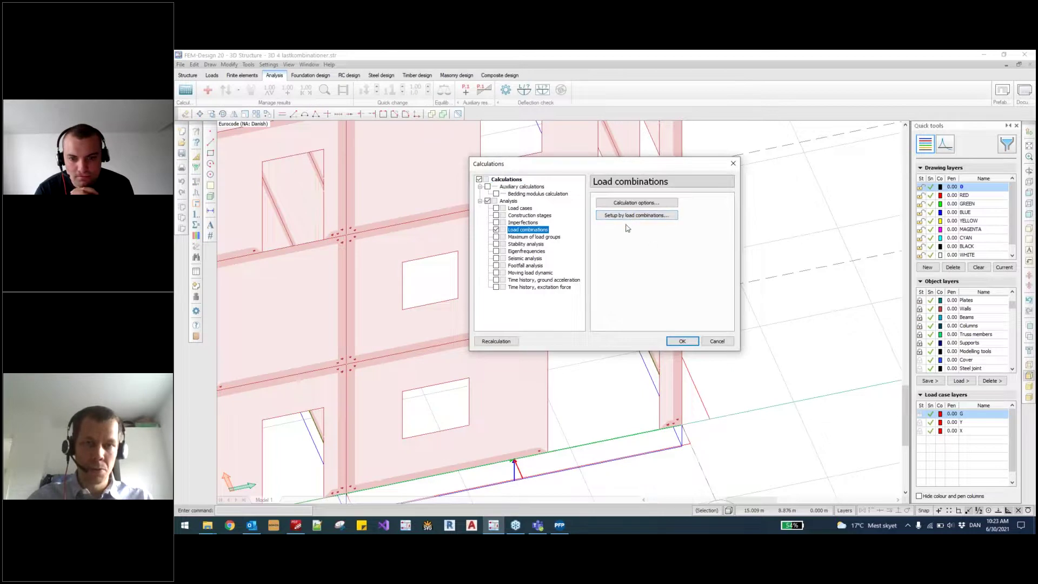
left_click(682, 341)
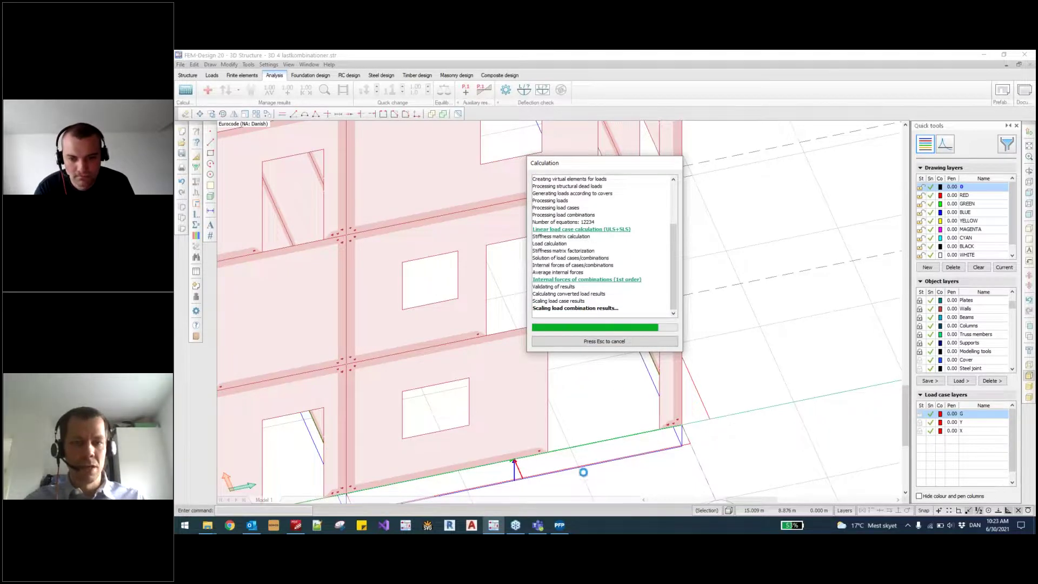
Step: Switch to PFP, reload the model with the FEM-Design results and calculate the optimised solution
left_click(559, 525)
left_click(578, 300)
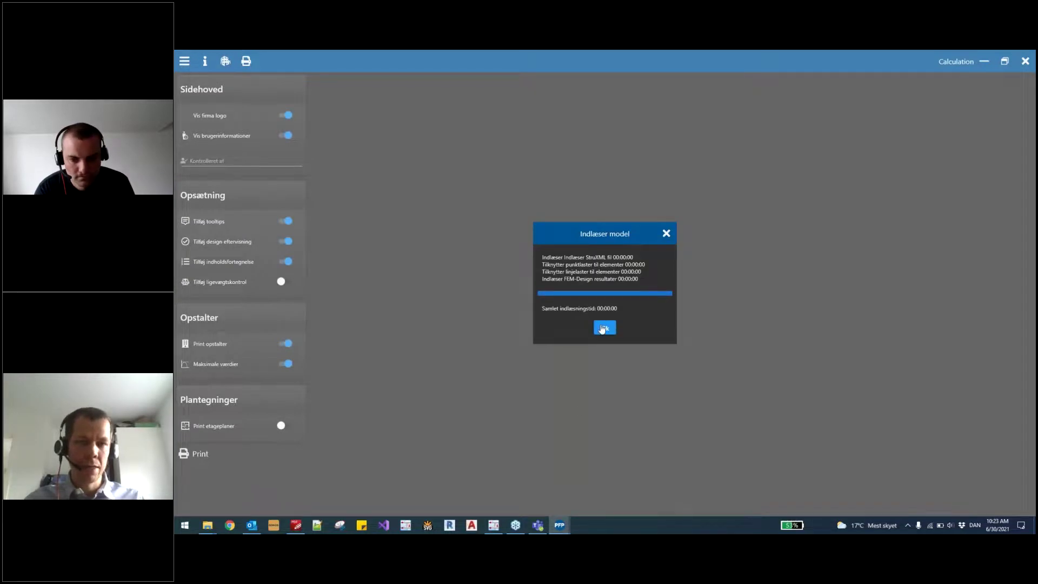
left_click(603, 328)
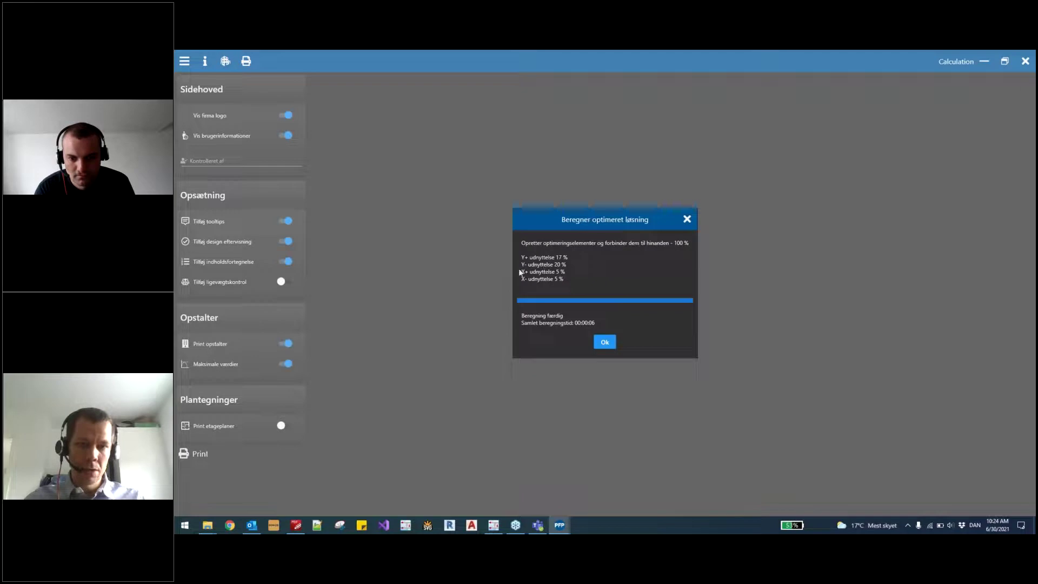
left_click(607, 342)
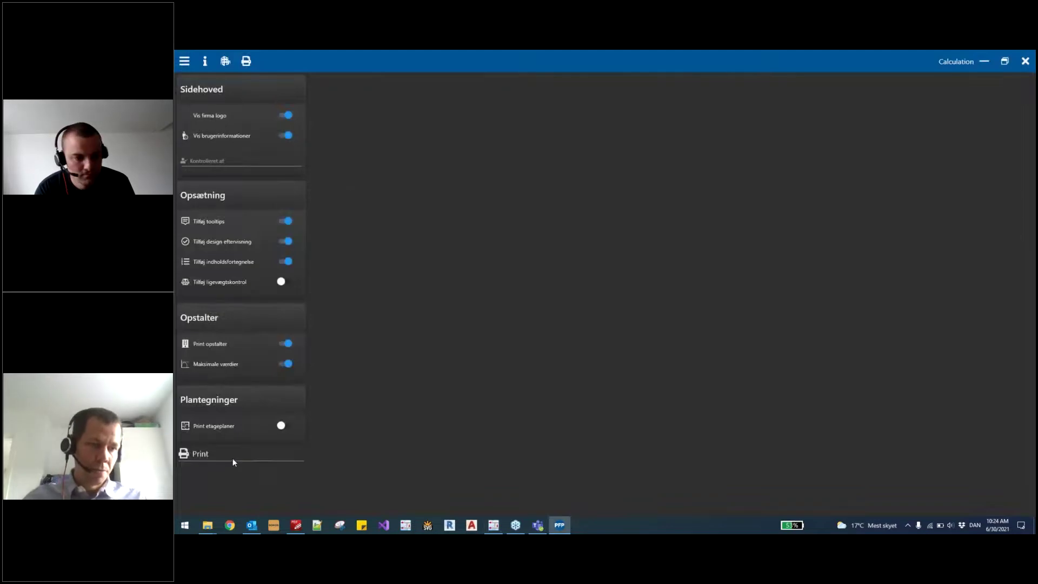
Step: Print the updated report and go to Modullinje A's Lastkombination Y- page in the new PDF
left_click(232, 458)
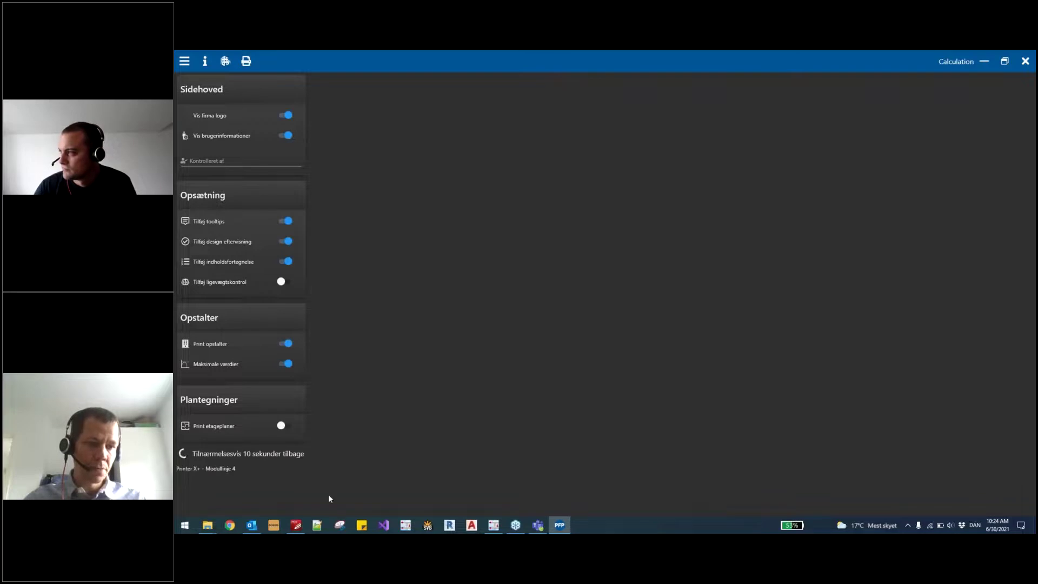
left_click(303, 524)
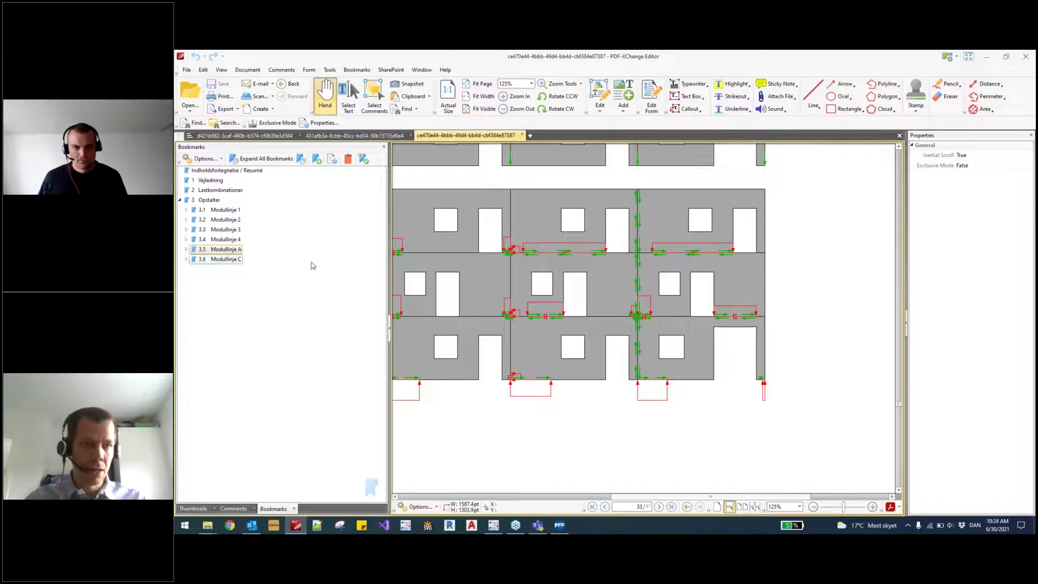
left_click(187, 250)
left_click(246, 279)
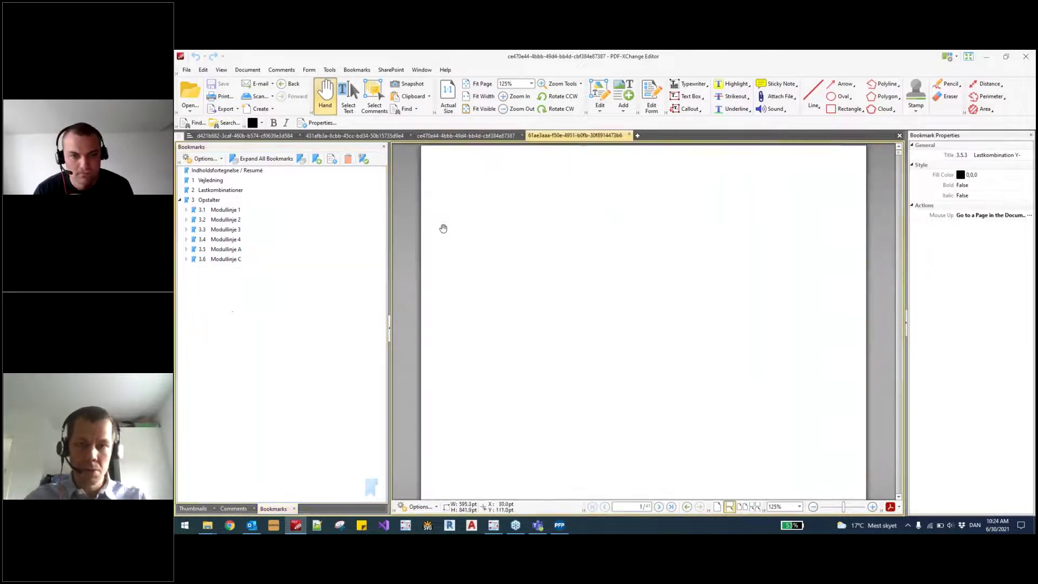
left_click(186, 249)
left_click(246, 279)
Step: Examine the reactions around Modullinje A's large ground-floor opening on the Lastkombination Y-, Y+ and X- elevations
scroll(762, 378, "down", 2)
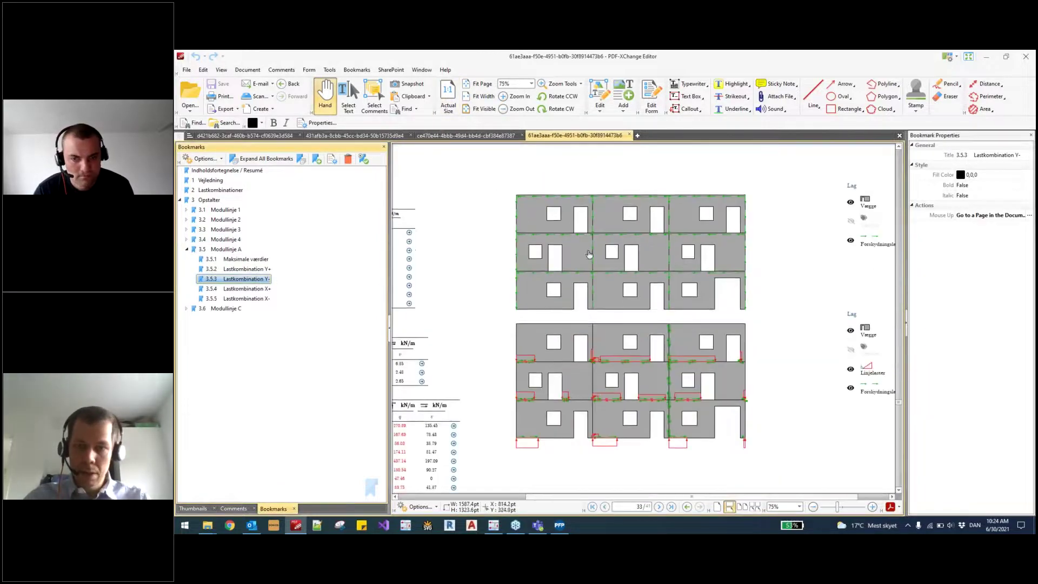
scroll(763, 378, "up", 3)
scroll(757, 374, "left", 2)
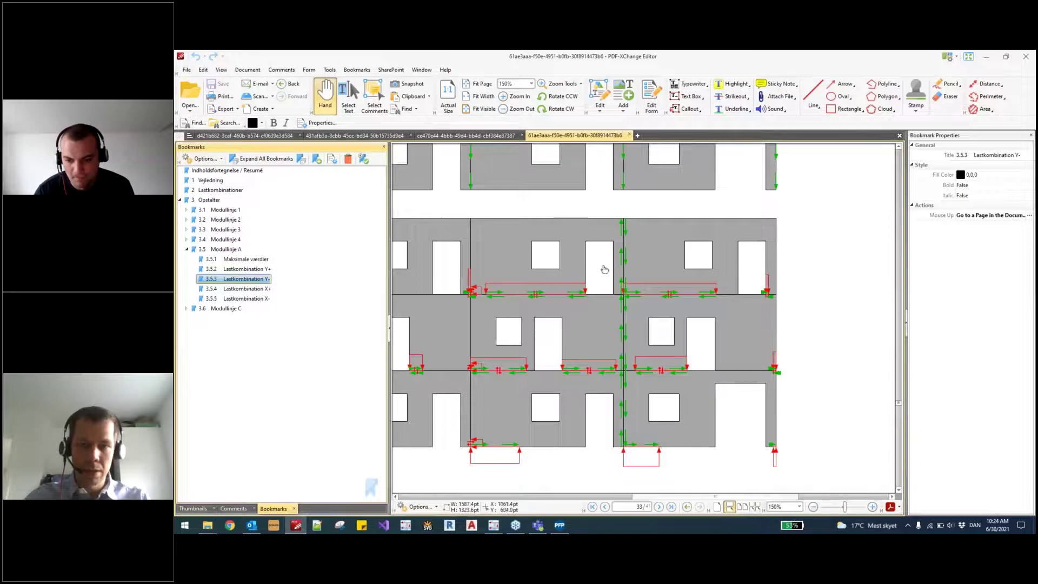
scroll(738, 373, "down", 3)
scroll(752, 394, "up", 1)
scroll(756, 373, "up", 6)
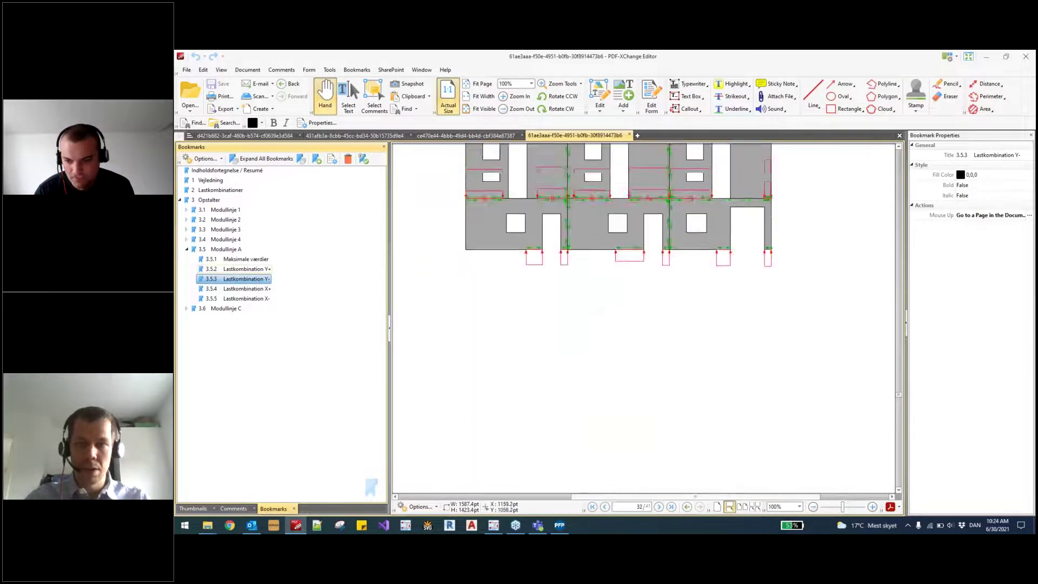
scroll(757, 366, "down", 4)
scroll(732, 355, "down", 8)
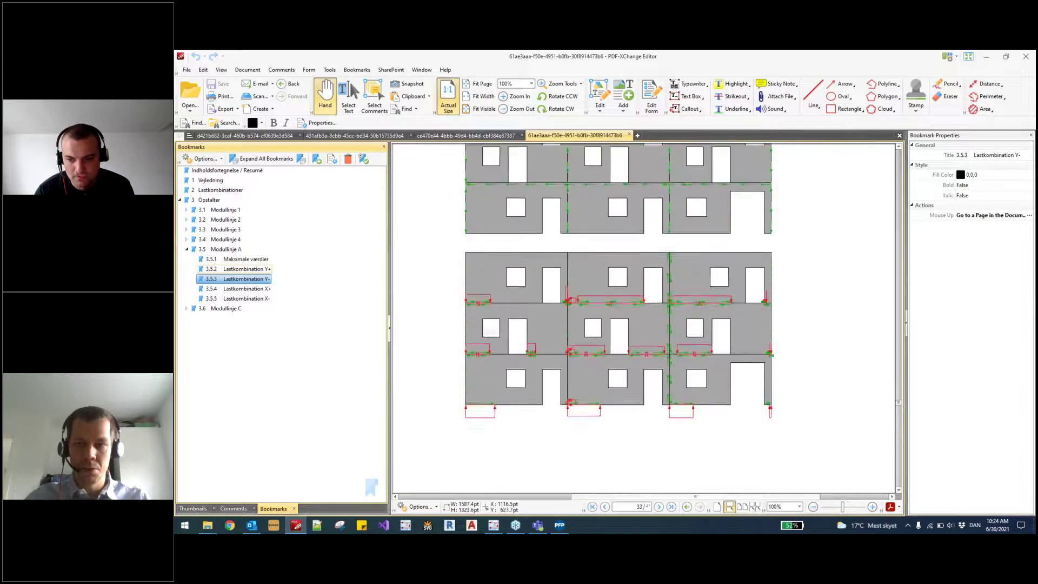
scroll(742, 298, "down", 5)
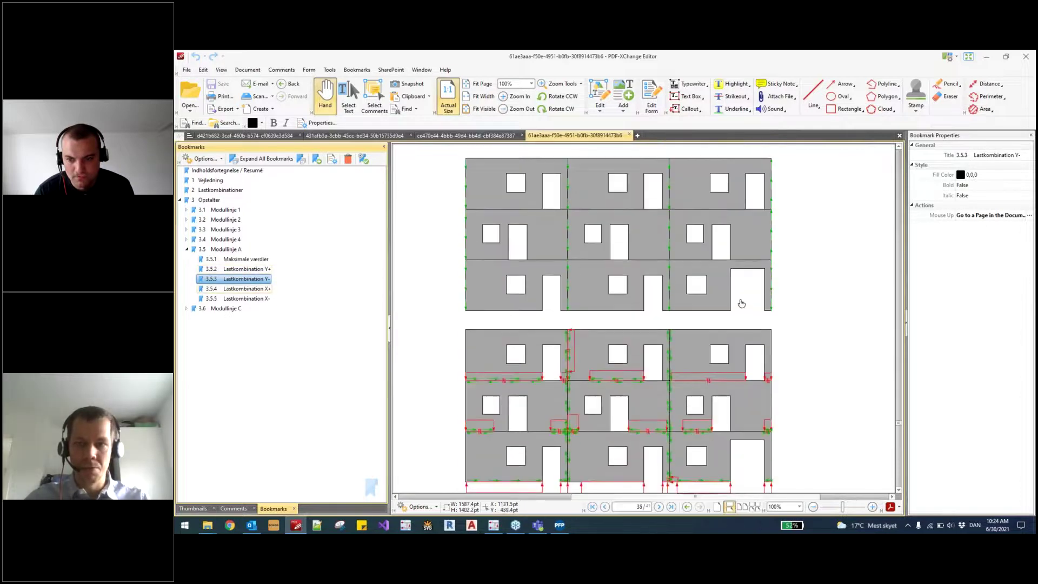
scroll(740, 296, "down", 1)
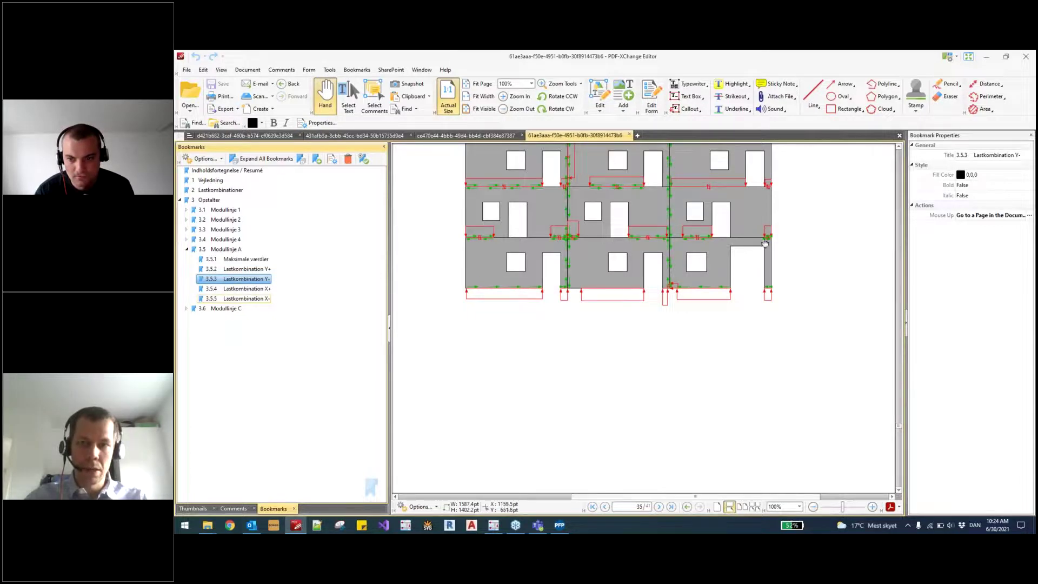
scroll(752, 265, "down", 10)
scroll(744, 272, "up", 15)
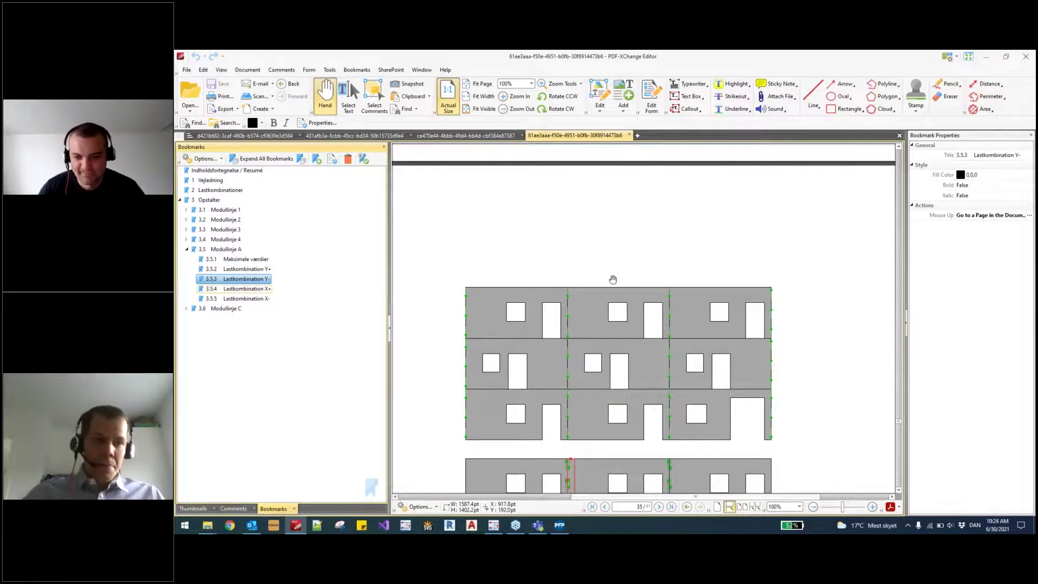
scroll(614, 271, "down", 3, "ctrl")
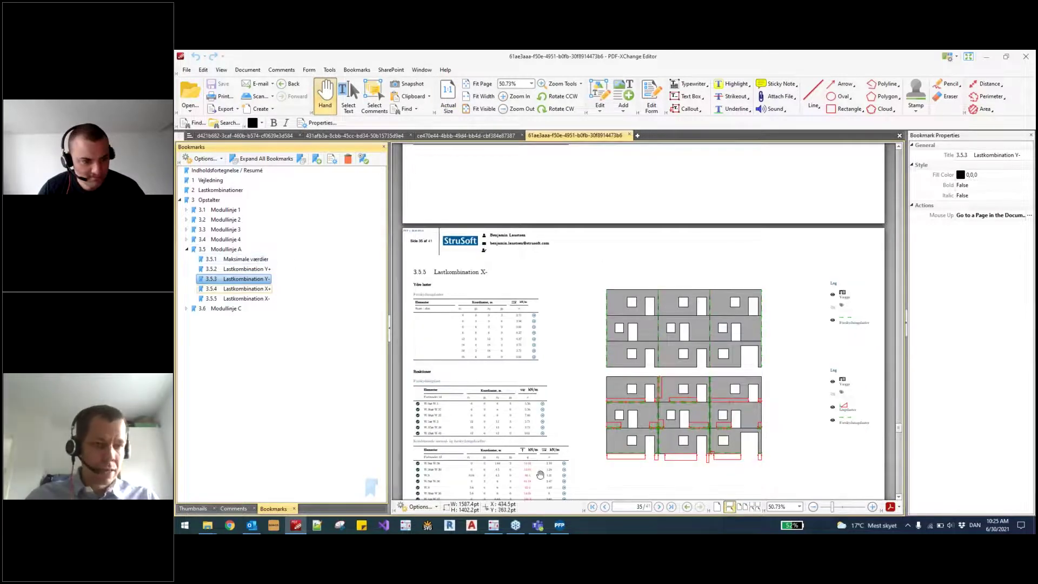
Step: In PFP, enable Print etageplaner, Alle på én side and Tilføj ligevægtskontrol, and print the report
key("alt+Tab")
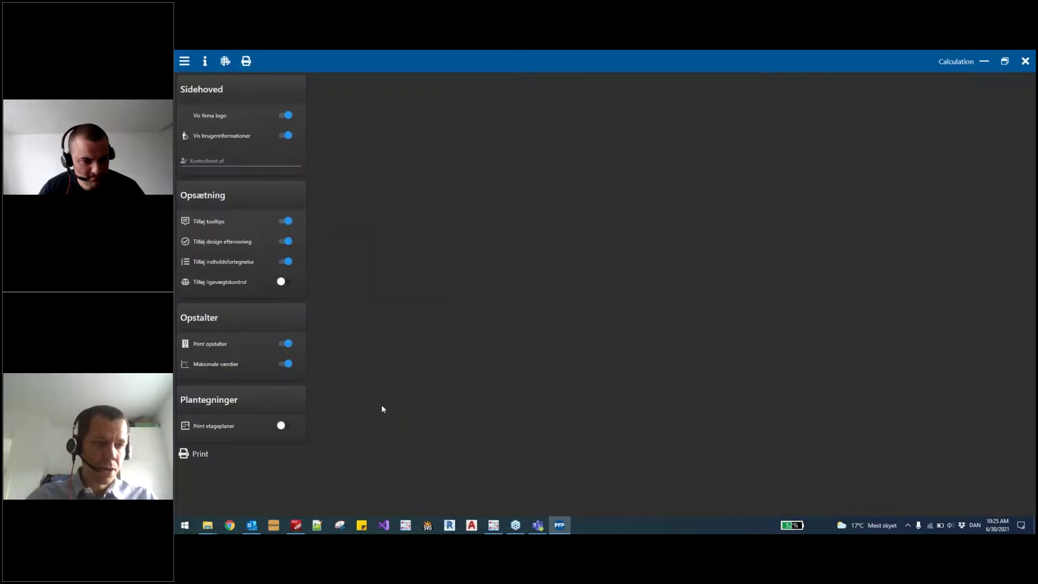
left_click(282, 426)
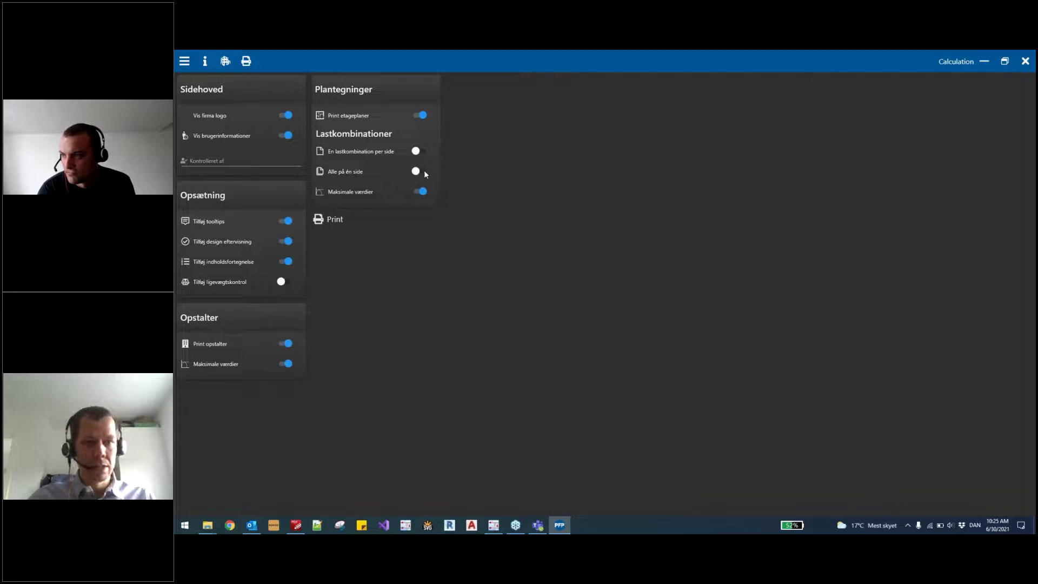
left_click(422, 172)
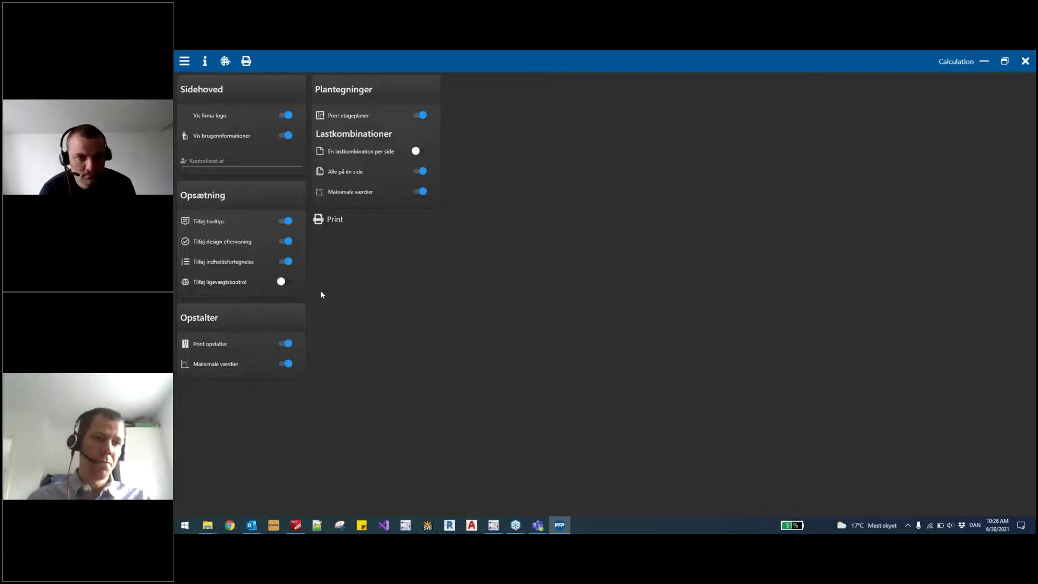
left_click(288, 282)
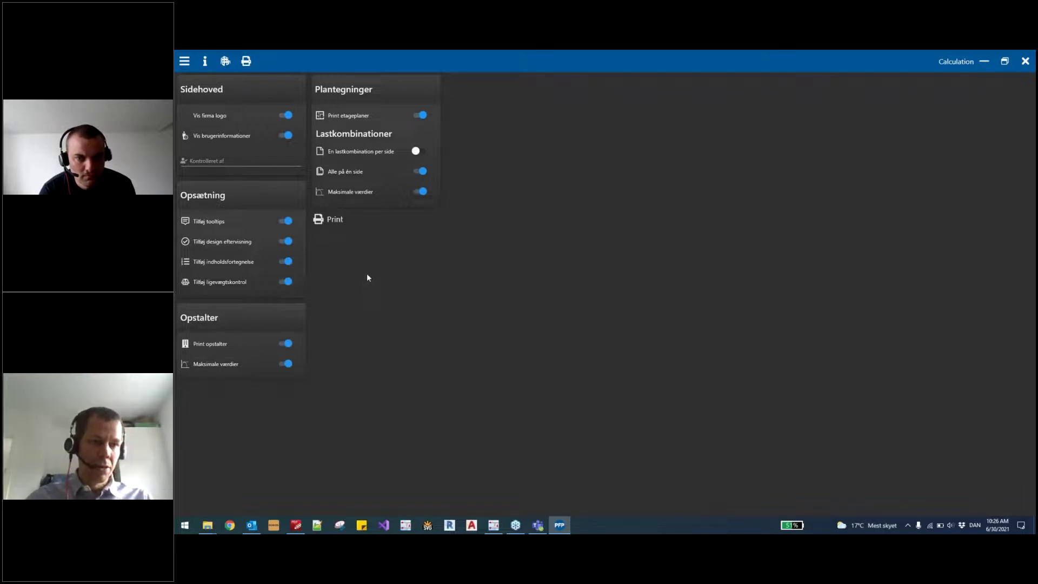
left_click(352, 226)
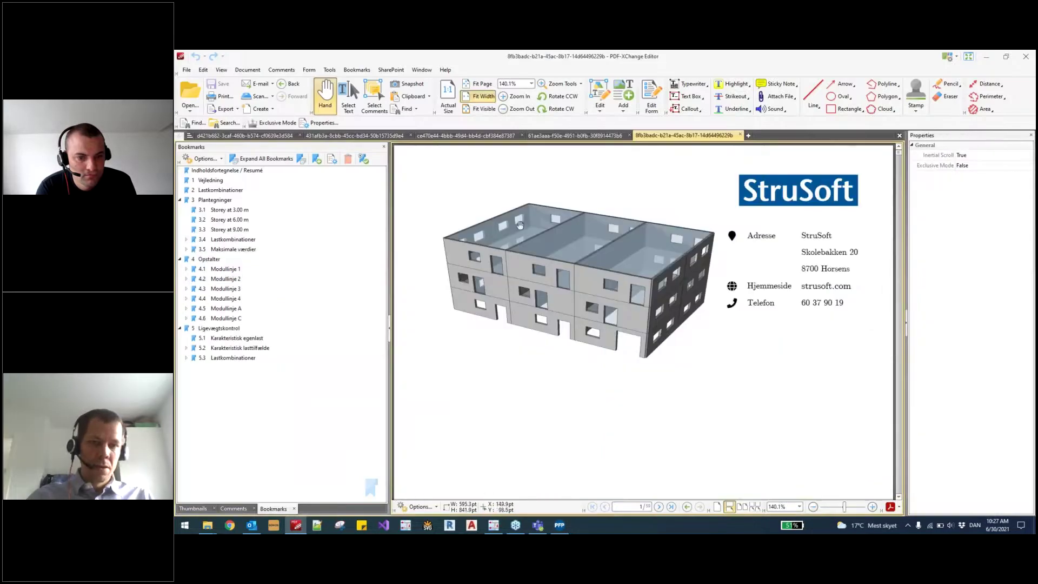
Step: View the report at actual size and go through the contents and Vejledning to the Lastkombinationer table
key("ctrl+8")
scroll(521, 218, "down", 10)
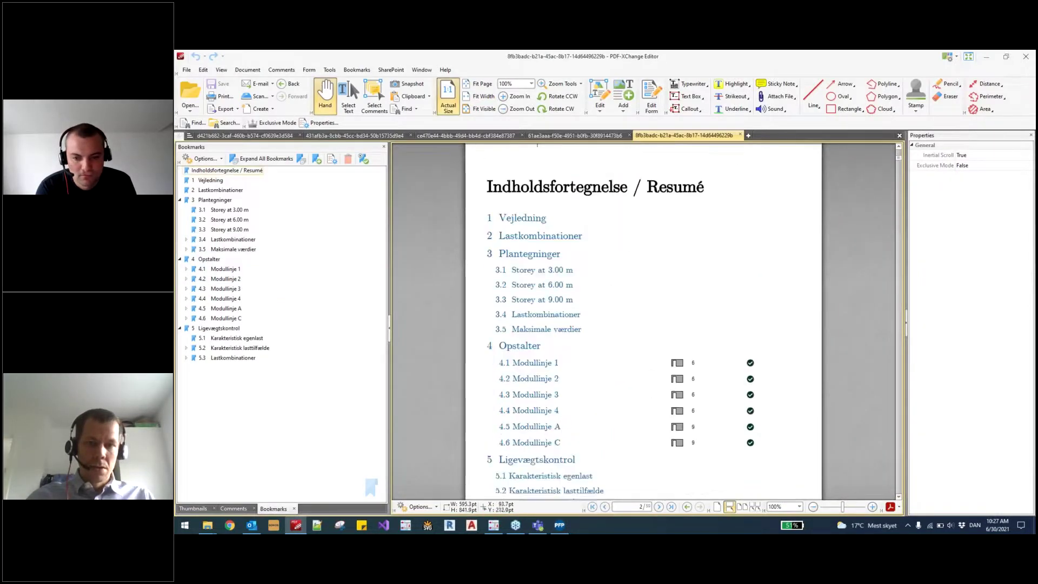
scroll(541, 298, "down", 1)
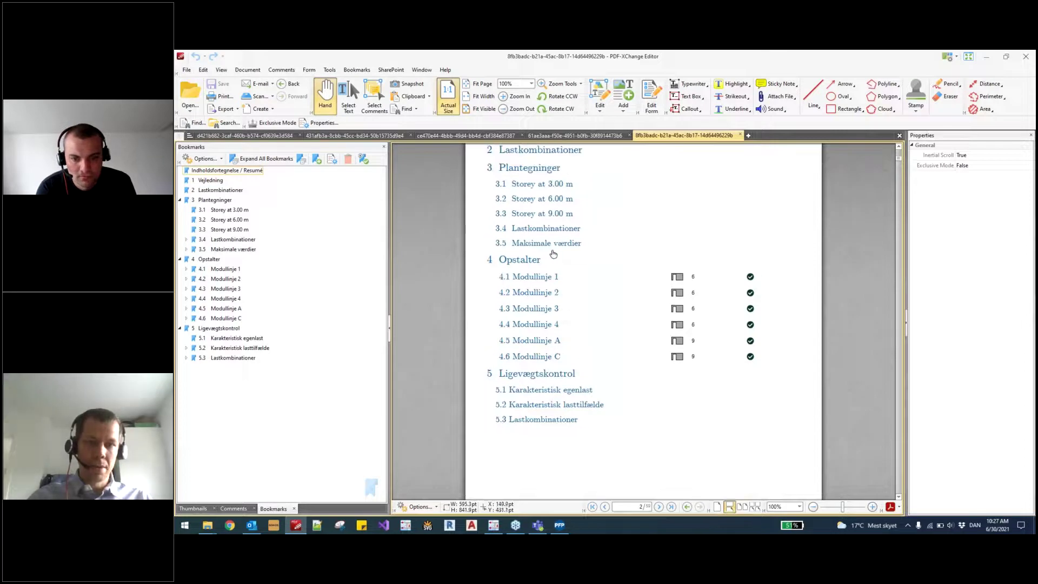
scroll(551, 360, "down", 4)
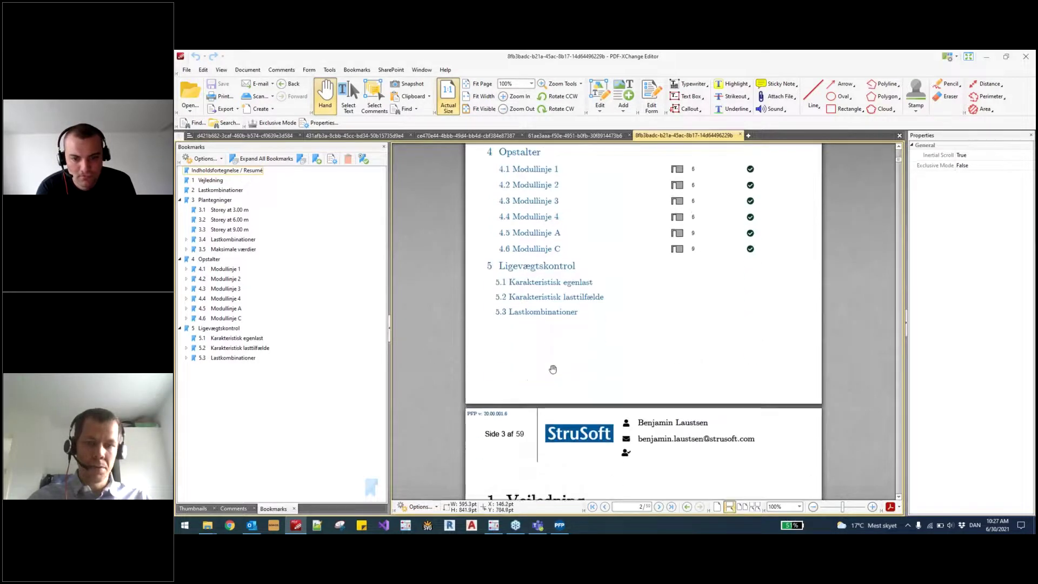
scroll(552, 369, "down", 20)
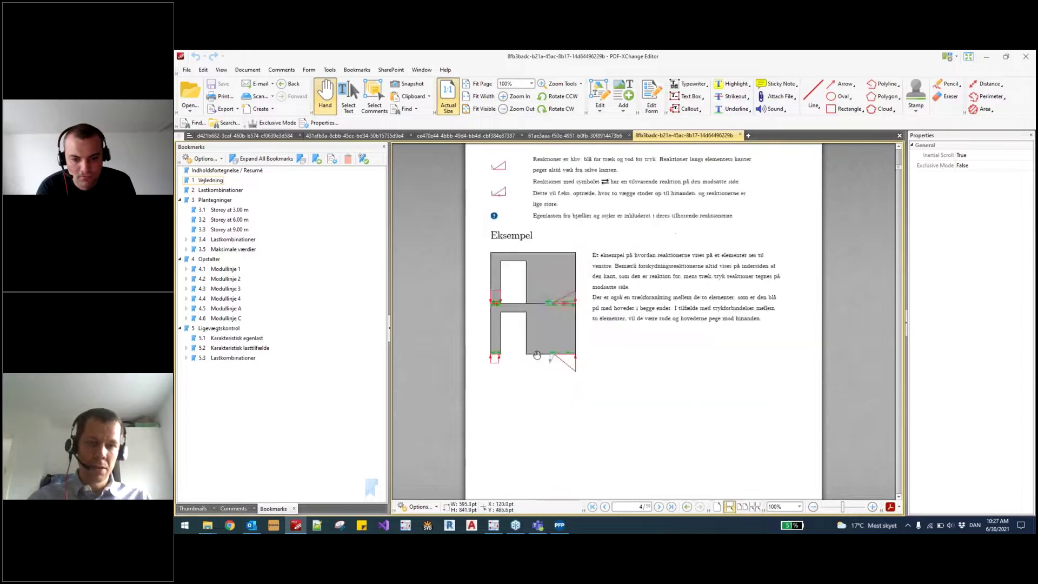
scroll(585, 345, "down", 3)
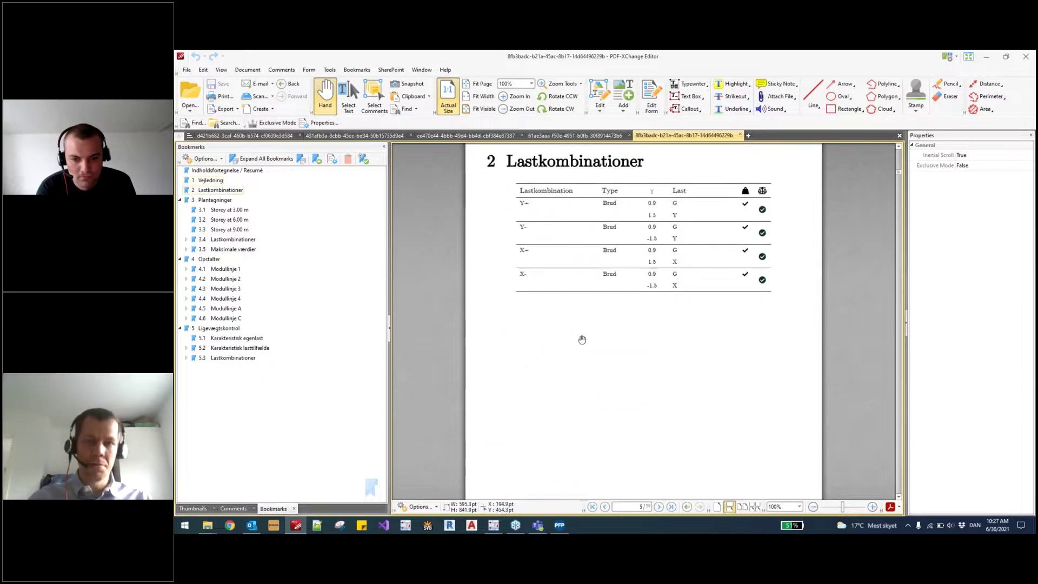
Step: Follow the Y+ combination's equilibrium check link and examine its summed forces and moments about the origin
left_click(763, 211)
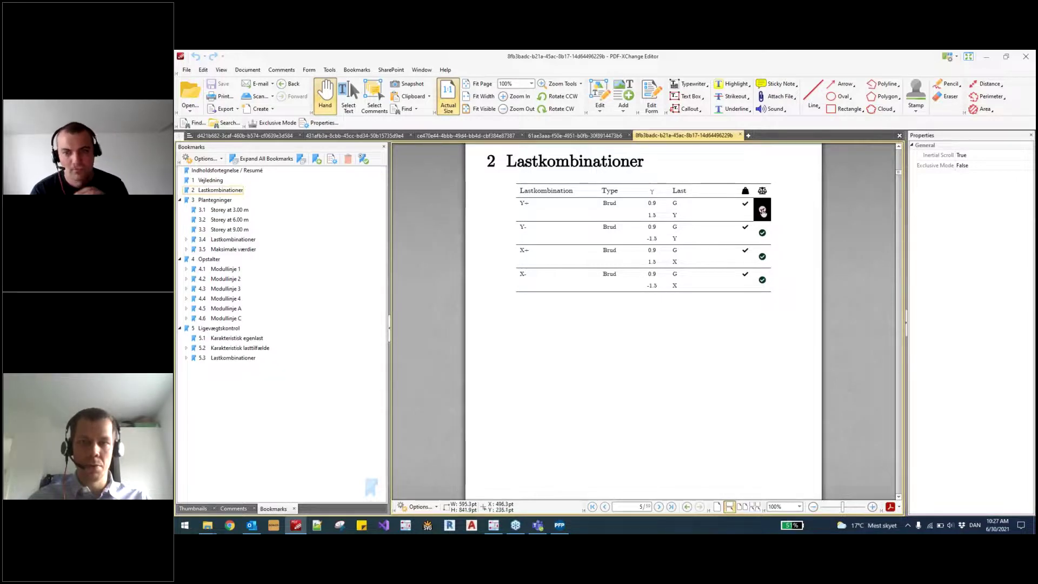
scroll(703, 211, "down", 5)
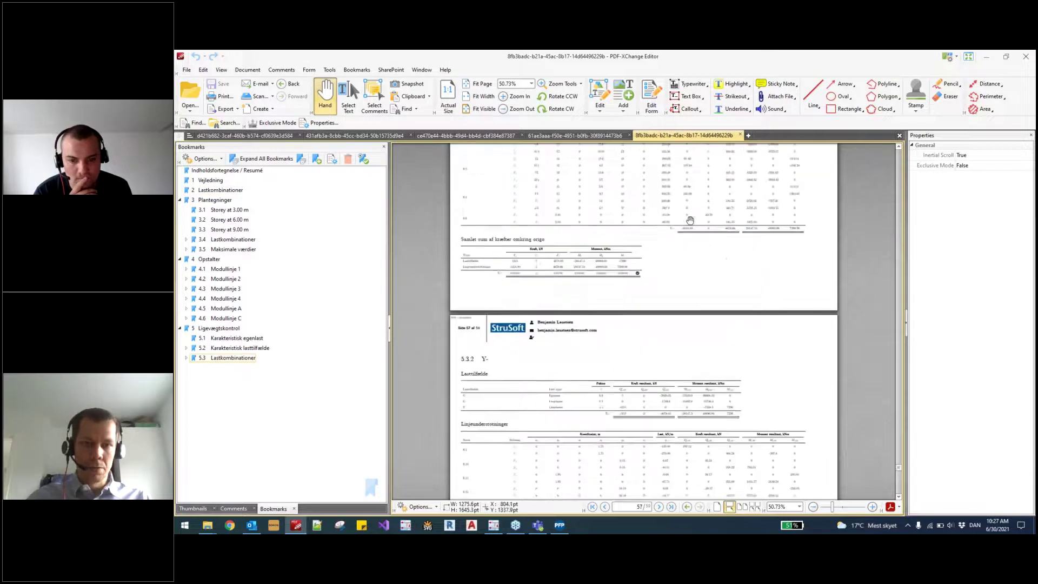
scroll(691, 220, "up", 4)
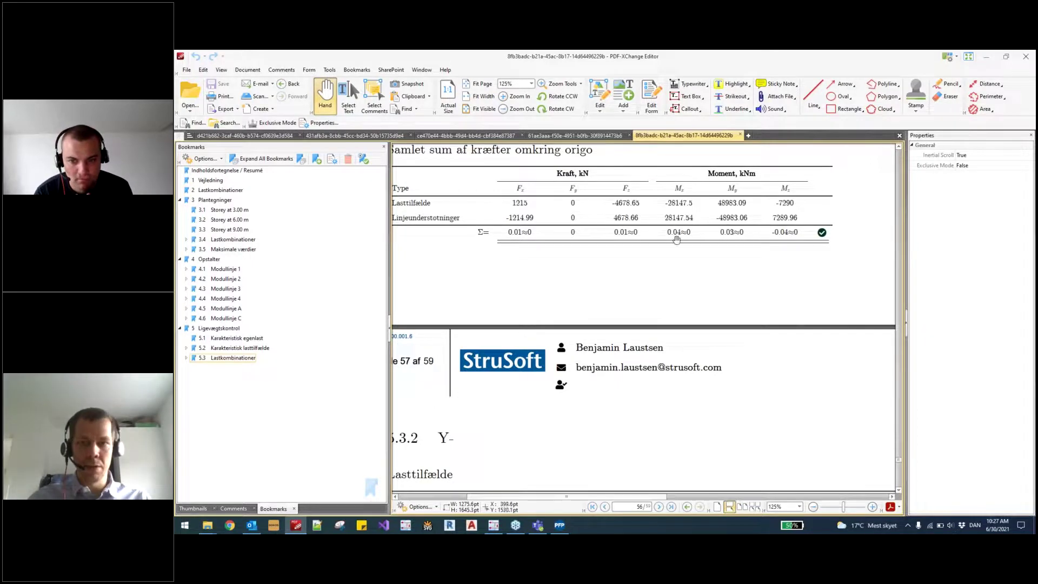
Step: Examine the Samlet sum af kræfter omkring origo tables for load combinations Y-, X+ and X-
scroll(528, 201, "down", 2)
scroll(595, 270, "down", 10)
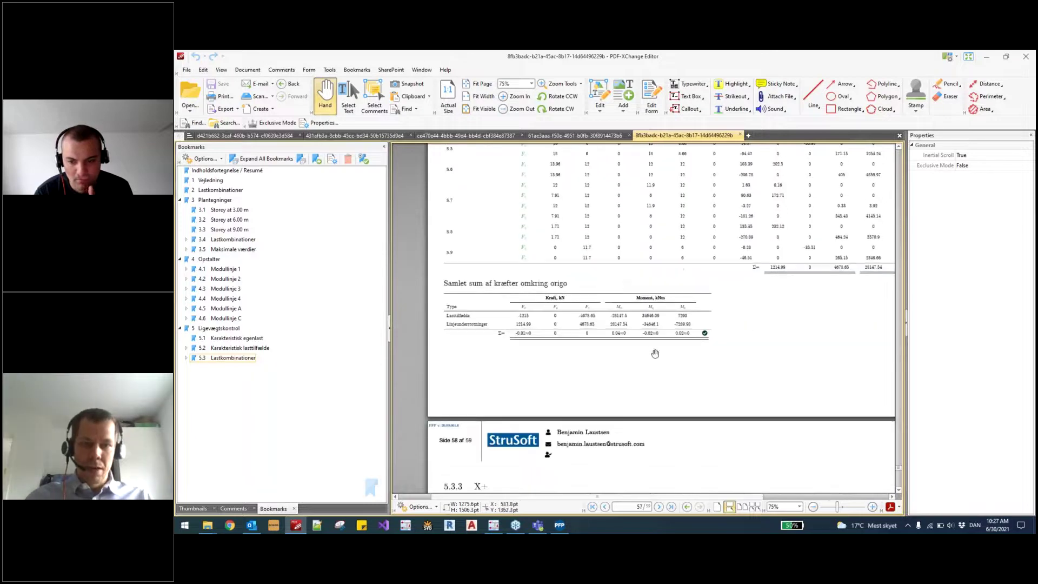
left_click_drag(655, 354, 516, 346)
left_click_drag(604, 313, 588, 290)
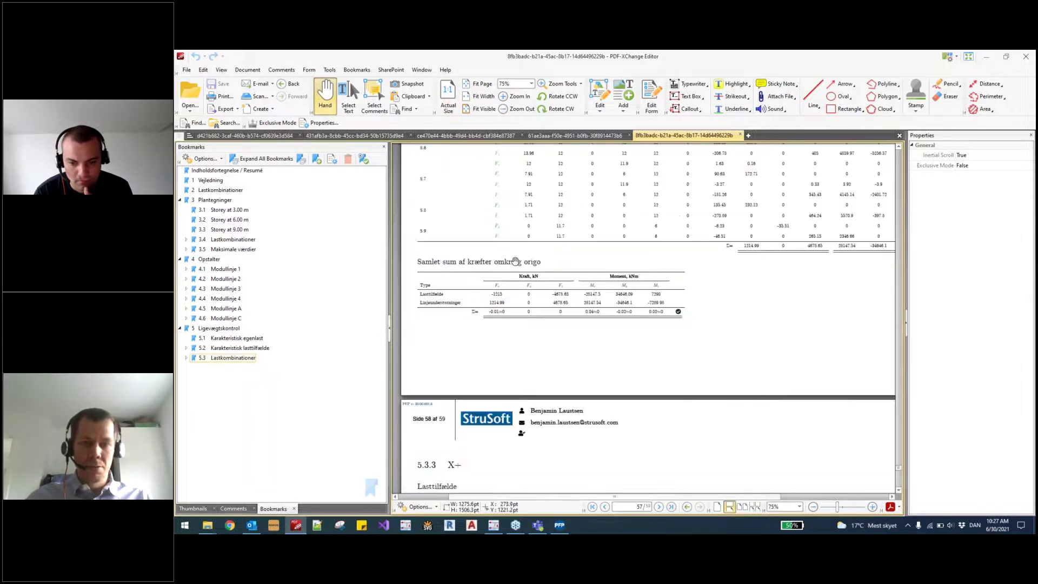
scroll(509, 239, "down", 10)
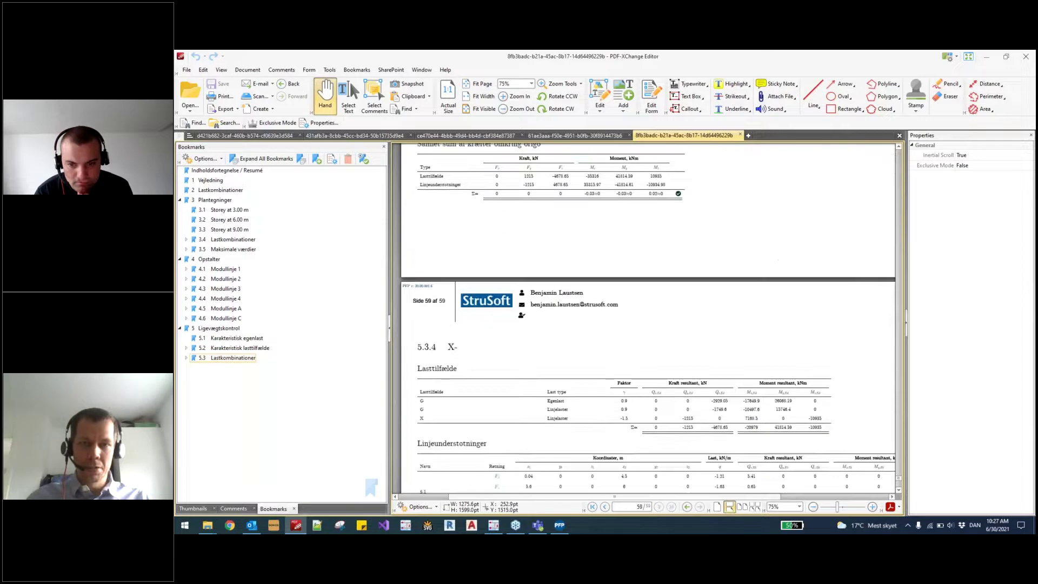
scroll(514, 239, "up", 6)
scroll(523, 262, "down", 3)
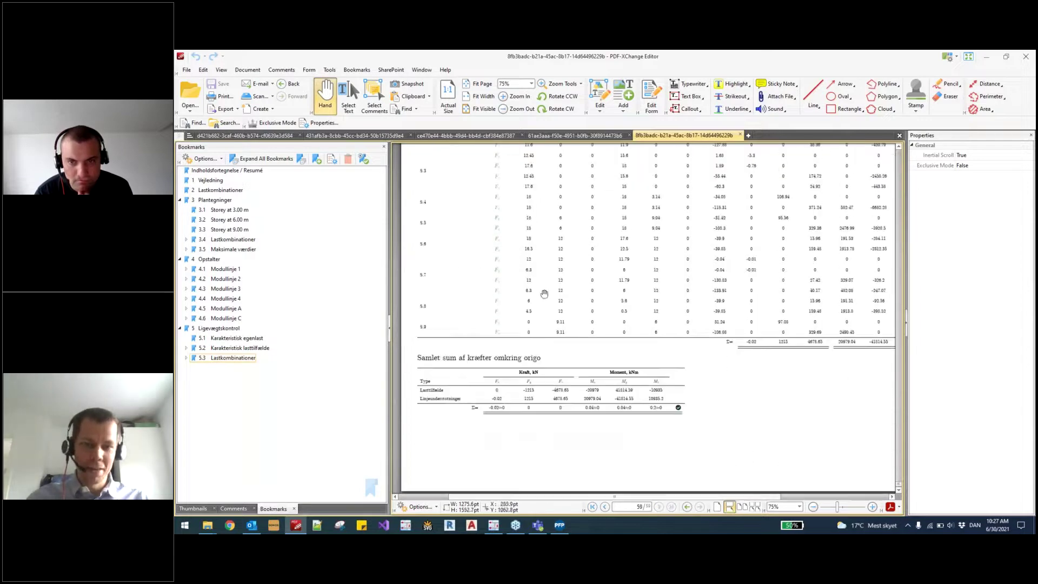
scroll(579, 366, "up", 1, "ctrl")
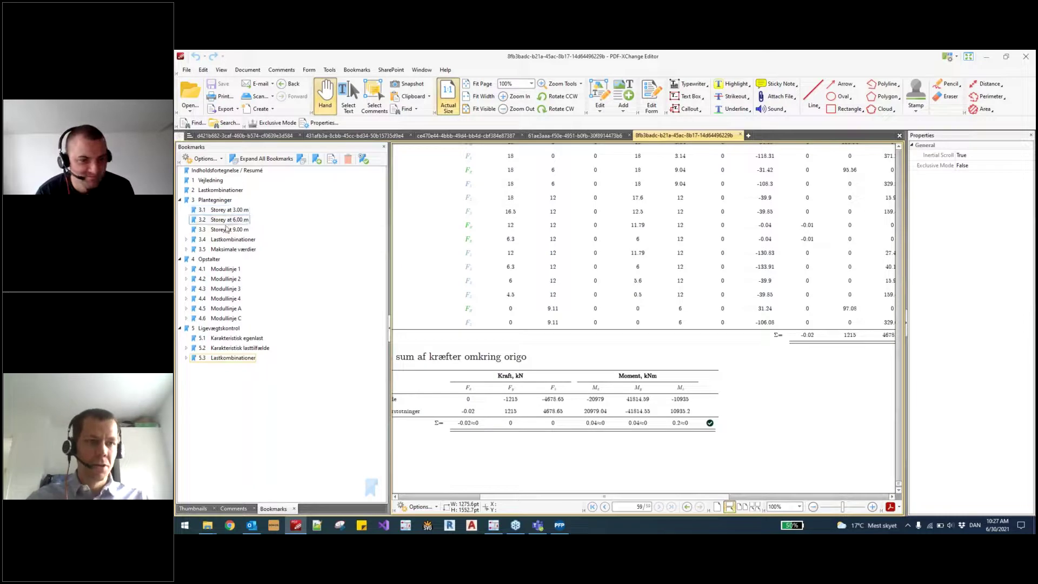
Step: Go to the Plantegninger section and show, then hide, Element navne on the Storey at 3.00 m plan
left_click(215, 200)
scroll(563, 173, "down", 1)
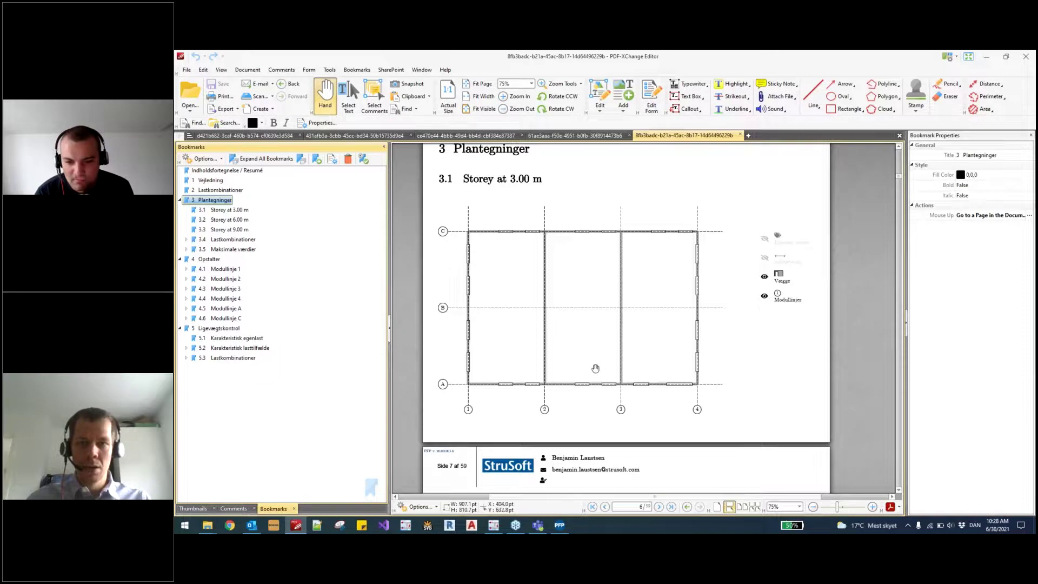
scroll(602, 364, "up", 1)
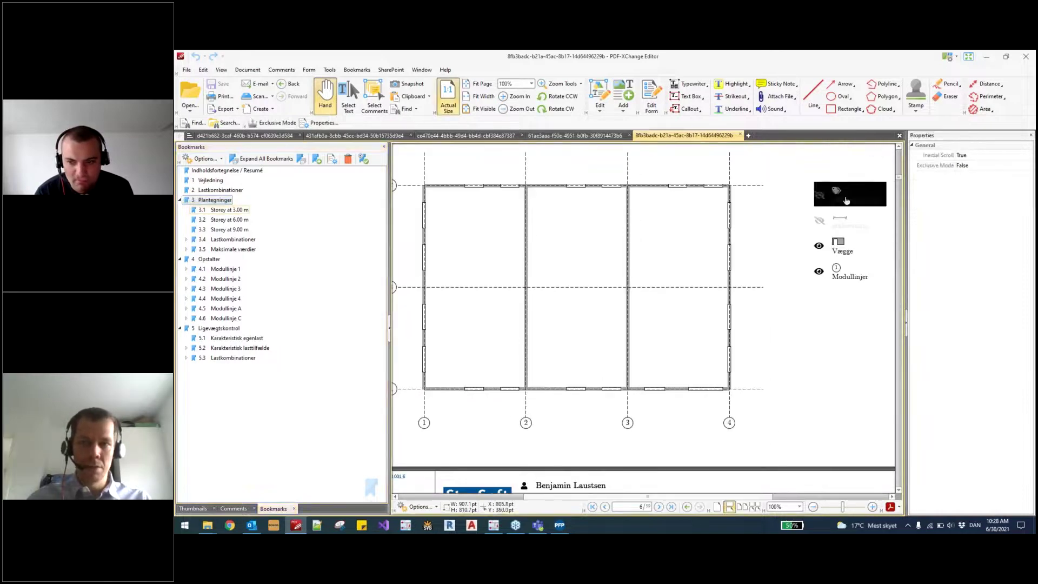
left_click(847, 201)
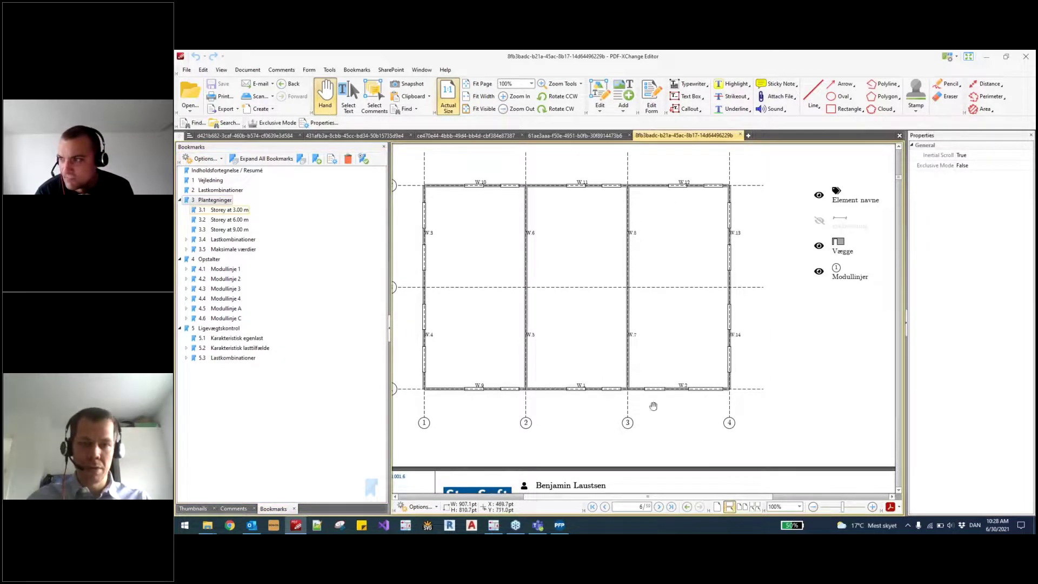
left_click(835, 211)
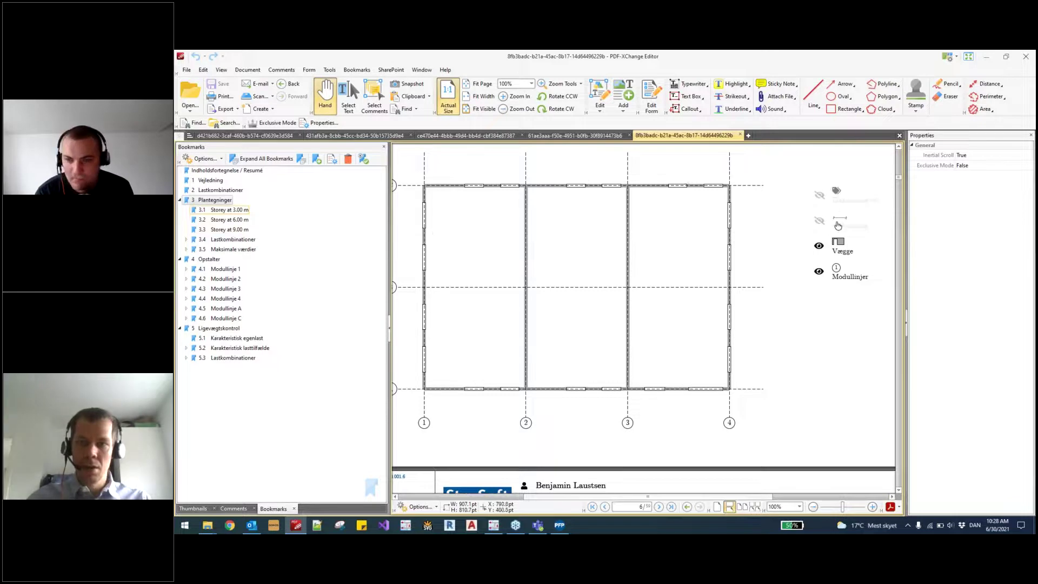
Step: Toggle målsætning and Modullinjer on the Storey at 3.00 m plan, leaving the dimensions hidden and the module lines shown
left_click(837, 223)
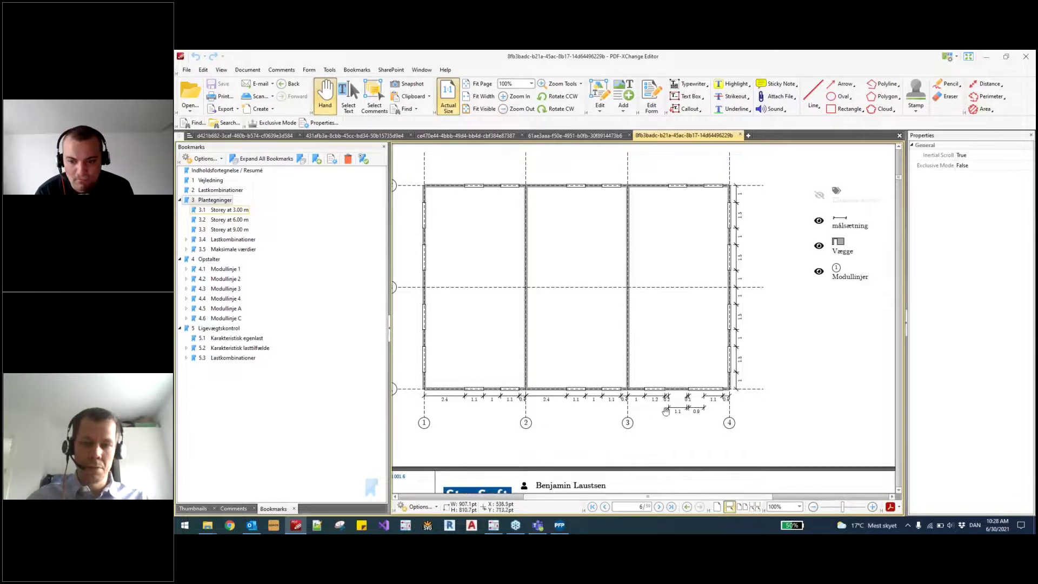
left_click(819, 220)
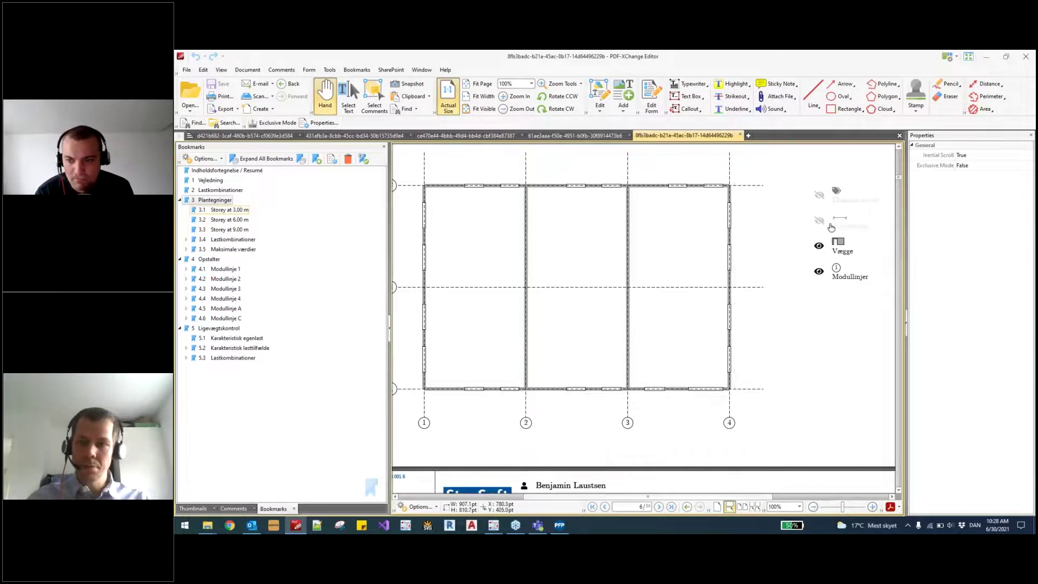
scroll(659, 255, "down", 1)
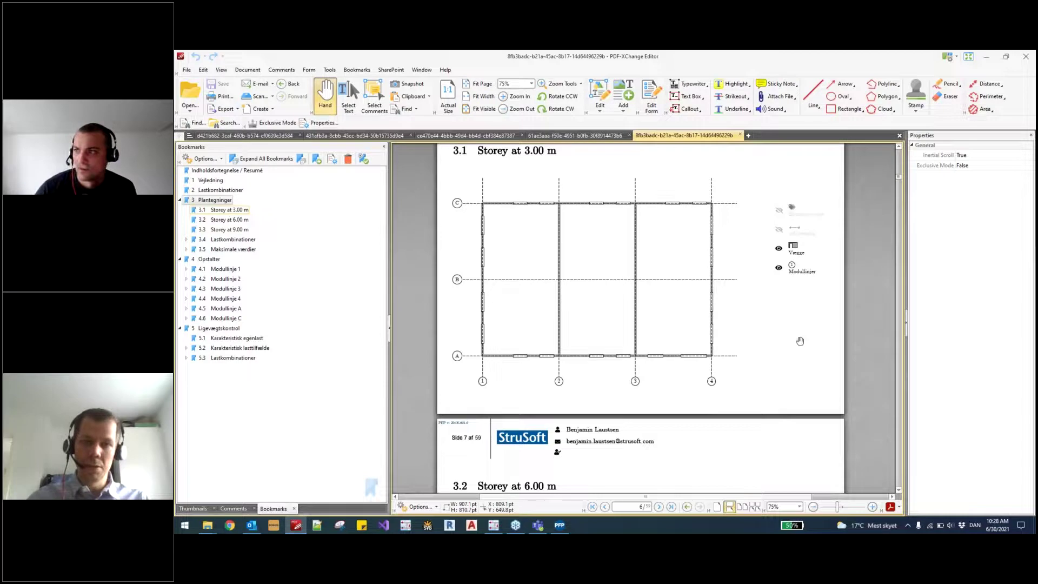
left_click(802, 273)
left_click(801, 273)
Step: Go to the 3.4.1 Storey at 3.00 m plan and show its reactions for load combinations Y-, X+ and X- in turn
scroll(762, 316, "down", 3)
scroll(762, 315, "down", 15)
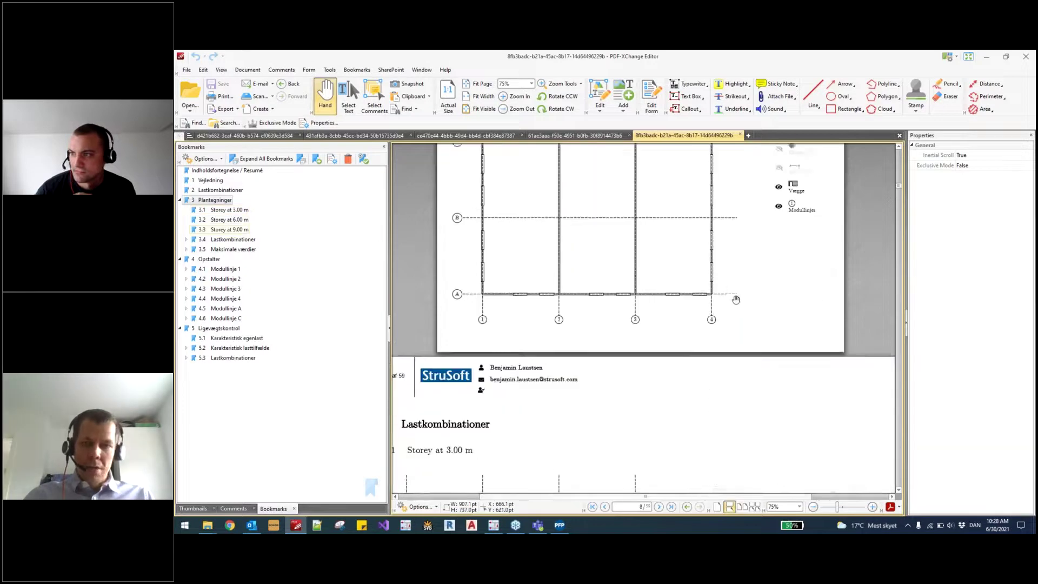
scroll(736, 300, "down", 5)
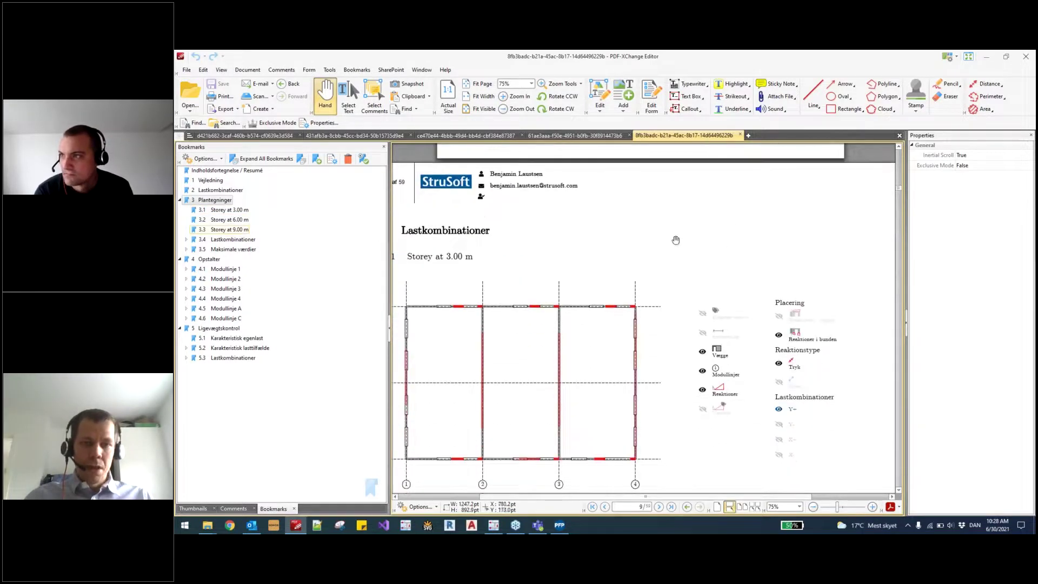
left_click_drag(604, 264, 622, 248)
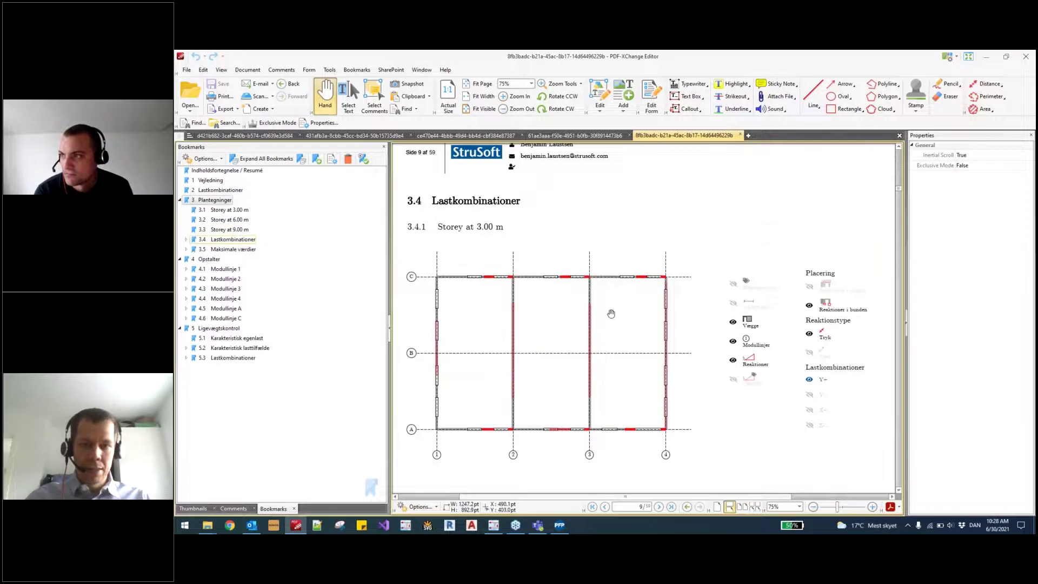
scroll(617, 320, "down", 2)
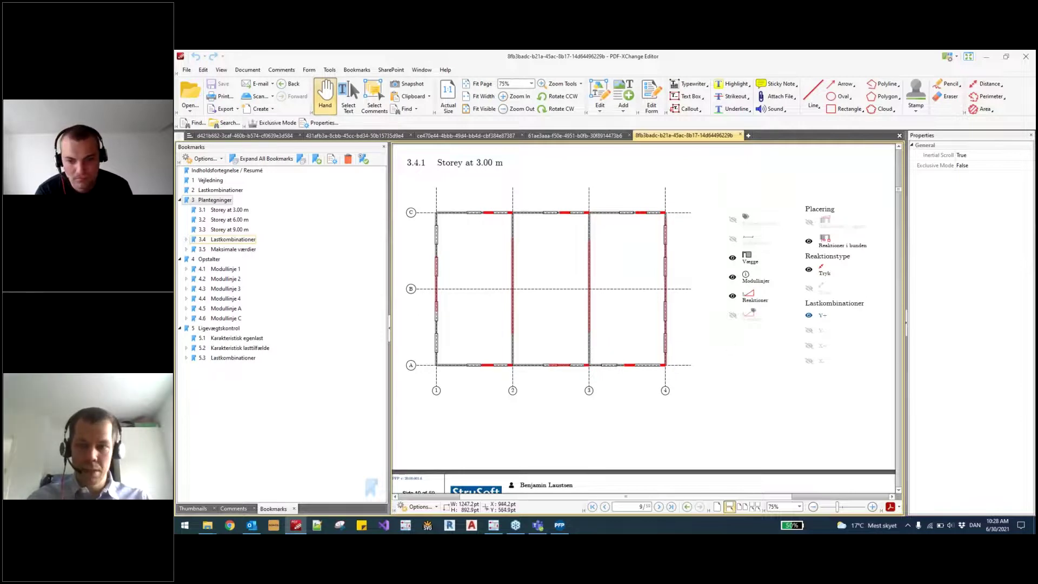
left_click(821, 332)
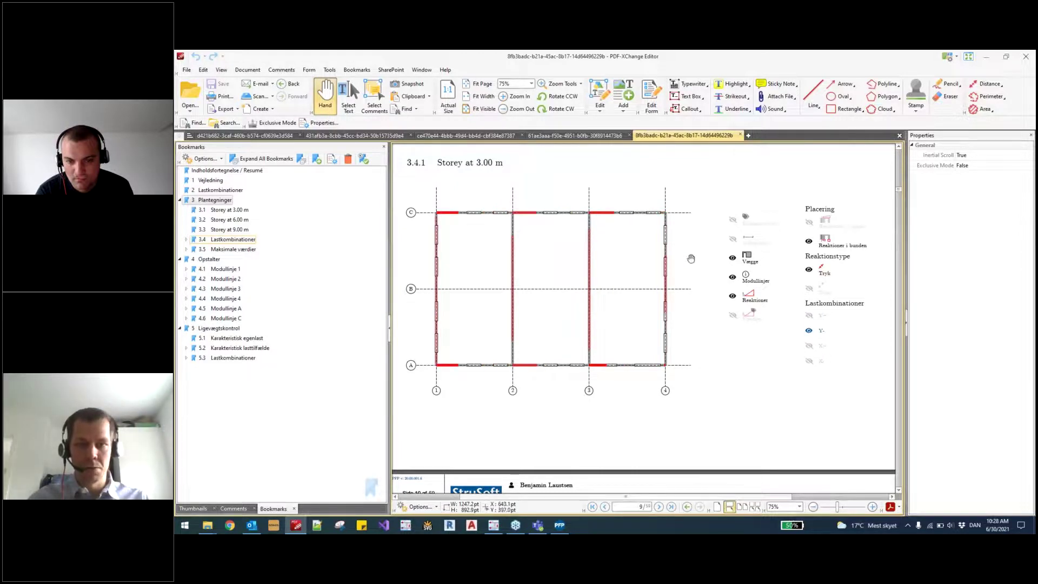
left_click(813, 347)
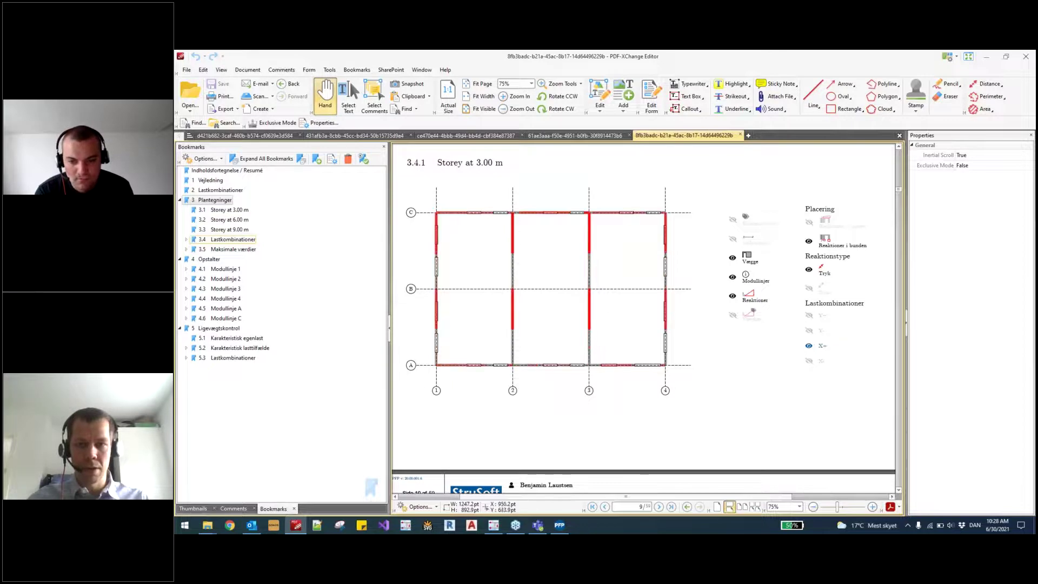
left_click(816, 361)
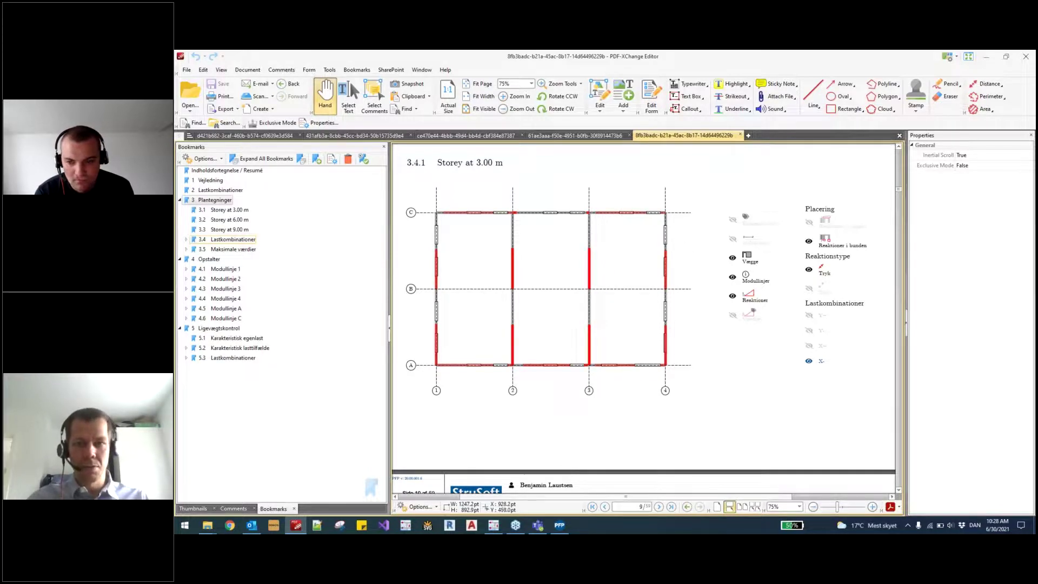
Step: Check the Træk reactions for X-, switch back to Tryk and compare the reaction placements, ending on Reaktioner i bunden
left_click(823, 290)
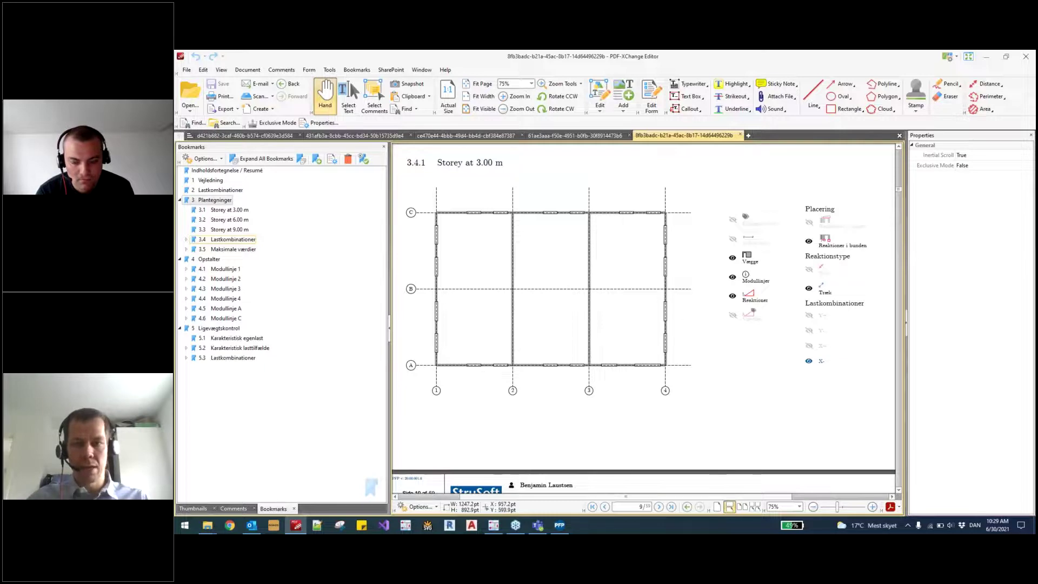
left_click(818, 268)
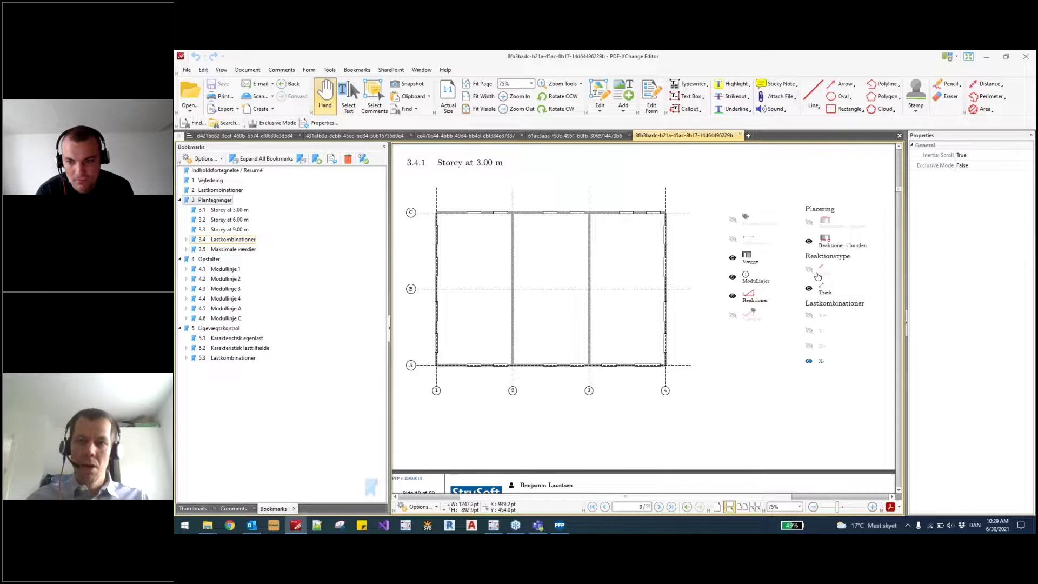
left_click(825, 226)
left_click(821, 242)
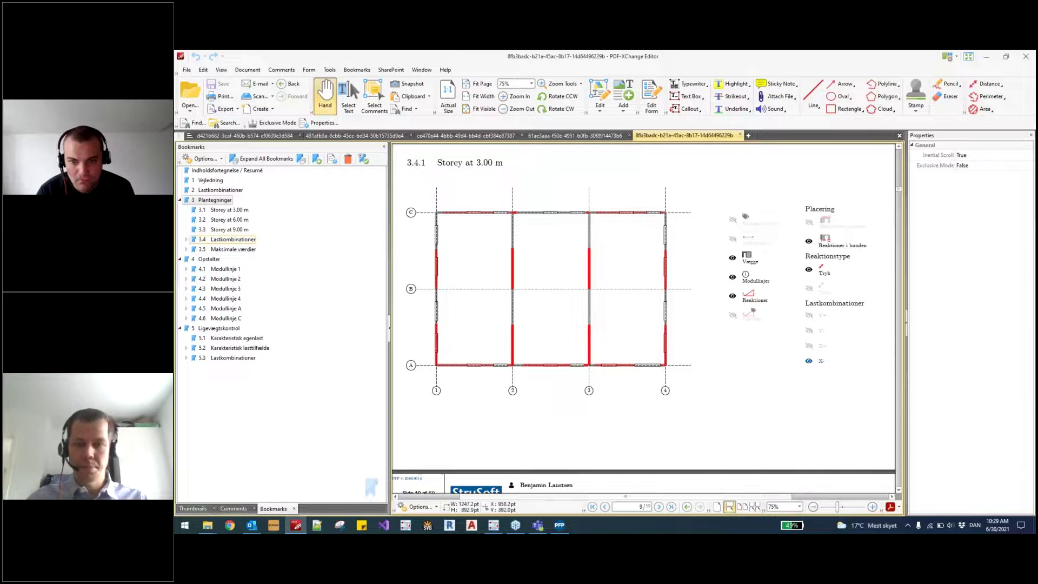
Step: Show the reaction values on the plan and inspect the geometry and load details of the upper Modullinje 1 reaction
left_click(750, 315)
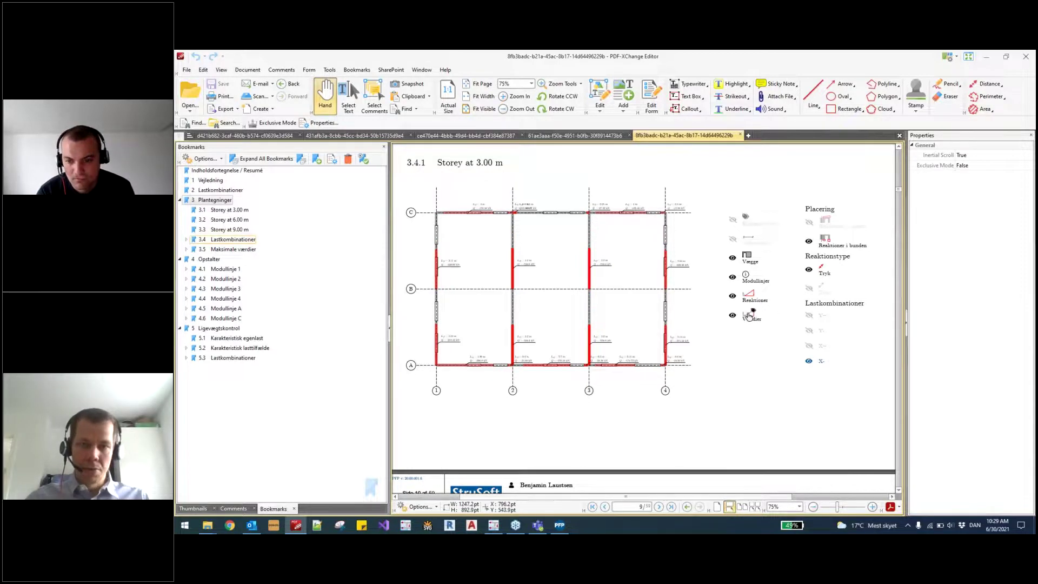
scroll(427, 283, "up", 3)
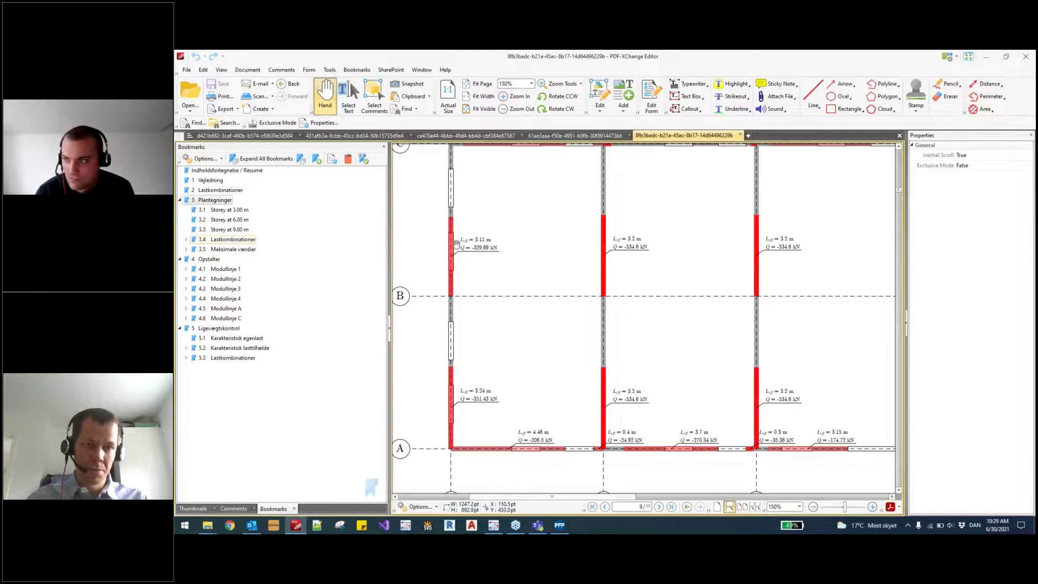
mouse_move(455, 246)
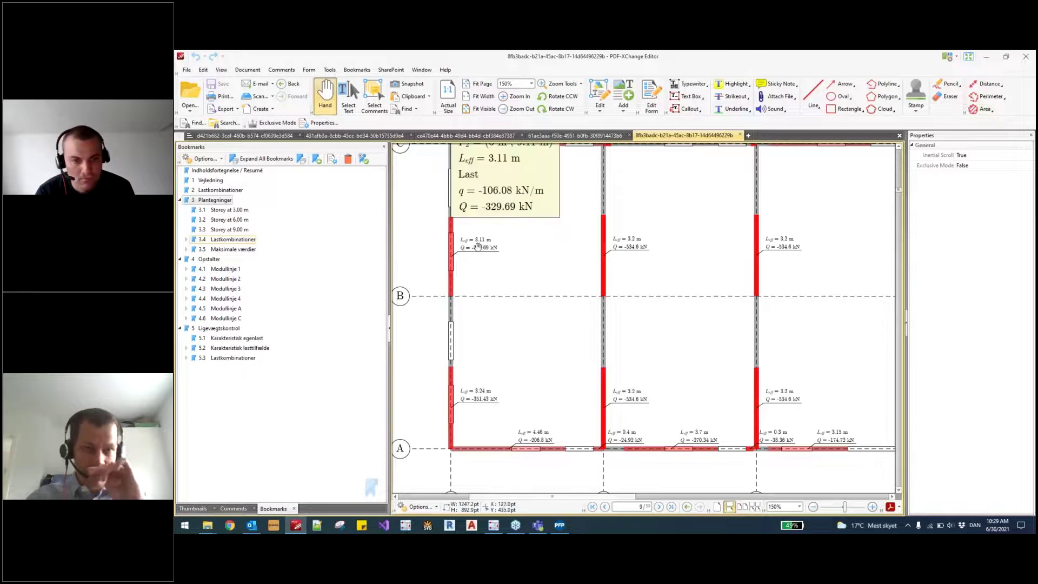
scroll(499, 254, "up", 2)
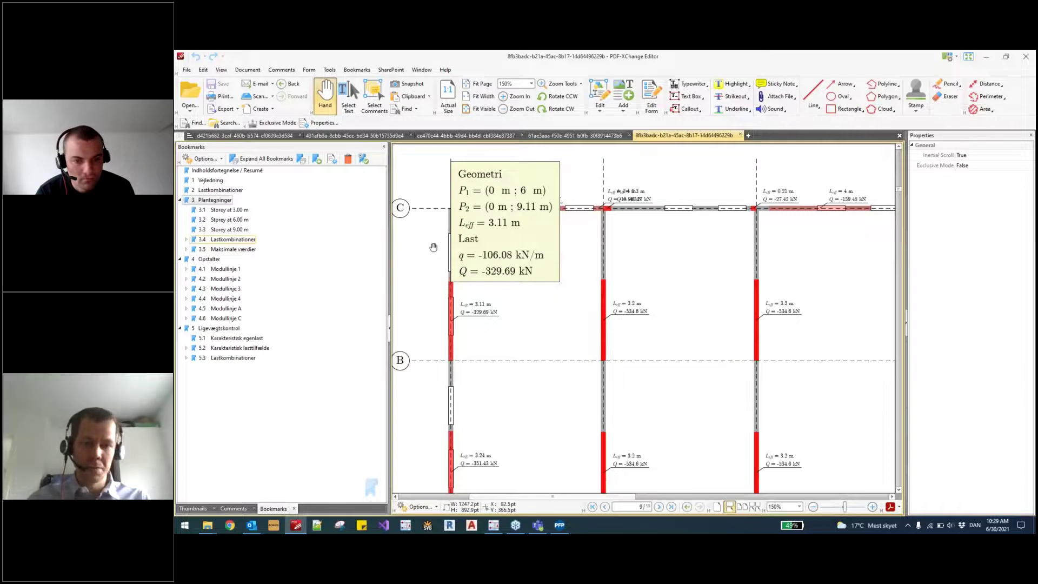
scroll(432, 249, "down", 1)
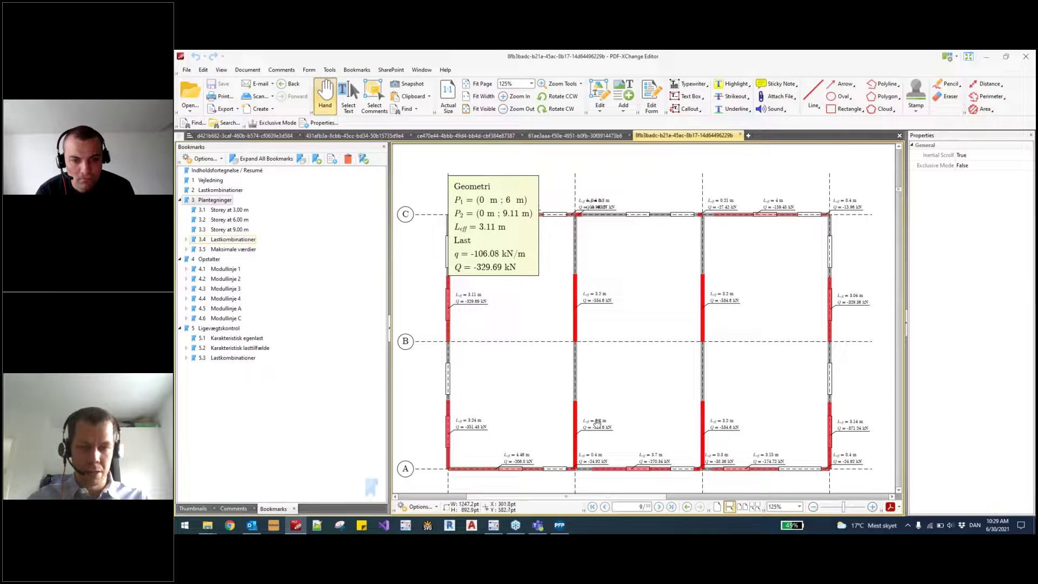
Step: Inspect the geometry and load details of the lower Modullinje 2 reaction and close the detail boxes
left_click(575, 438)
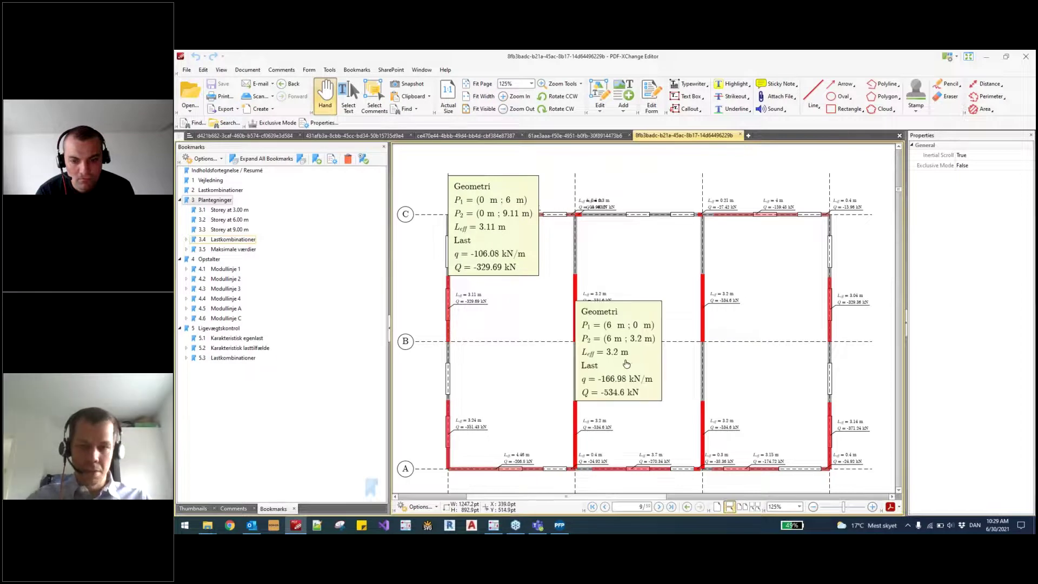
left_click(498, 267)
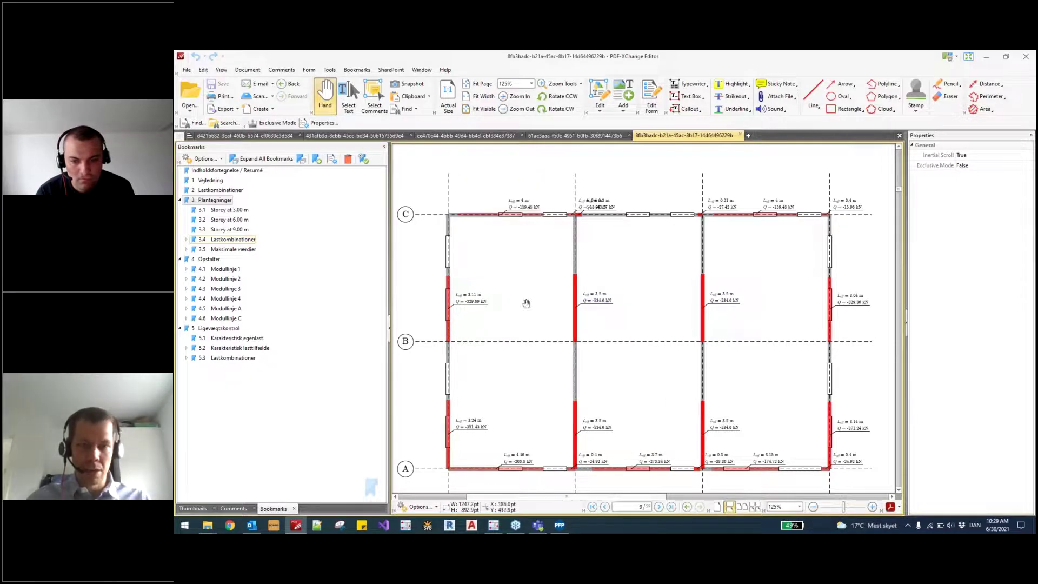
scroll(566, 368, "down", 2)
scroll(530, 336, "right", 2)
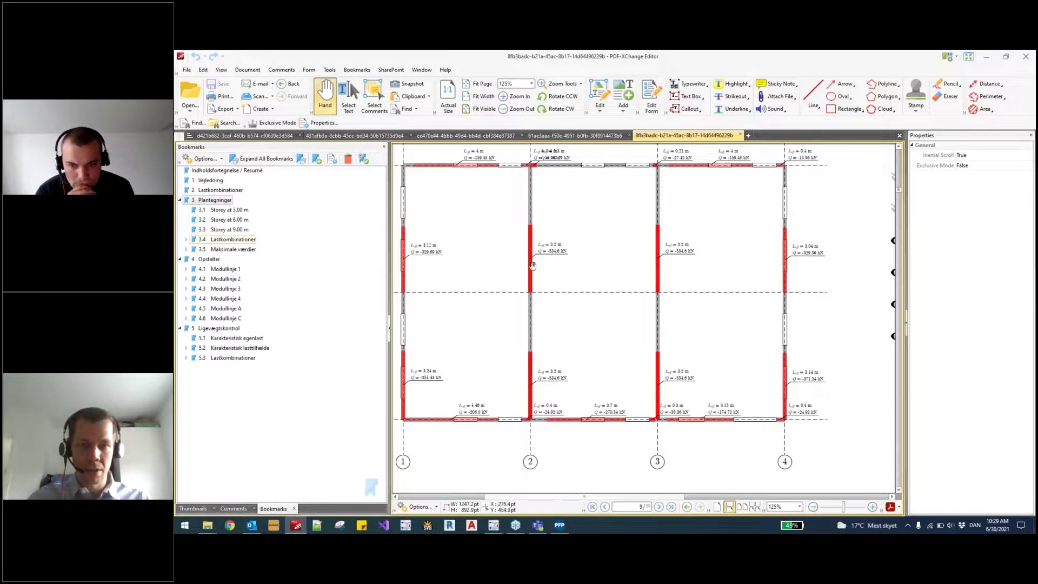
Step: Compare the geometry and load details of the four Modullinje 2 and 3 reactions, and close the detail boxes
mouse_move(531, 271)
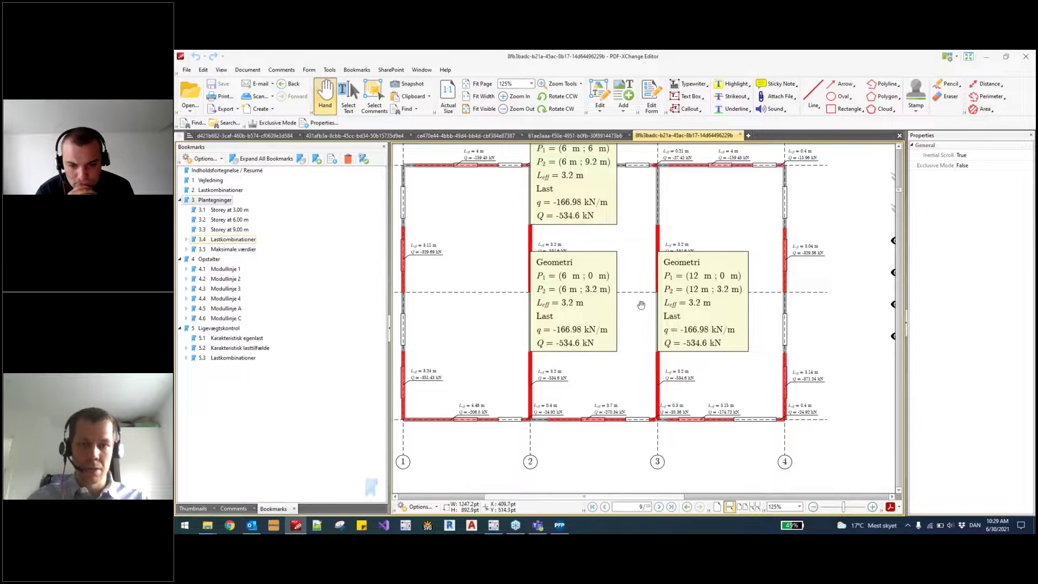
mouse_move(658, 238)
scroll(634, 284, "up", 2)
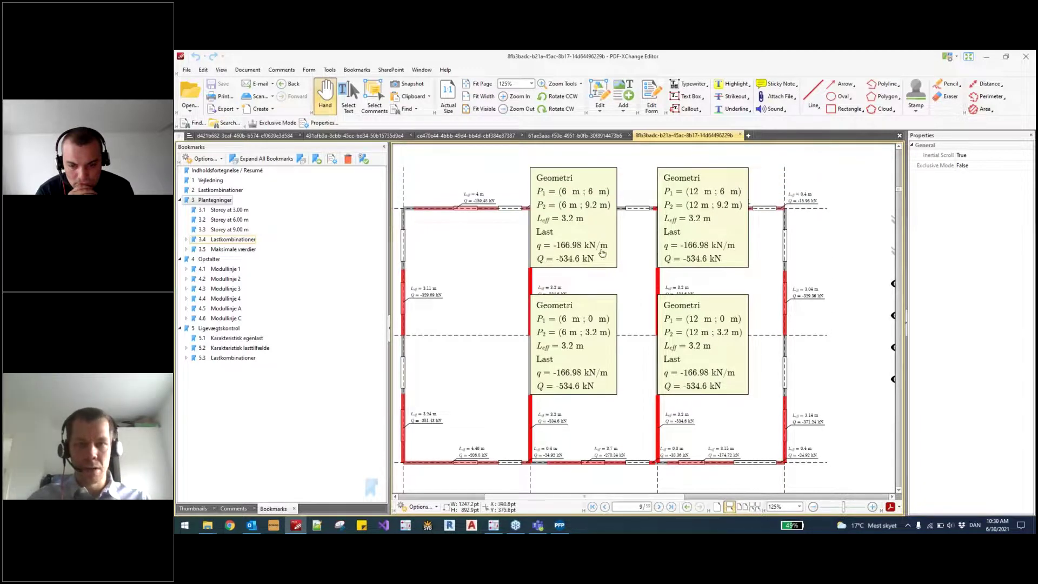
left_click(581, 252)
left_click(580, 329)
left_click(679, 335)
left_click(698, 249)
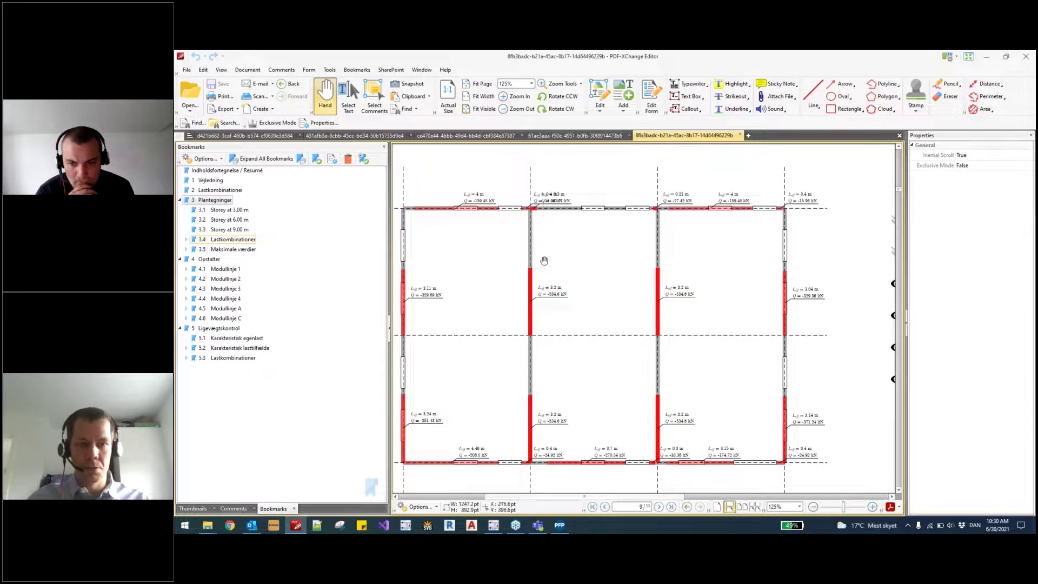
Step: Show the 3.4.1 Storey at 3.00 m reactions for load combination X+ and for Y+
scroll(468, 257, "down", 1)
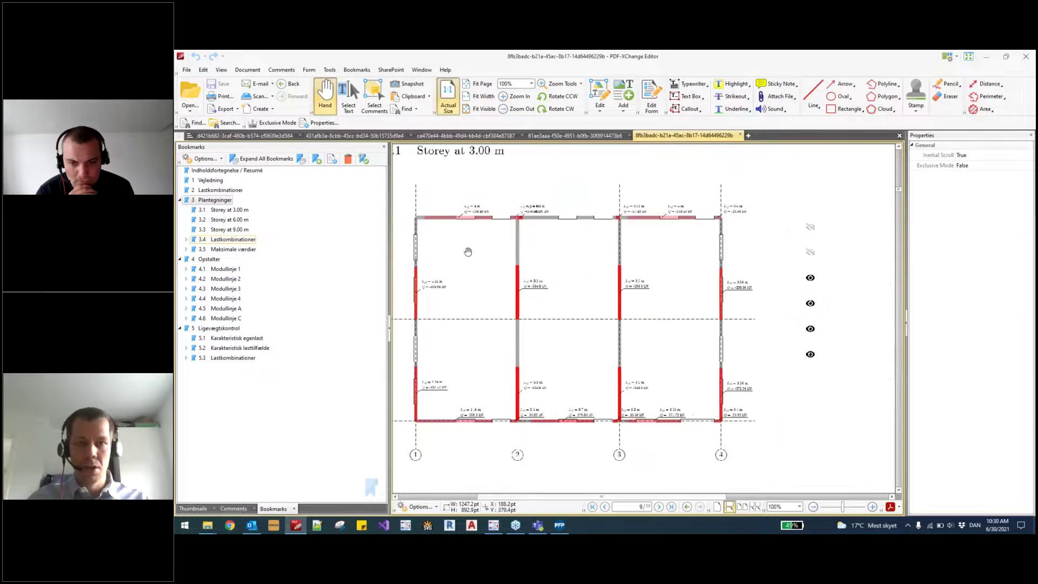
left_click(520, 220)
left_click(539, 214)
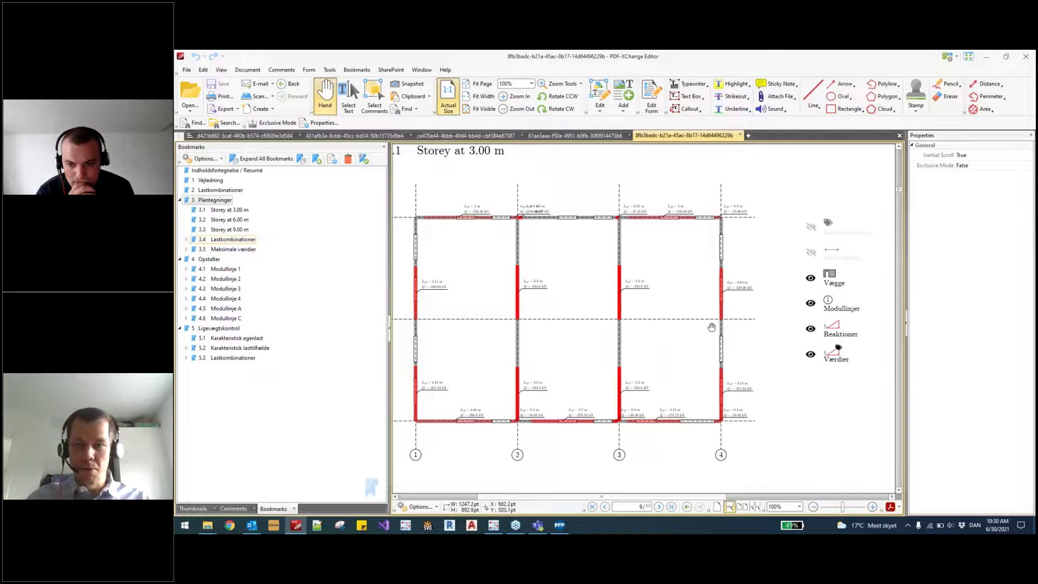
scroll(570, 290, "down", 1)
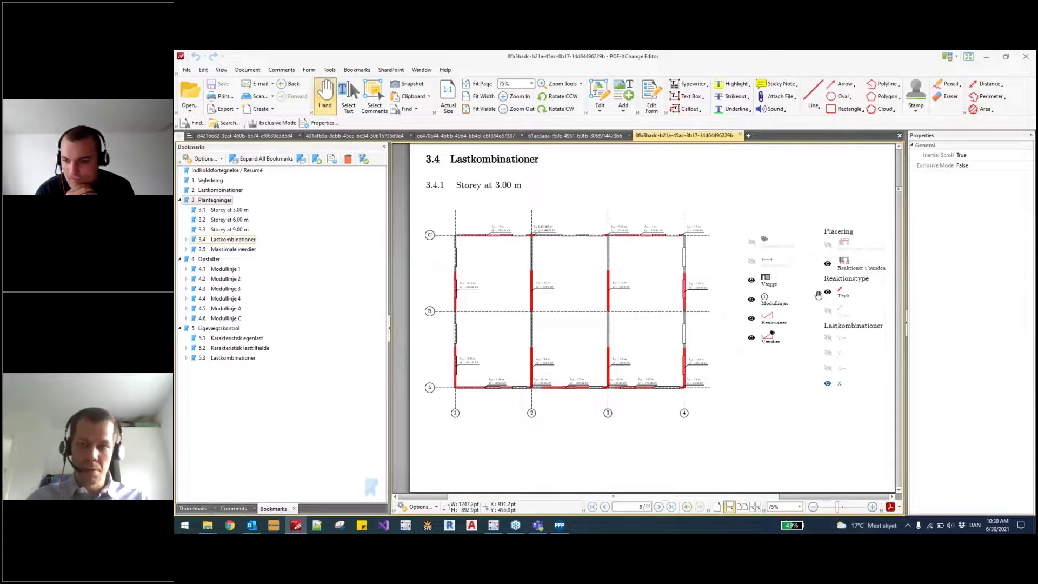
left_click(829, 370)
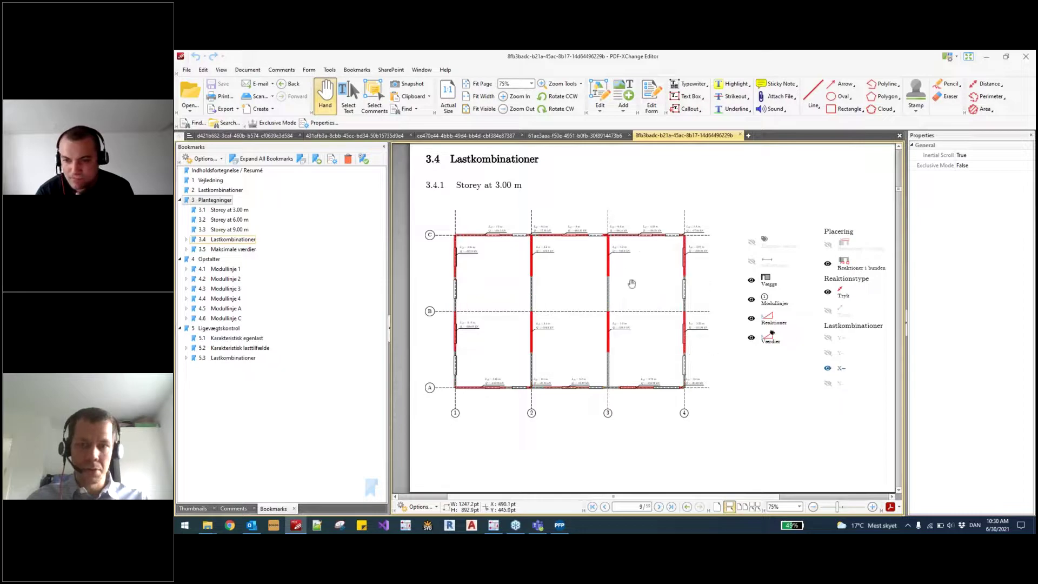
left_click(828, 338)
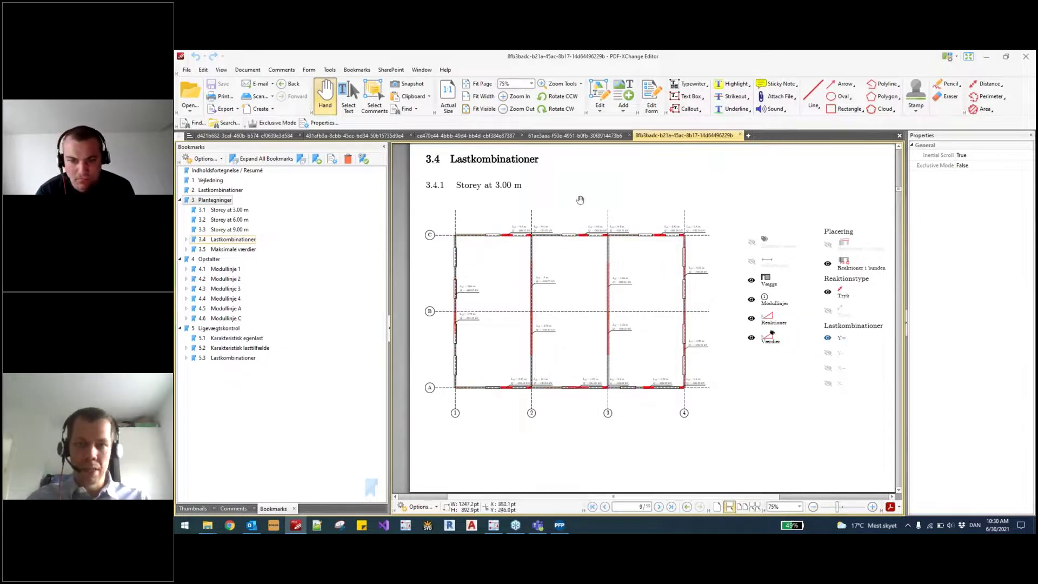
Step: Look through the 3.4.2 and 3.4.3 load combination plans and on to the Maksimale værdier plans
scroll(580, 201, "down", 3)
scroll(579, 193, "down", 3)
scroll(579, 194, "down", 4)
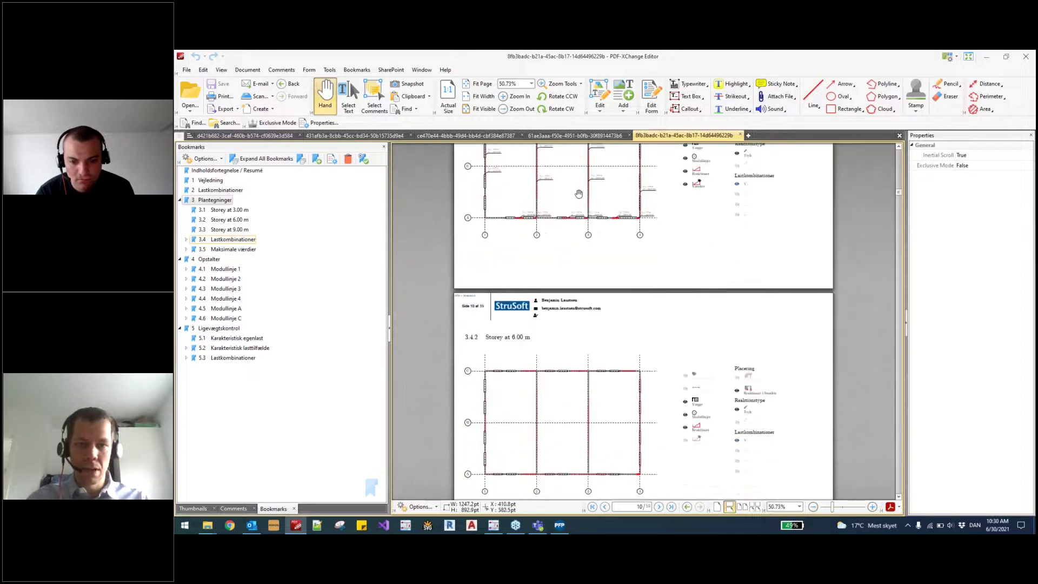
scroll(579, 196, "down", 15)
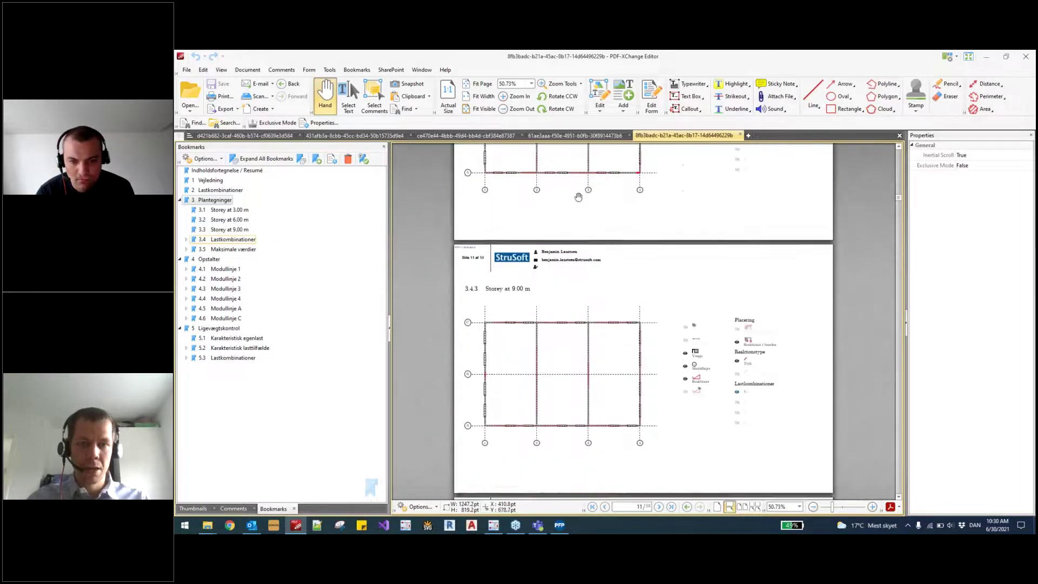
scroll(540, 222, "down", 8)
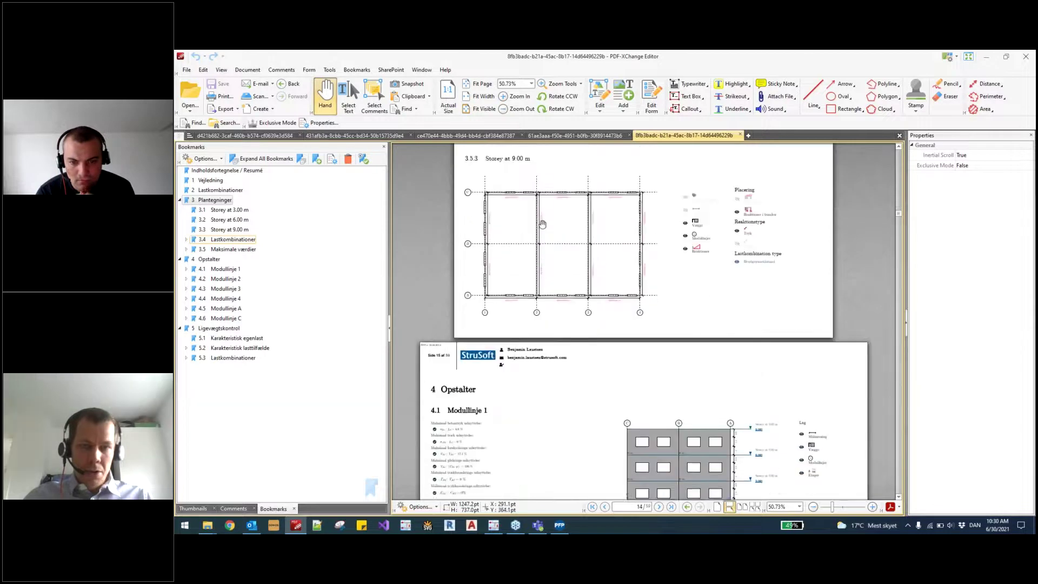
Step: Expand section 3.5 Maksimale værdier and compare its Storey at 6.00 m plan with 3.5.1 Storey at 3.00 m
scroll(540, 217, "up", 7)
key("ctrl+8")
left_click(187, 250)
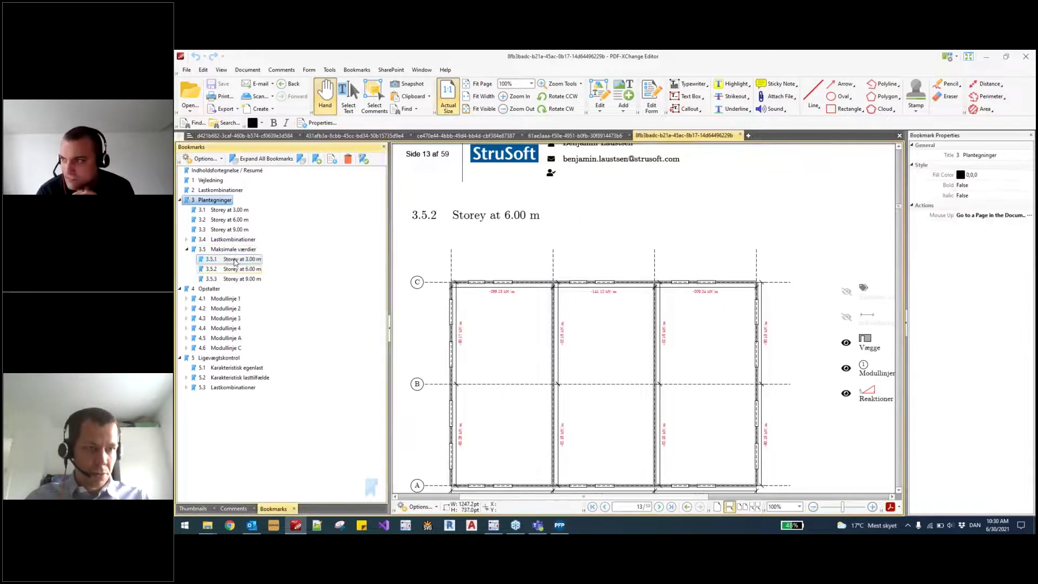
left_click(229, 259)
left_click(232, 270)
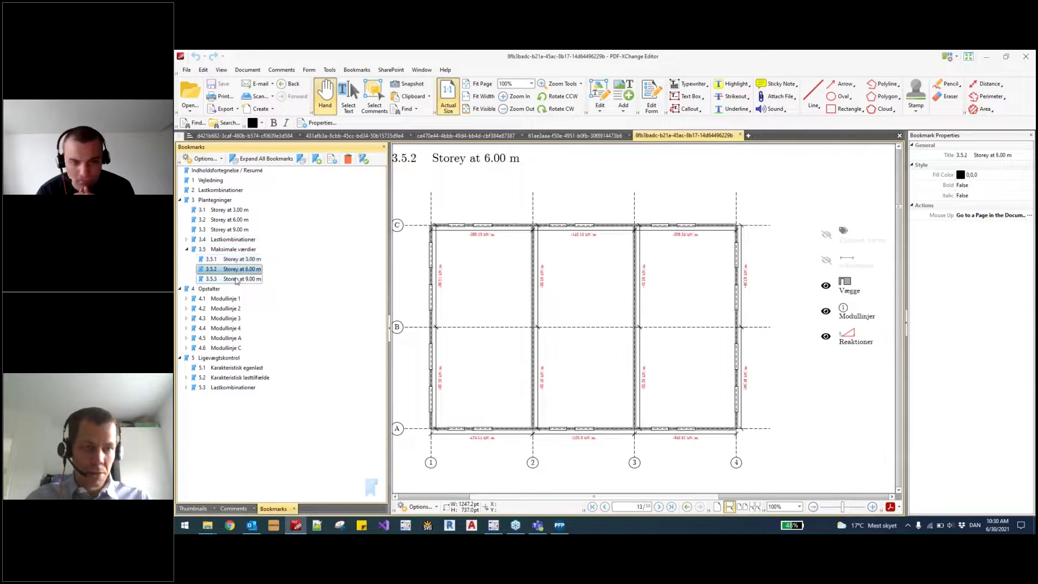
left_click(242, 260)
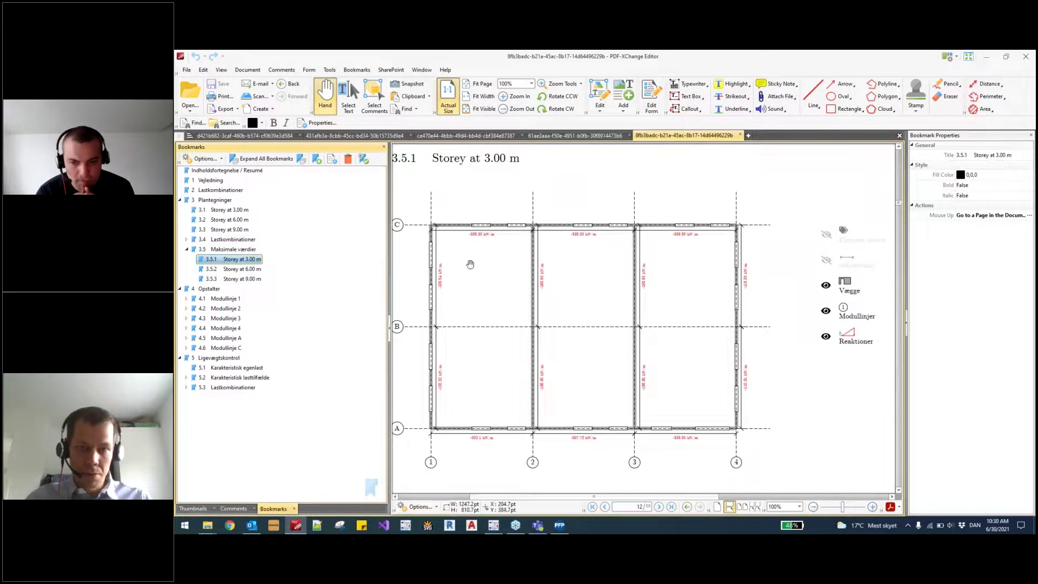
Step: Examine the maximum reaction values along the walls on the 3.5.1 Storey at 3.00 m plan
scroll(559, 262, "up", 1)
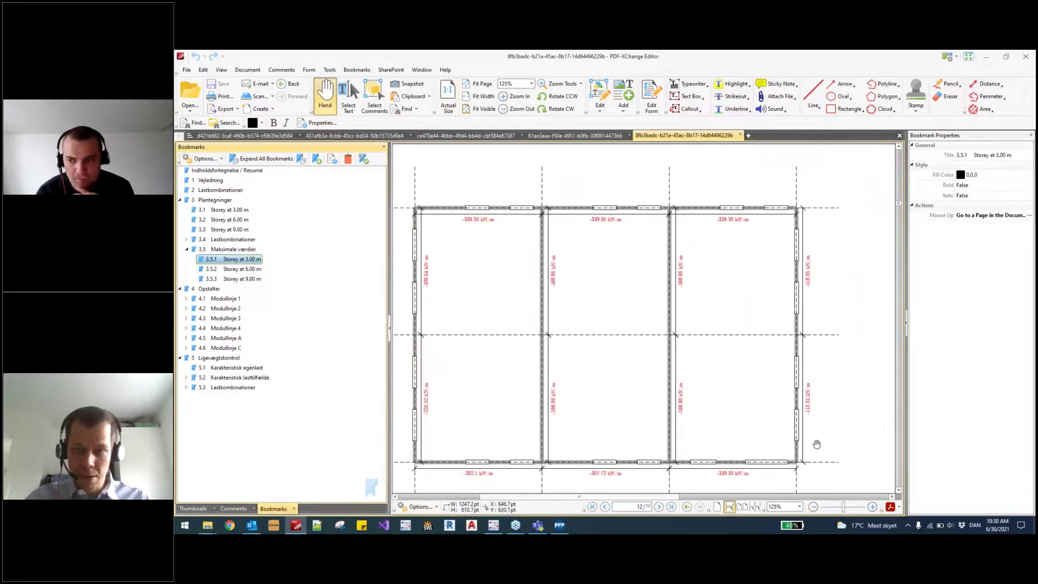
scroll(843, 438, "up", 1)
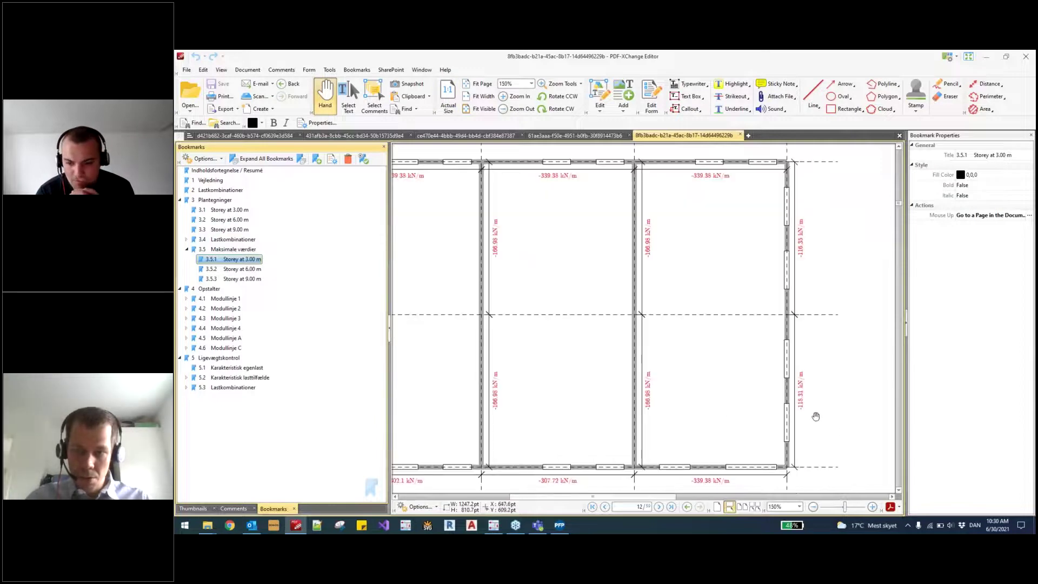
scroll(703, 395, "down", 1)
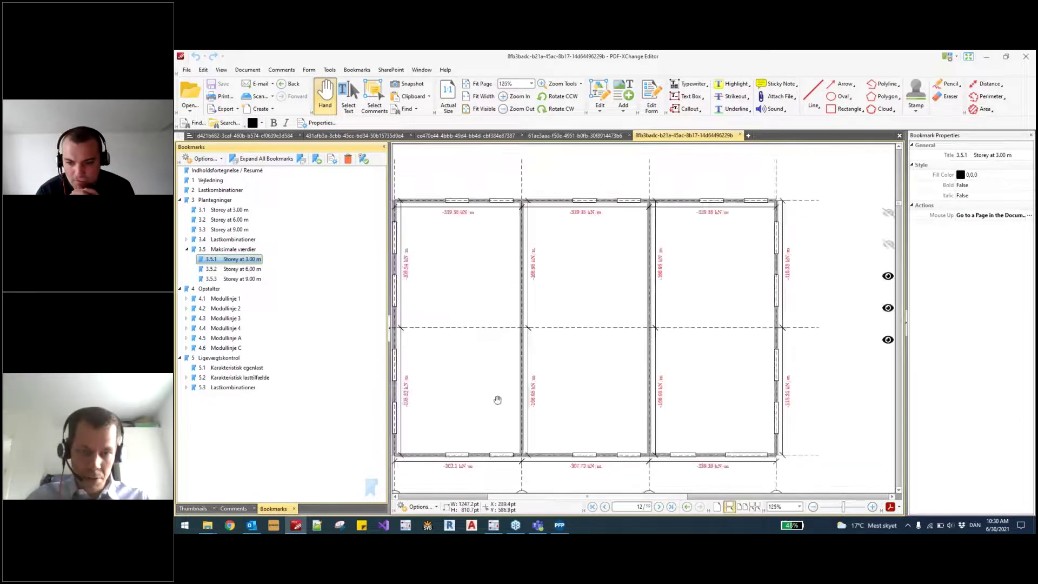
scroll(496, 399, "up", 1)
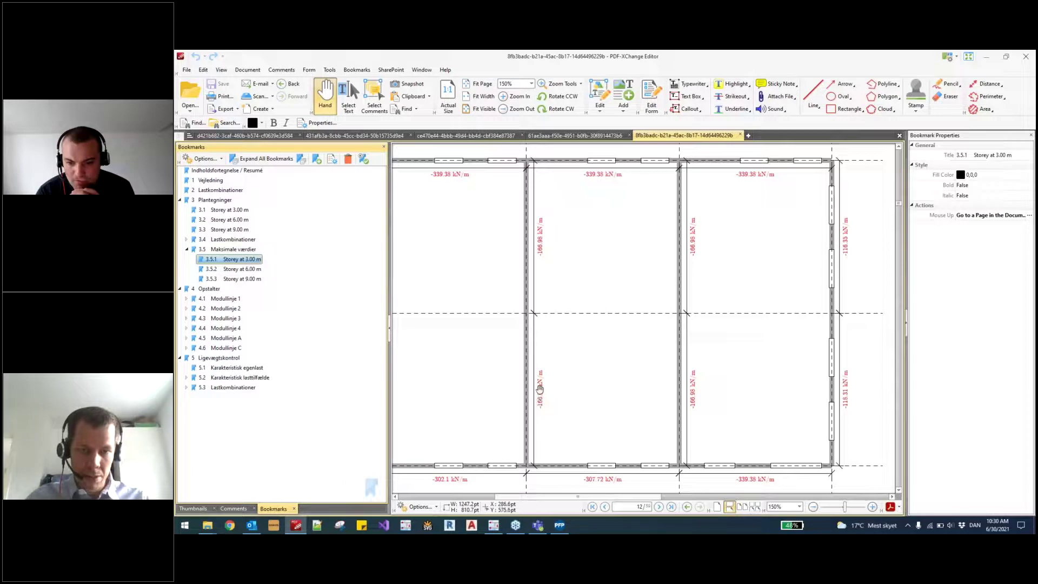
scroll(633, 384, "down", 1)
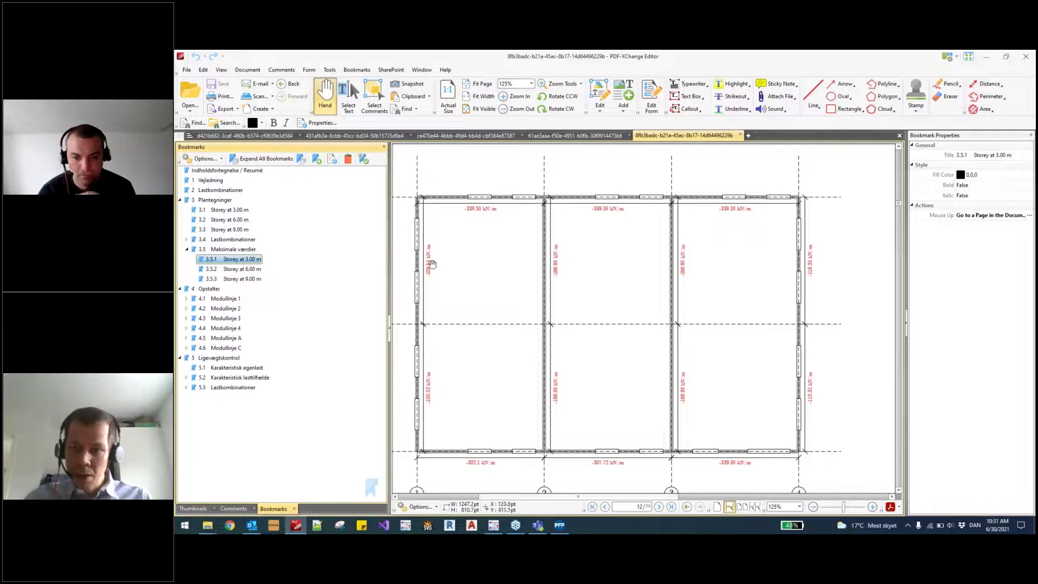
Step: Switch the 3.5.1 plan's placement to Reaktioner i toppen and examine the maximum Tryk reactions
scroll(433, 266, "down", 2)
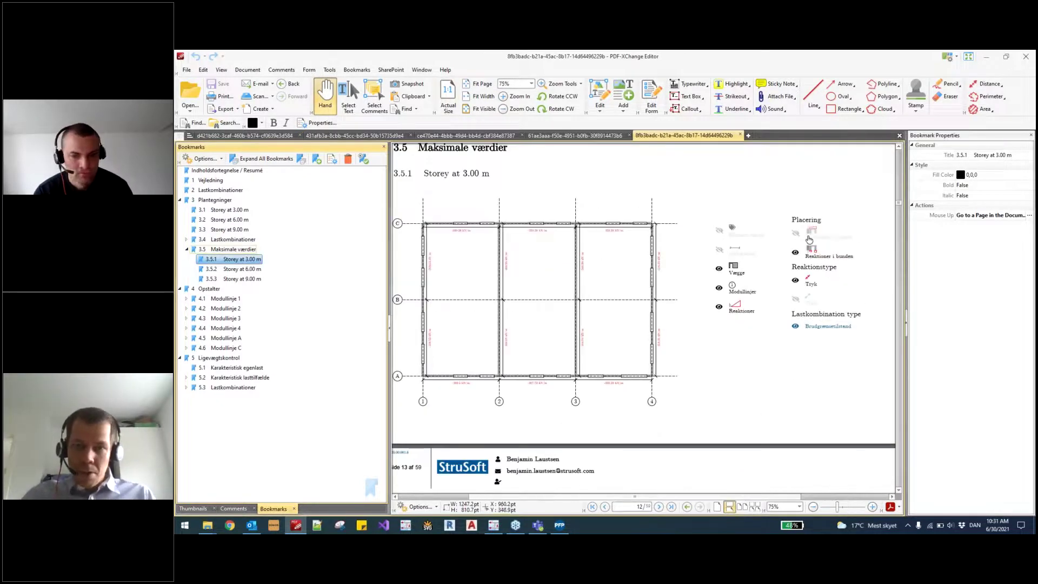
scroll(462, 240, "up", 2)
scroll(459, 241, "down", 1)
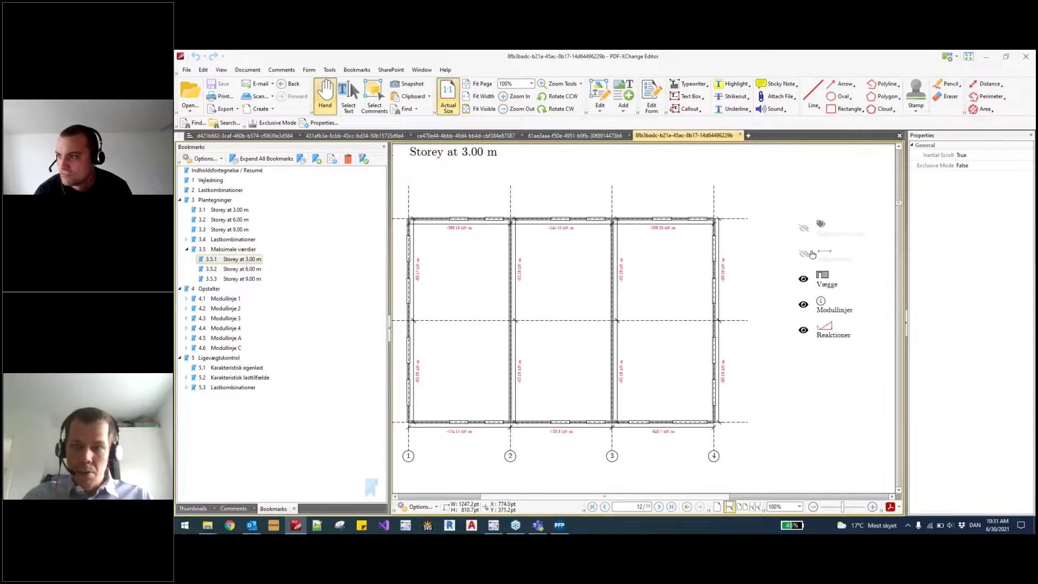
scroll(757, 269, "down", 2)
left_click(865, 249)
left_click_drag(865, 310, 800, 324)
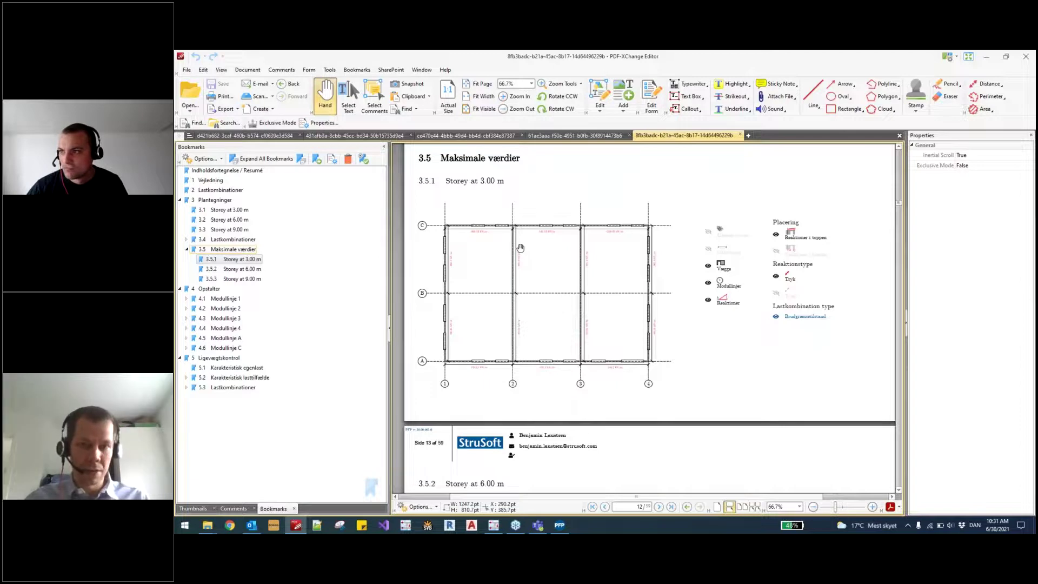
scroll(539, 234, "up", 4)
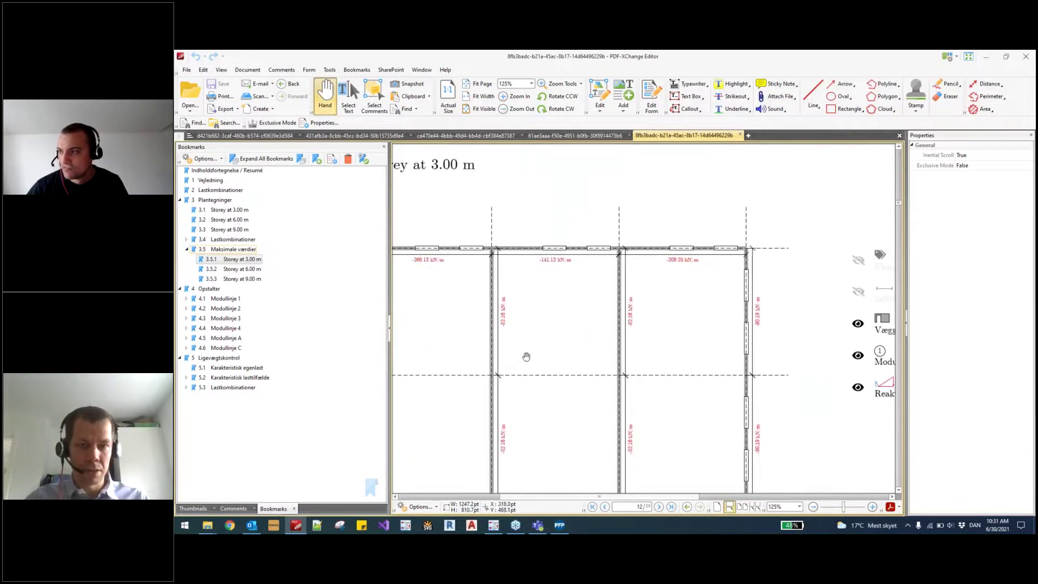
scroll(548, 268, "down", 1)
scroll(557, 265, "down", 1)
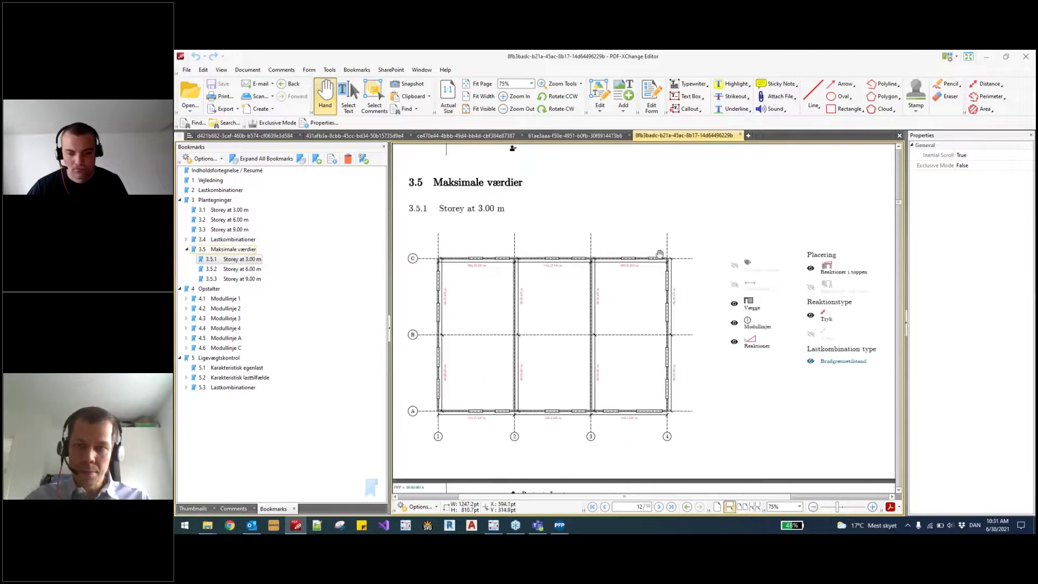
Step: Look through the maximum-value plans for the storeys at 6.00 m and 9.00 m, on to section 4 Opstalter
scroll(660, 255, "down", 1)
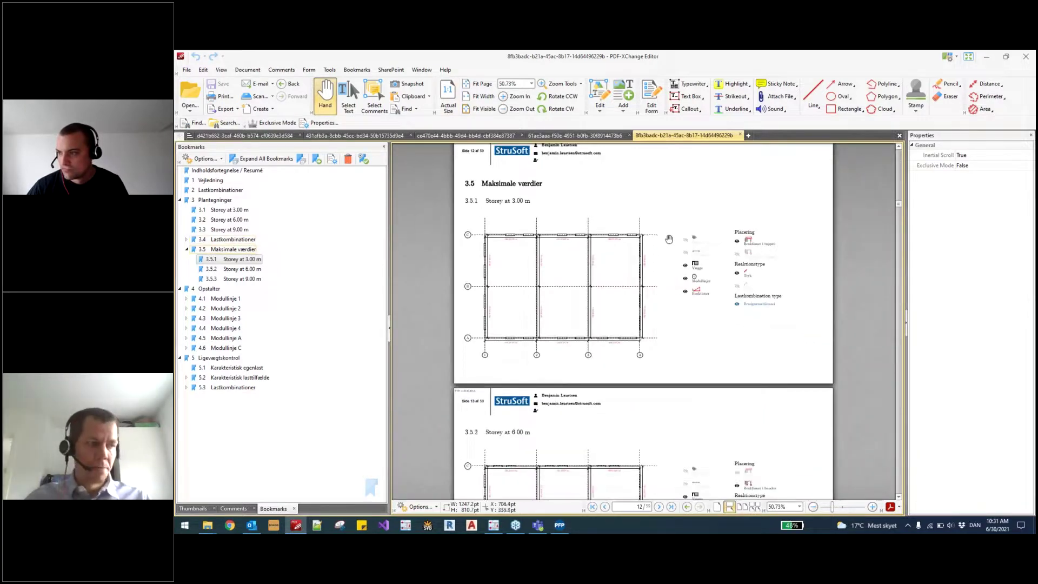
scroll(669, 239, "down", 3)
scroll(669, 240, "down", 6)
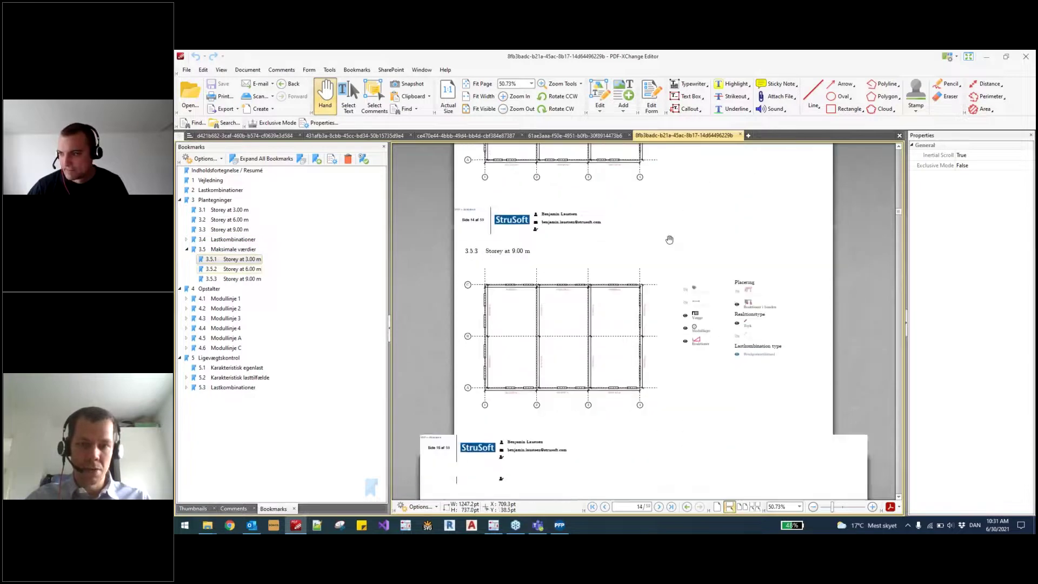
scroll(670, 240, "down", 3)
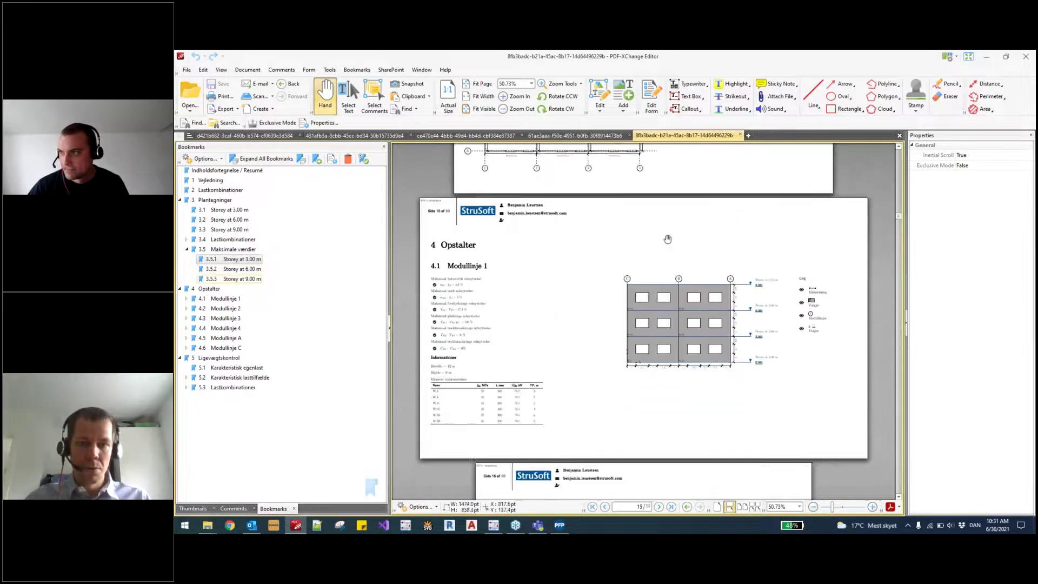
scroll(623, 240, "up", 3)
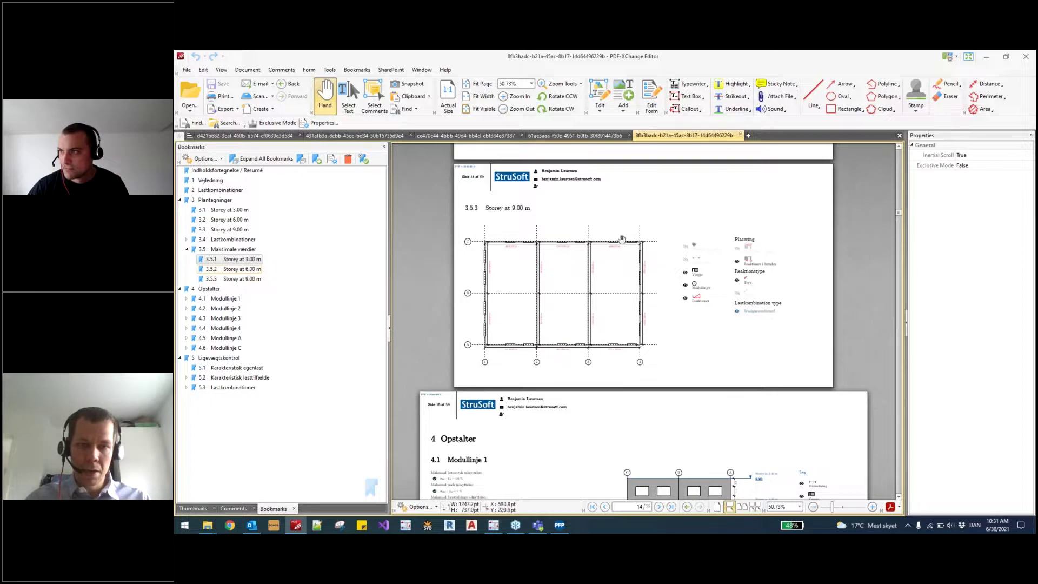
Step: Expand section 4.1 Modullinje 1 and view its 4.1.1 Maksimale værdier elevation with the layer and force options
left_click(187, 299)
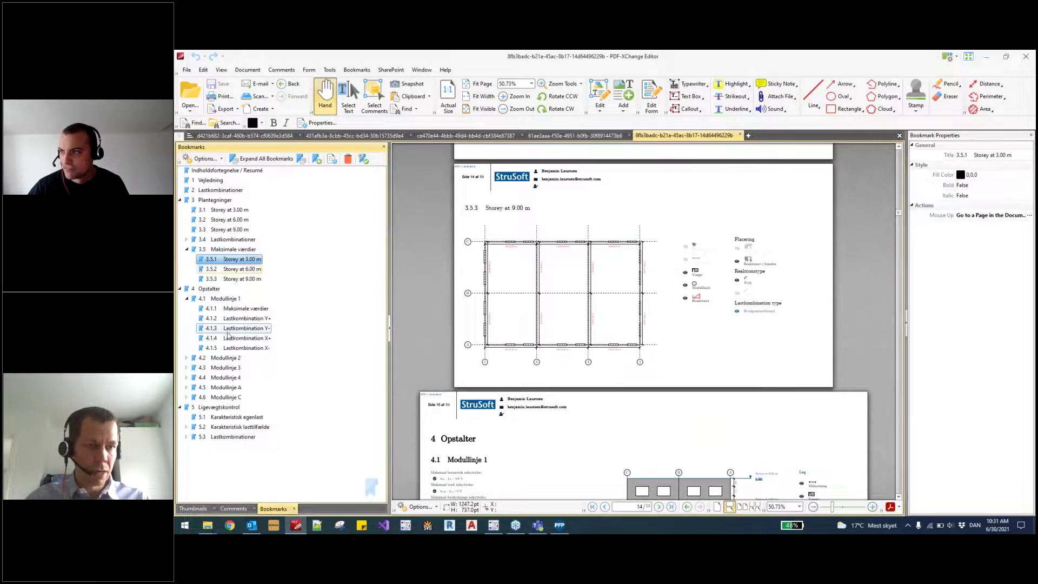
left_click(221, 299)
scroll(514, 237, "up", 1)
scroll(518, 238, "down", 3)
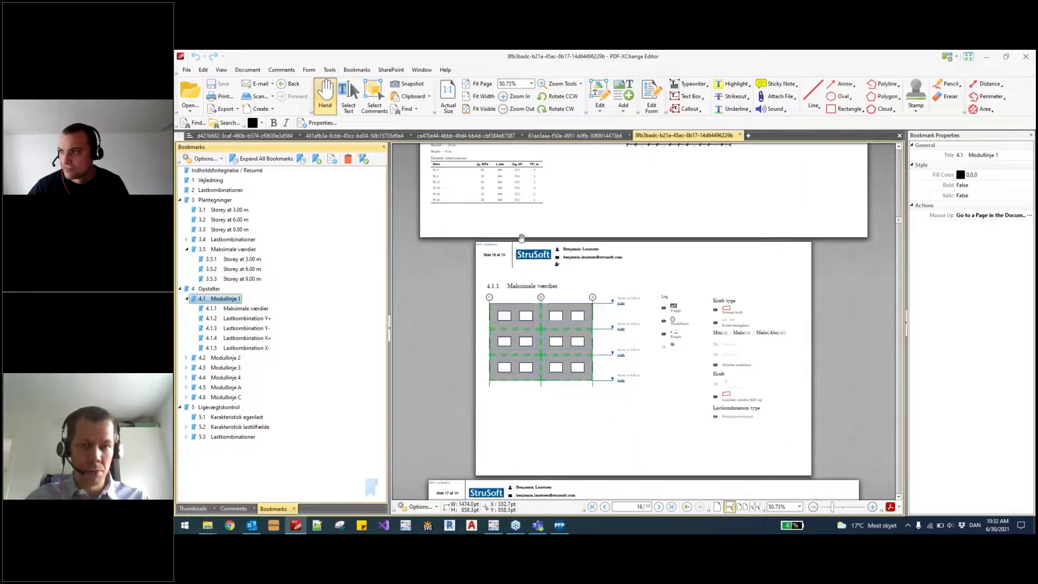
scroll(487, 248, "up", 3)
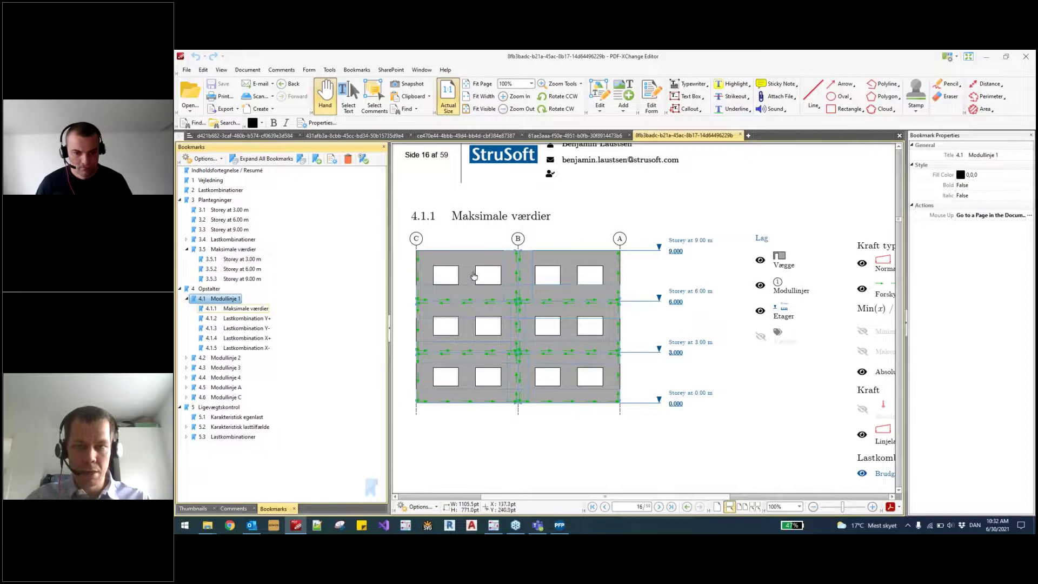
scroll(473, 276, "down", 1)
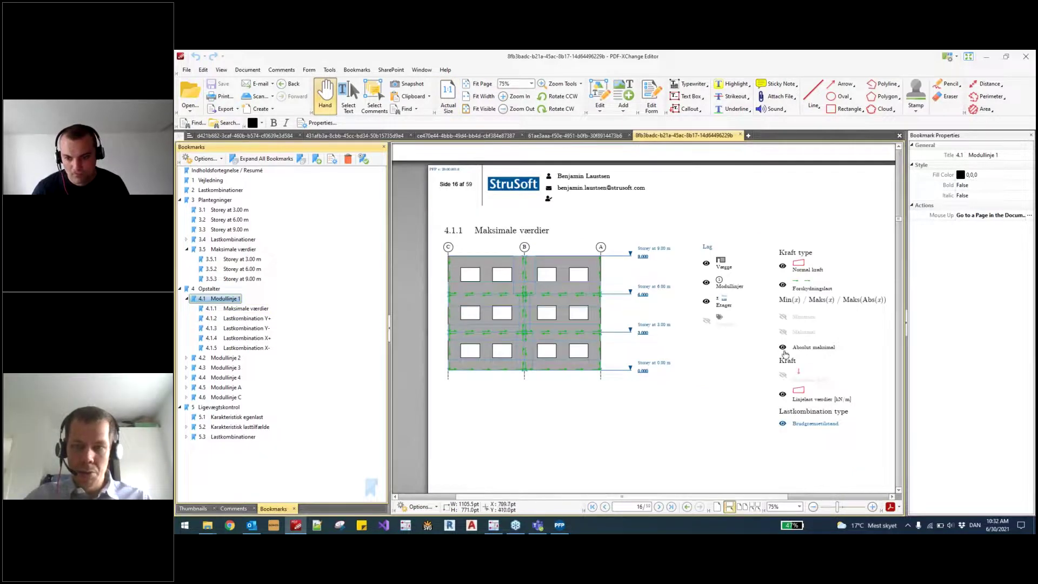
Step: Switch the 4.1.1 elevation to Maksimal and on to Minimum, show the Værdier layer and examine the values along the walls
left_click(804, 335)
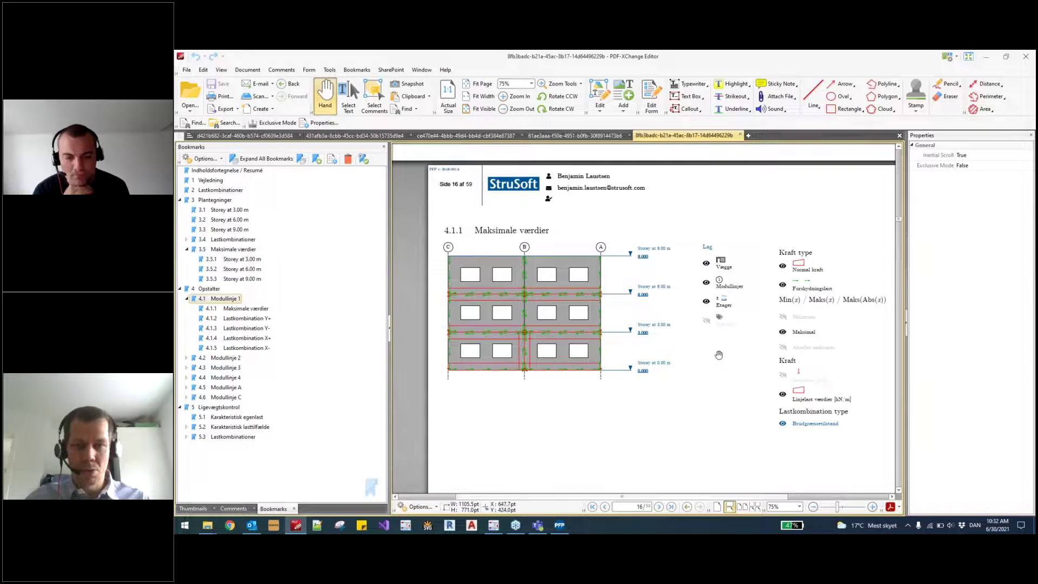
left_click(790, 320)
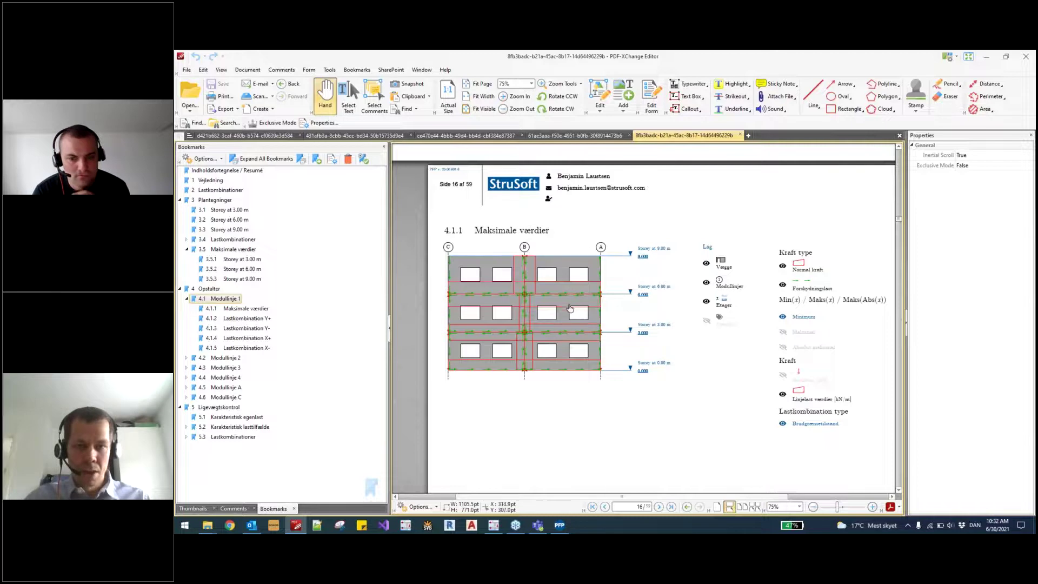
scroll(557, 368, "up", 1)
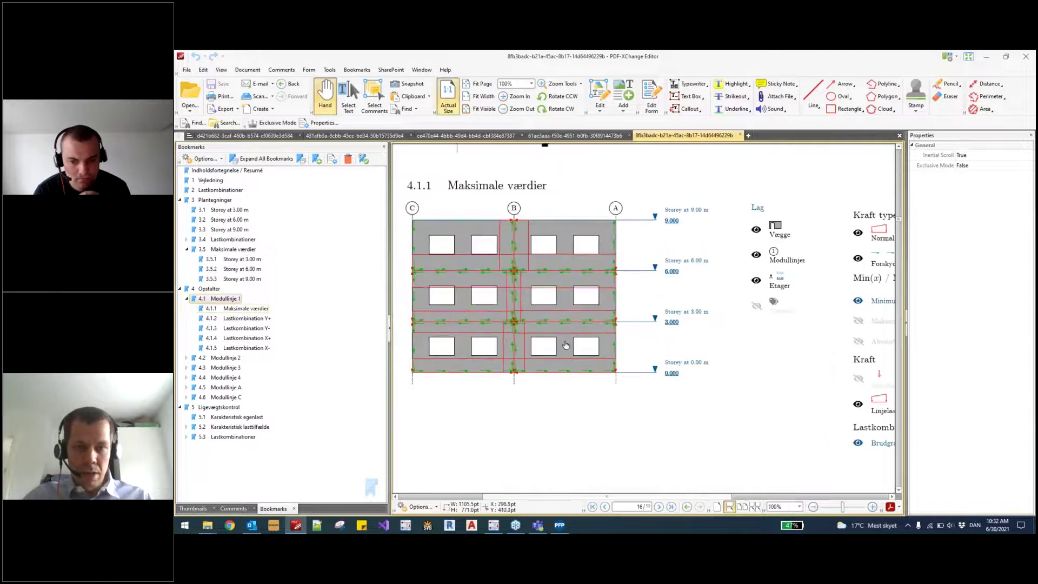
left_click(756, 308)
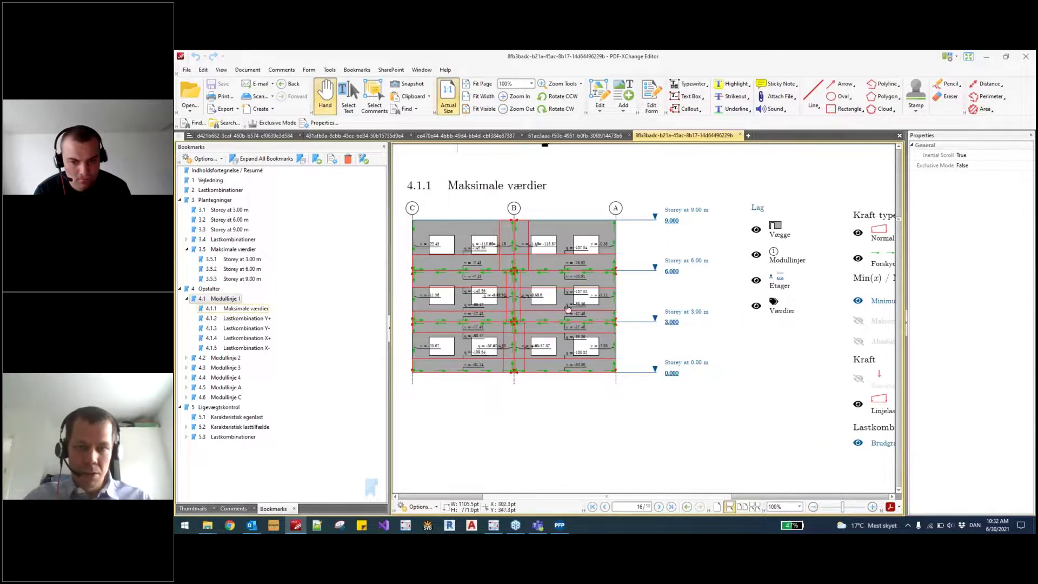
scroll(592, 359, "up", 1)
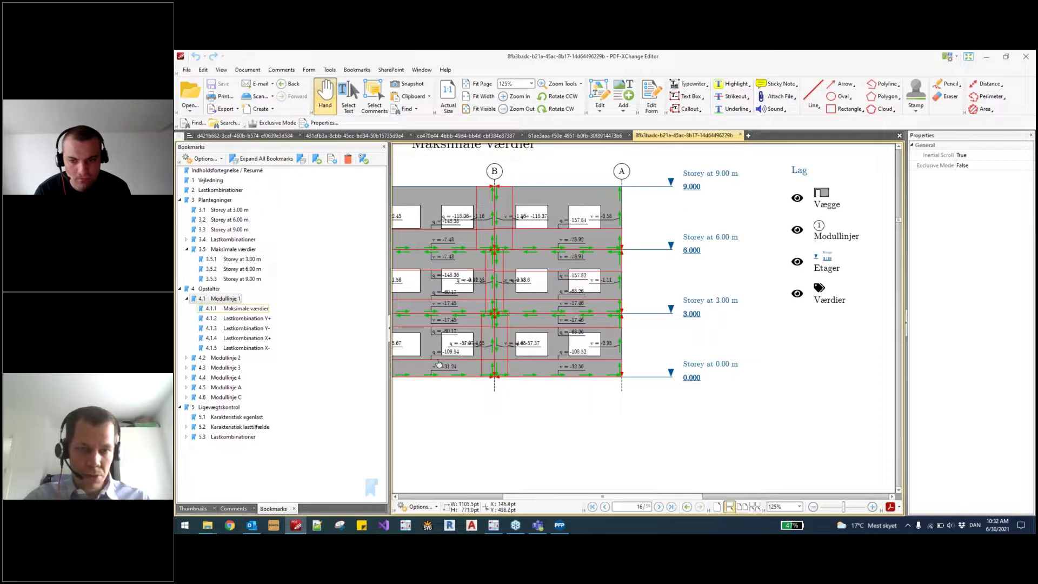
scroll(537, 301, "down", 1)
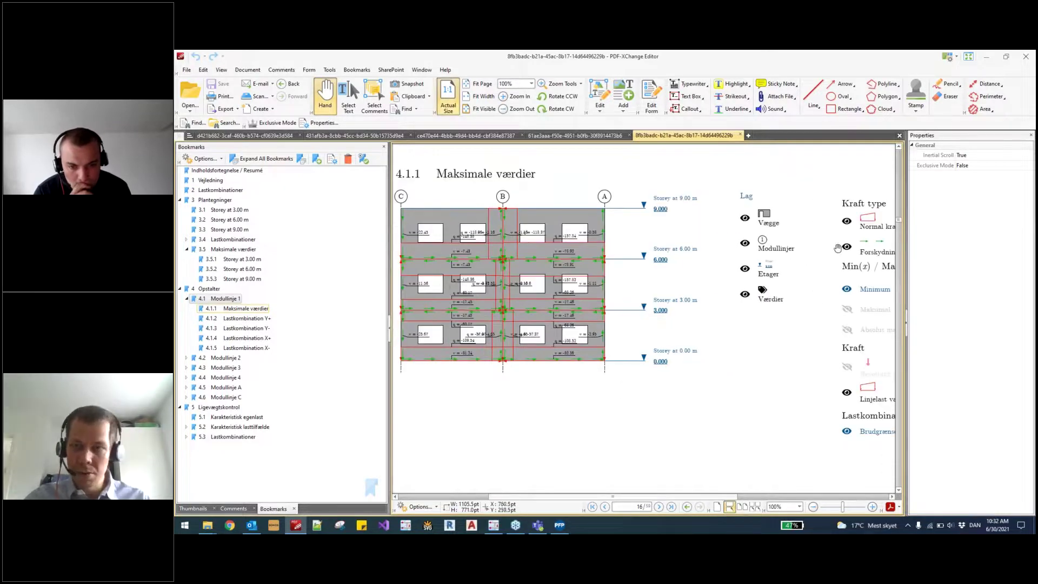
Step: View the 4.1.1 elevation with only Normal kraft shown, then with only Forskydningslast shown
left_click(856, 250)
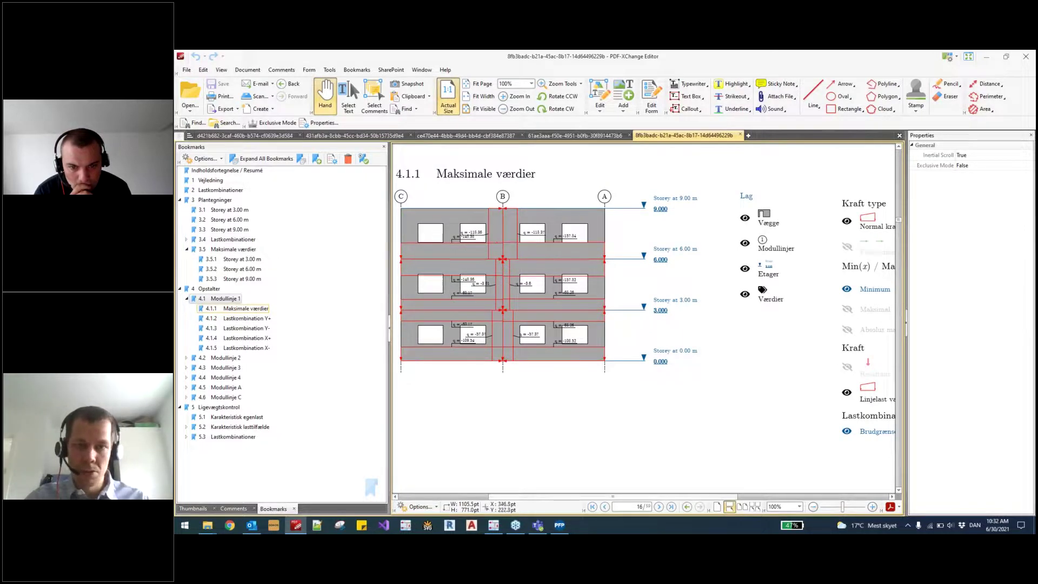
left_click(848, 221)
left_click(847, 246)
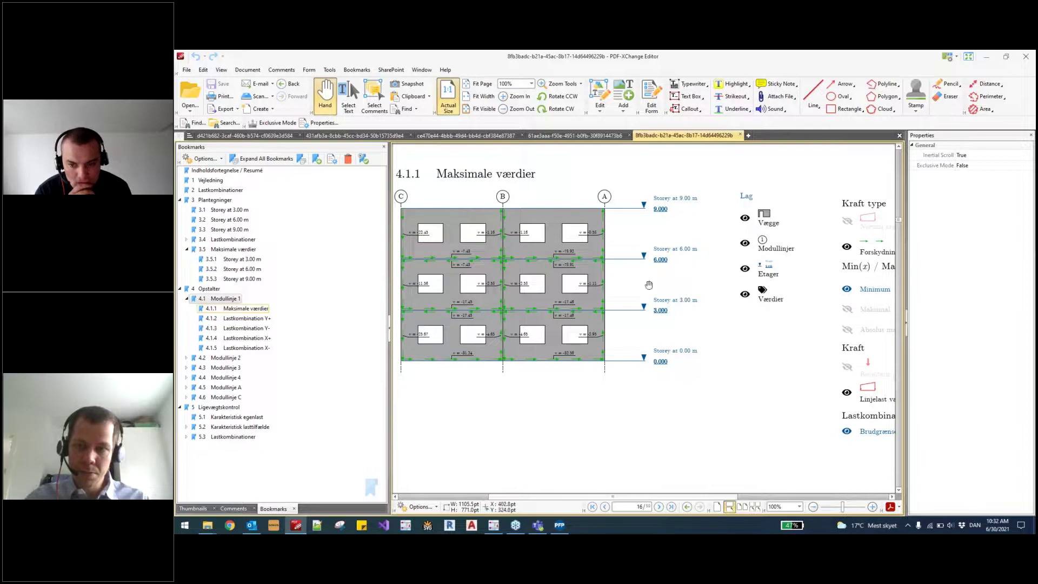
scroll(649, 266, "down", 1)
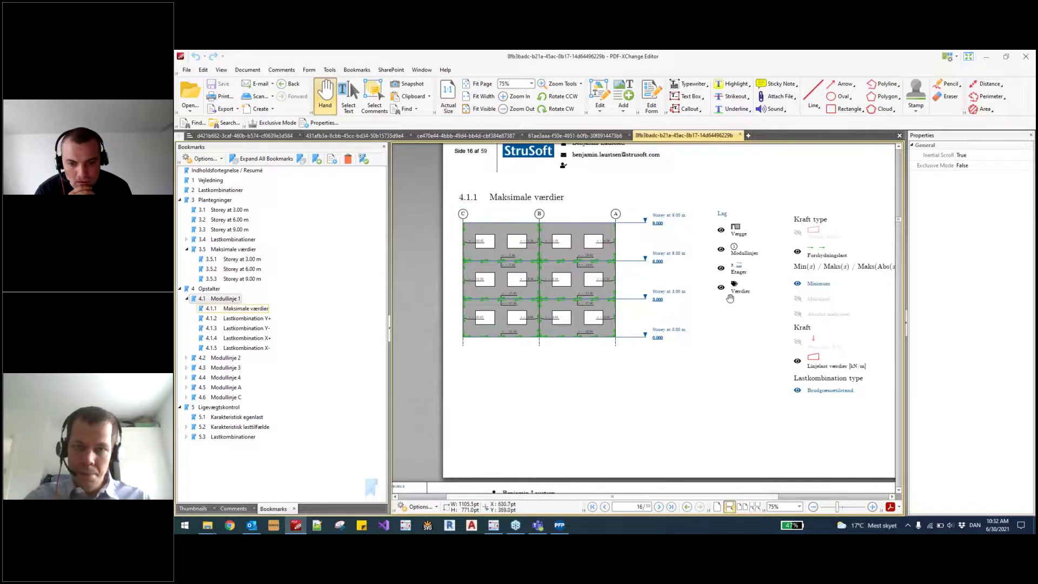
Step: Switch the elevation's Kraft display to Resultant [kN] and examine the shear resultants along the wall joints
left_click(816, 353)
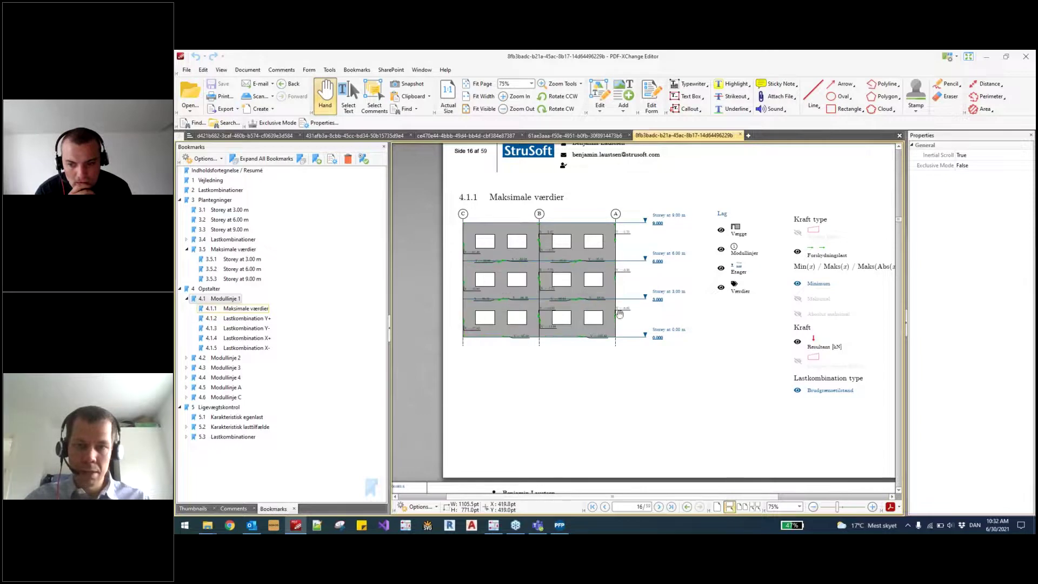
scroll(576, 265, "up", 3)
scroll(567, 258, "down", 1)
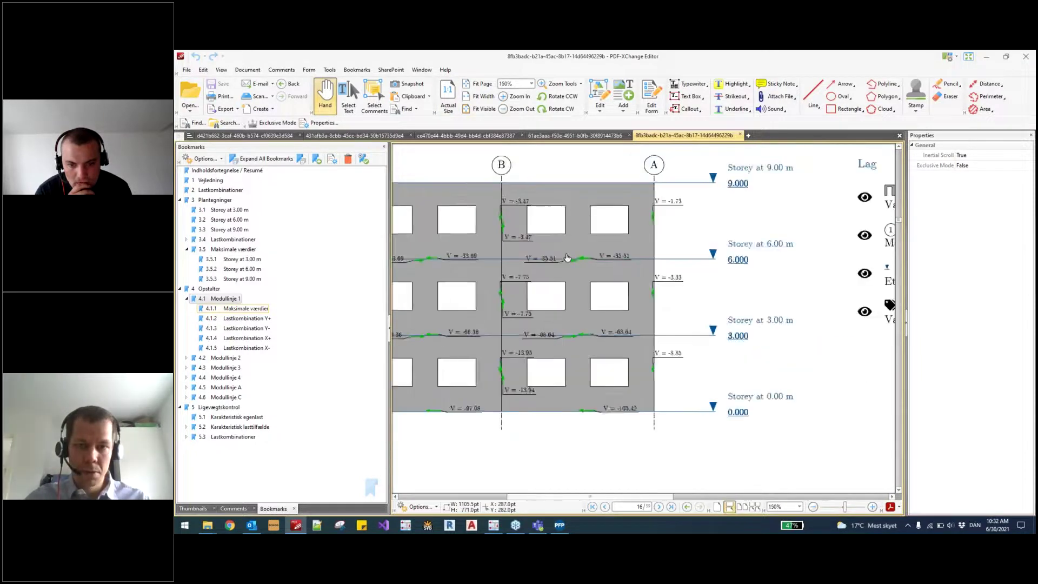
scroll(568, 259, "down", 1)
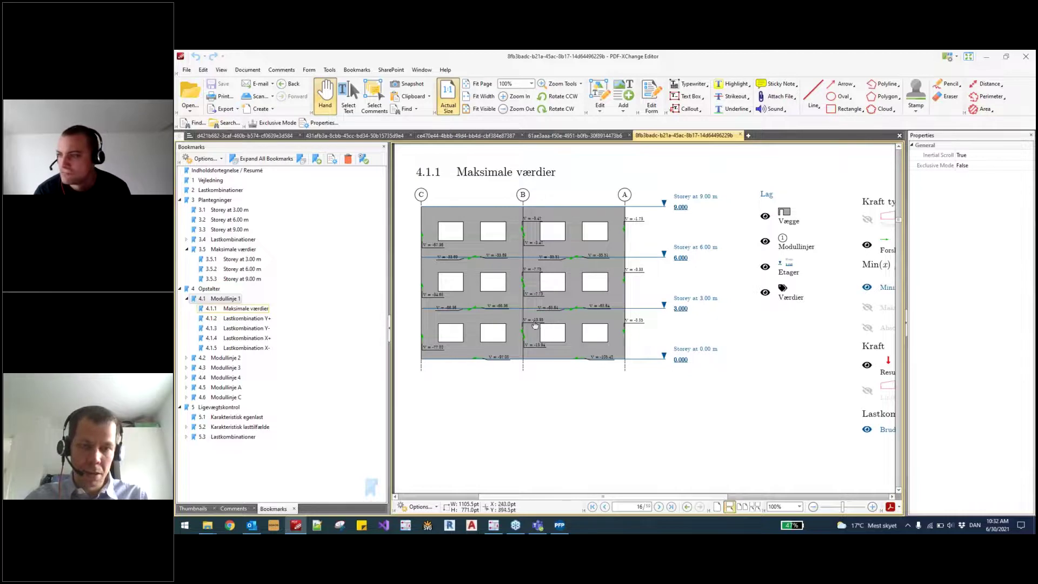
Step: Switch the elevation's Kraft display from Resultant back to Linjelast værdier [kN/m]
left_click_drag(506, 353, 601, 356)
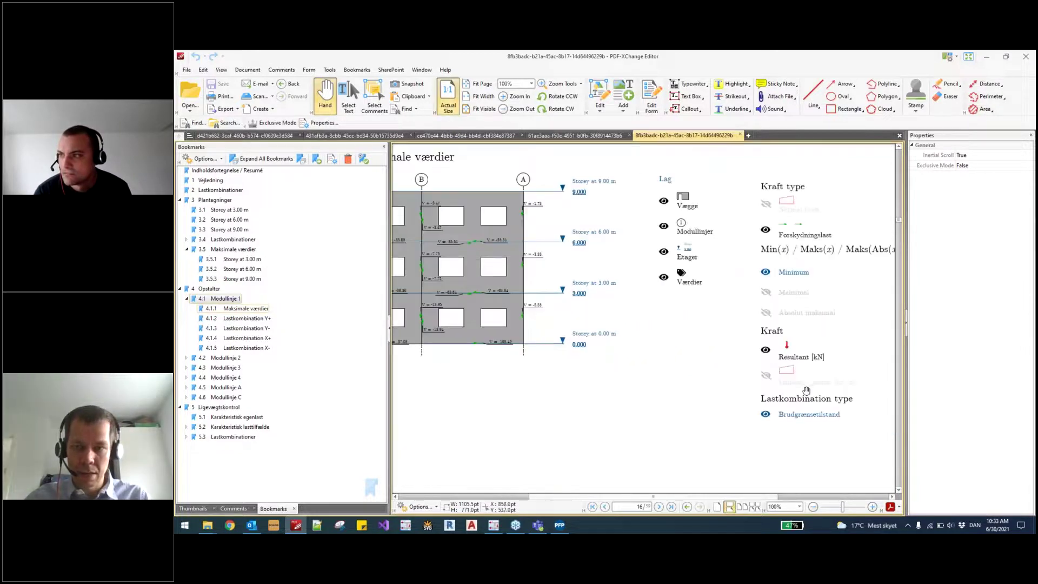
left_click(806, 385)
left_click(800, 357)
scroll(822, 356, "down", 1)
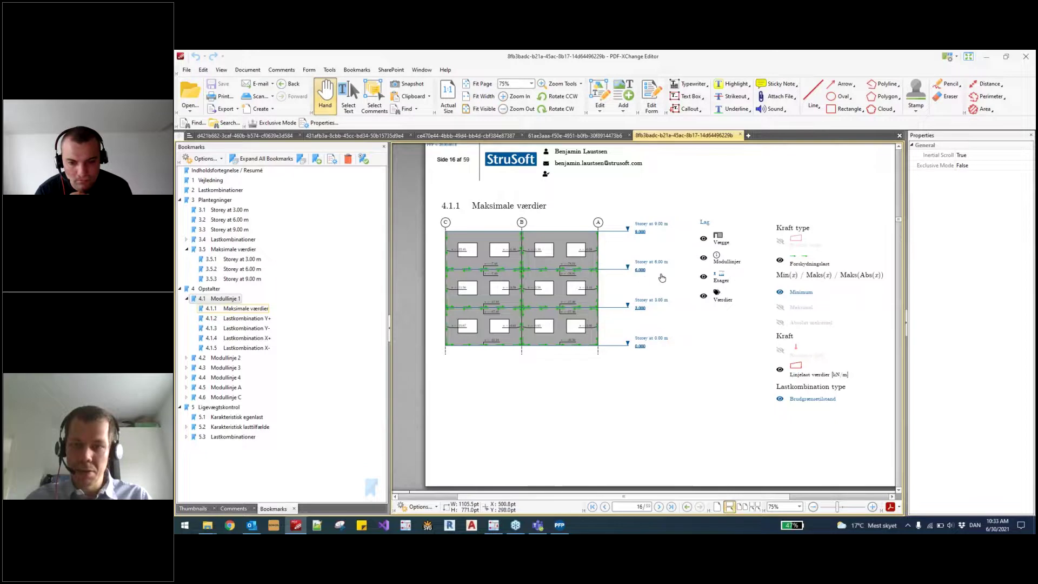
Step: Look through the Lastkombination Y+ and Y- elevation pages for Modullinje 1, and go to section 3.4 Lastkombinationer
scroll(649, 278, "down", 2)
scroll(668, 243, "down", 1)
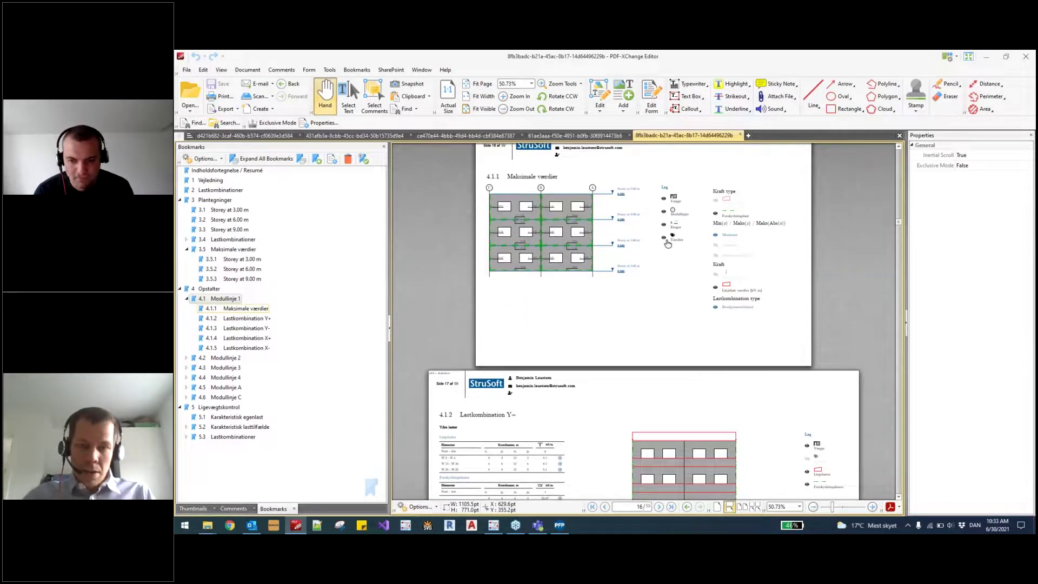
scroll(668, 243, "down", 5)
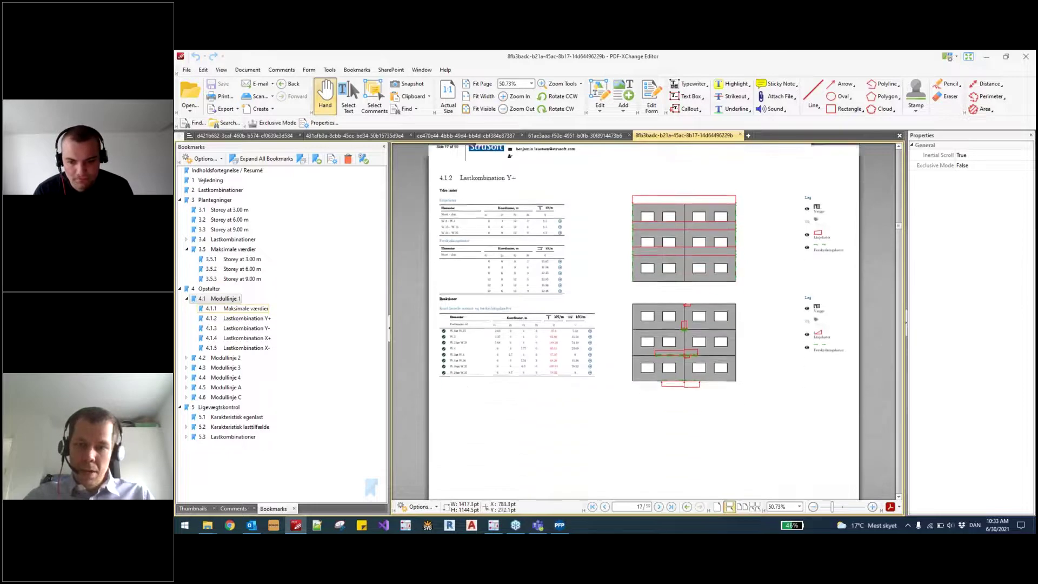
scroll(668, 243, "down", 4)
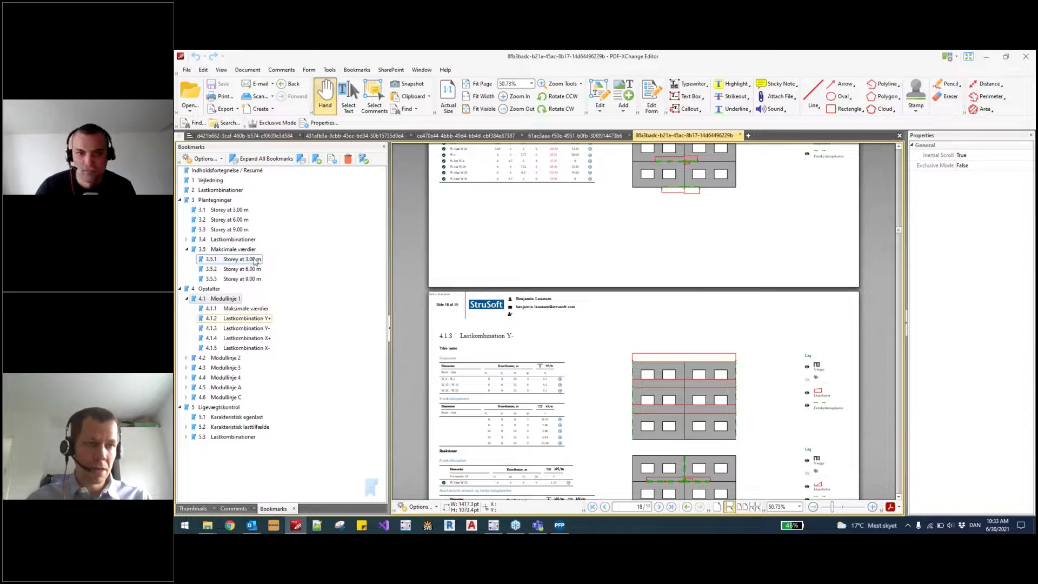
left_click(235, 241)
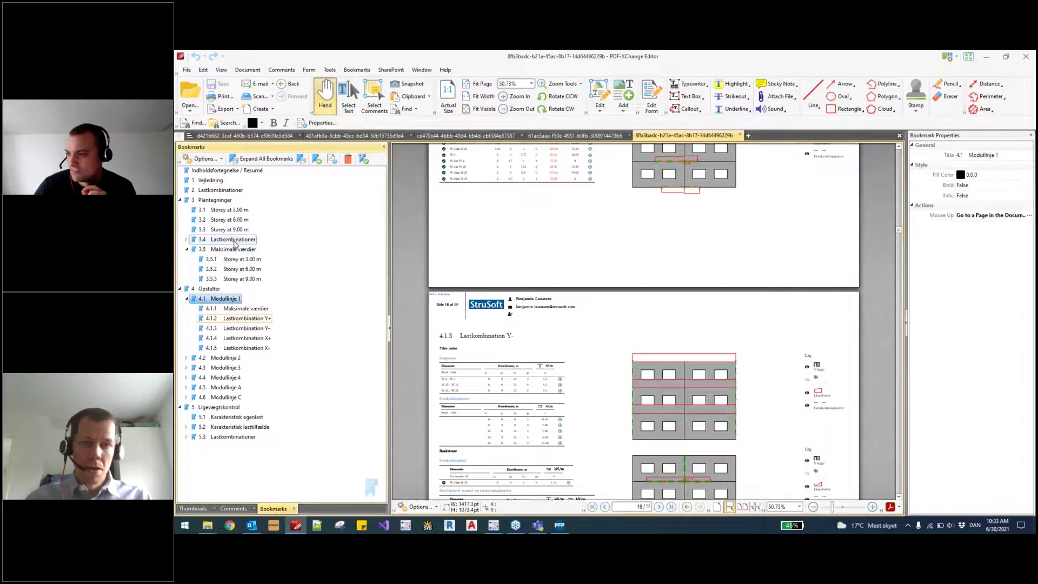
left_click(235, 240)
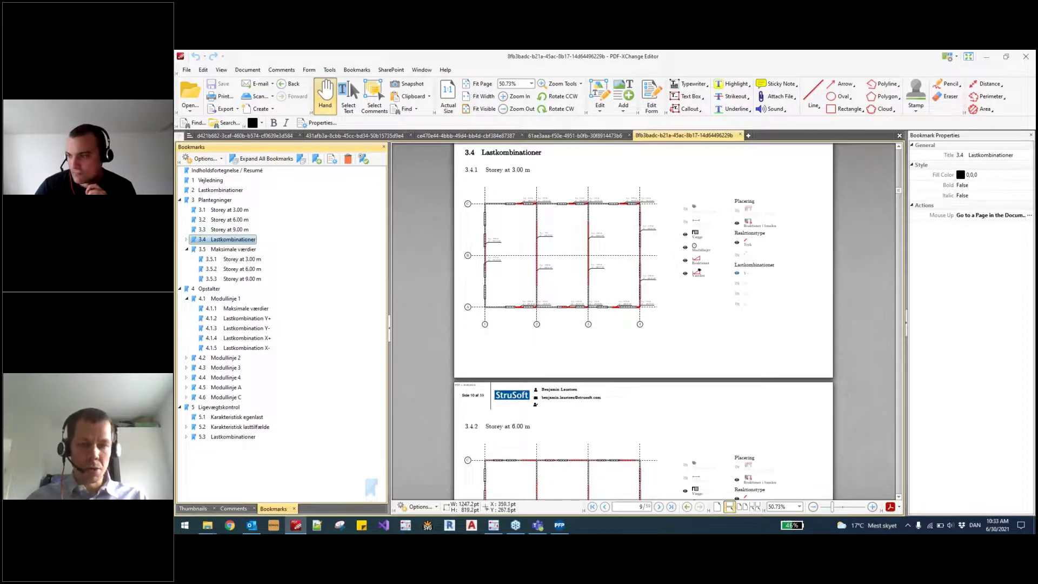
Step: Switch to PREFAB-Print and open the 3D model view of the building
mouse_move(567, 533)
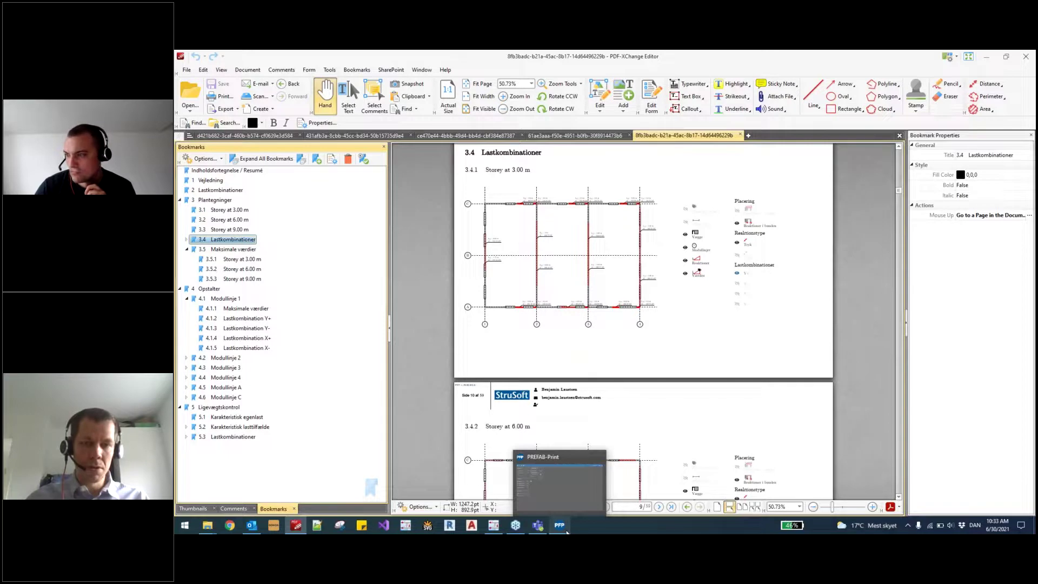
left_click(567, 478)
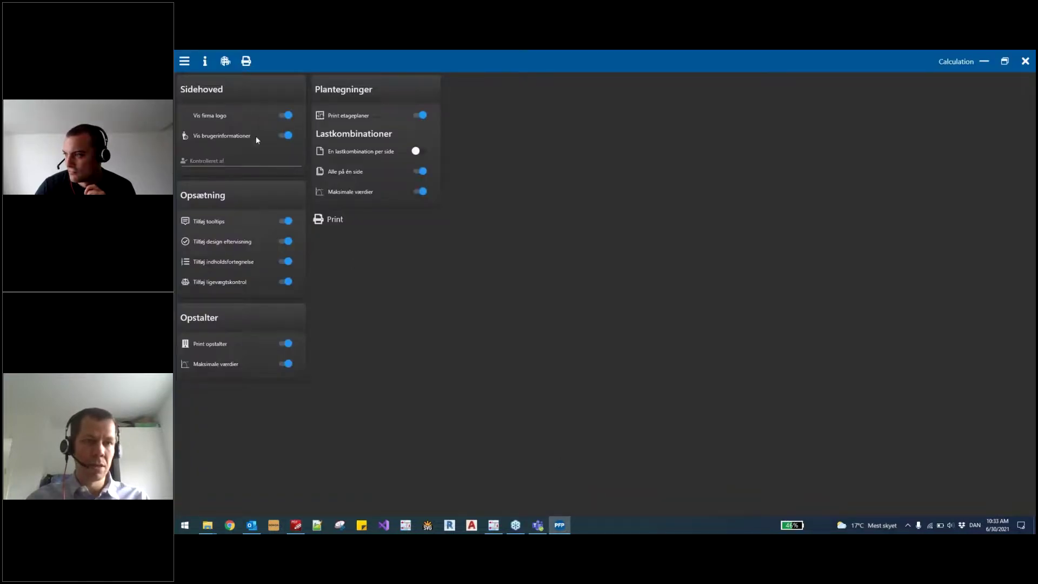
left_click(226, 62)
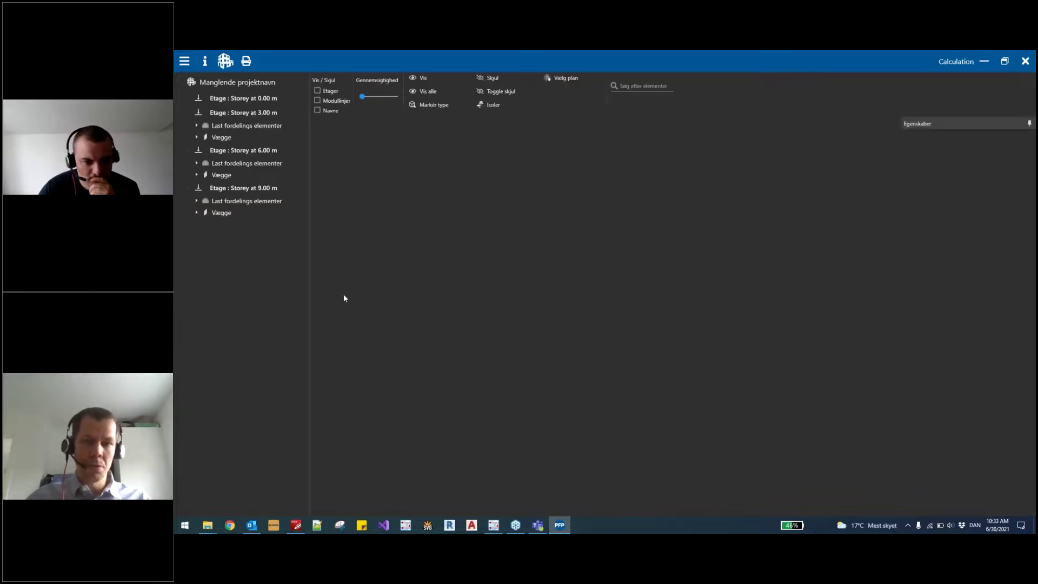
Step: Select all elements of the building in the 3D view and bring up the Export options for them
scroll(428, 332, "down", 2)
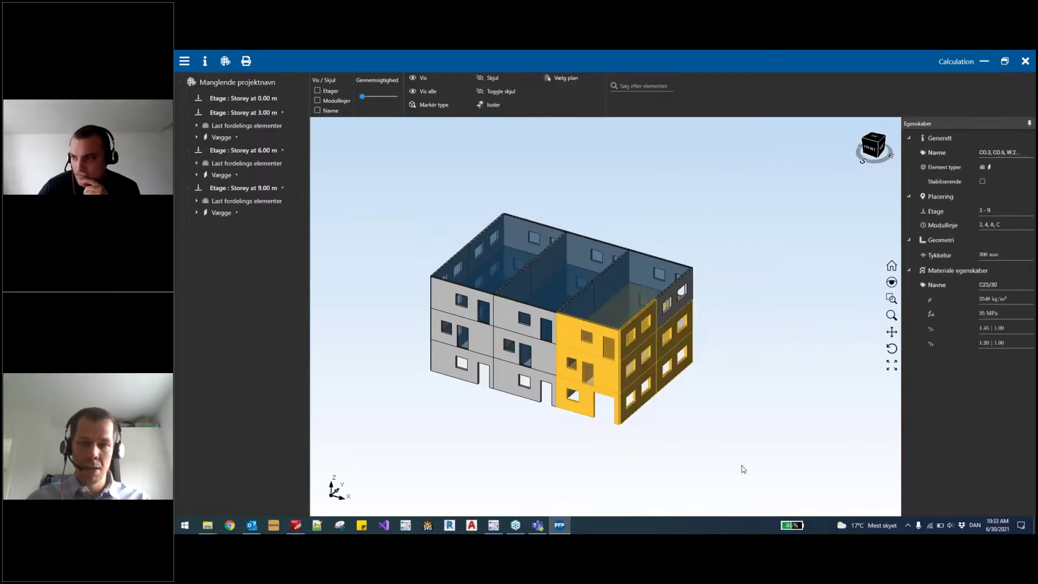
left_click_drag(737, 459, 368, 147)
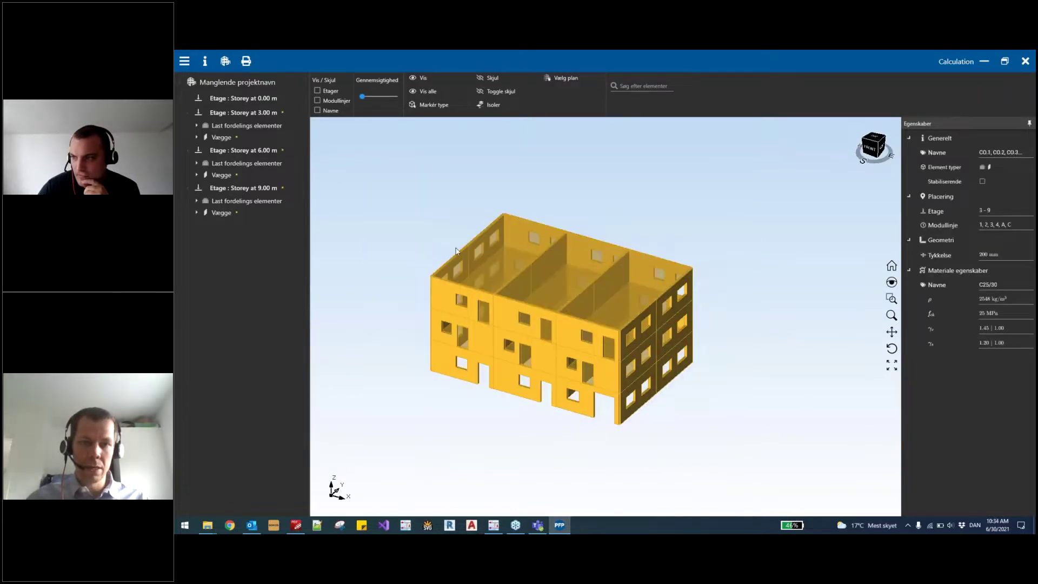
right_click(555, 363)
mouse_move(580, 422)
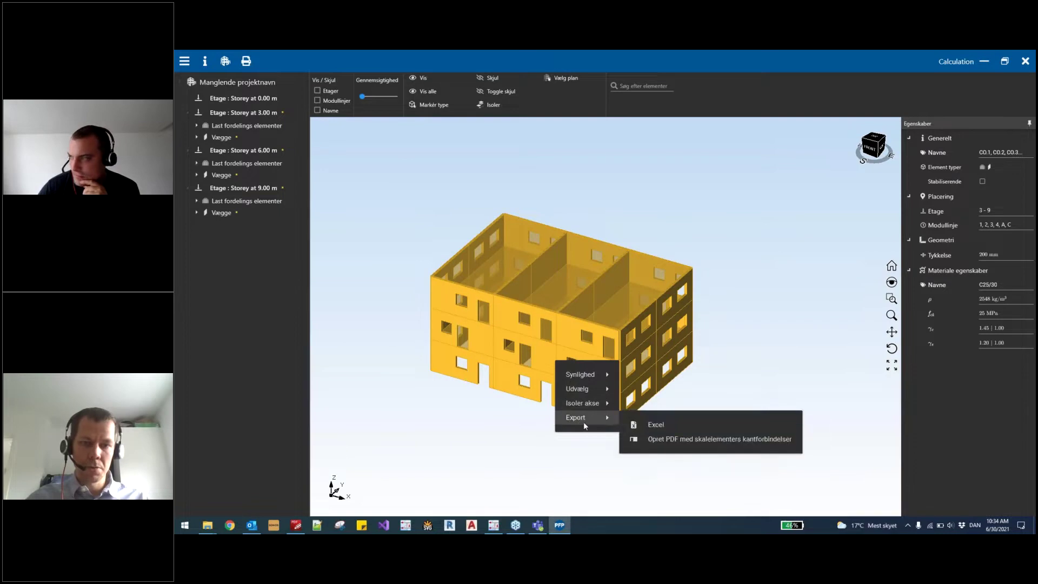
Step: Export the selected building elements to an Excel file named Test in the Eksempler folder
left_click(664, 430)
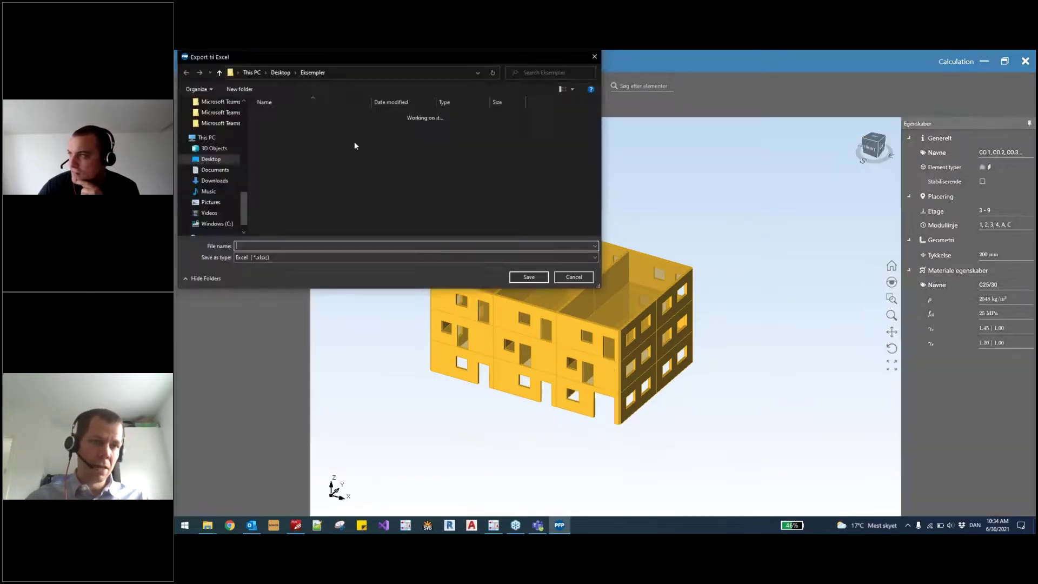
scroll(217, 162, "up", 5)
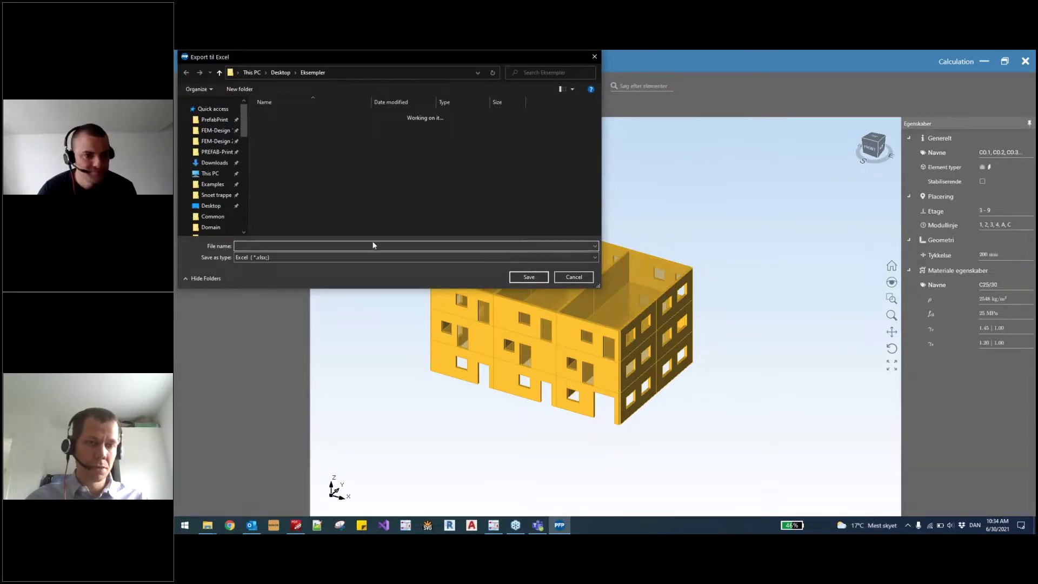
type("T")
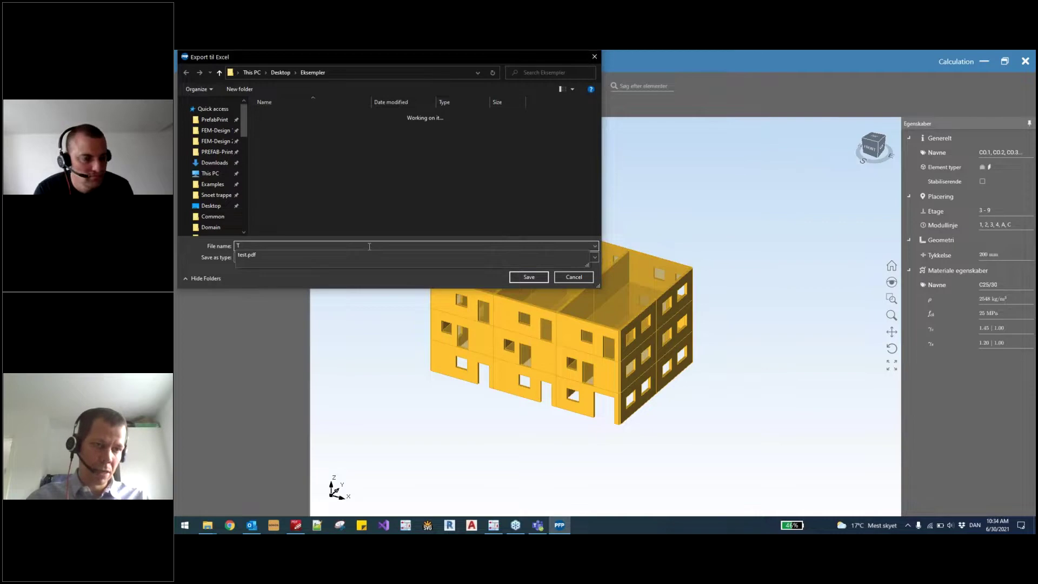
type("est")
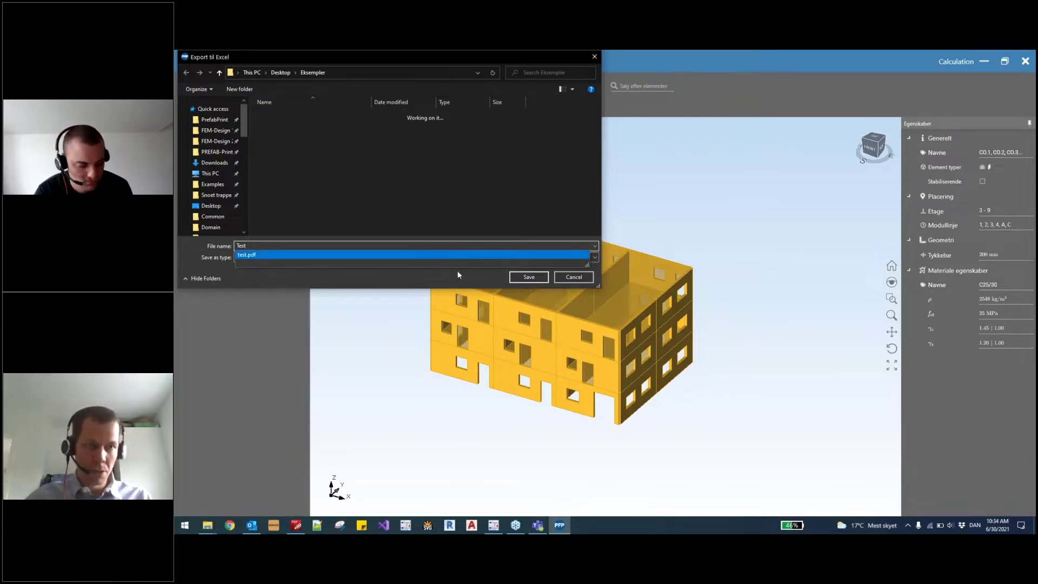
left_click(537, 281)
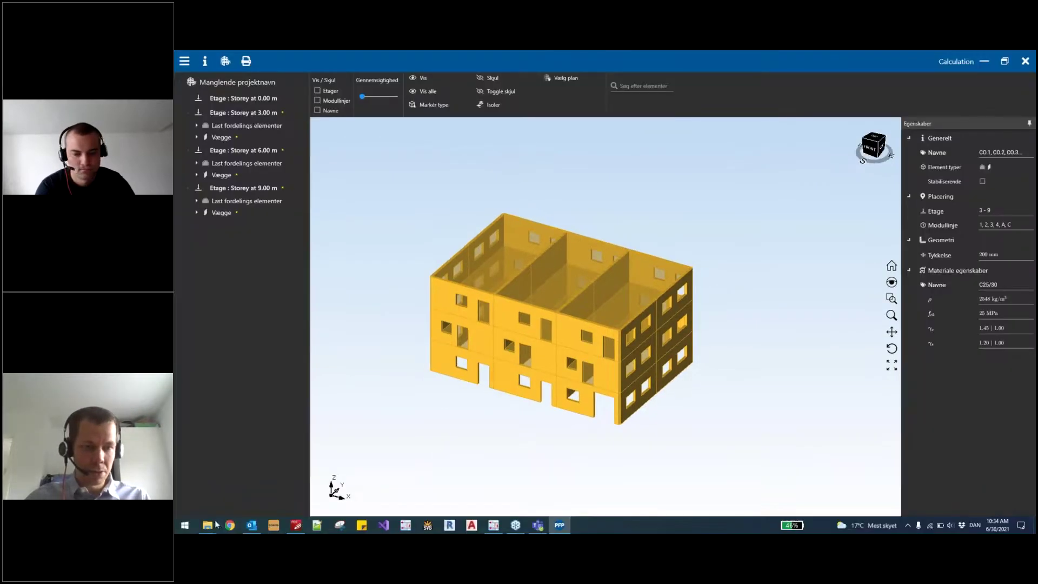
Step: Switch to File Explorer and open the exported Test.xlsx workbook from the Eksempler folder
mouse_move(207, 525)
left_click(225, 494)
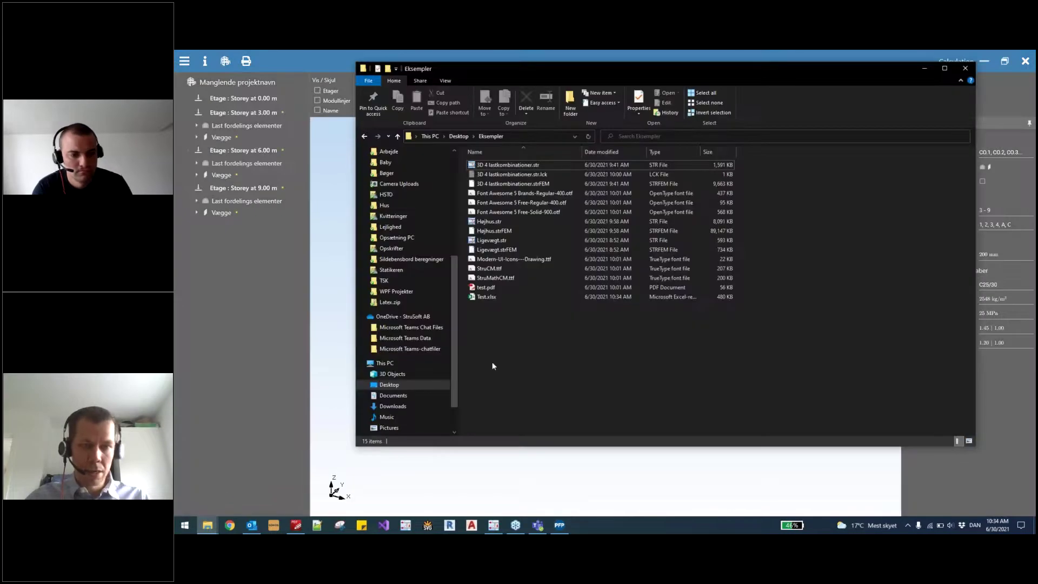
left_click(499, 296)
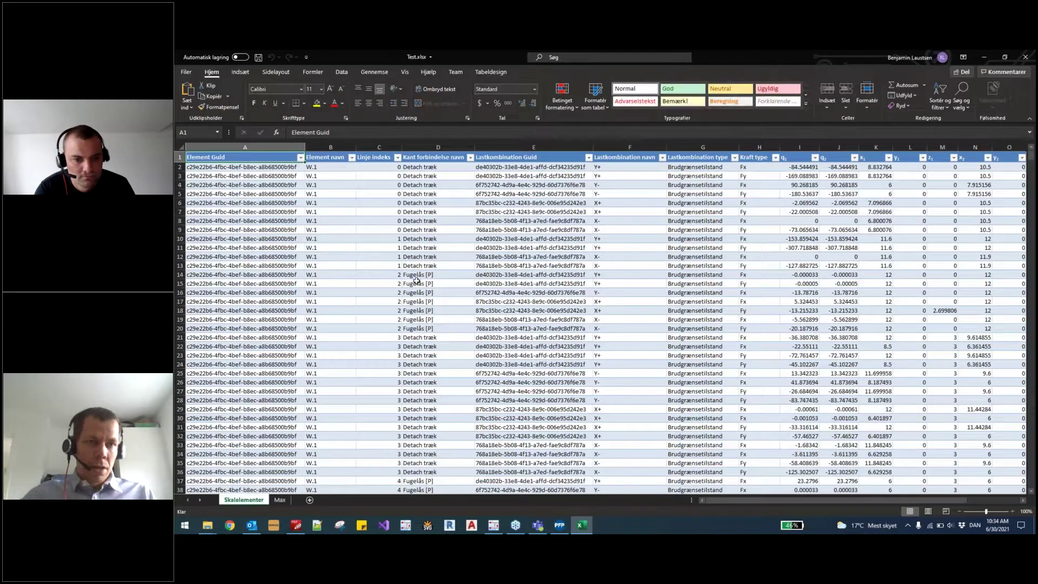
left_click_drag(747, 503, 779, 499)
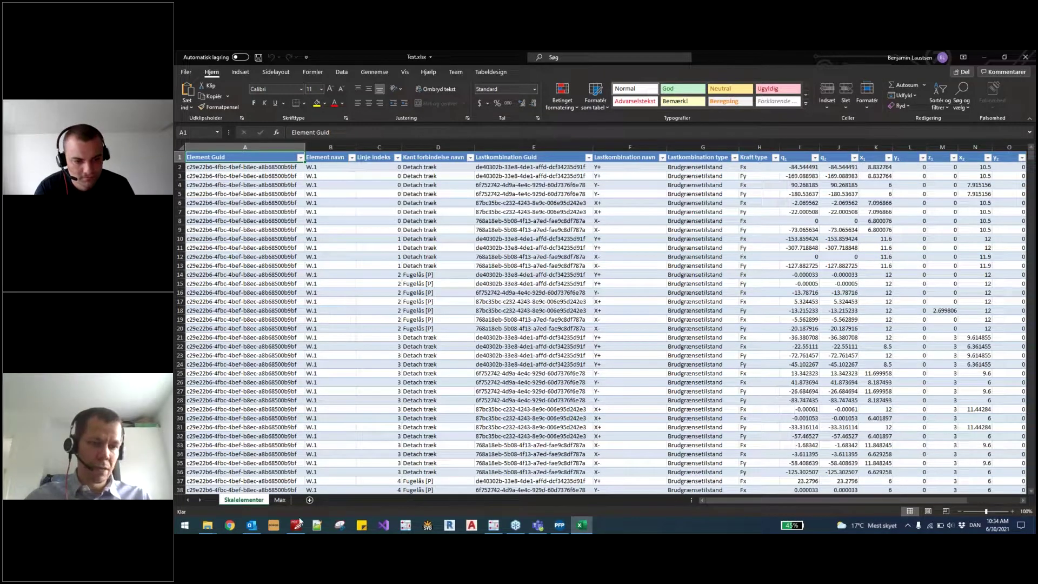
Step: Switch to the report in PDF-XChange Editor, inspect the wall on module line C in the 3.4.1 Storey at 3.00 m plan, and return to Excel
mouse_move(578, 527)
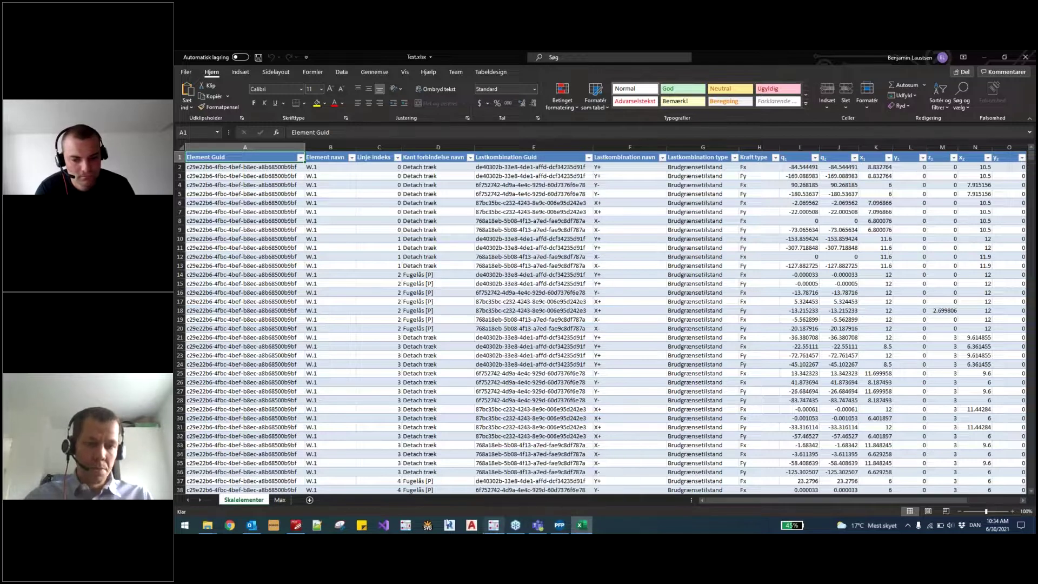
left_click(292, 526)
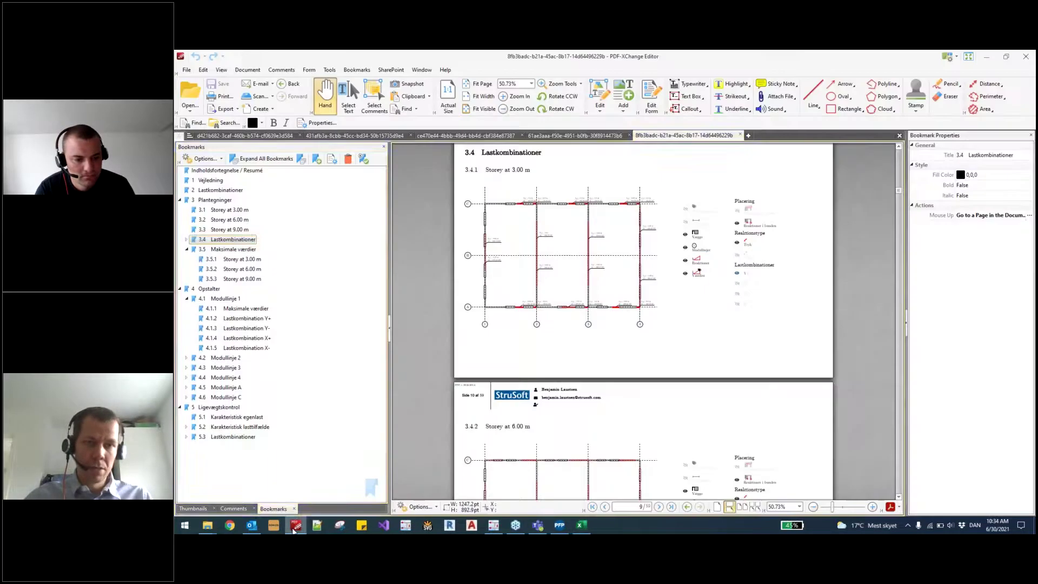
scroll(488, 231, "up", 1, "ctrl")
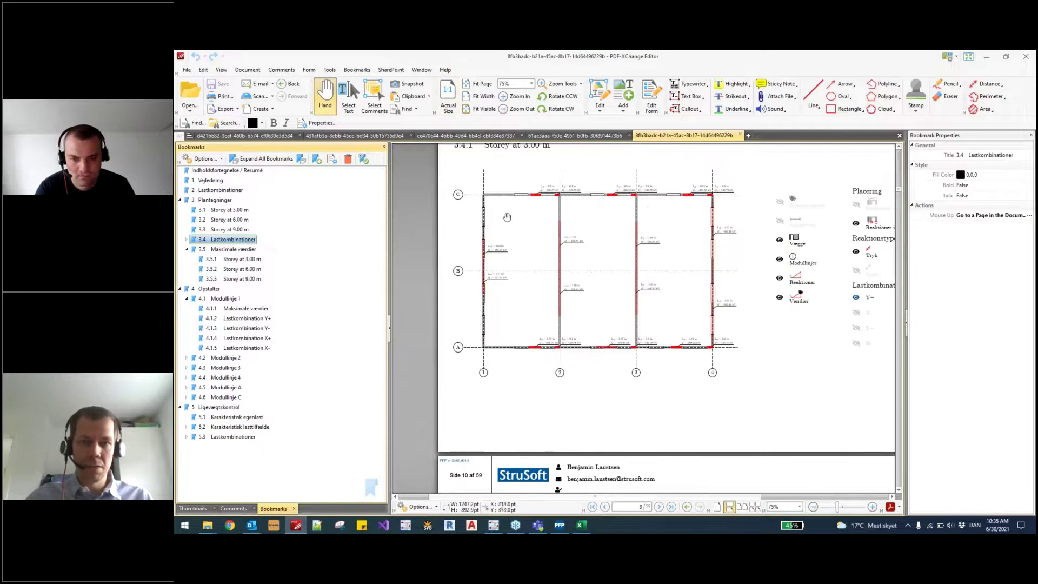
scroll(513, 196, "up", 1)
left_click(551, 190)
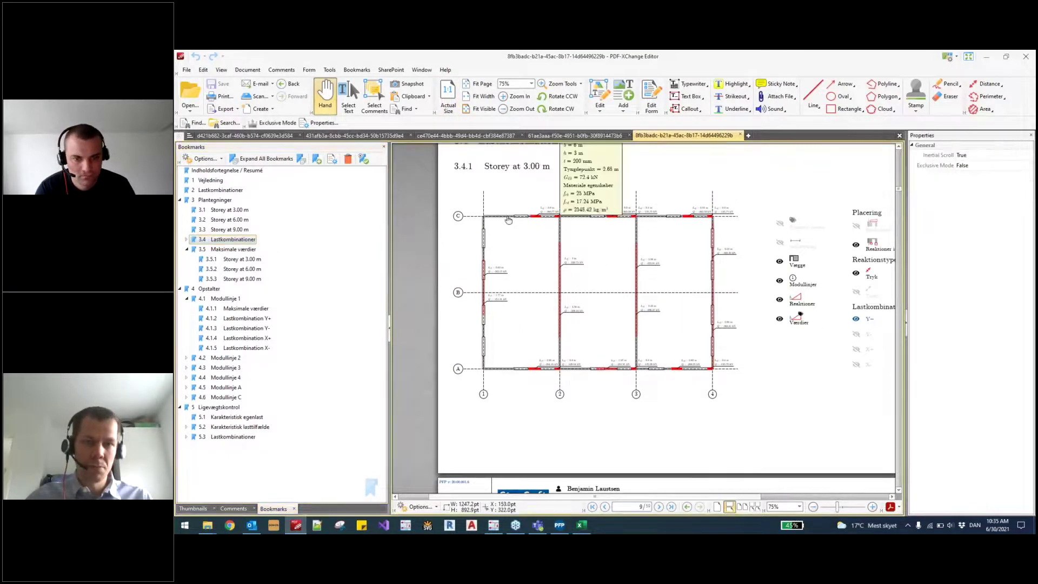
scroll(592, 180, "up", 2)
key("alt+Tab")
key("alt+Tab")
Step: Filter the Element navn column of the Skalelementer sheet to show only W.10
left_click(301, 158)
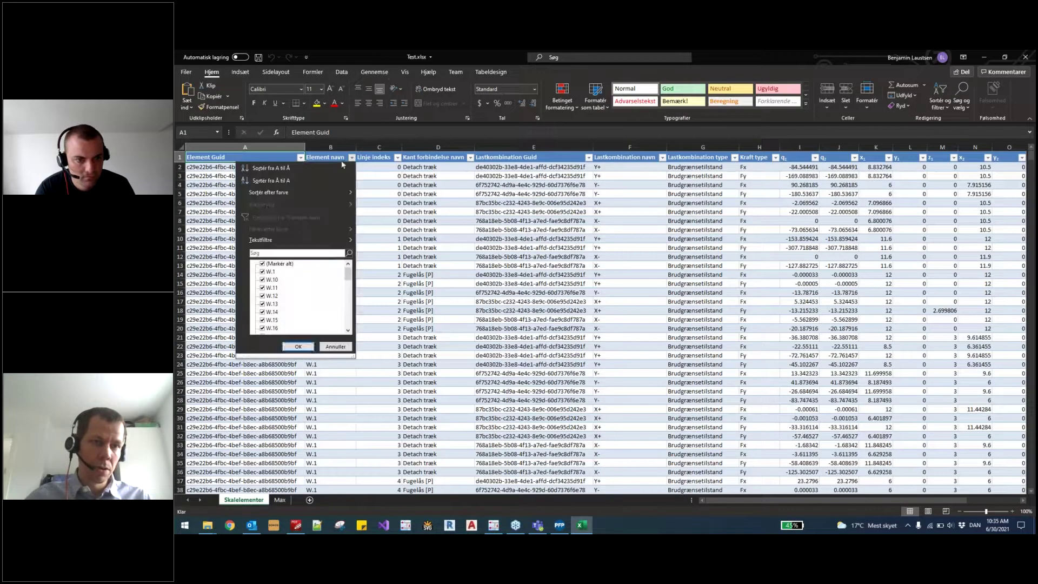
left_click(263, 264)
left_click(270, 254)
type("W.10")
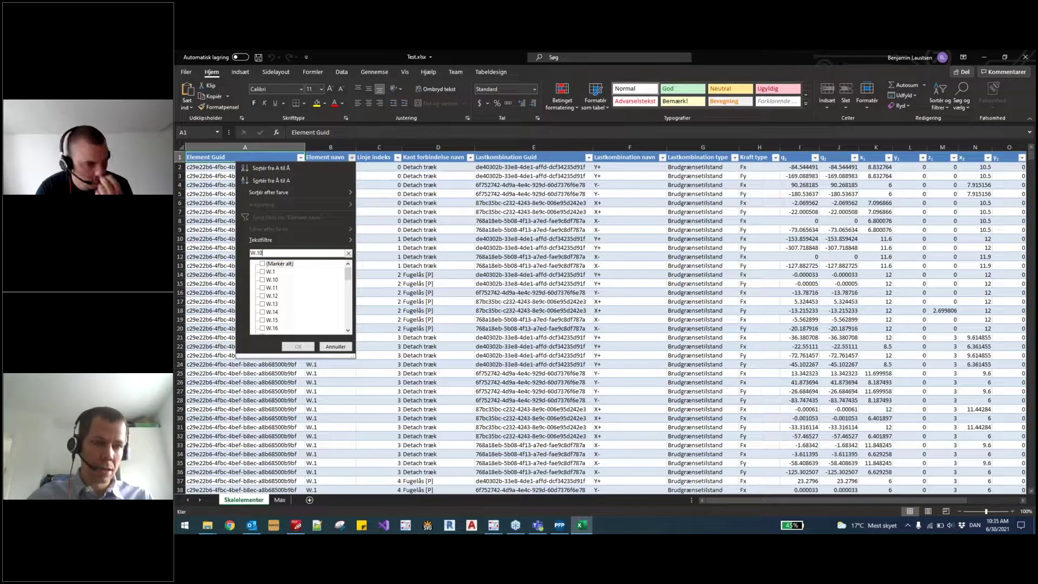
left_click(298, 347)
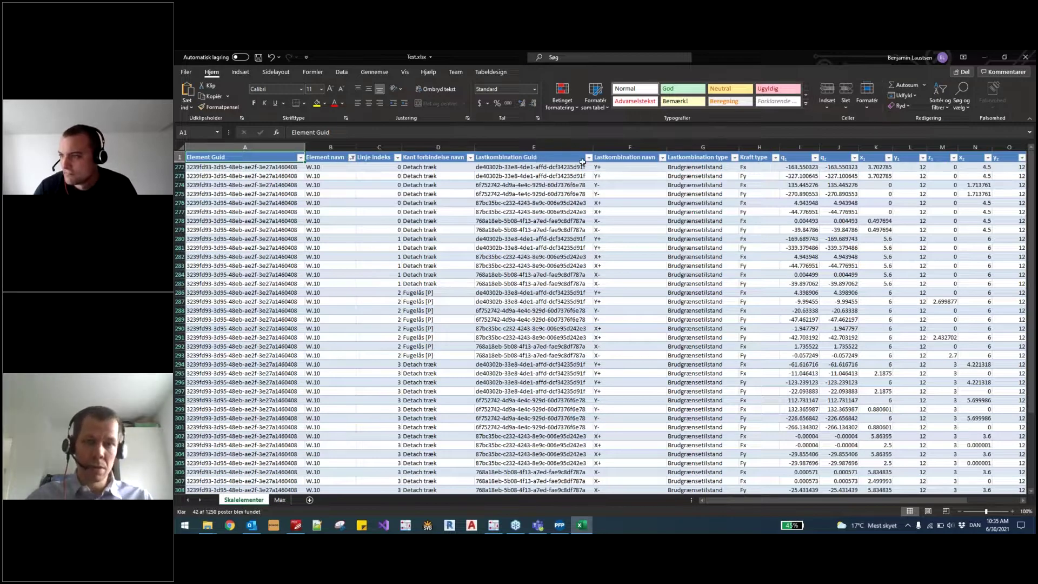
Step: Filter the Lastkombination navn column to show only the Y+ load combination
left_click(663, 158)
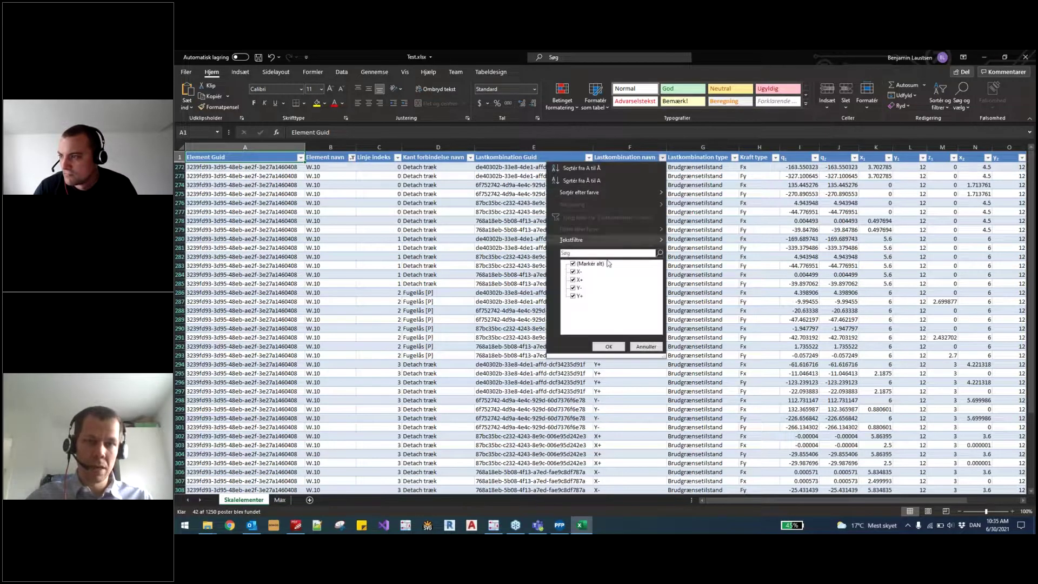
left_click(573, 265)
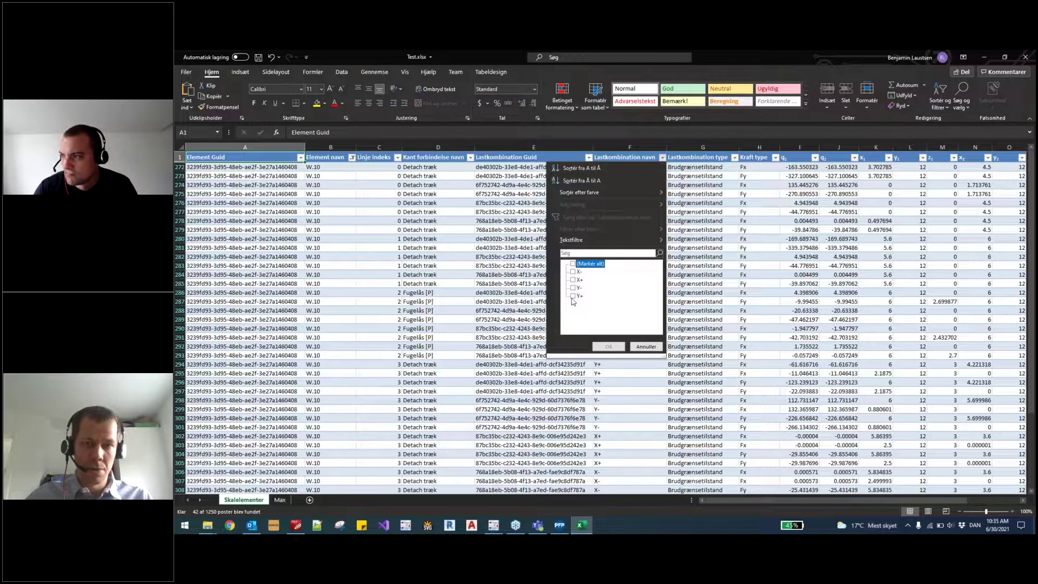
left_click(574, 296)
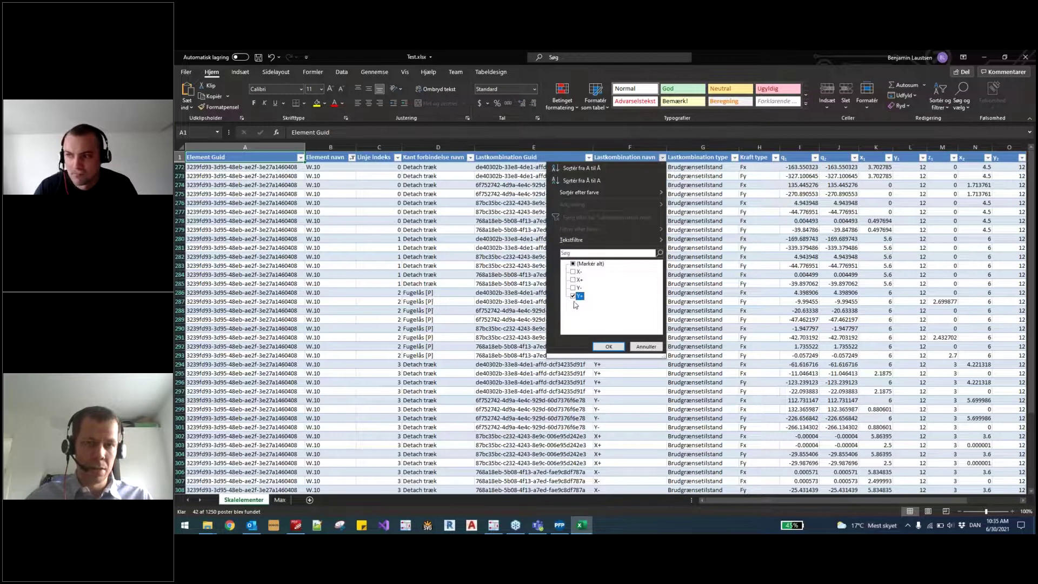
left_click(608, 346)
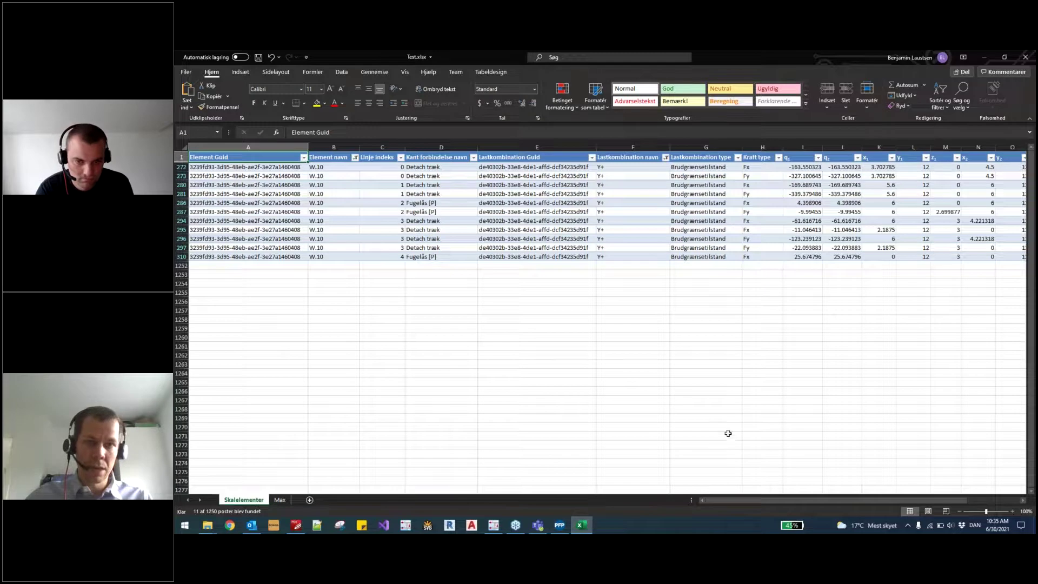
Step: Sort the filtered rows by the u column, largest first, and check the q1 and q2 force values
left_click_drag(768, 500, 854, 477)
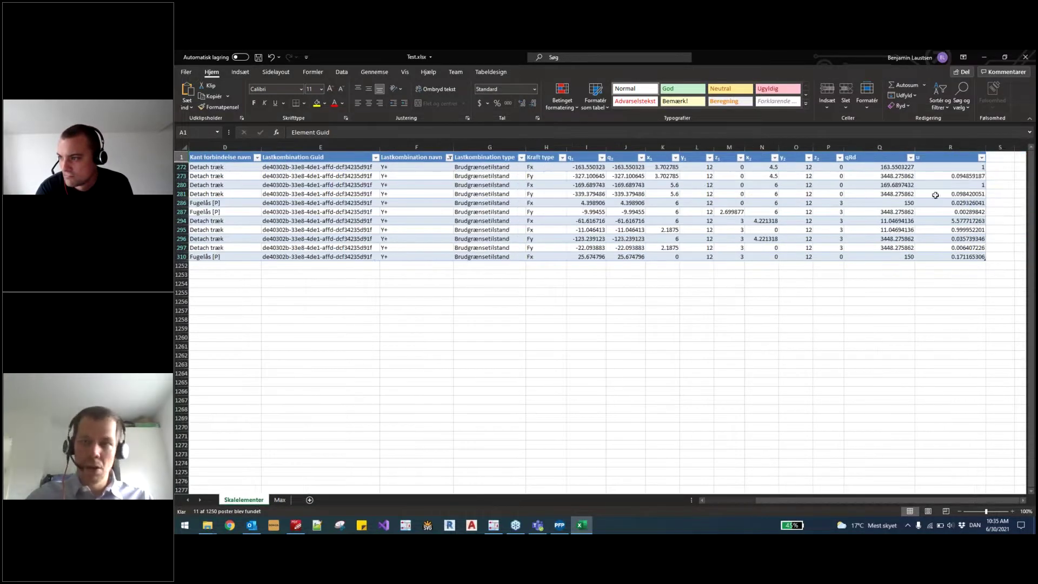
left_click(981, 158)
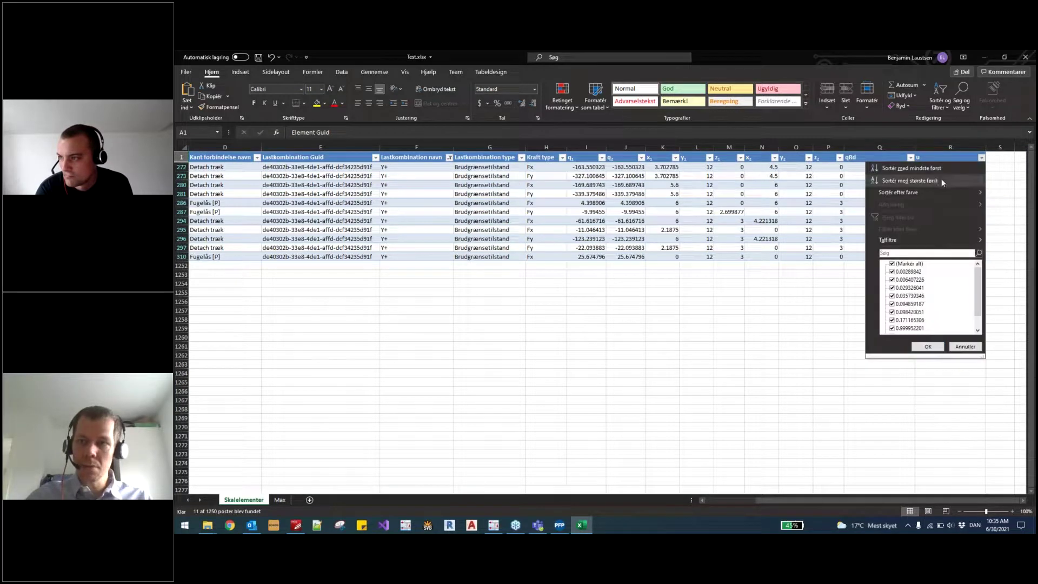
left_click(912, 181)
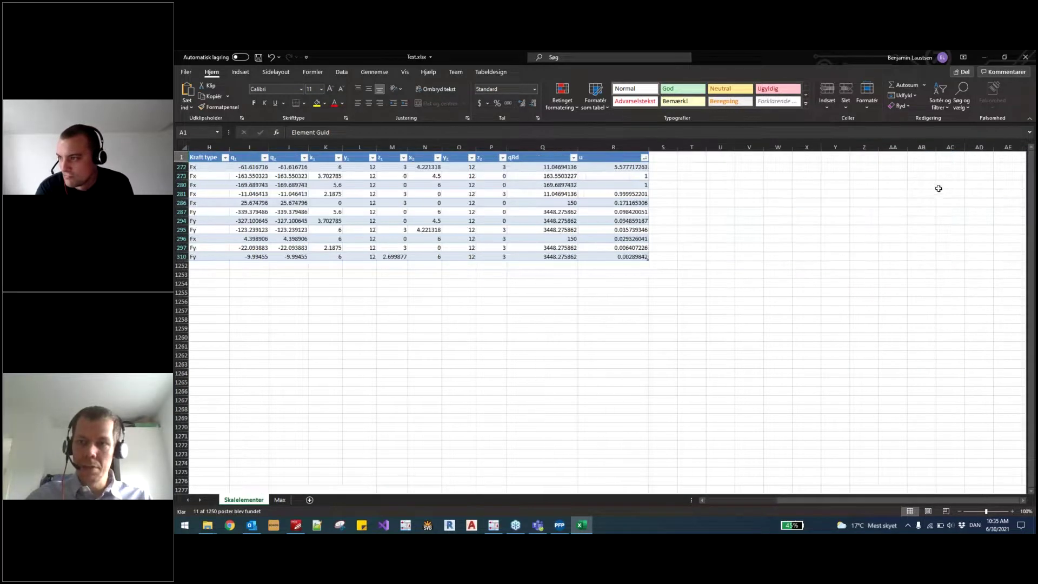
left_click_drag(833, 493, 774, 488)
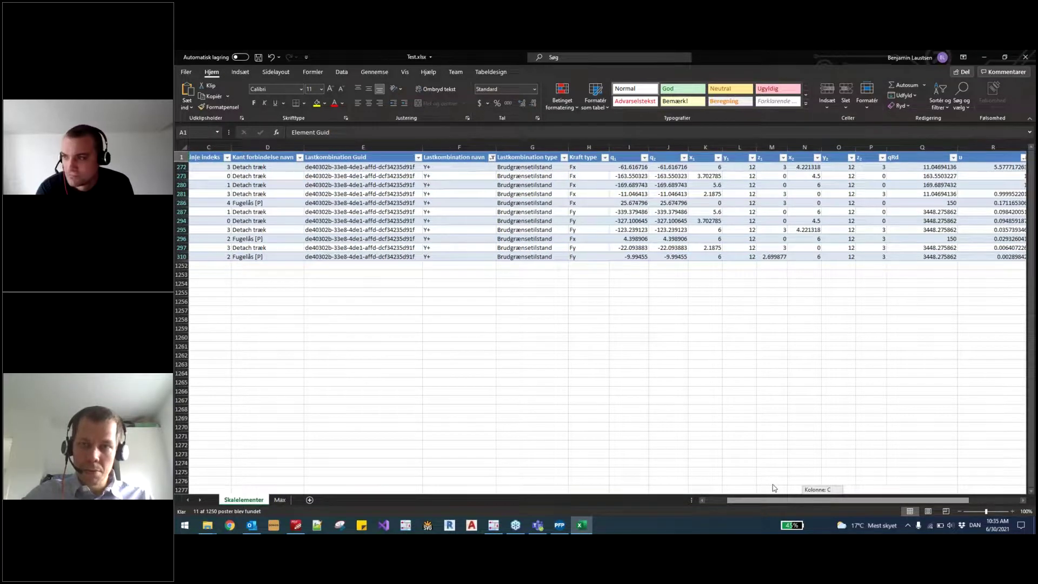
left_click_drag(772, 488, 749, 489)
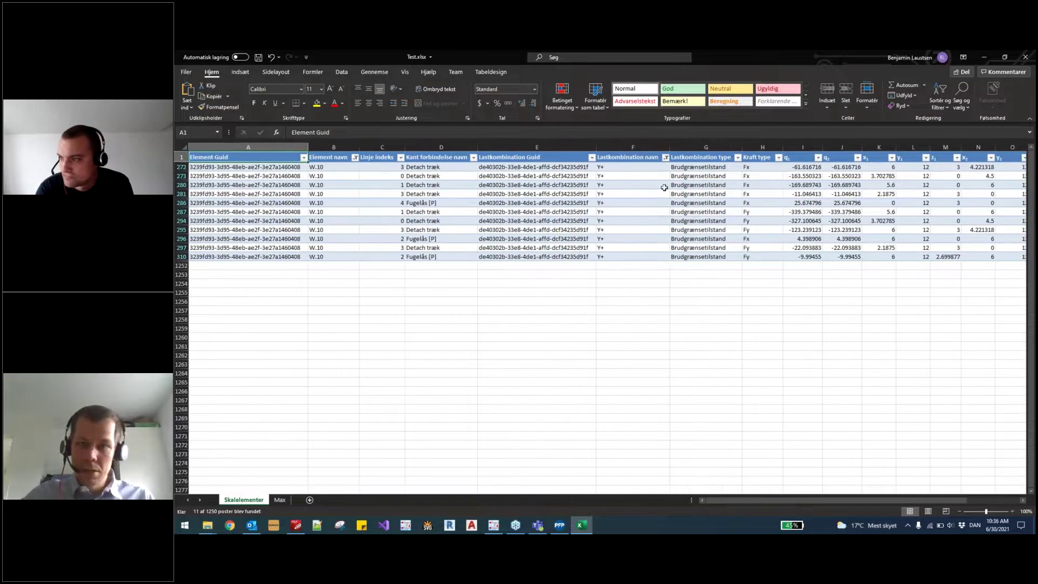
left_click(806, 167)
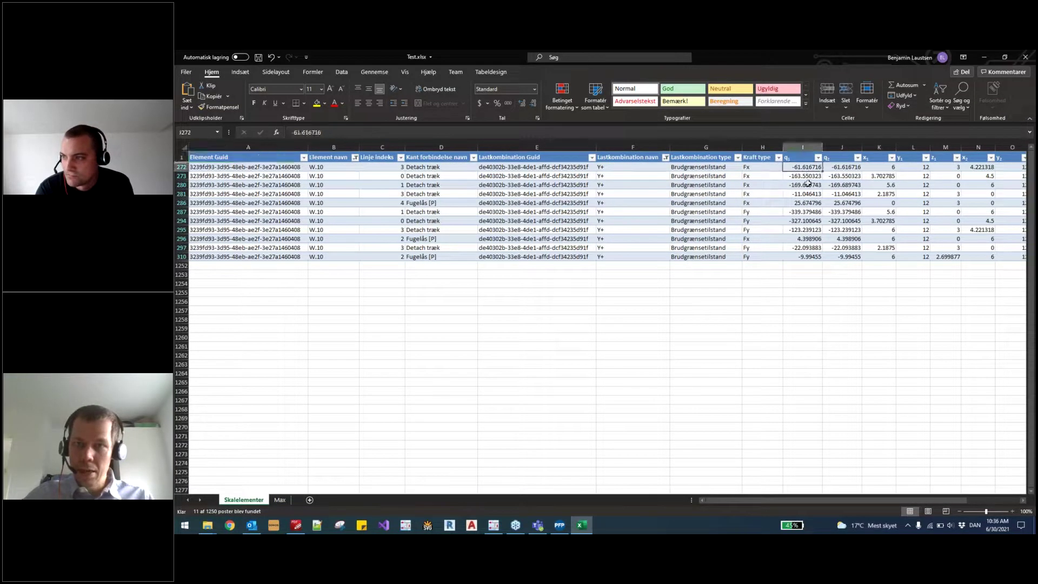
left_click(839, 185)
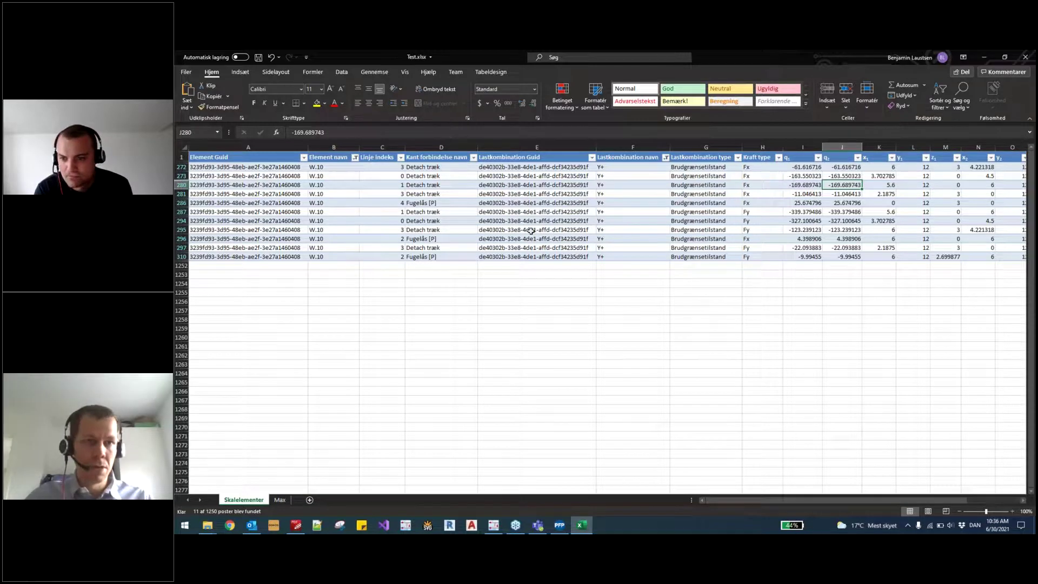
Step: Change the Element navn filter from W.10 to W.26
left_click(360, 157)
left_click(355, 158)
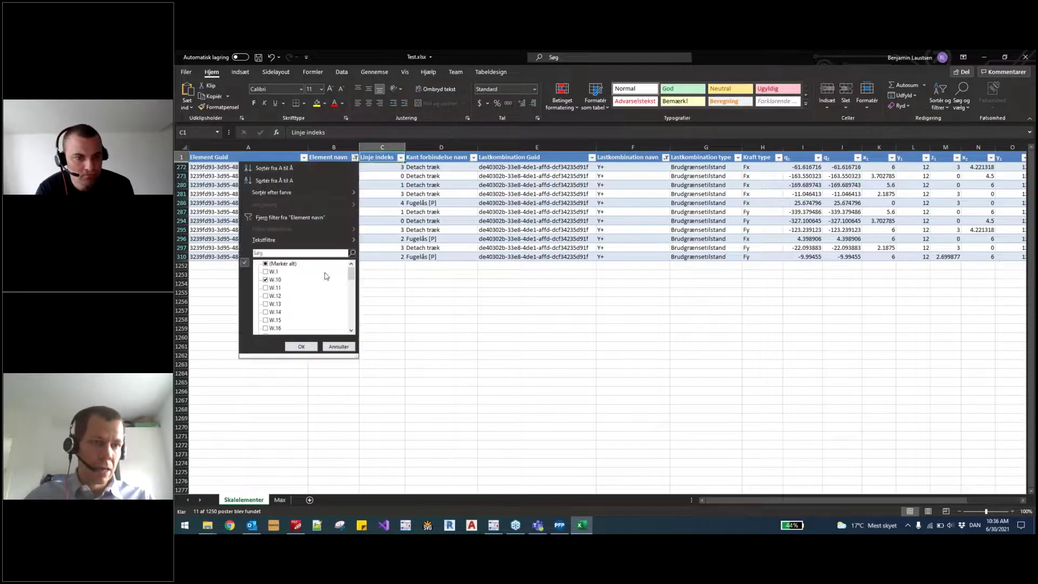
left_click(265, 279)
scroll(269, 294, "down", 4)
left_click(265, 295)
left_click(301, 347)
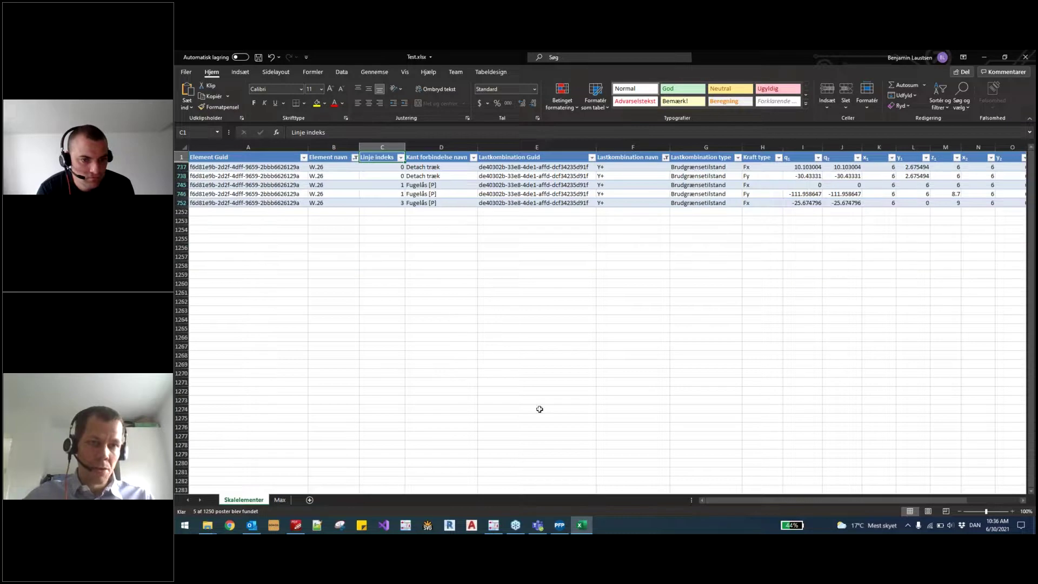
Step: Examine the W.26 rows, comparing the Linje indeks values with the forces, the qRd capacity and the u utilisation
left_click_drag(725, 500, 782, 499)
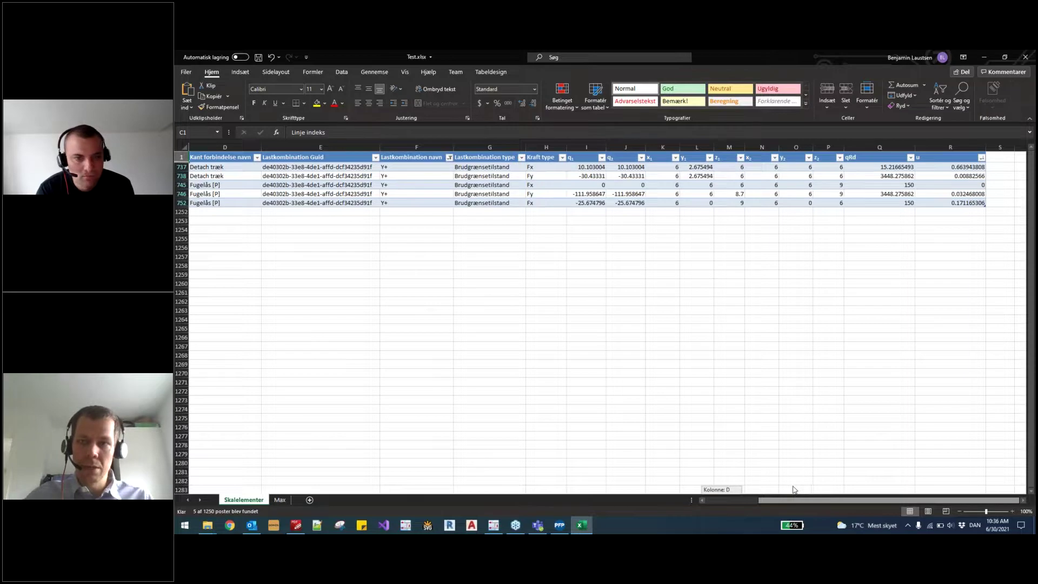
left_click_drag(791, 489, 712, 489)
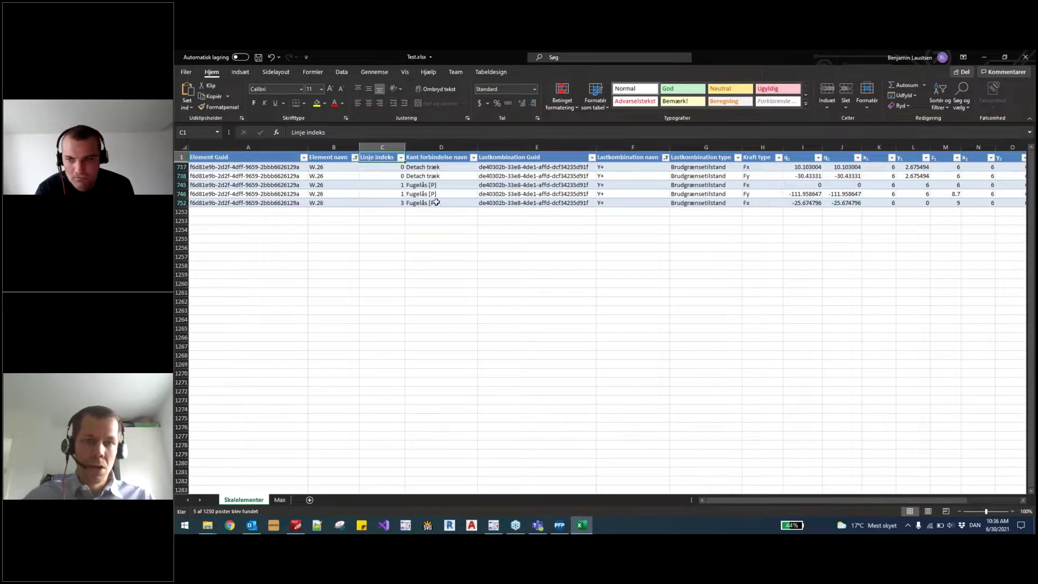
left_click_drag(398, 172, 380, 203)
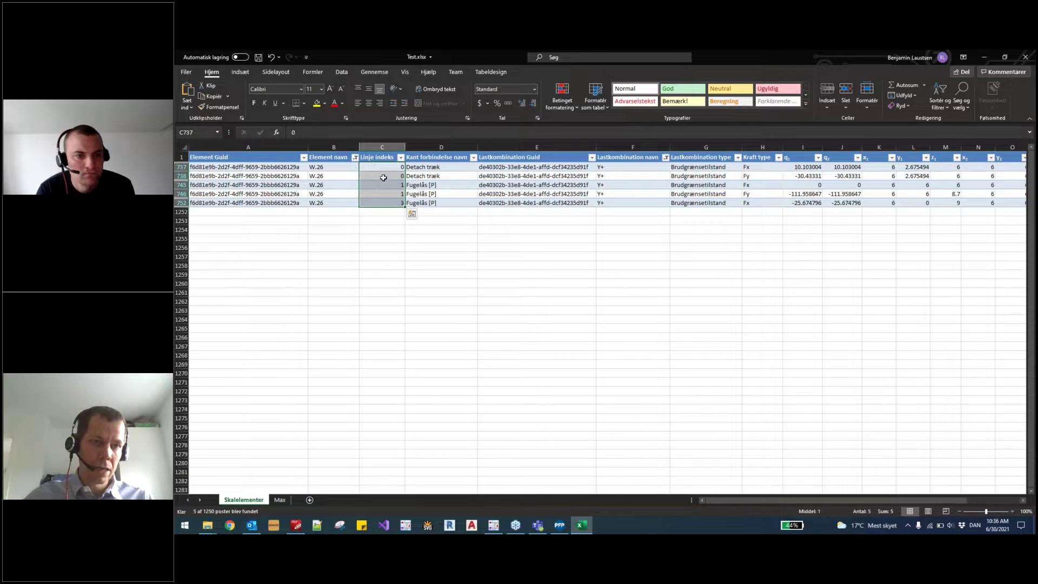
left_click(383, 184)
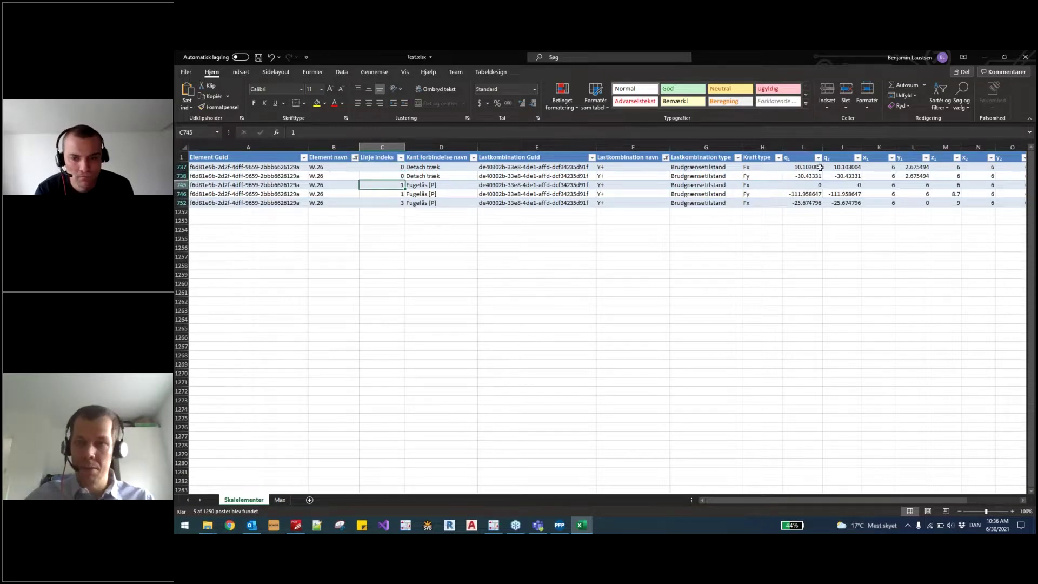
scroll(866, 498, "right", 3)
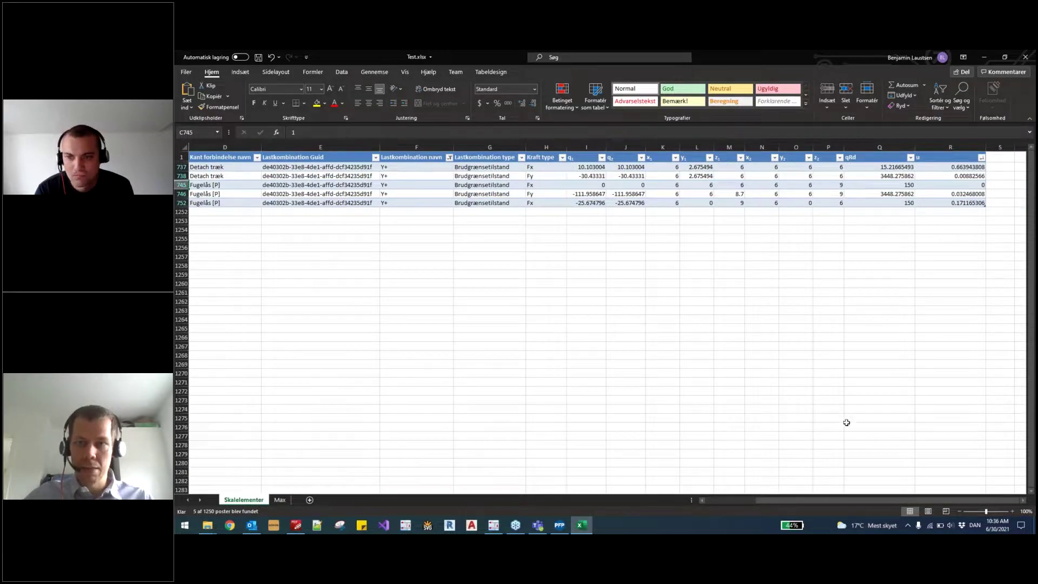
left_click_drag(795, 500, 690, 459)
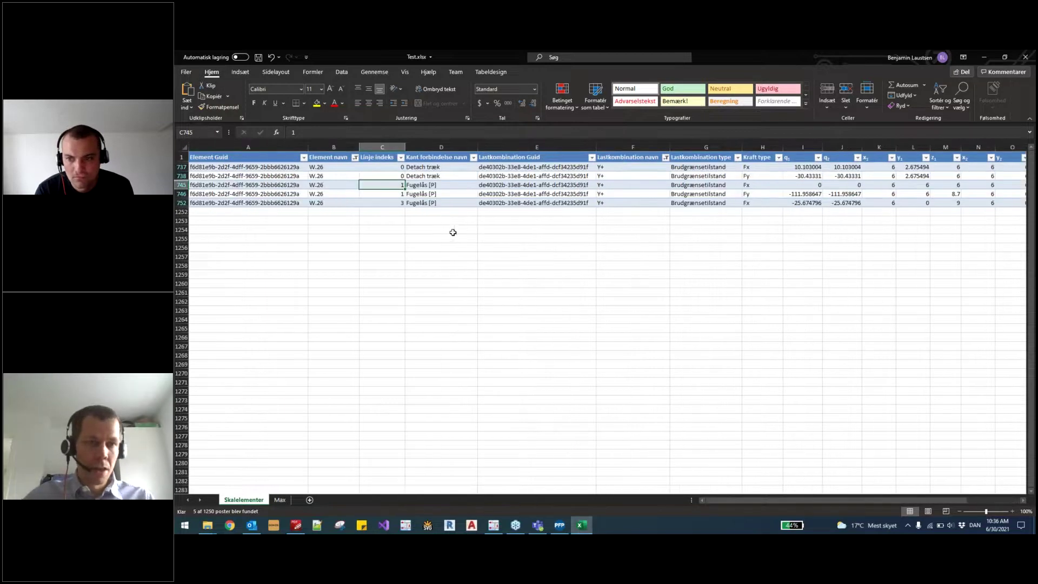
left_click_drag(397, 169, 394, 204)
left_click(555, 463)
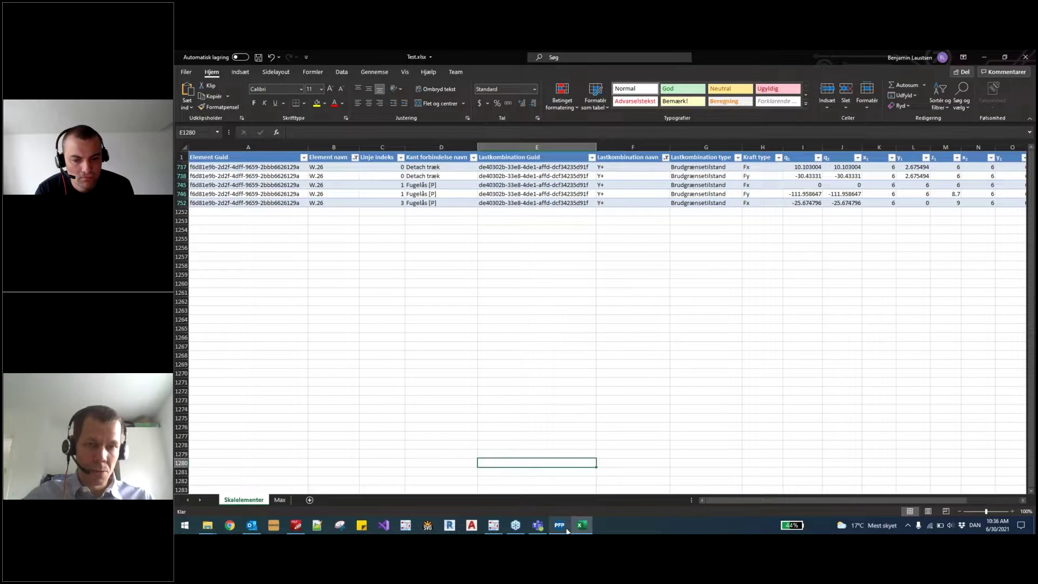
Step: In PREFAB-Print, select the whole building and export a PDF of the shell elements' edge connections, saved as Kantforbindelser
left_click(563, 528)
left_click(667, 445)
left_click_drag(724, 461, 404, 156)
right_click(467, 325)
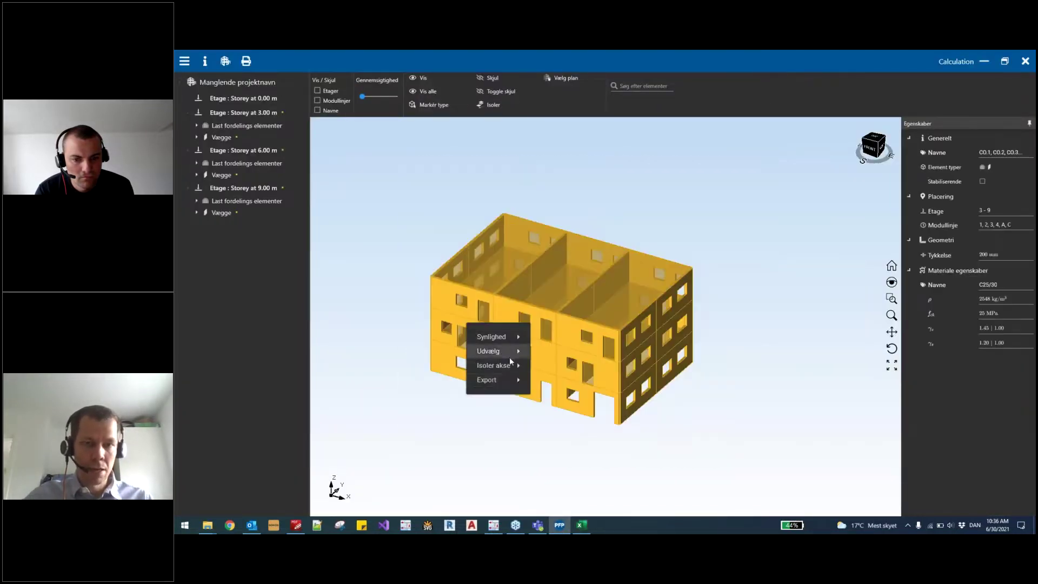
mouse_move(513, 383)
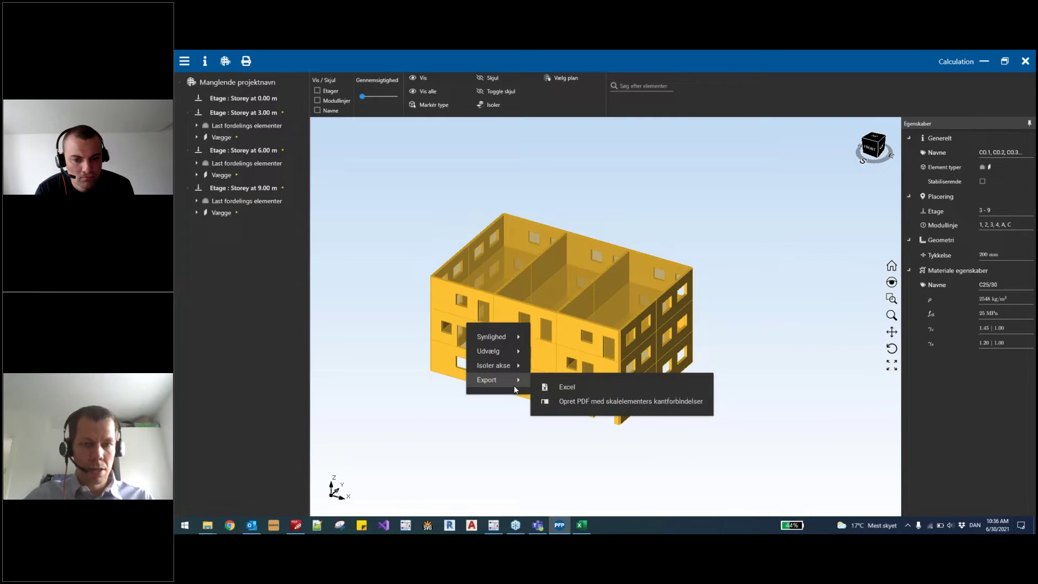
left_click(555, 408)
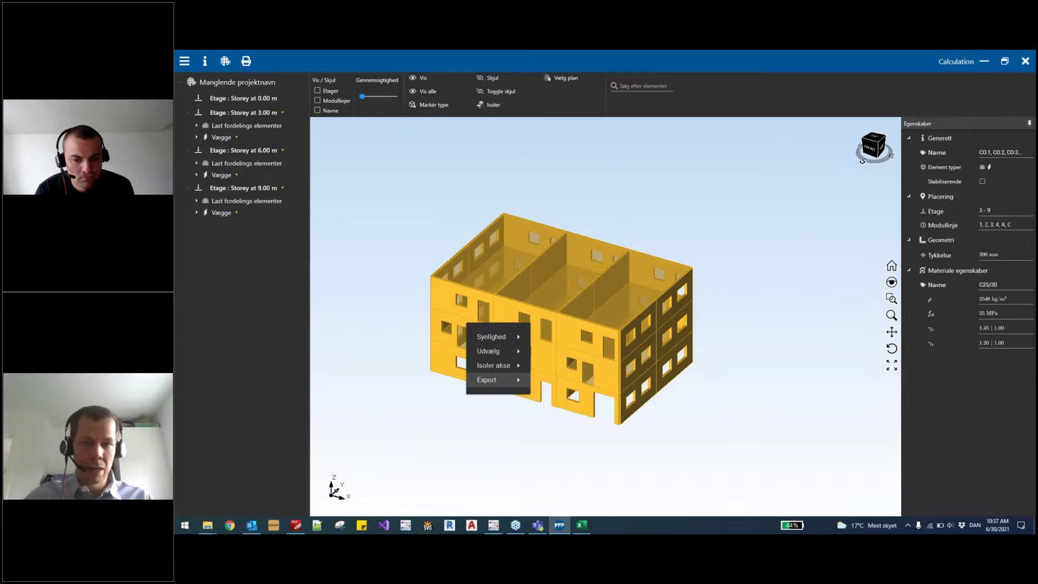
type("Kantforbindelser")
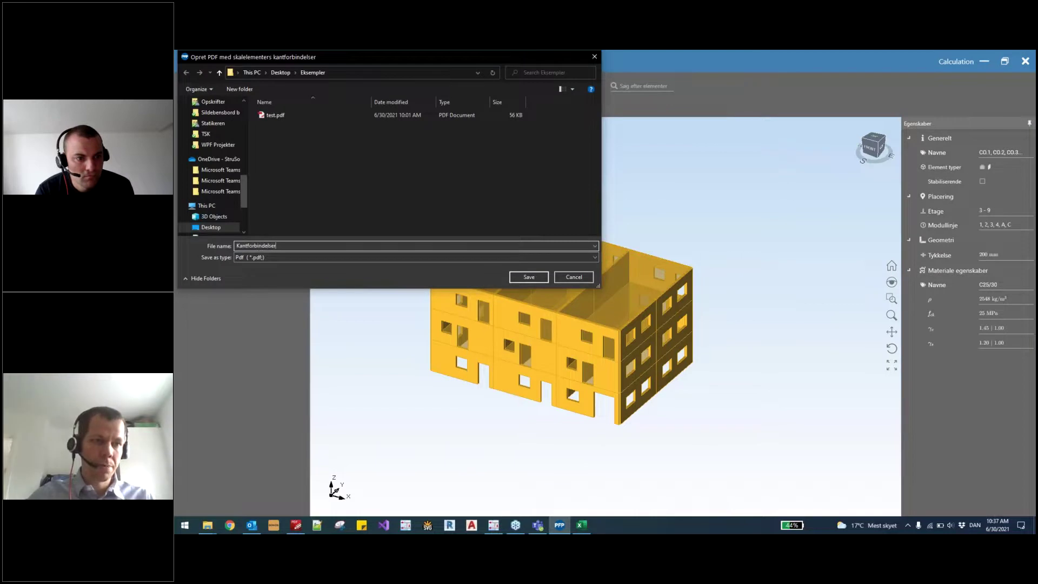
key("Return")
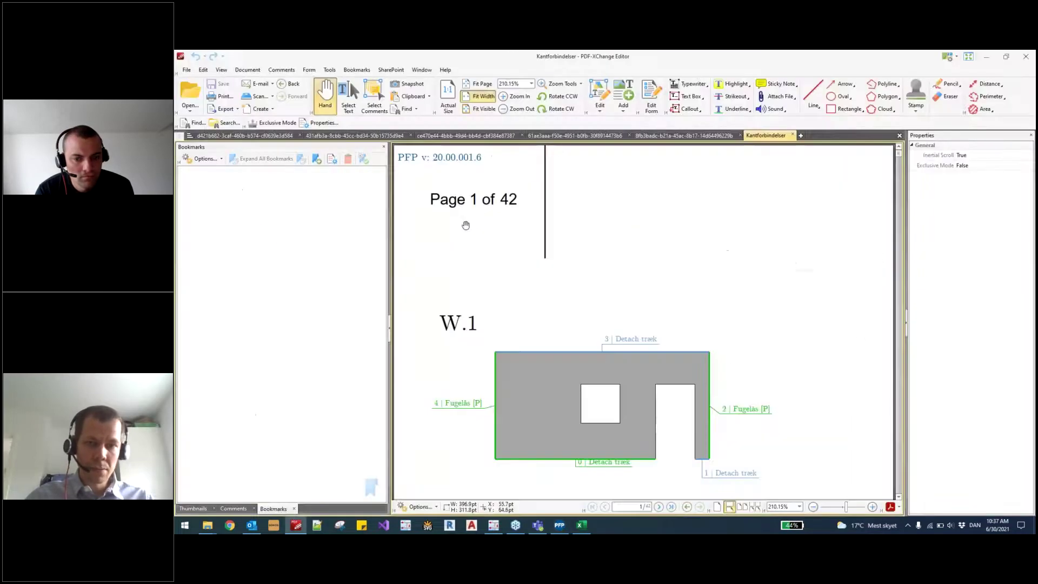
Step: Search the Kantforbindelser PDF for wall W.26 and view its edge connection drawing
scroll(622, 296, "down", 3)
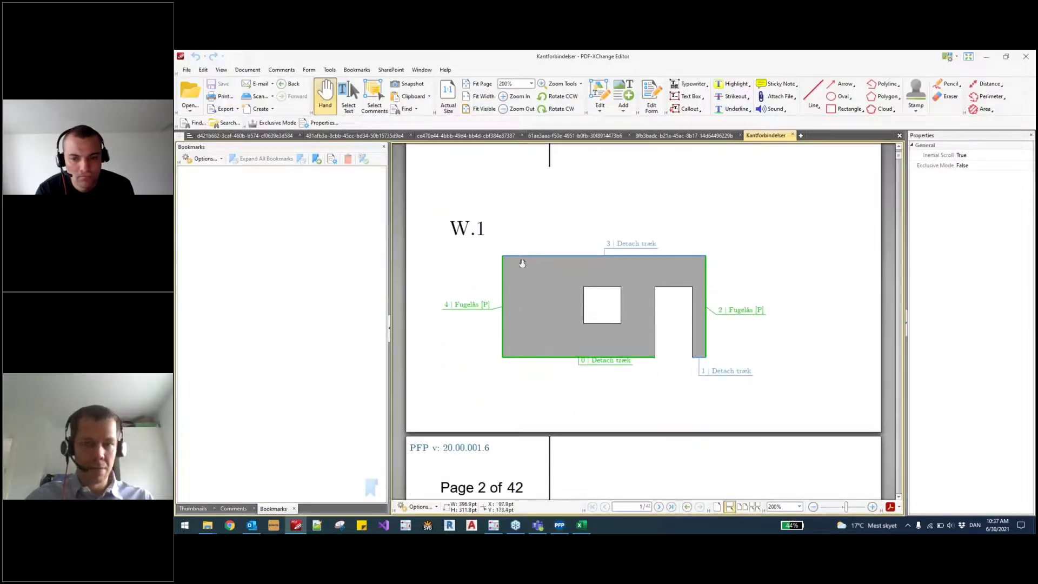
key("alt+Tab")
key("Tab")
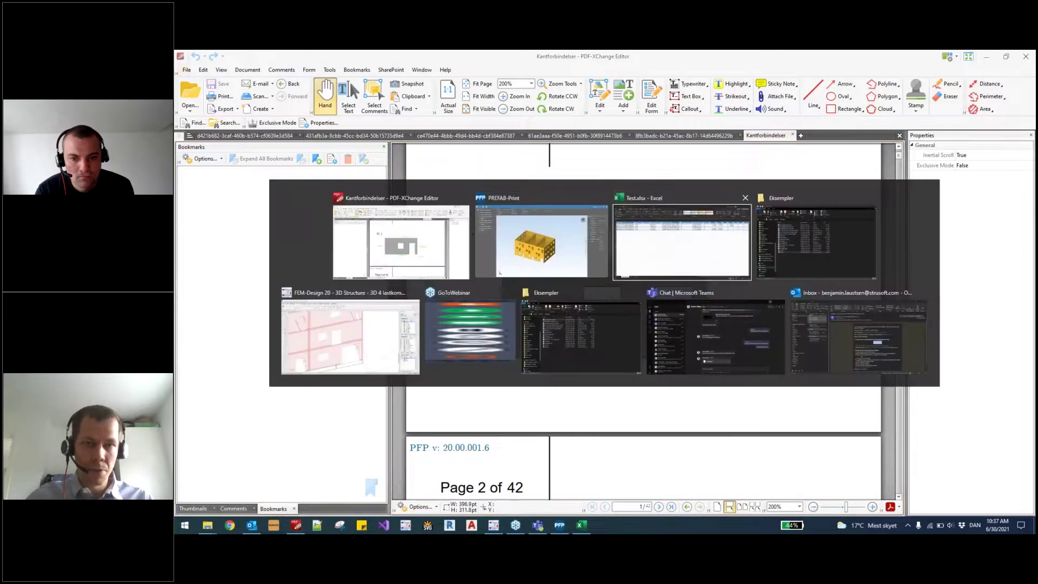
key("alt+Tab")
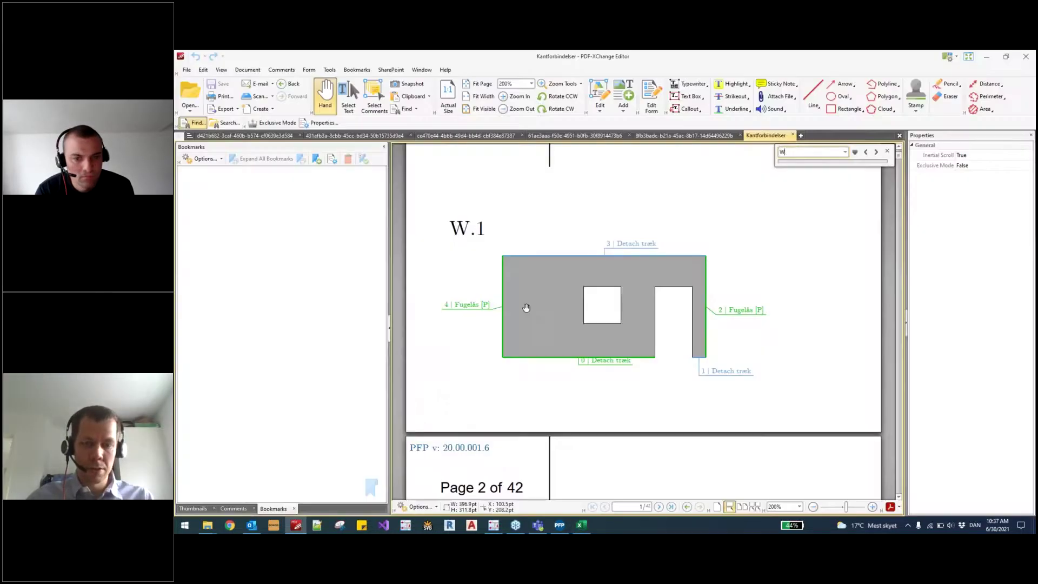
key("Return")
scroll(555, 325, "down", 2)
key("Escape")
scroll(461, 398, "up", 2, "ctrl")
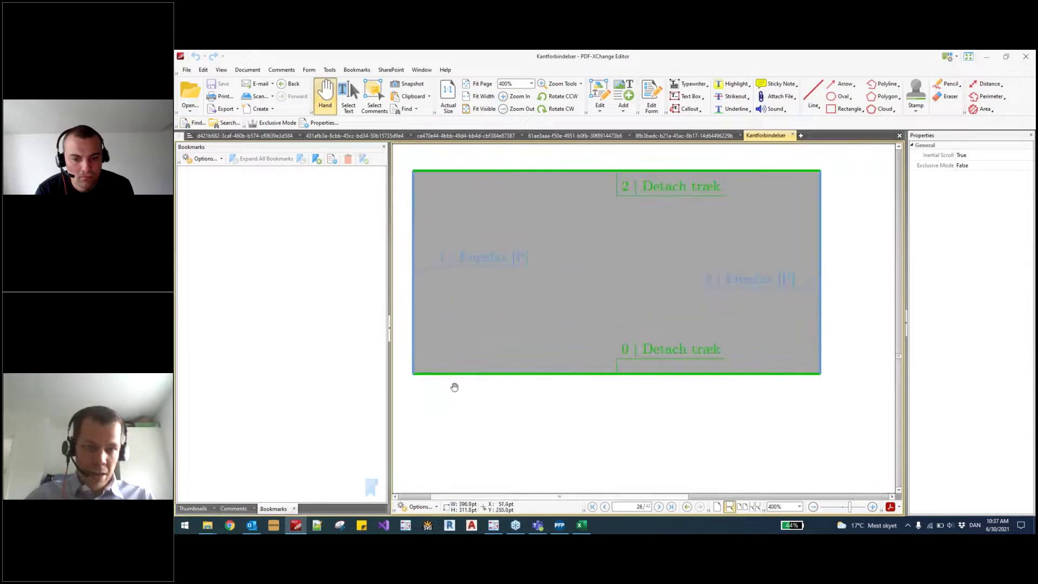
scroll(518, 329, "down", 1, "ctrl")
Step: Compare the Linje indeks values of the W.26 rows in Excel with the numbered edges in the PDF drawing
key("alt+Tab")
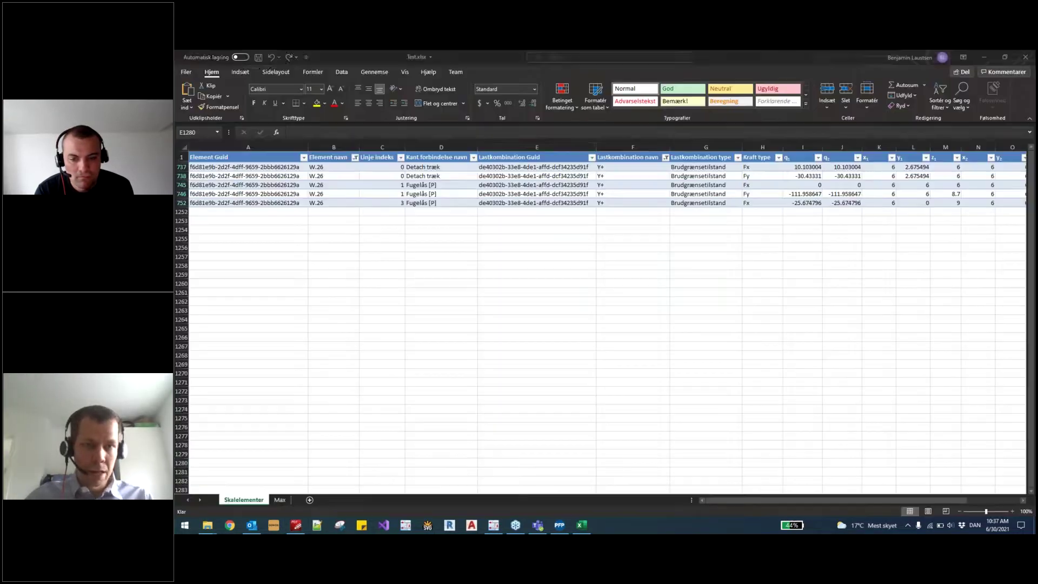
left_click_drag(394, 167, 394, 189)
key("alt+Tab")
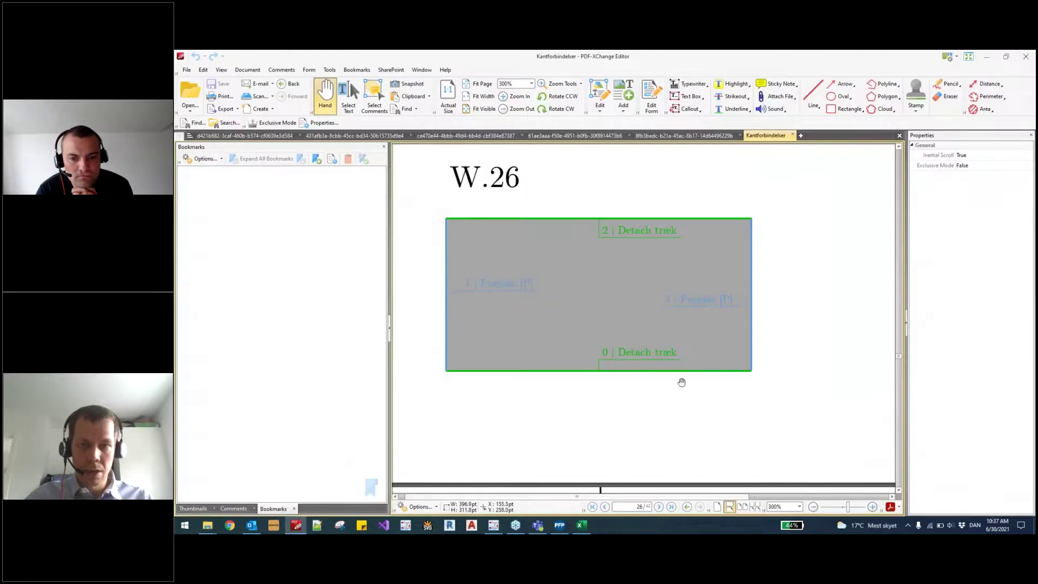
key("alt")
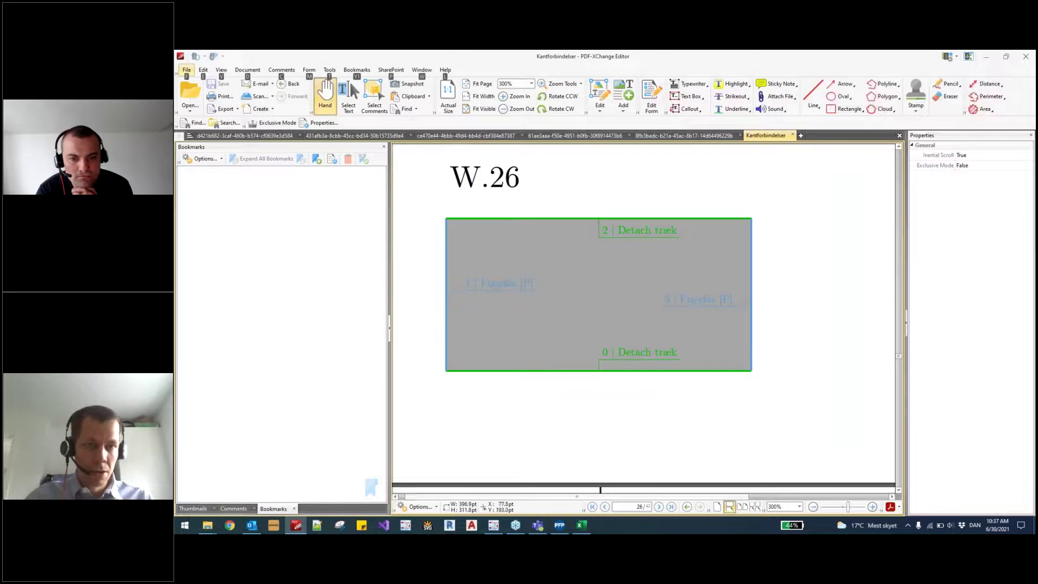
key("alt+Tab")
key("alt+Tab")
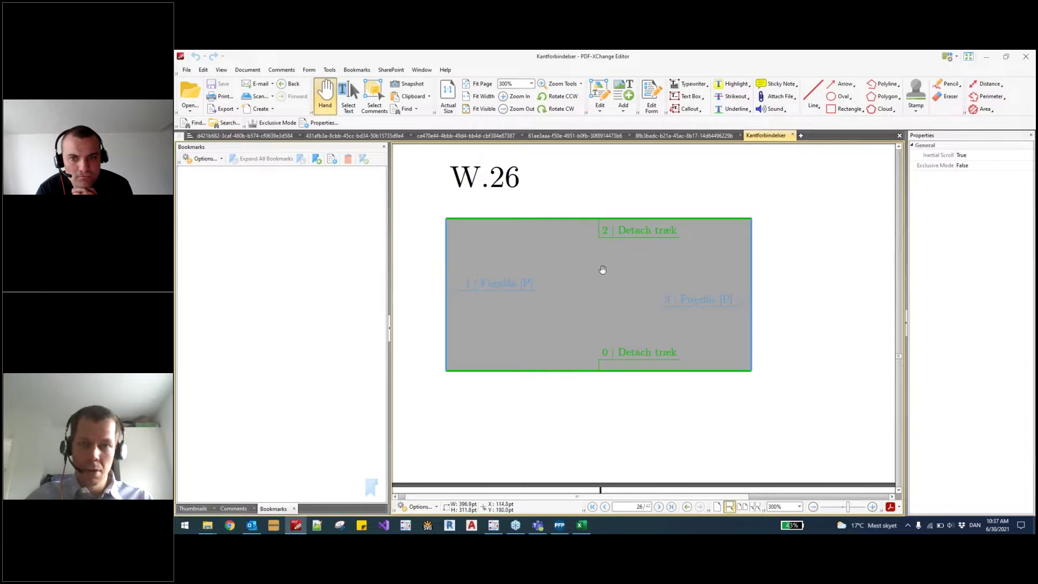
key("alt")
key("alt+Tab")
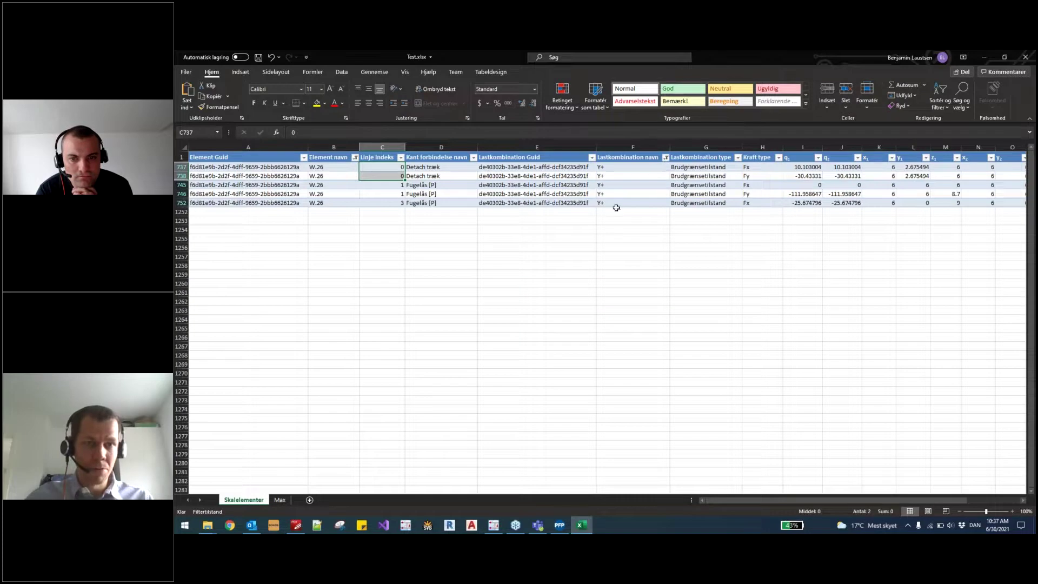
Step: Examine the W.26 Fugelås row with Linje indeks 3, checking its q1 and q2 forces, coordinates, qRd and u
left_click(666, 157)
left_click(762, 225)
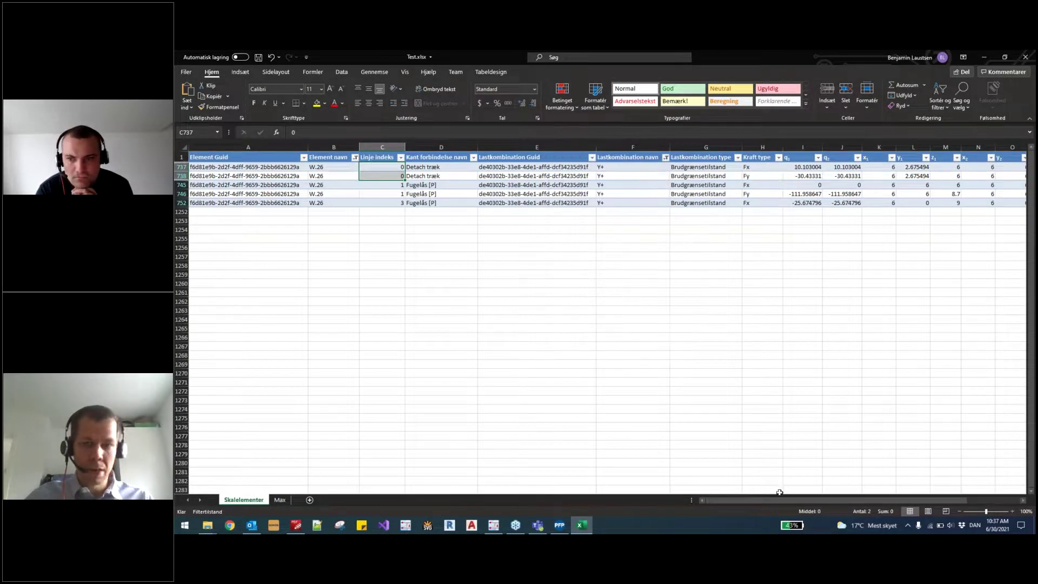
left_click_drag(780, 499, 662, 486)
left_click_drag(729, 473, 806, 470)
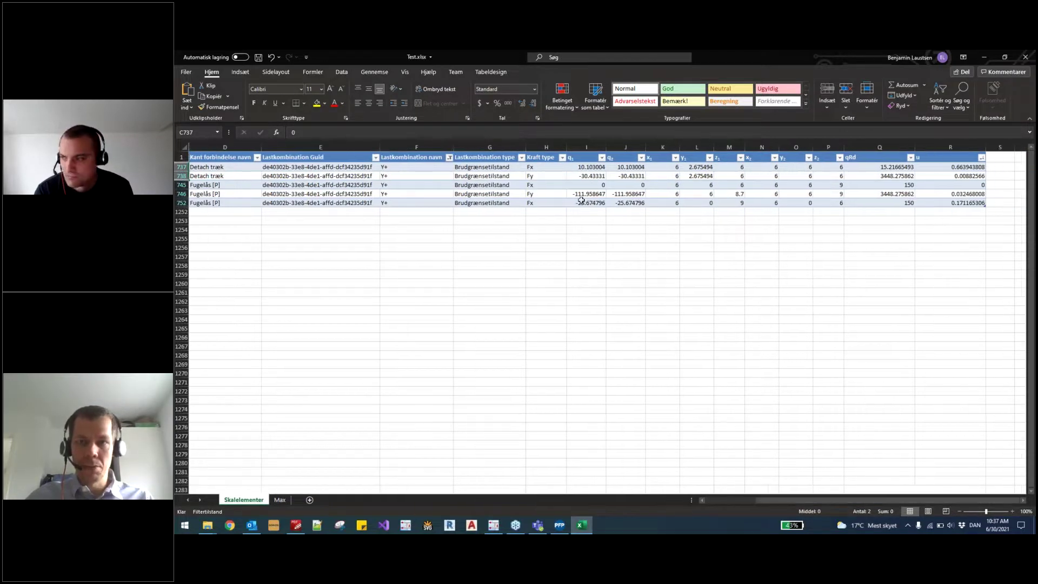
left_click_drag(591, 204, 839, 205)
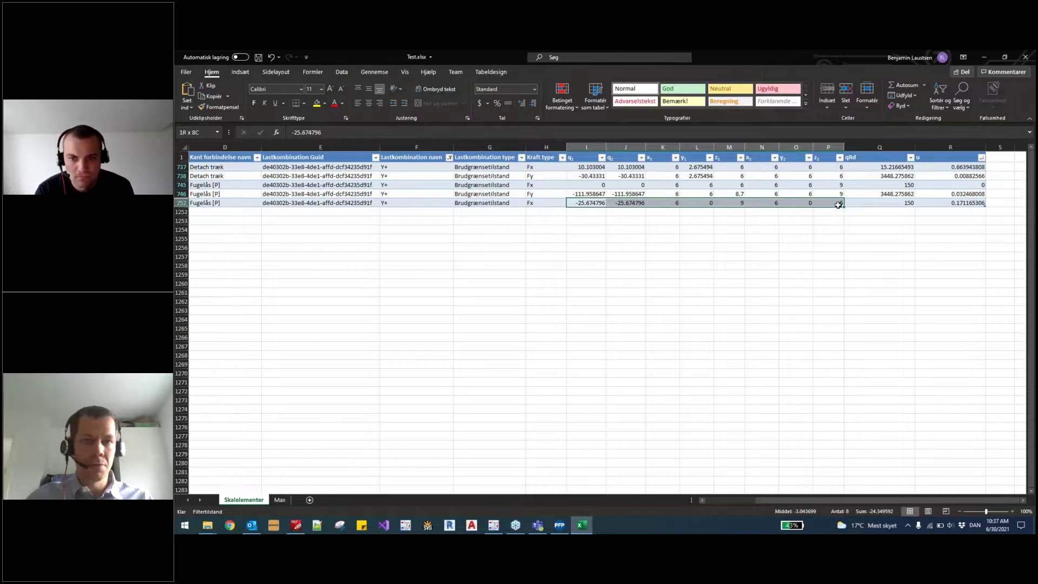
left_click_drag(838, 205, 839, 205)
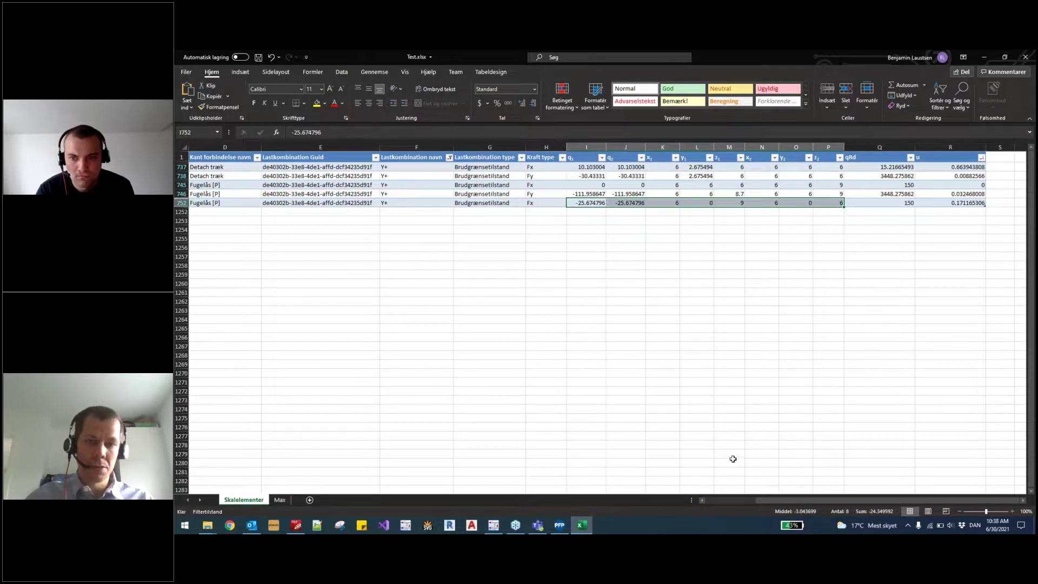
left_click_drag(774, 505, 722, 502)
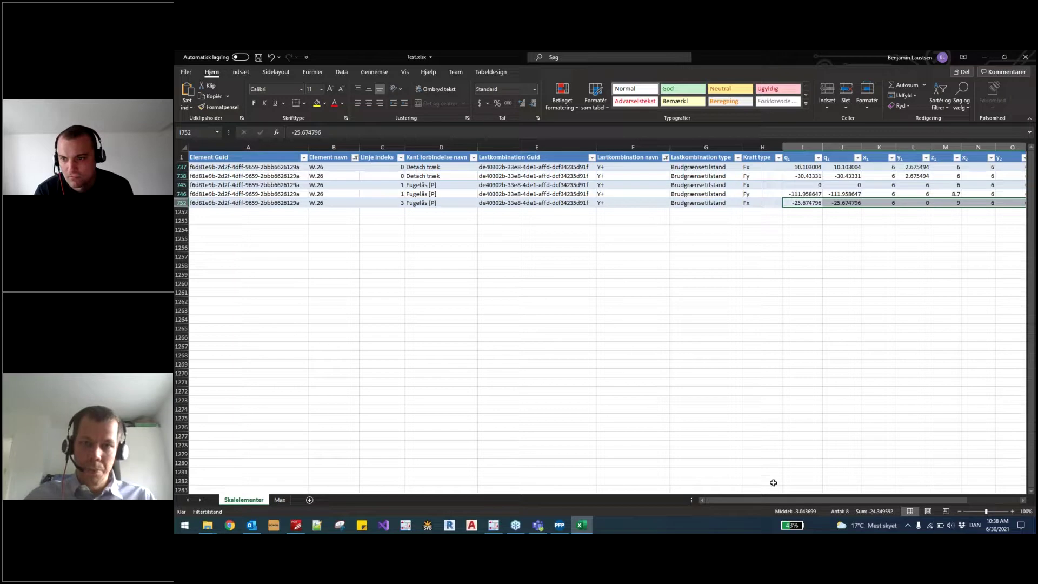
left_click_drag(771, 503, 771, 502)
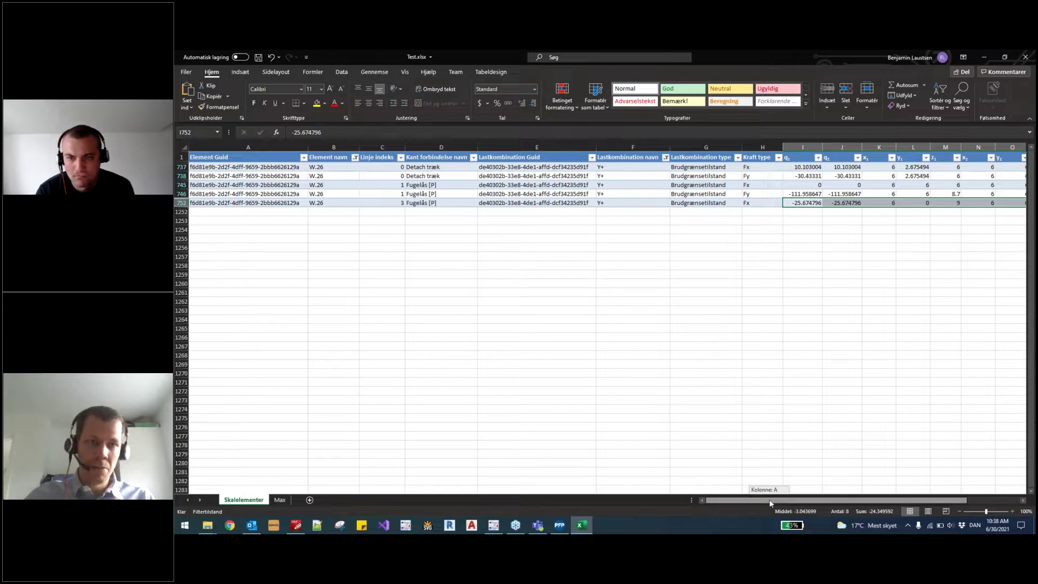
left_click_drag(777, 502, 827, 502)
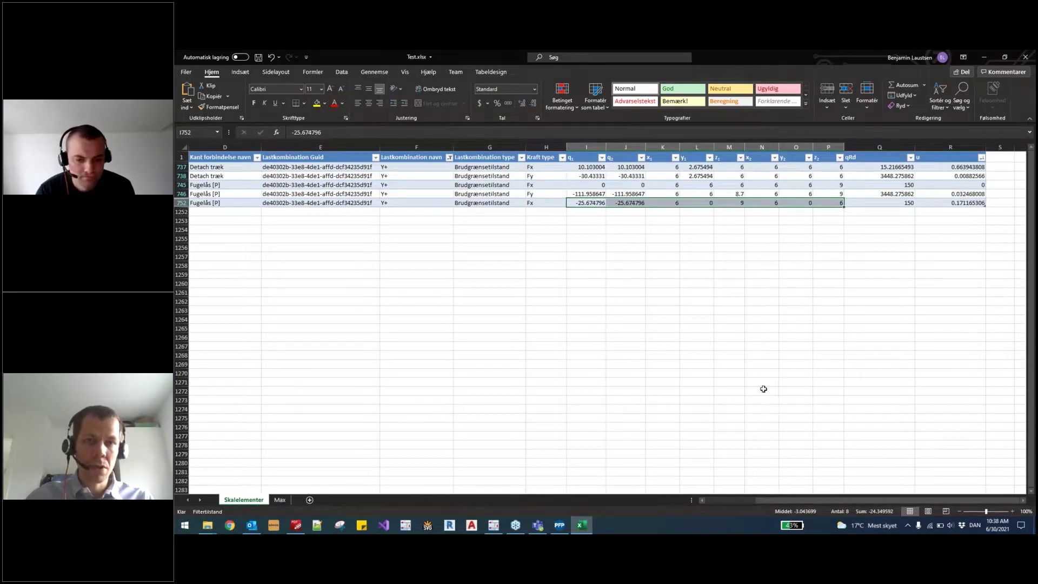
key("alt+Tab")
key("alt+Tab")
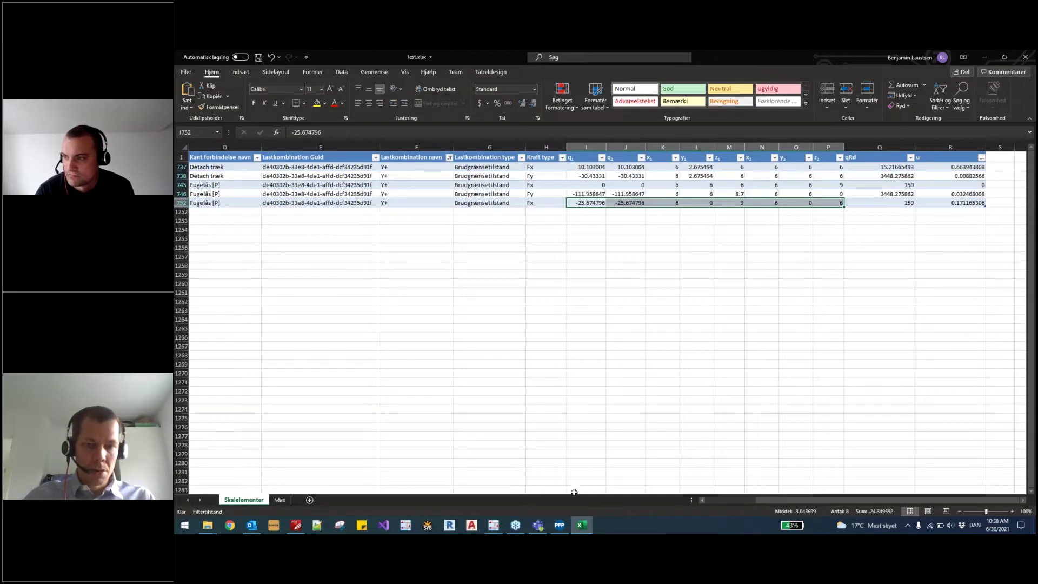
Step: In PREFAB-Print, mark the six gable walls on module line 4 (W.13, W.14, W.21, W.22, W.34, W.35) as Stabiliserende
left_click(559, 524)
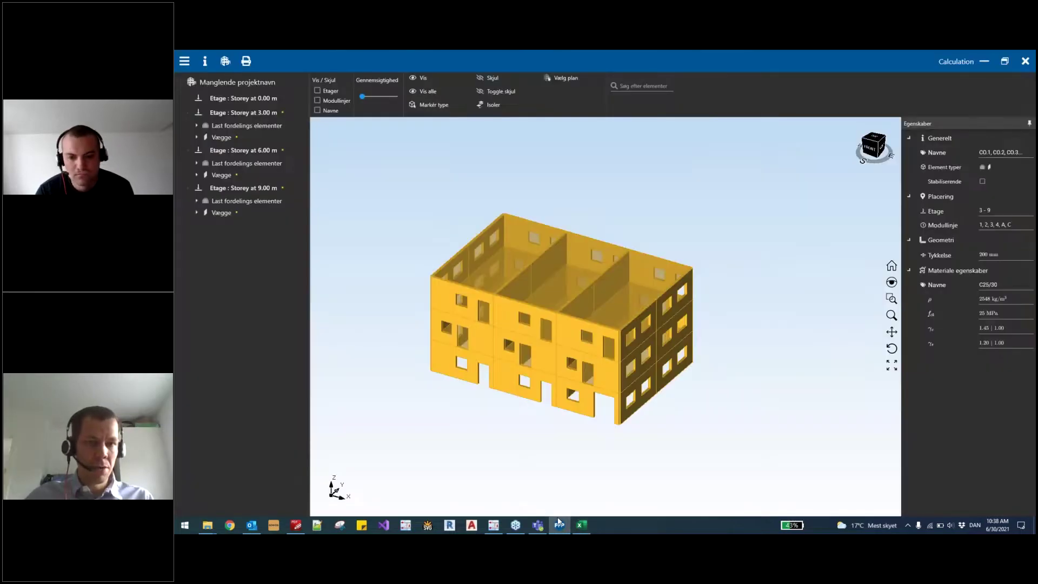
left_click(629, 453)
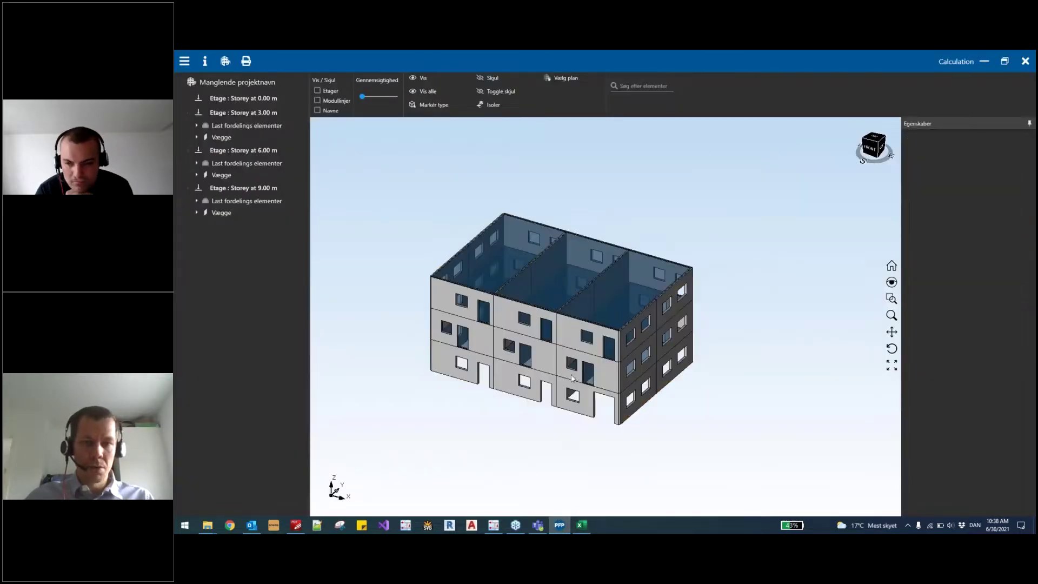
left_click(550, 320)
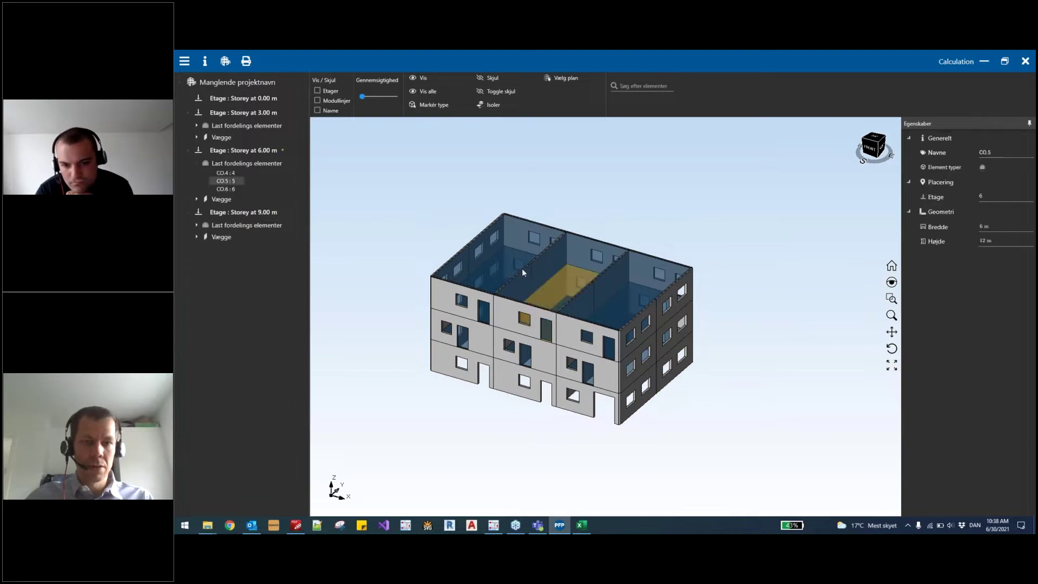
left_click(481, 285)
left_click_drag(698, 370, 586, 350)
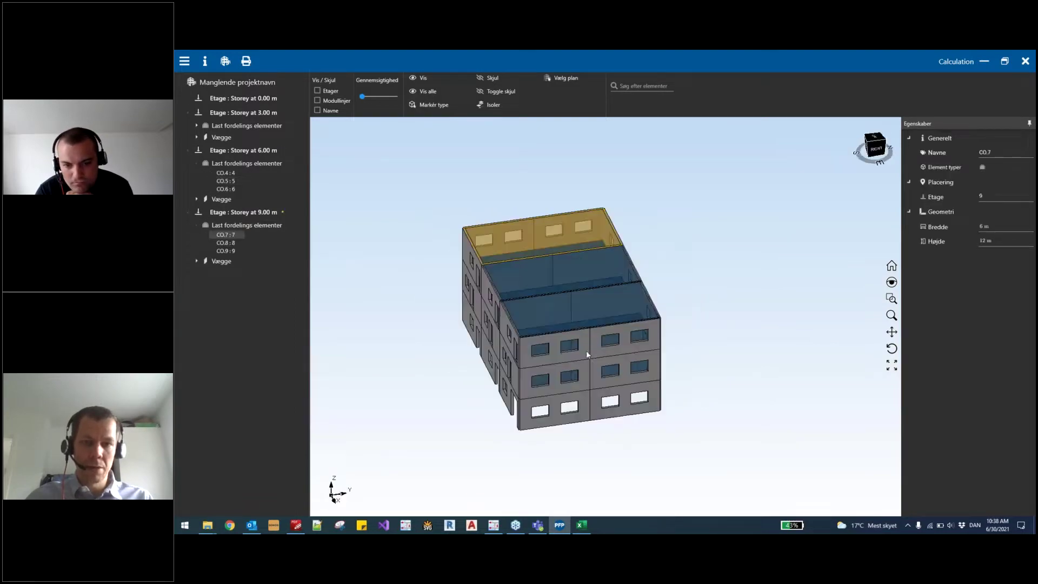
left_click(586, 352)
left_click(592, 364, "ctrl")
left_click(592, 374, "ctrl")
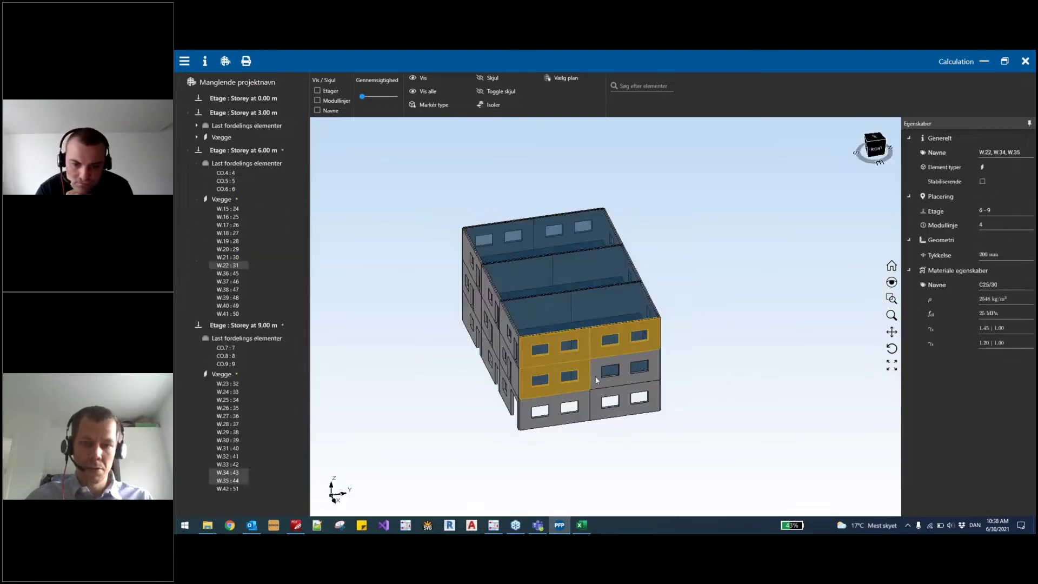
left_click(597, 409, "ctrl")
left_click(584, 411, "ctrl")
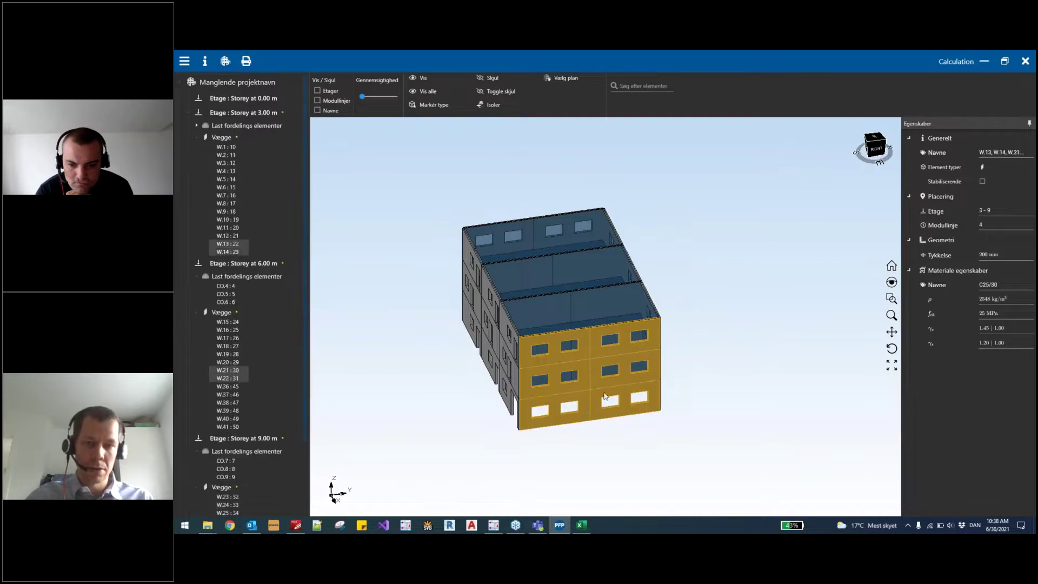
left_click(983, 183)
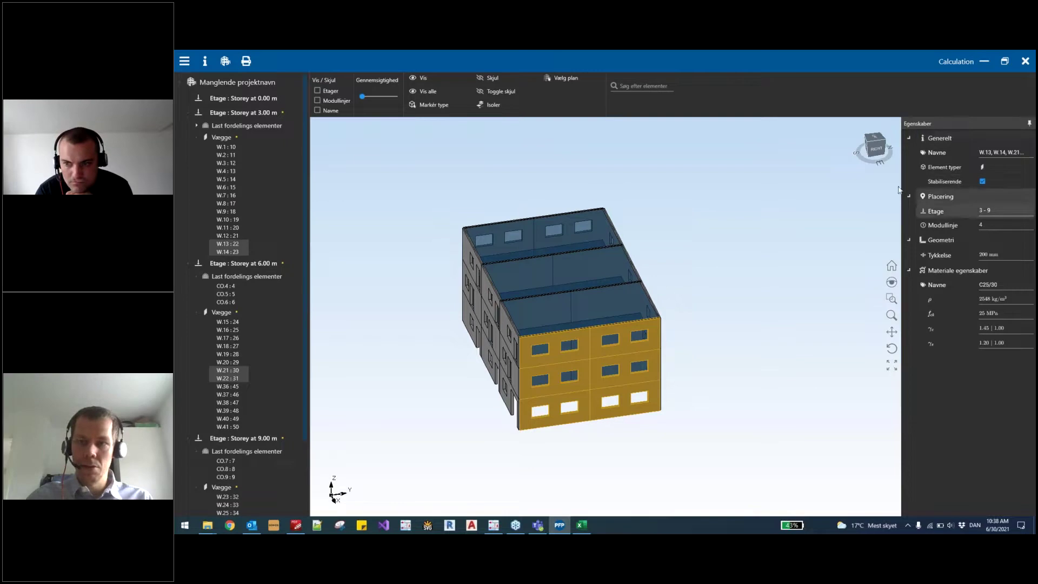
left_click(637, 243)
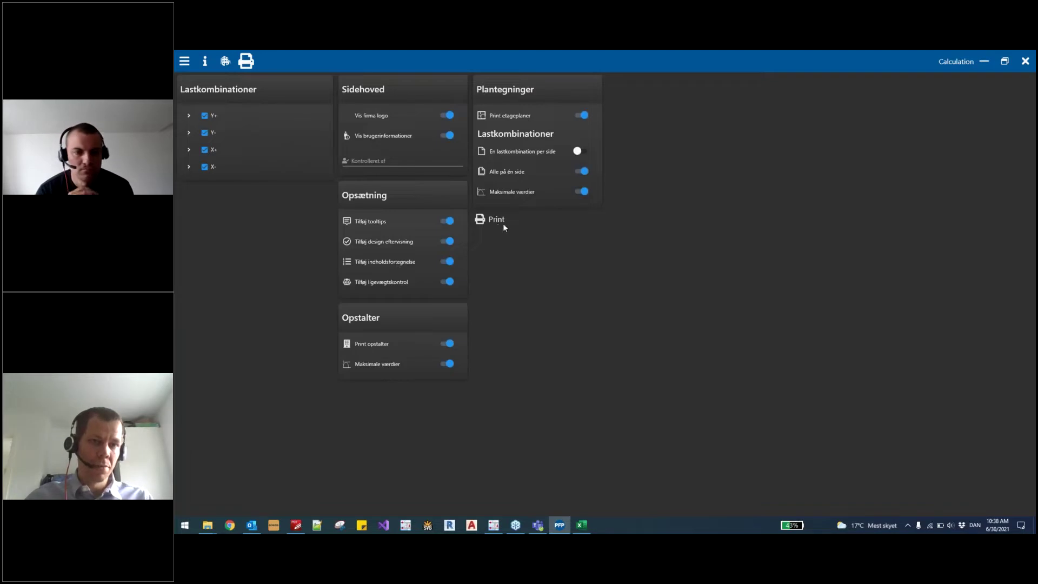
Step: Print the calculation report with all four load combinations and look through its section 4.2 Modullinje 2
left_click(498, 220)
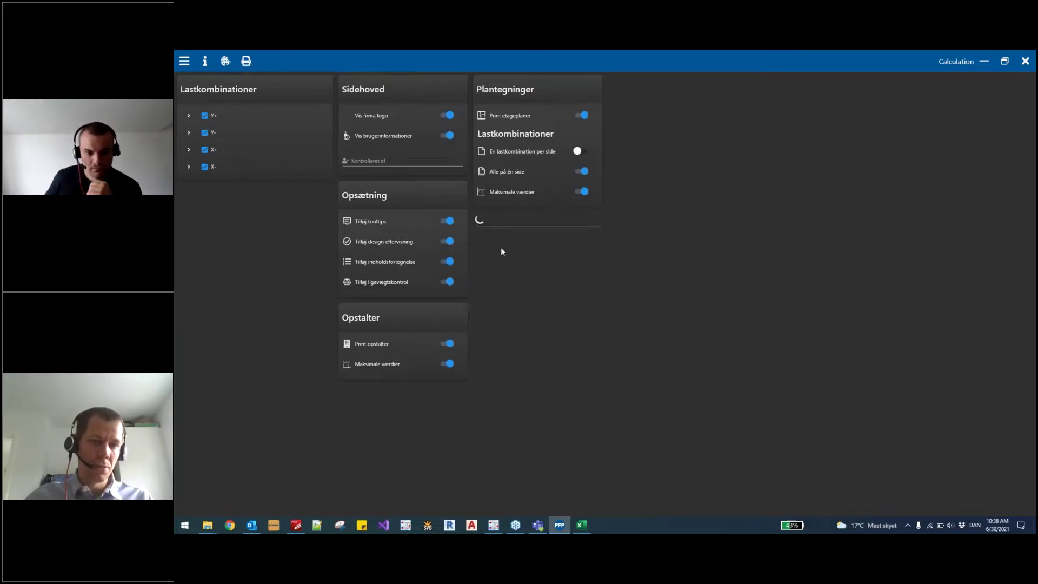
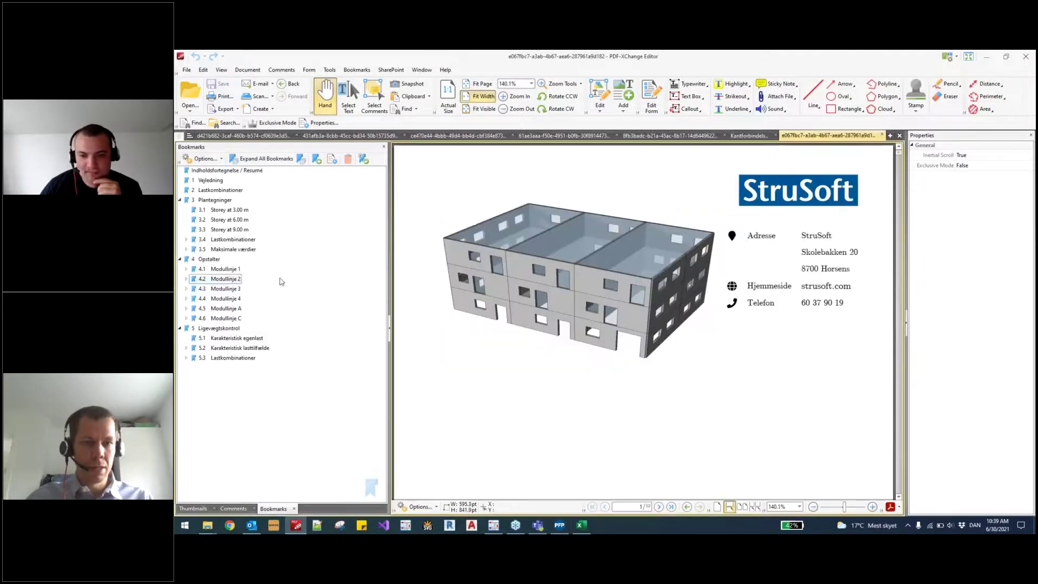
left_click(225, 279)
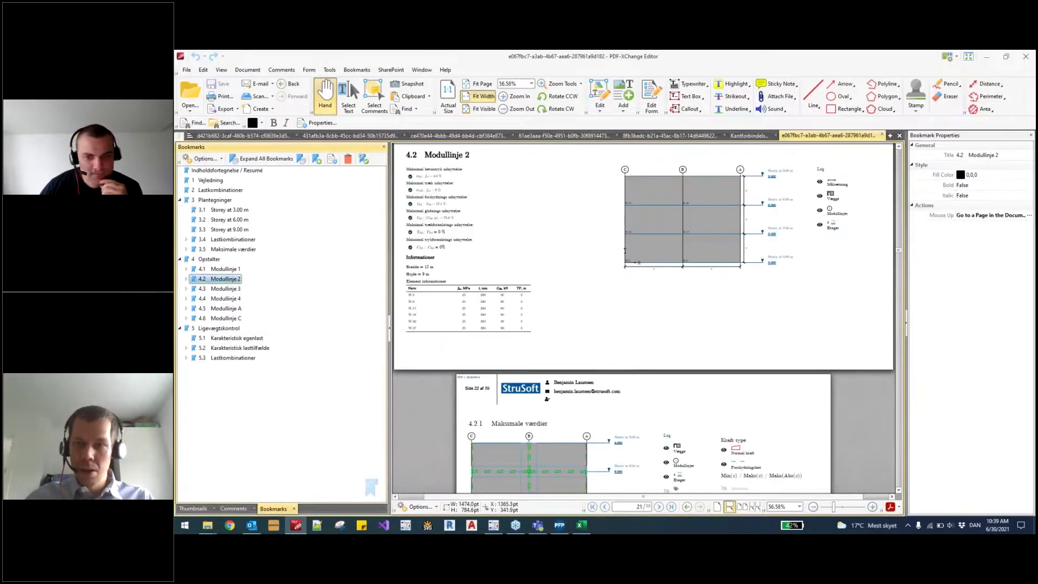
scroll(555, 248, "down", 3)
scroll(555, 247, "up", 10)
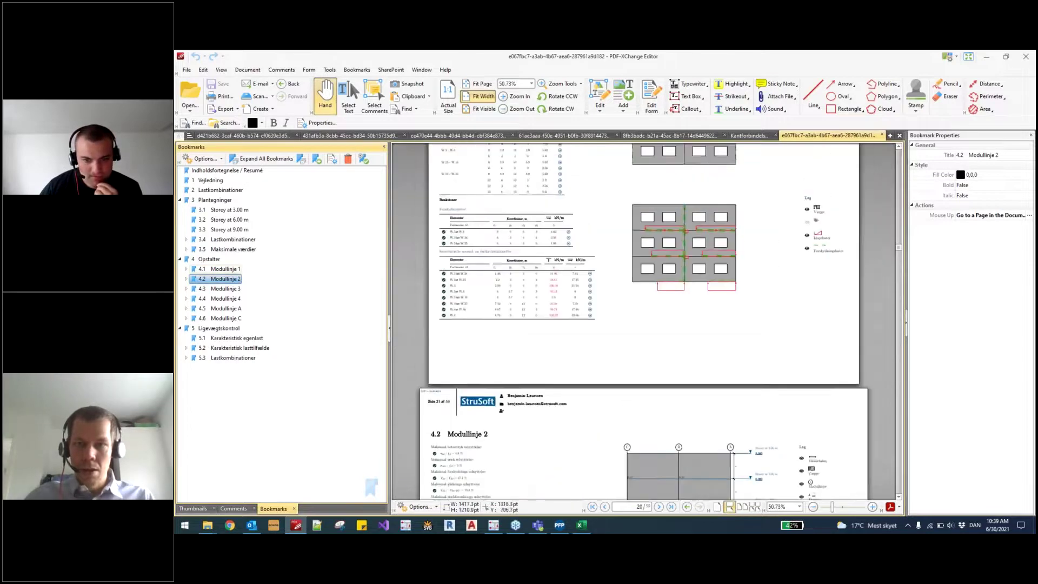
Step: Go to the floor plan in section 3.1 Storey at 3.00 m of the report
key("Up")
key("Up")
key("Up")
key("Up")
key("Up")
key("Up")
key("Up")
key("Return")
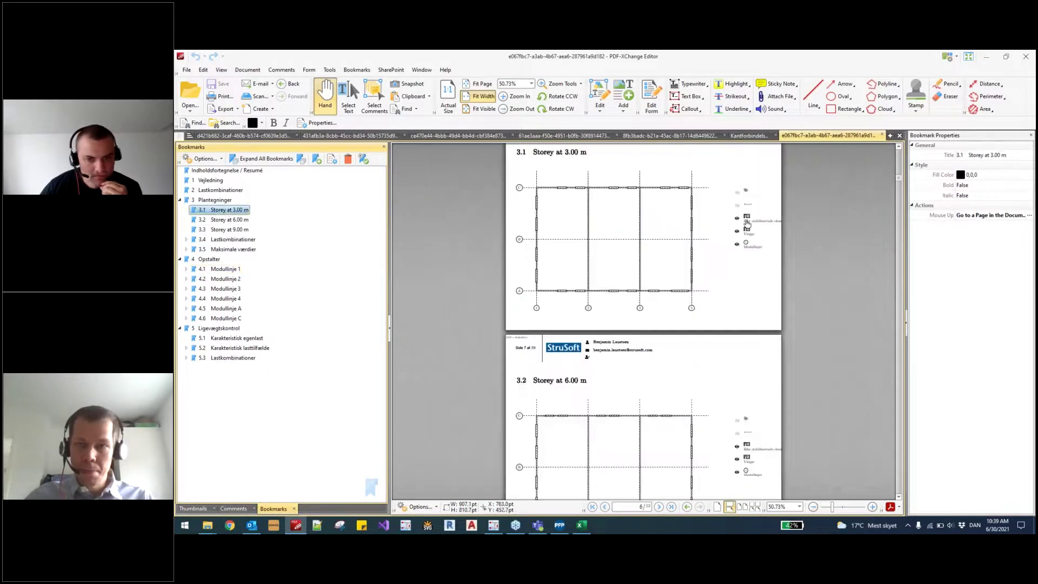
Step: In the report's 3.1 Storey at 3.00 m plan, toggle the Ikke stabiliserende elementer layer off and on to compare stabilising walls with all walls
scroll(755, 224, "up", 3)
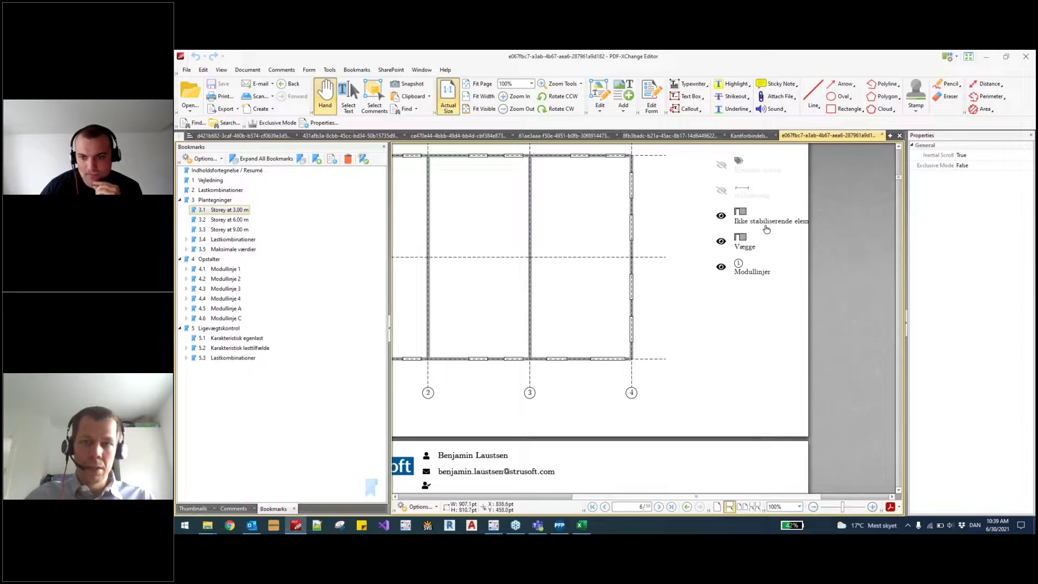
scroll(501, 227, "down", 2)
scroll(501, 227, "up", 2)
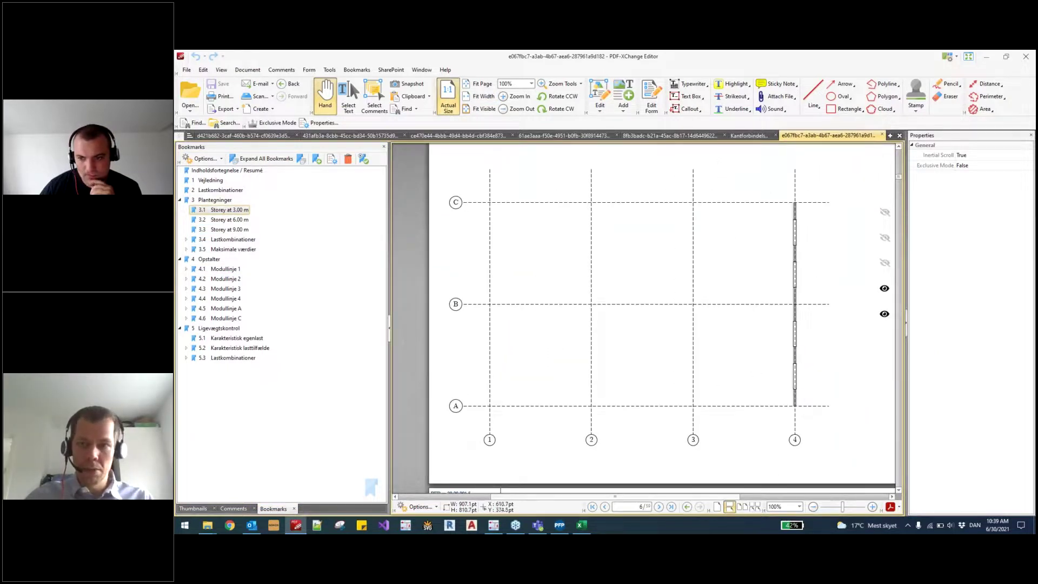
scroll(670, 323, "down", 1)
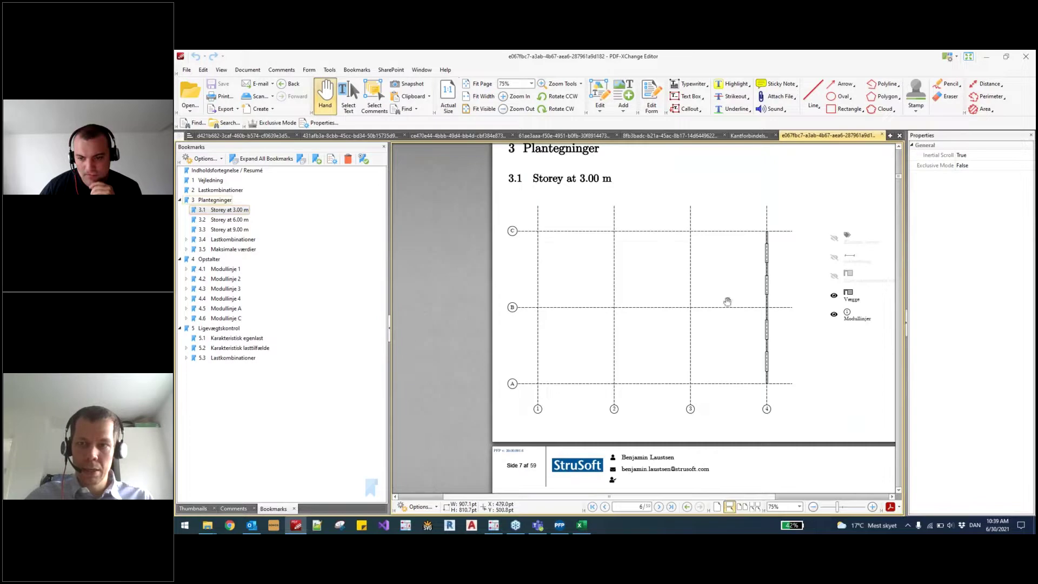
left_click(844, 285)
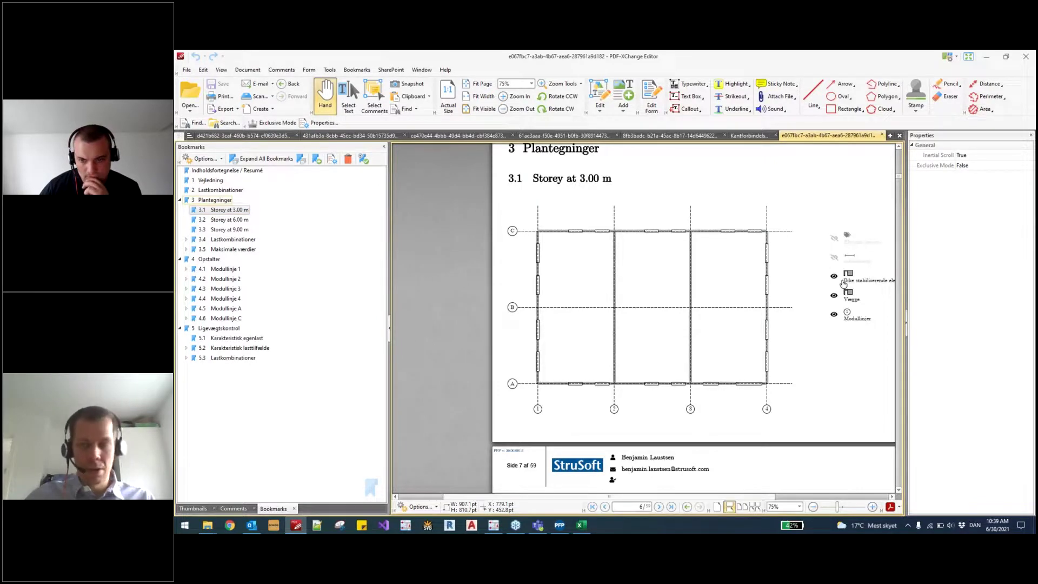
left_click(847, 280)
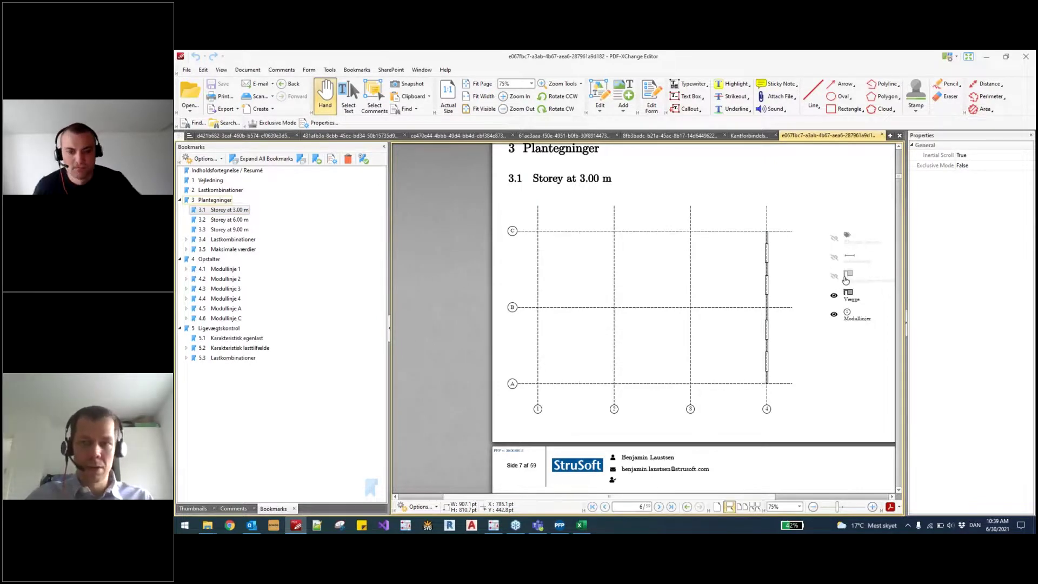
left_click(847, 279)
left_click(846, 280)
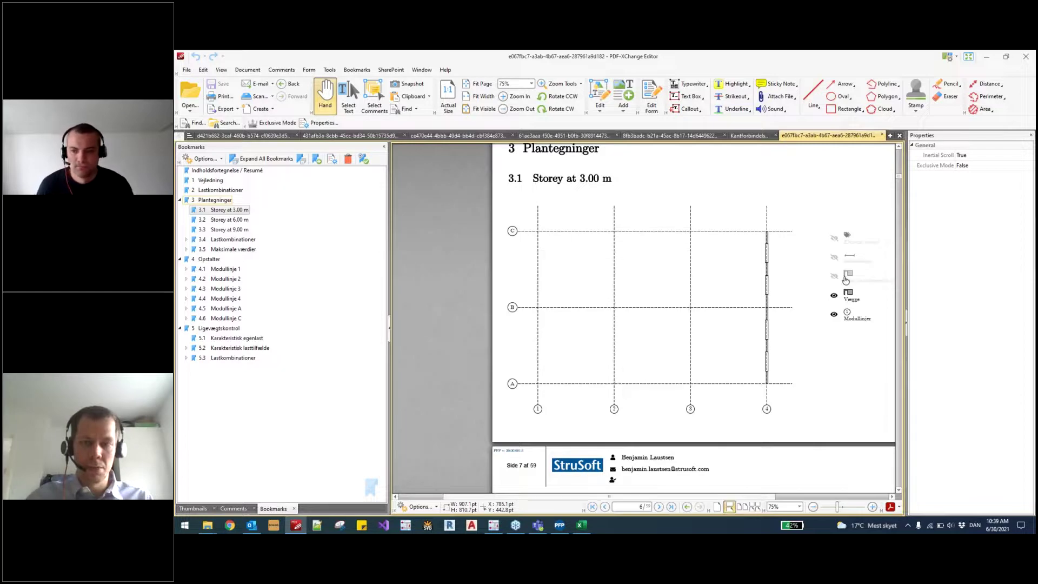
left_click(846, 280)
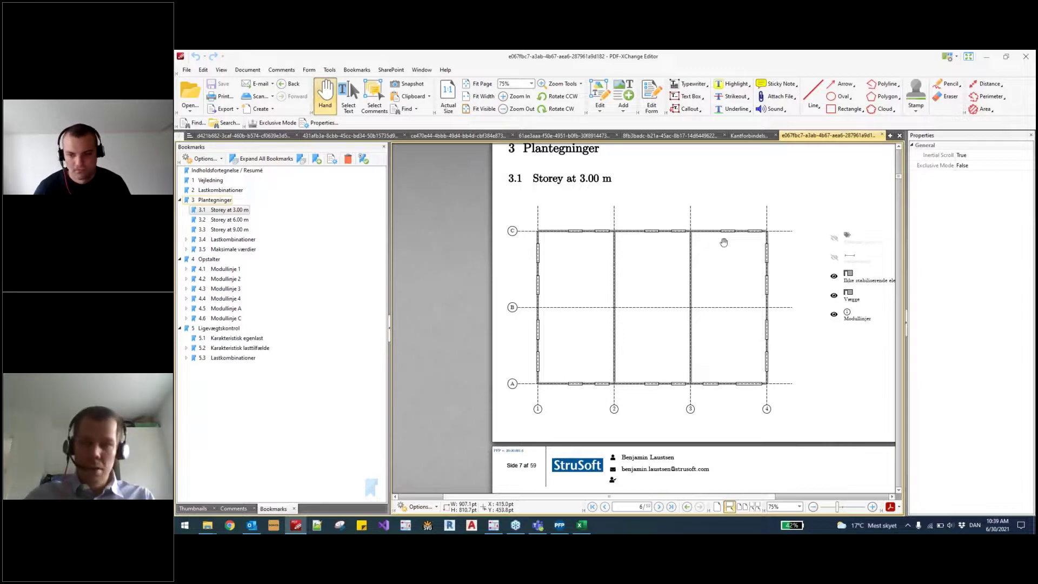
Step: Switch to FEM-Design and open Ligevægt.str from the Eksempler folder, discarding changes to the current model
left_click(985, 61)
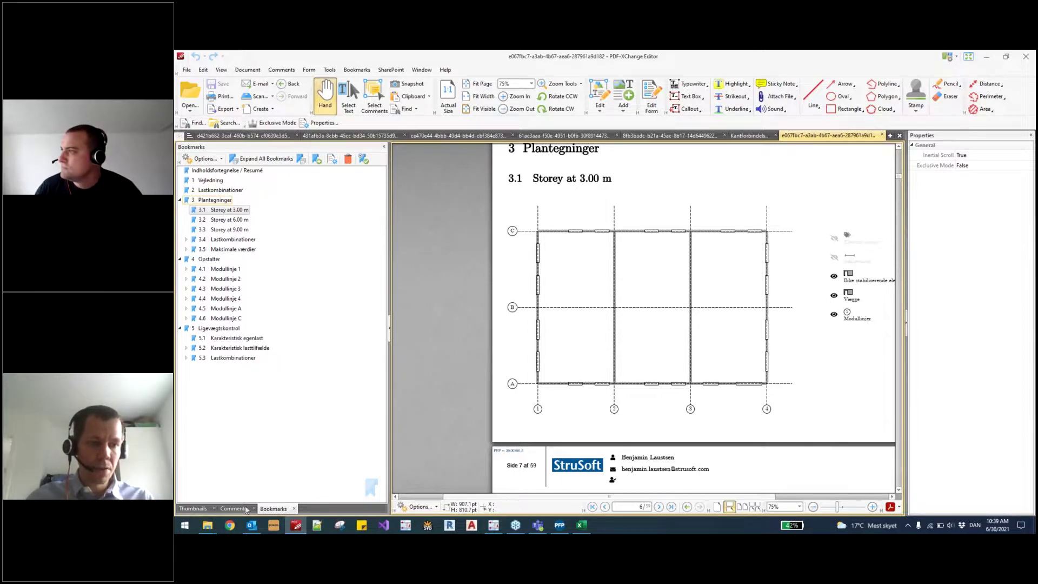
mouse_move(207, 523)
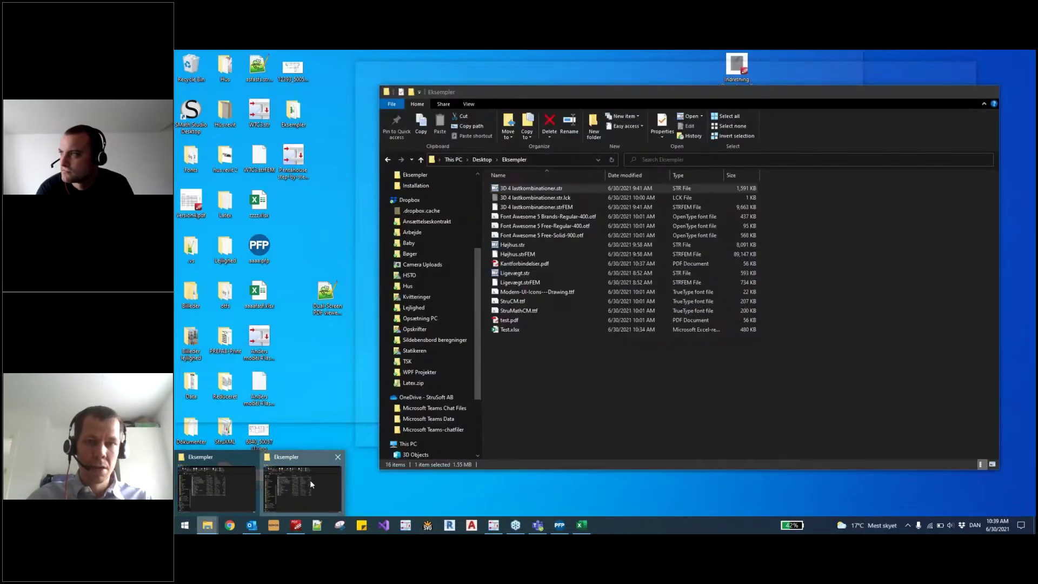
left_click(309, 481)
left_click(493, 525)
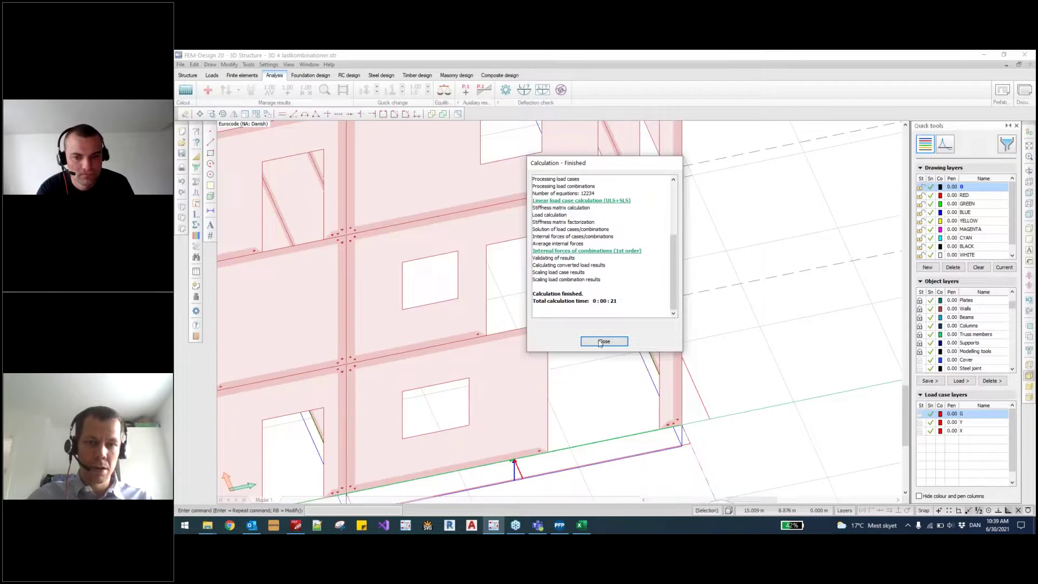
key("alt+Tab")
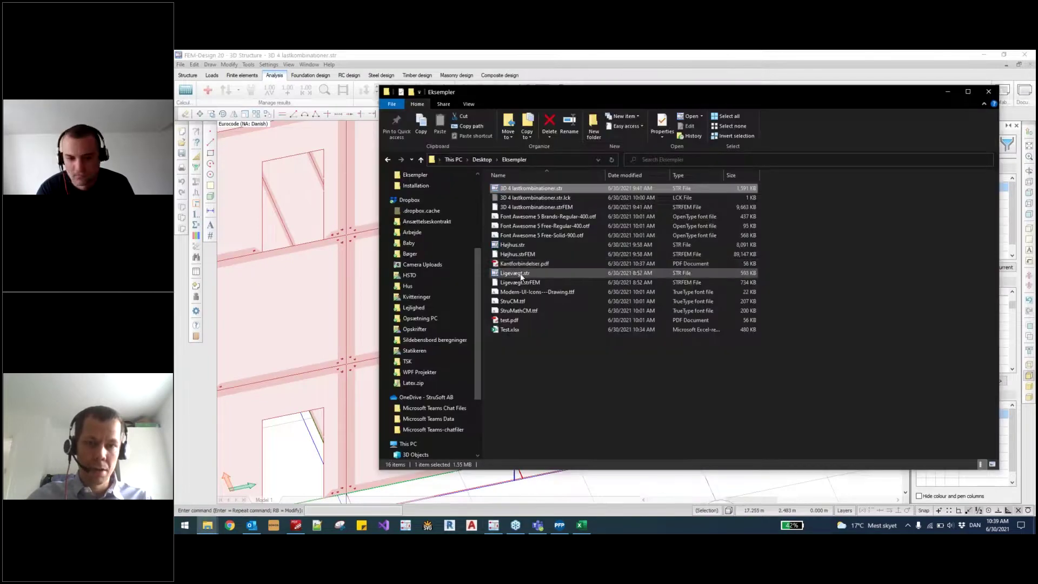
left_click(520, 273)
mouse_move(576, 278)
left_mouse_down()
mouse_move(308, 295)
mouse_move(346, 290)
left_mouse_up()
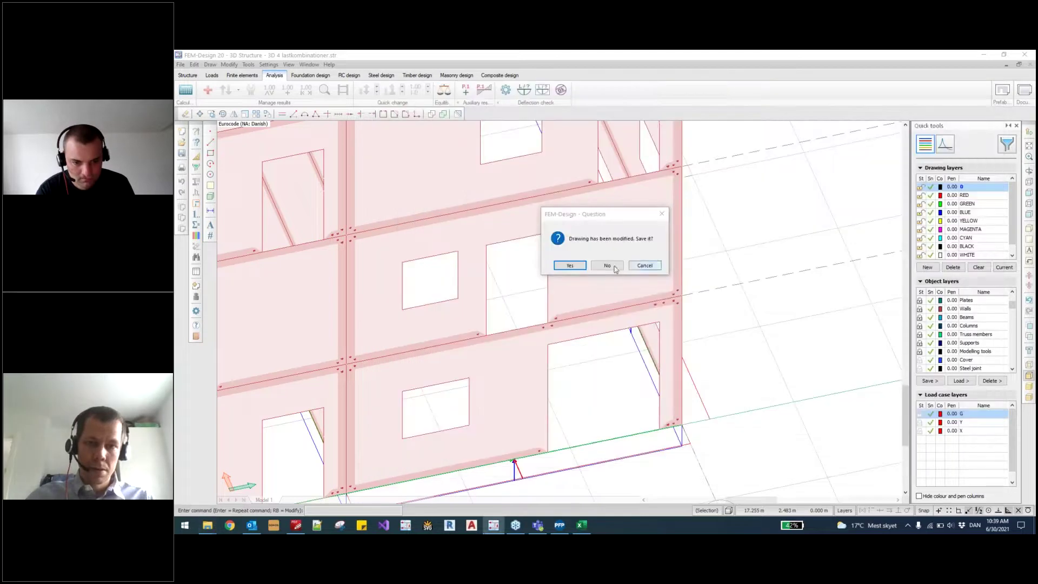
left_click(608, 266)
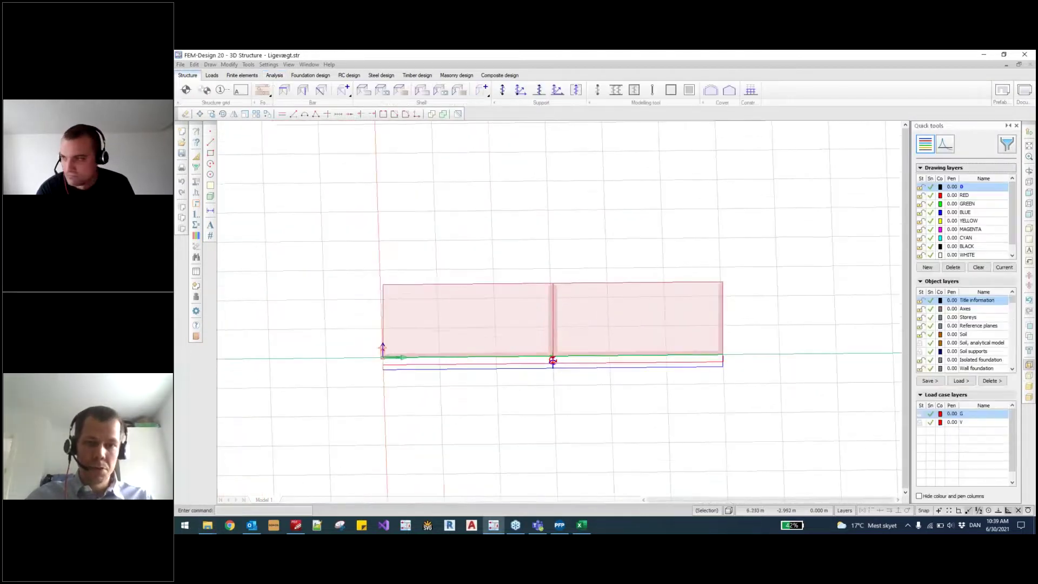
Step: Check the loads on the two walls for load case V, and switch the displayed load case to G
left_click(212, 76)
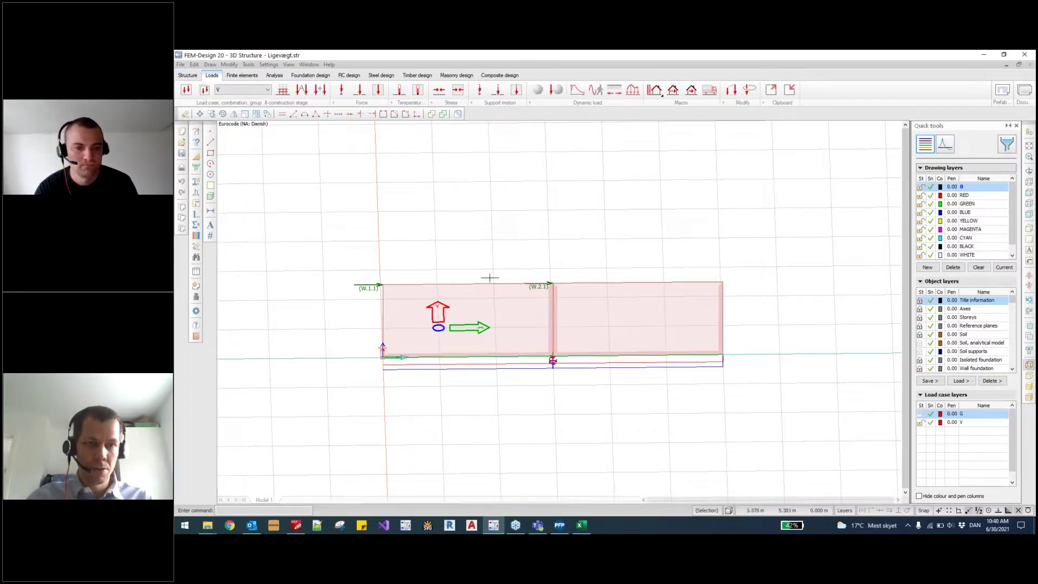
left_click(244, 90)
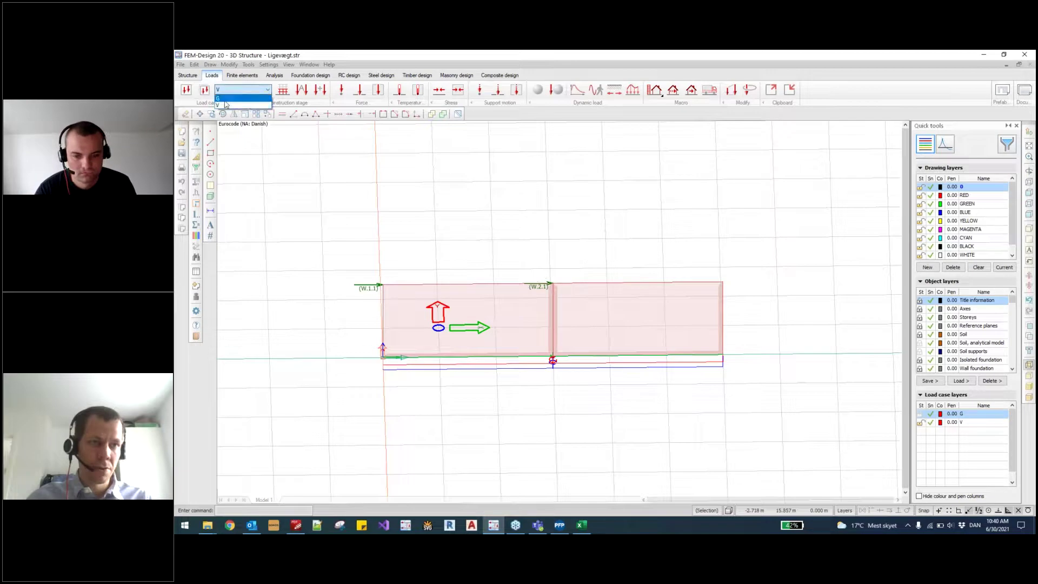
left_click(232, 98)
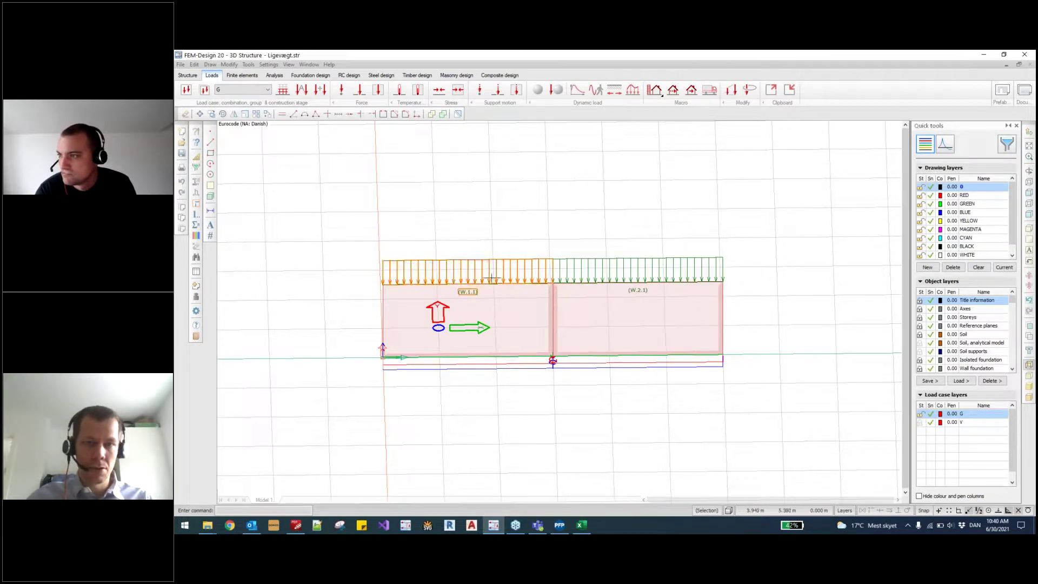
Step: Review the load combination setup and run the analysis for load combinations only
left_click(275, 75)
left_click(186, 90)
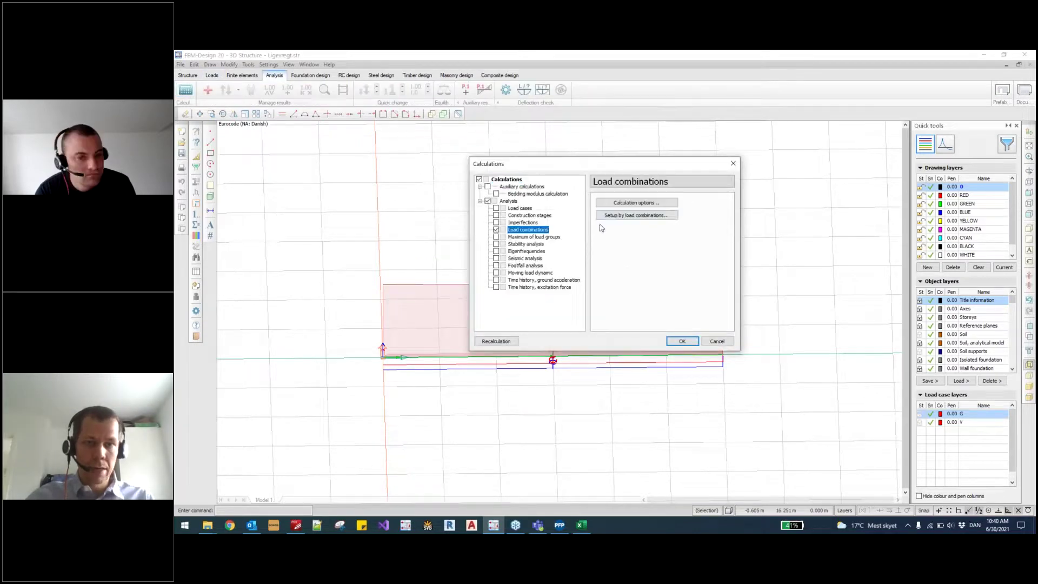
left_click(633, 215)
left_click(749, 380)
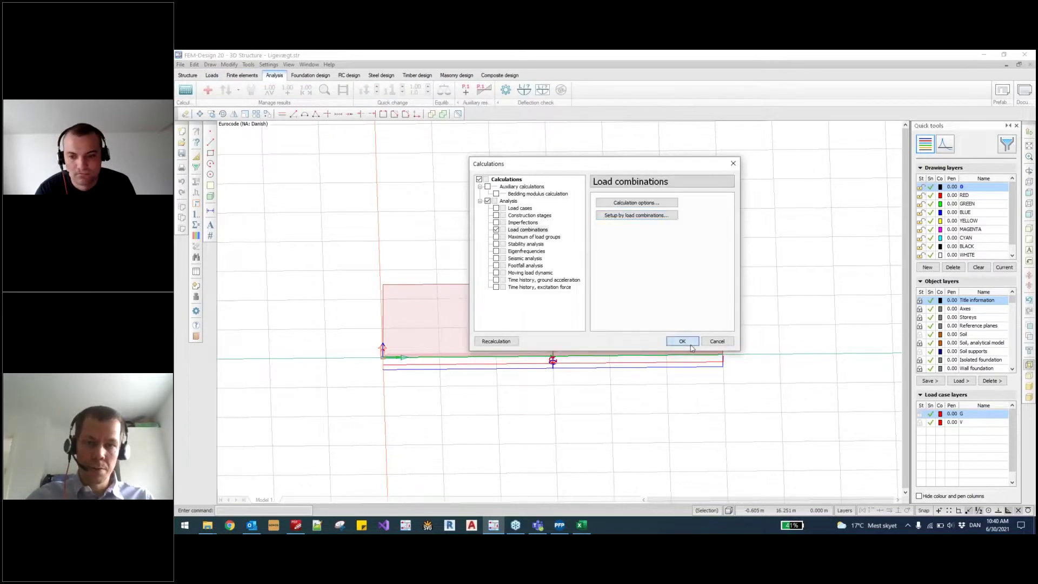
left_click(680, 341)
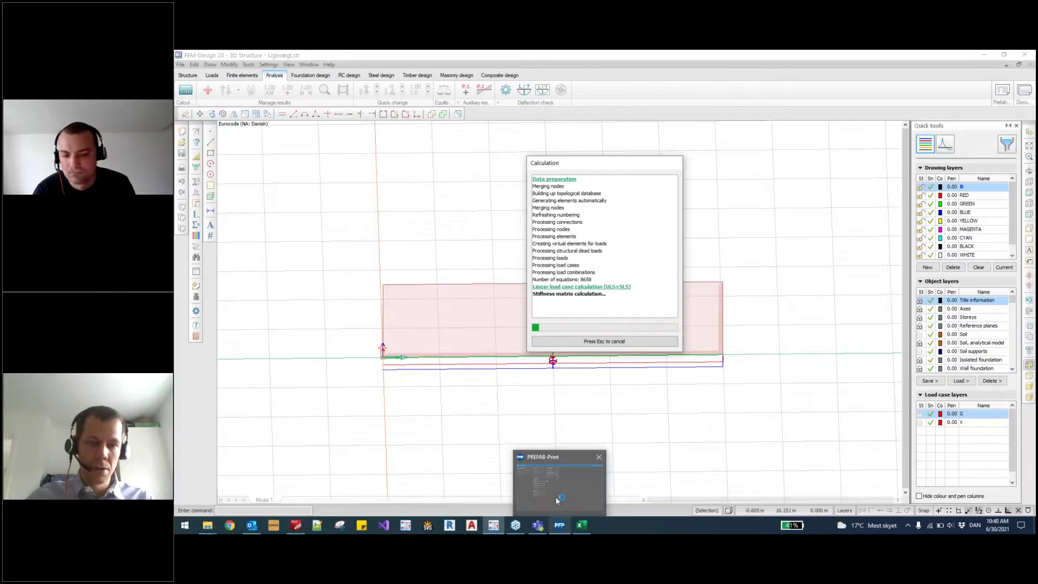
Step: Switch to PREFAB-Print and load the new FEM-Design calculation in place of the previous building
left_click(559, 523)
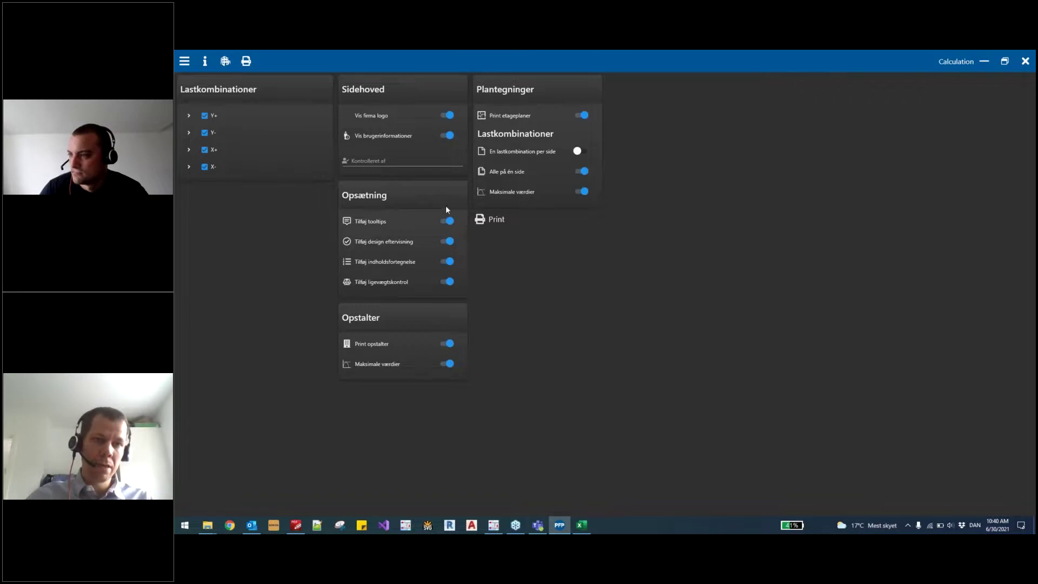
left_click(517, 524)
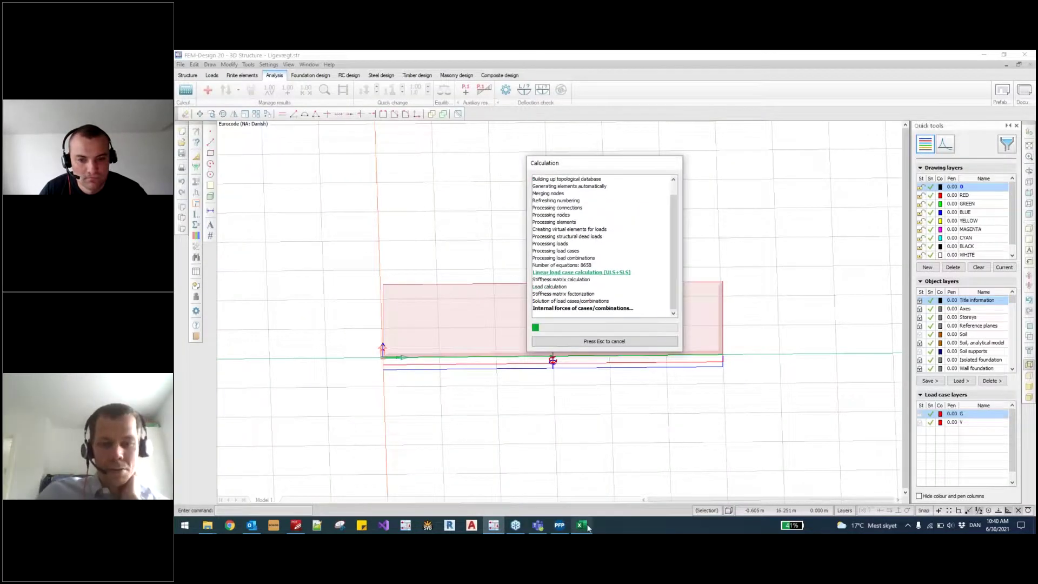
mouse_move(588, 531)
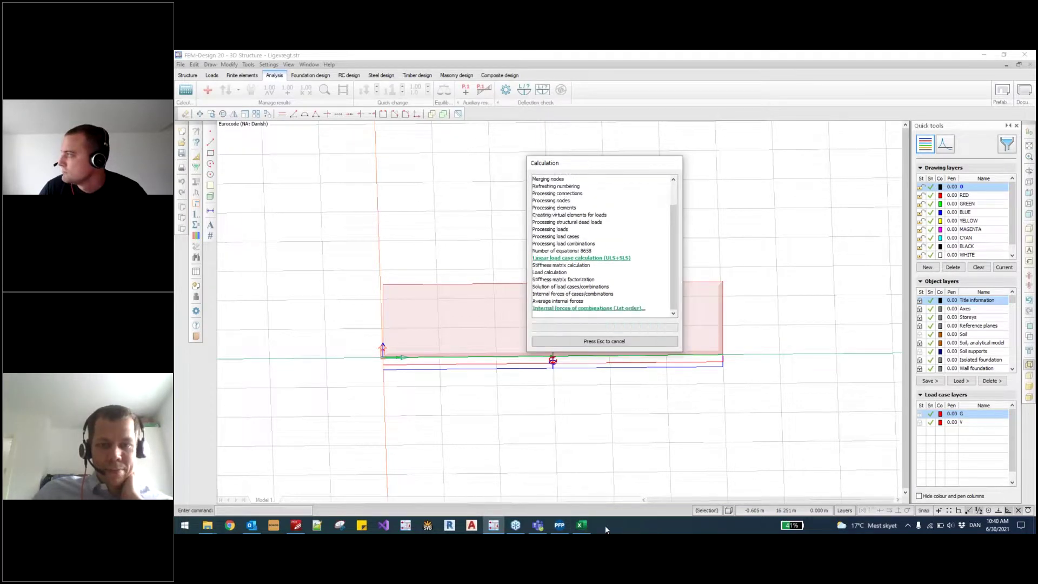
left_click(556, 505)
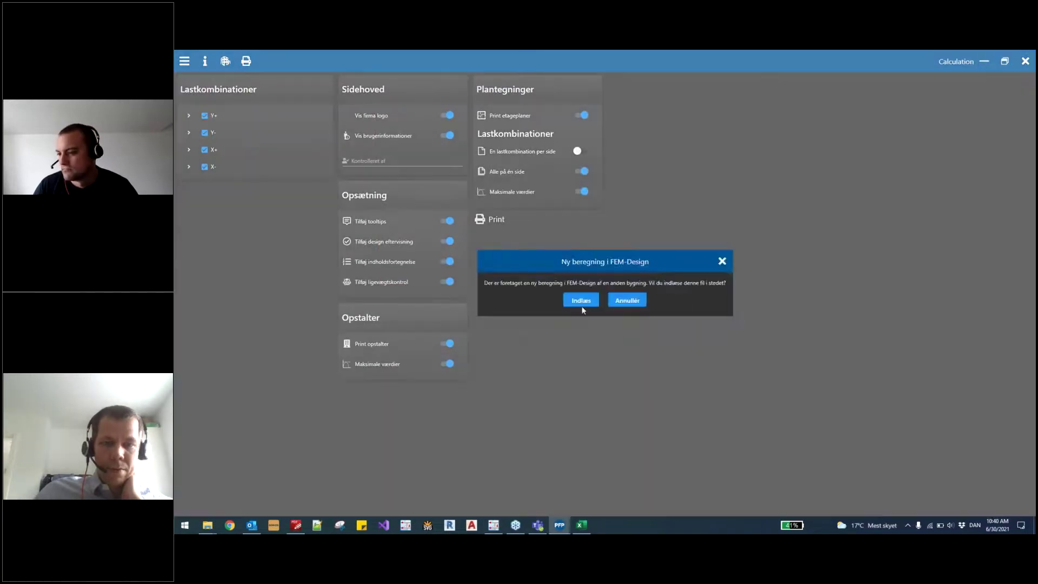
left_click(580, 301)
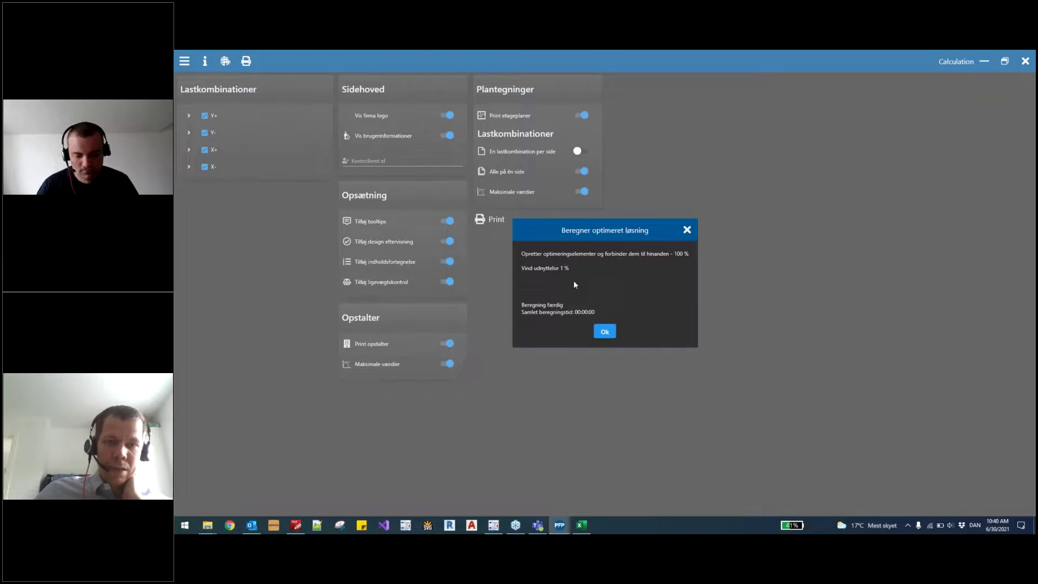
left_click(605, 332)
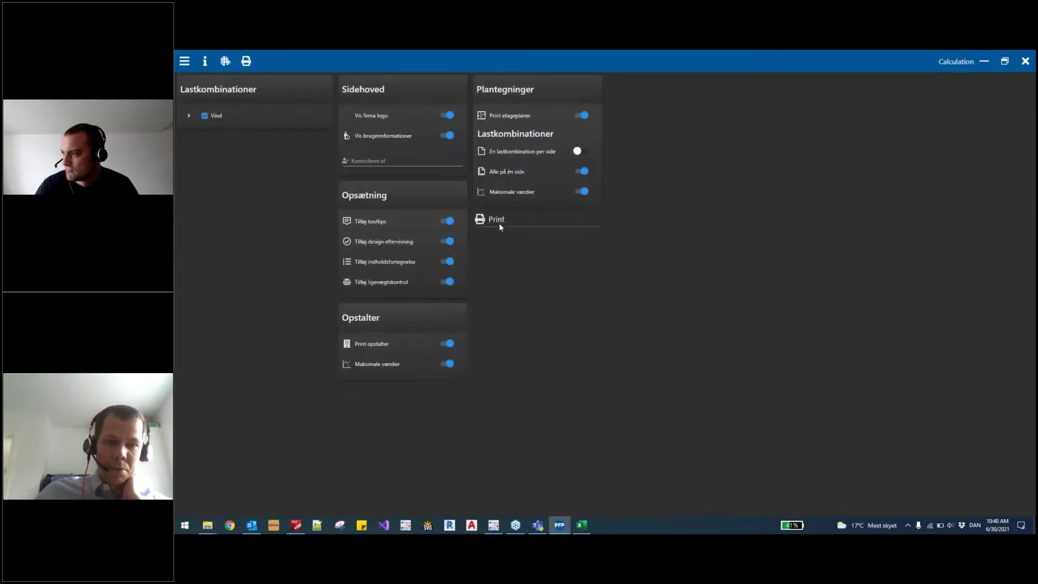
Step: Print the report for load combination Vind with Print etageplaner turned off, and skim it as far as section 2 Lastkombinationer
left_click(583, 117)
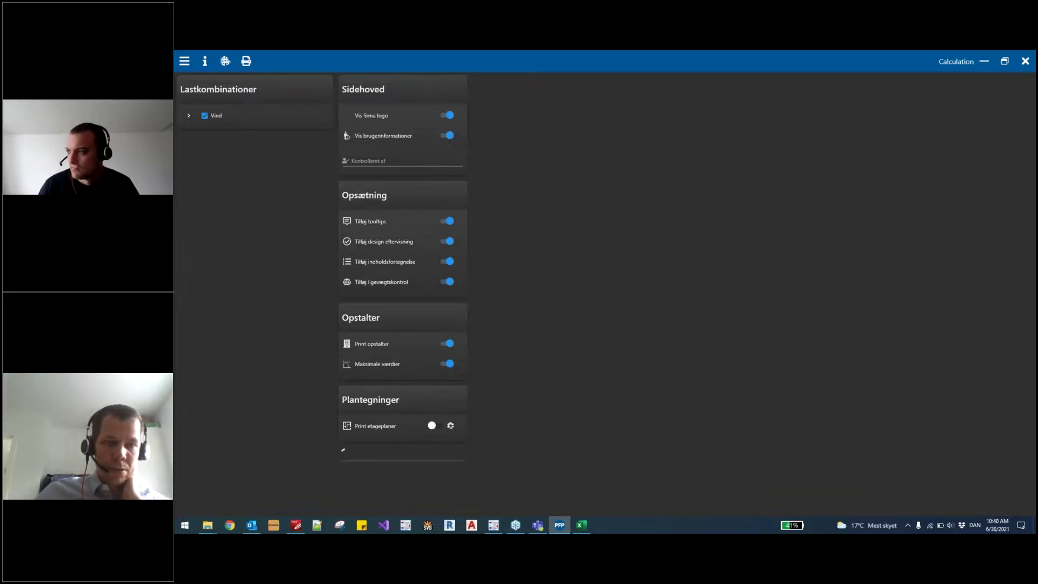
key("ctrl+8")
scroll(470, 231, "down", 10)
scroll(469, 232, "up", 4)
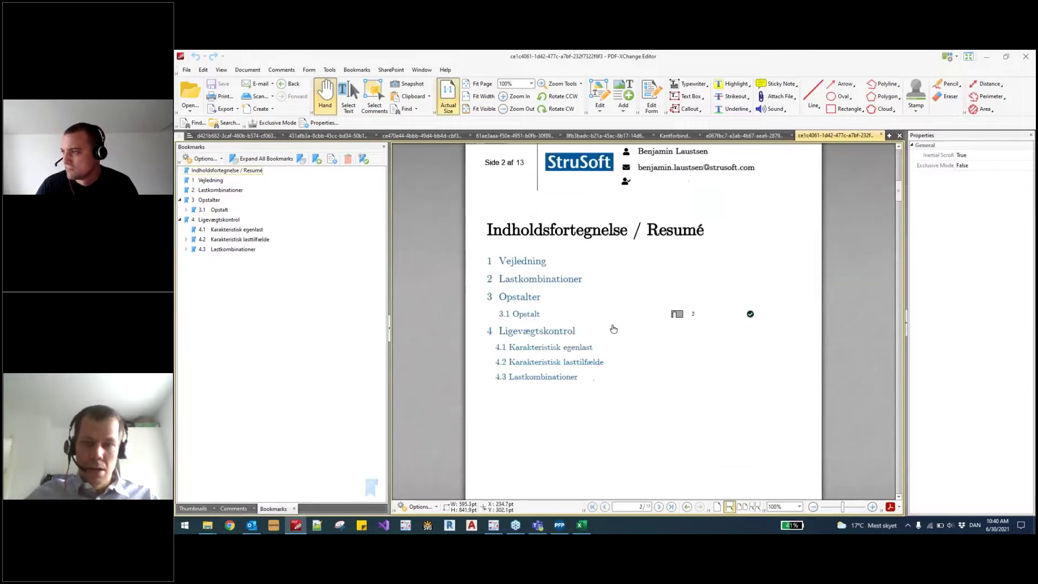
scroll(613, 330, "down", 1)
scroll(698, 246, "down", 8)
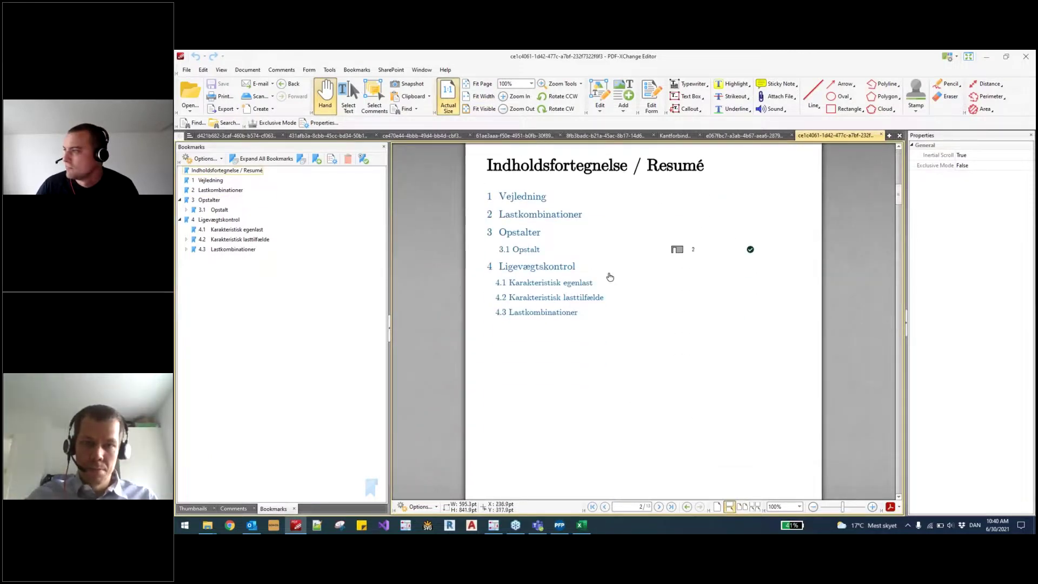
scroll(710, 299, "down", 15)
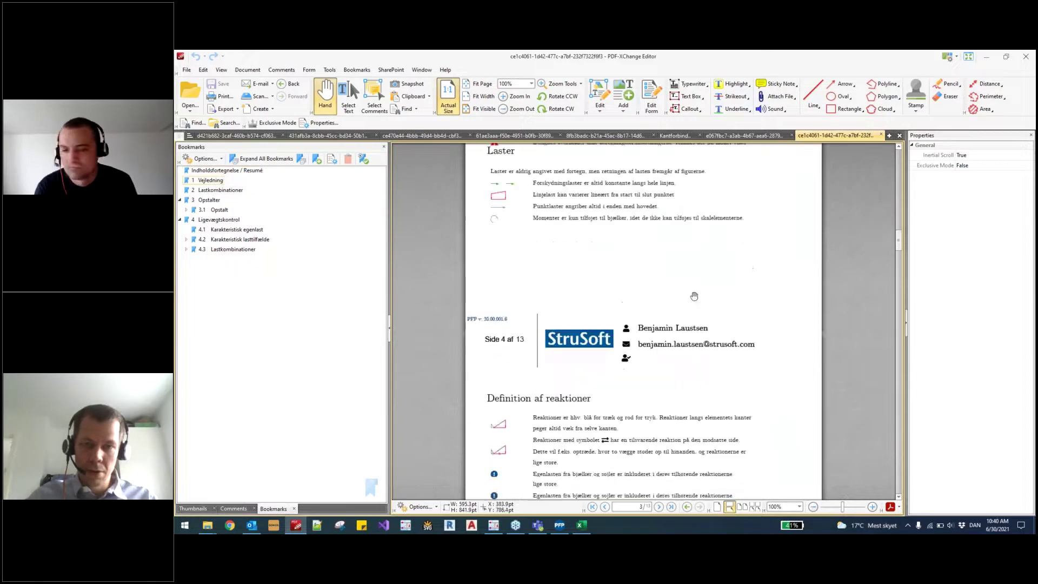
scroll(683, 289, "up", 2)
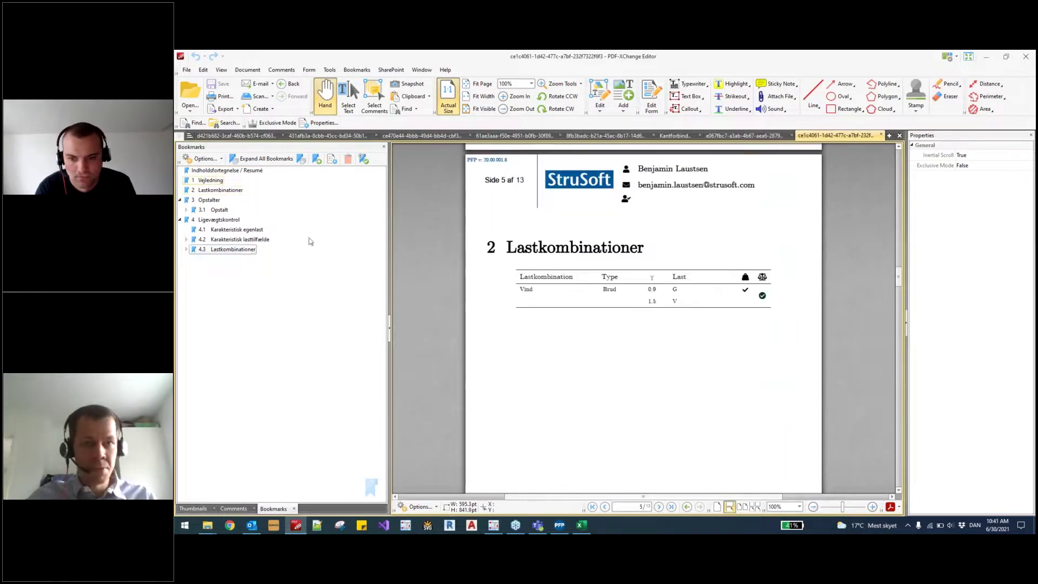
Step: Go to section 4 Ligevægtskontrol and examine the 4.1 Karakteristisk egenlast table of self-weights and moments for W.1 and W.2
left_click(225, 221)
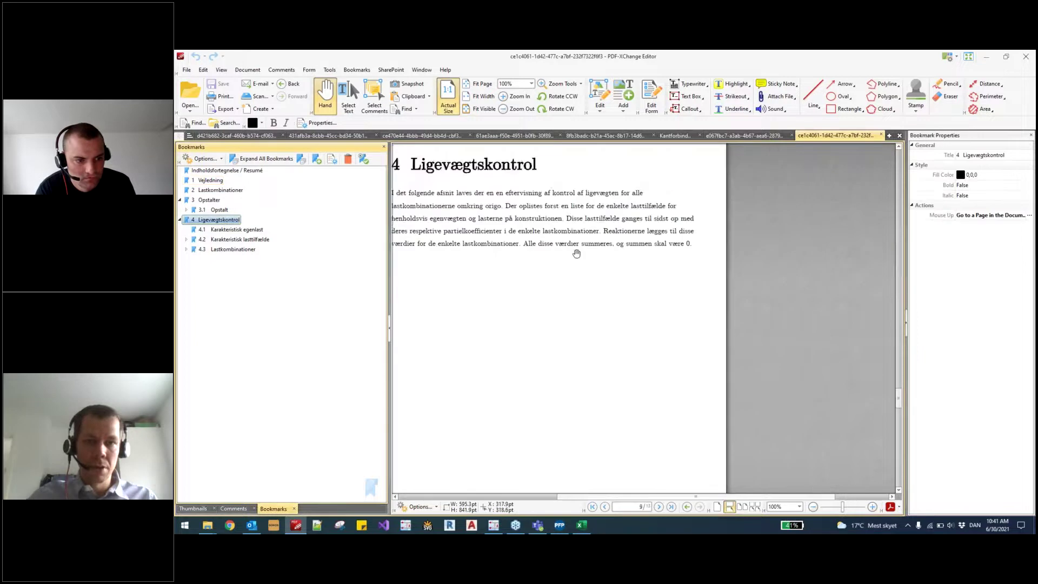
scroll(621, 241, "down", 10)
left_click(598, 269)
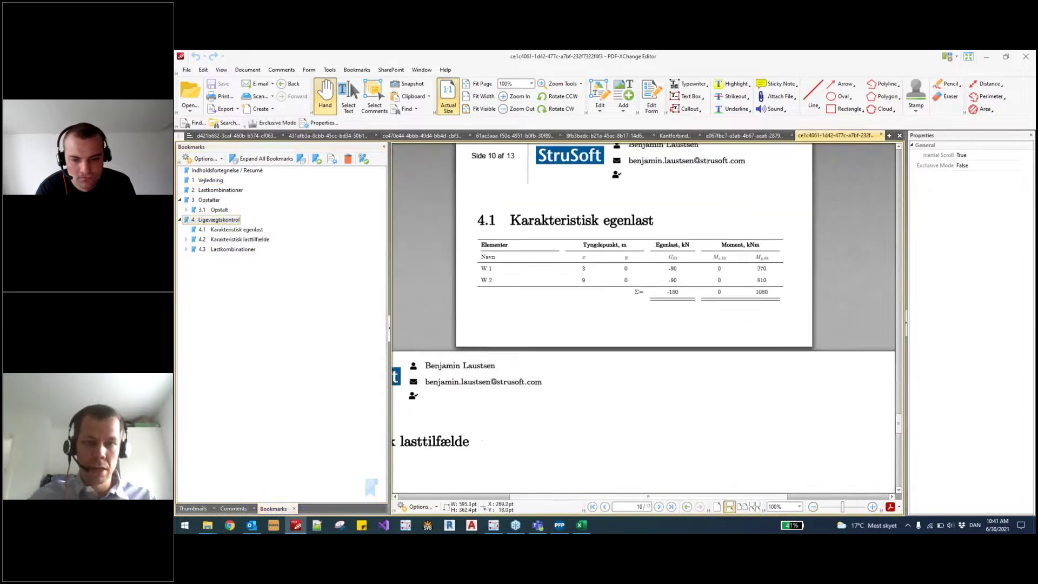
scroll(660, 223, "up", 5)
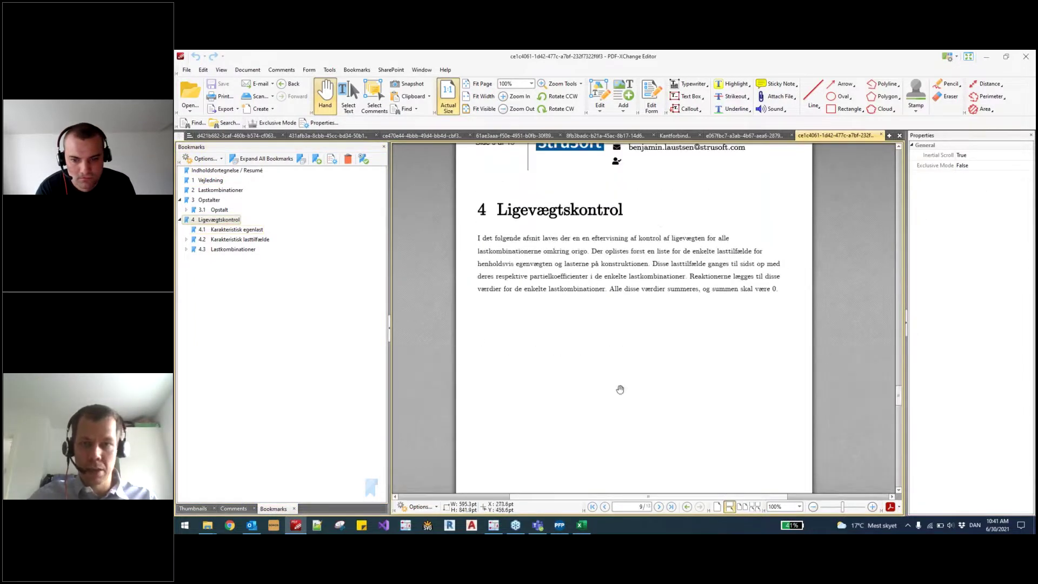
scroll(621, 387, "down", 5)
scroll(622, 382, "down", 3)
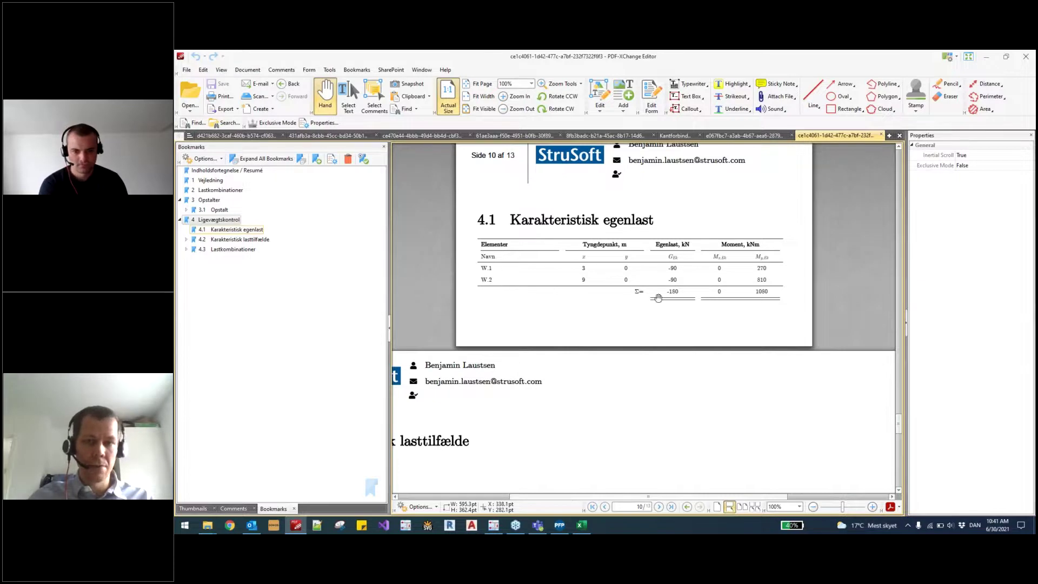
scroll(670, 273, "up", 1, "ctrl")
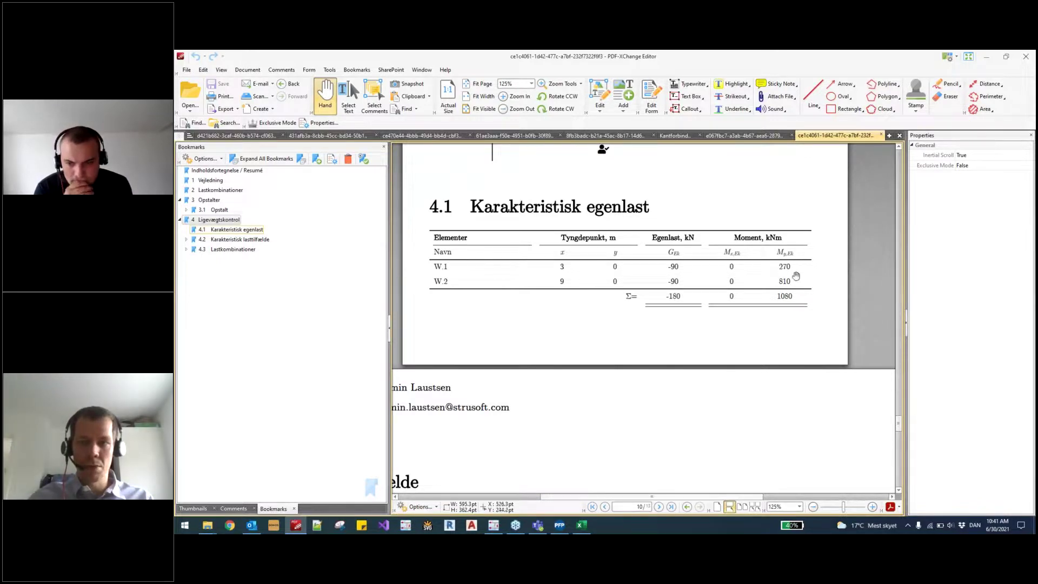
Step: Close the finished calculation in FEM-Design and check both walls' midpoints against the Tyngdepunkt coordinates in report table 4.1
left_click(491, 526)
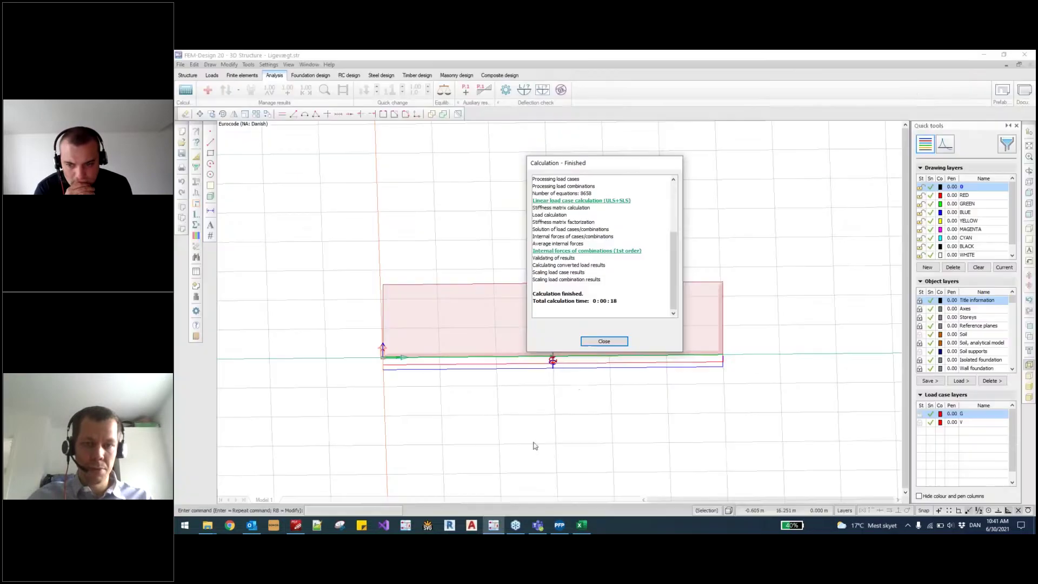
left_click(600, 342)
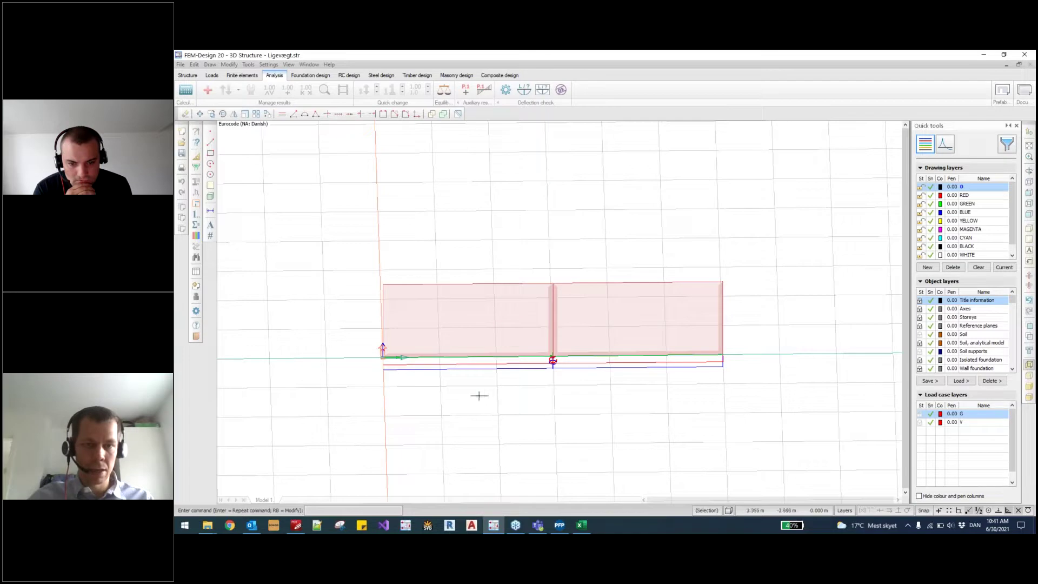
key("alt+Tab")
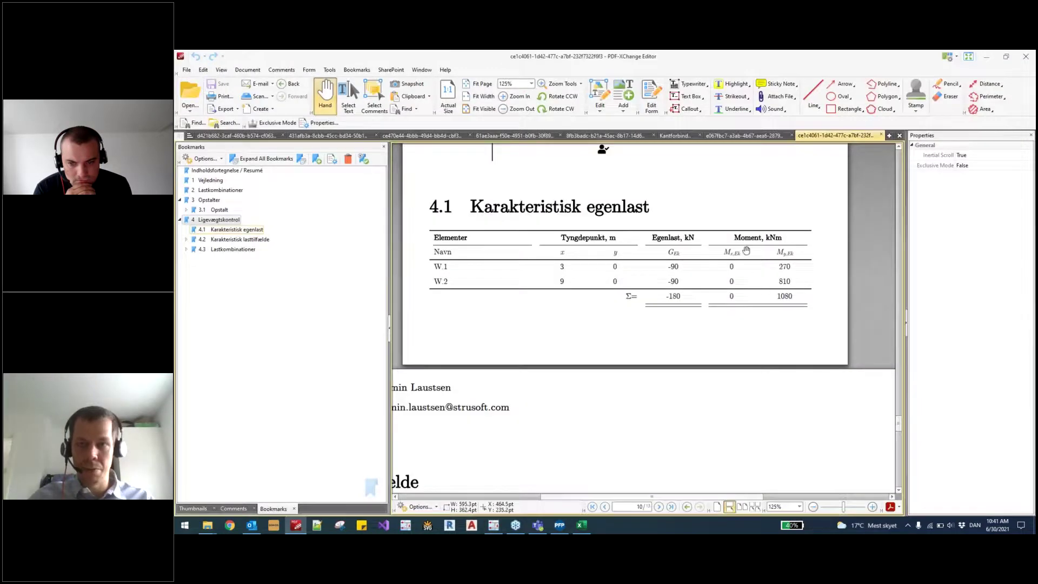
scroll(748, 207, "down", 1, "ctrl")
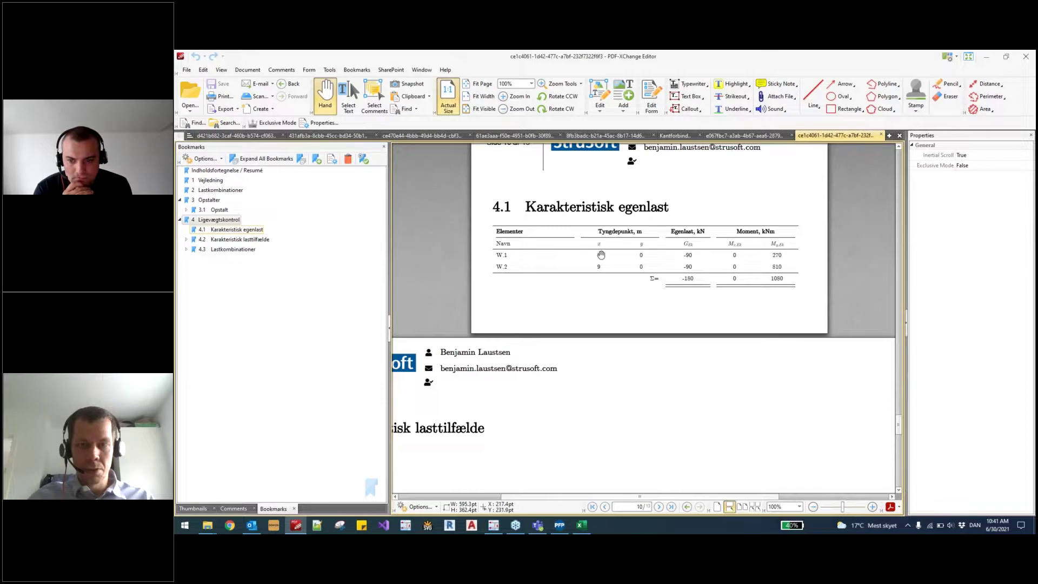
key("alt+Tab")
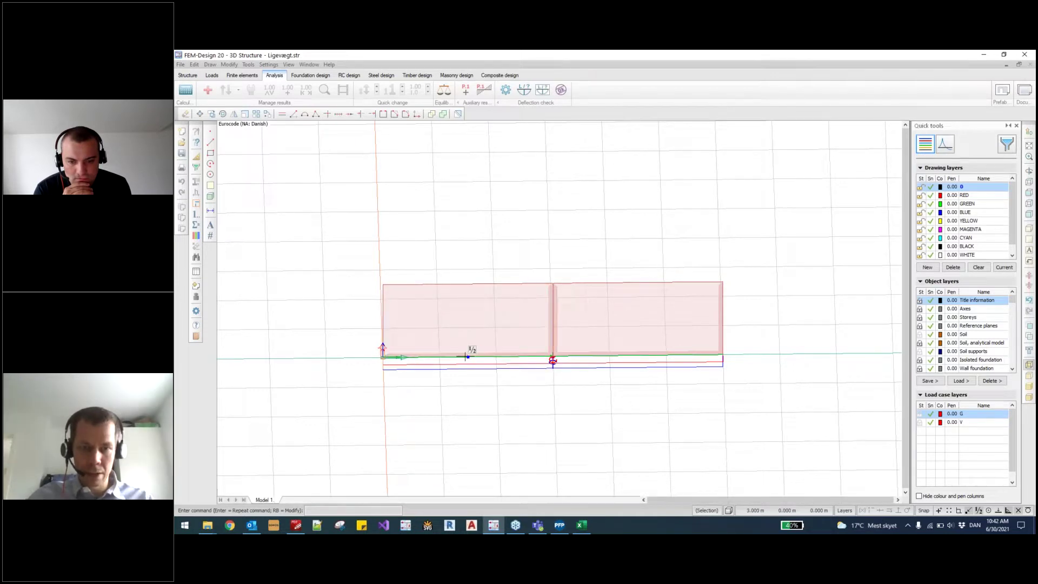
mouse_move(466, 357)
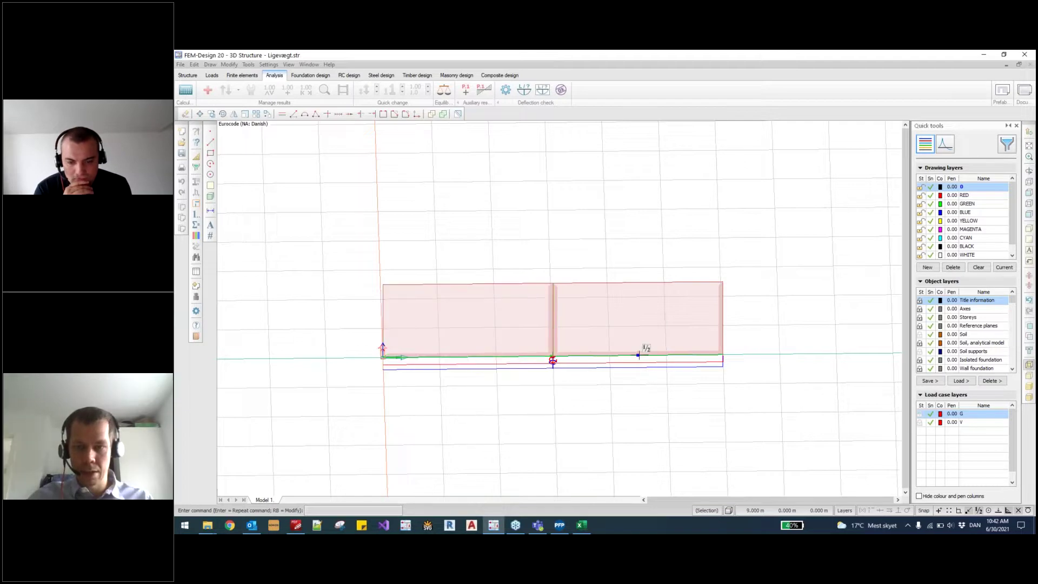
key("alt+Tab")
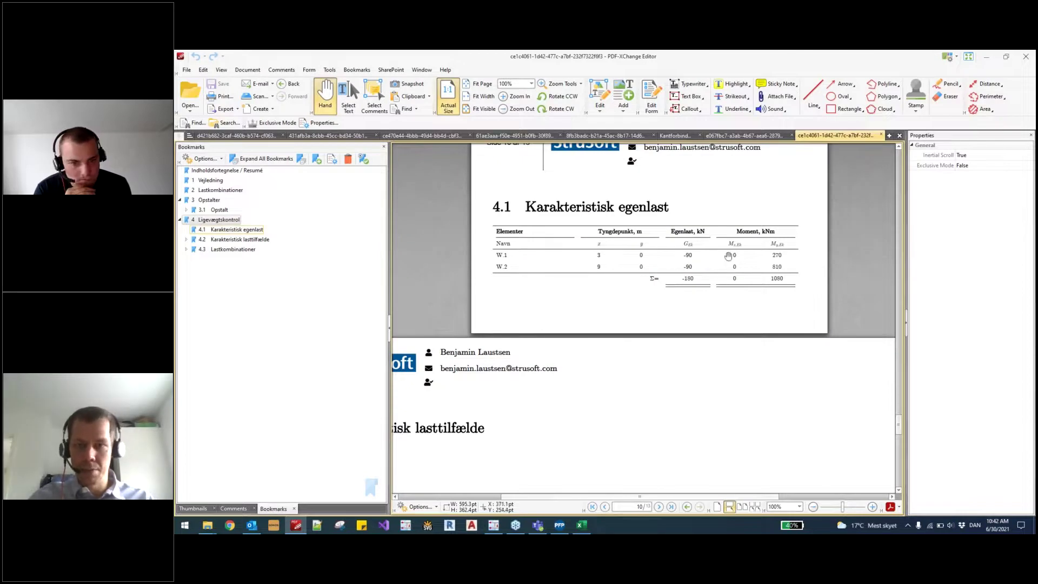
Step: Examine the Linjelaster table in section 4.2.1 G and compare its loads and resultants with the line loads in the FEM-Design model
scroll(790, 223, "down", 1)
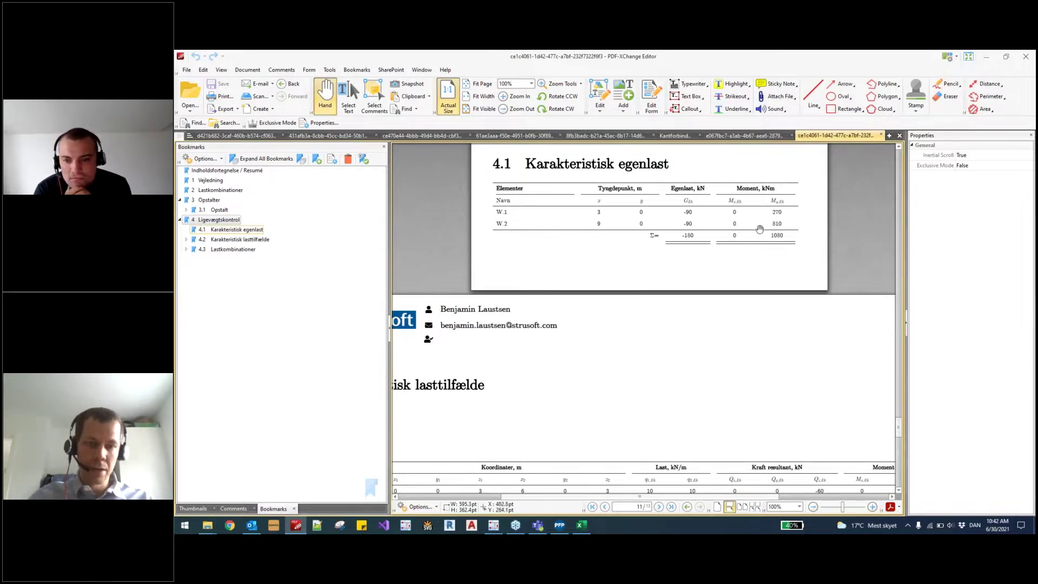
scroll(763, 227, "down", 1, "ctrl")
scroll(757, 222, "down", 3)
scroll(692, 245, "down", 1)
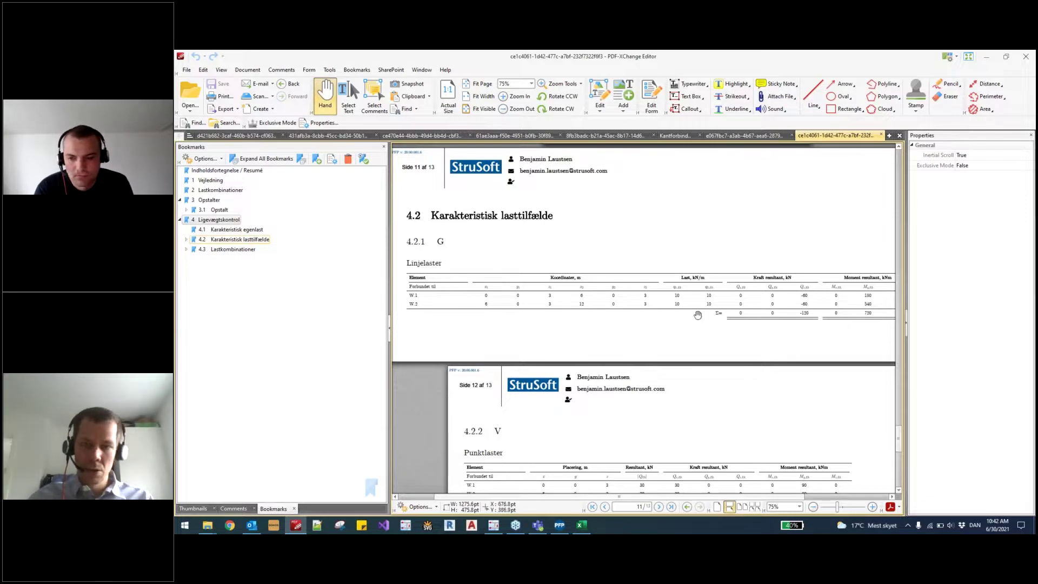
left_click_drag(822, 330, 766, 339)
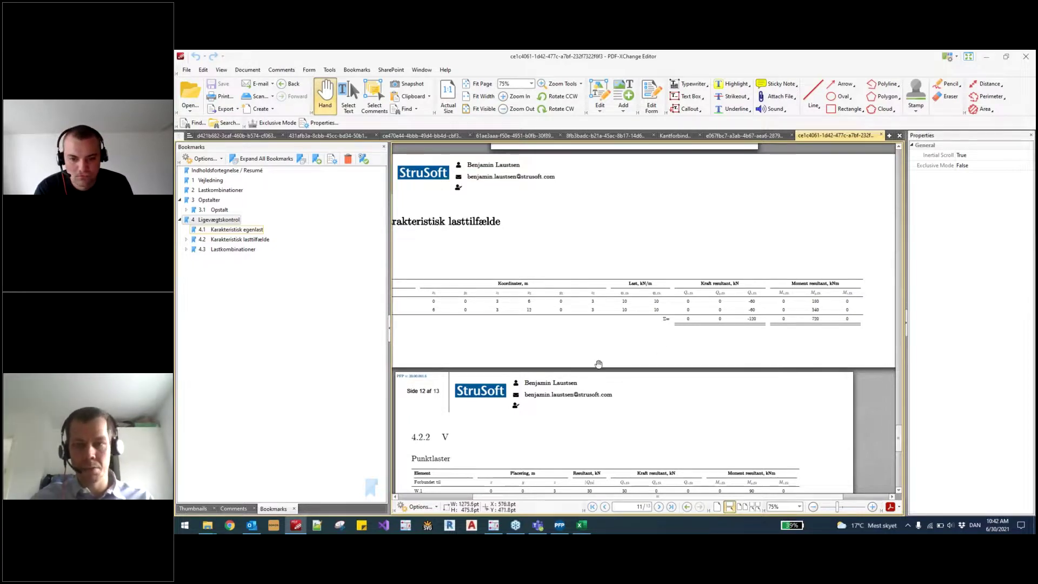
left_click_drag(563, 309, 644, 313)
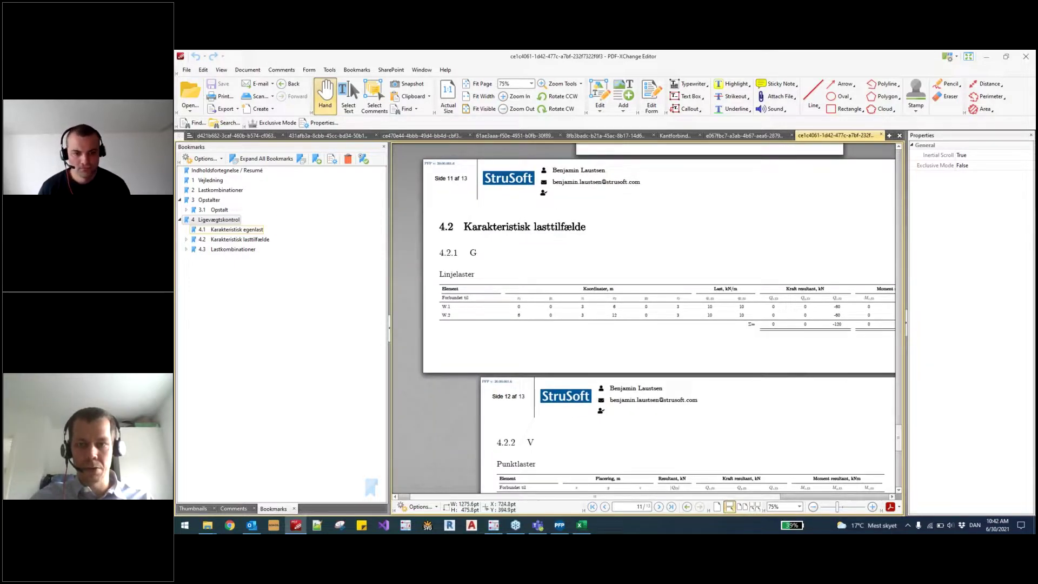
left_click_drag(750, 337, 680, 338)
left_click_drag(486, 342, 642, 329)
scroll(727, 318, "up", 1)
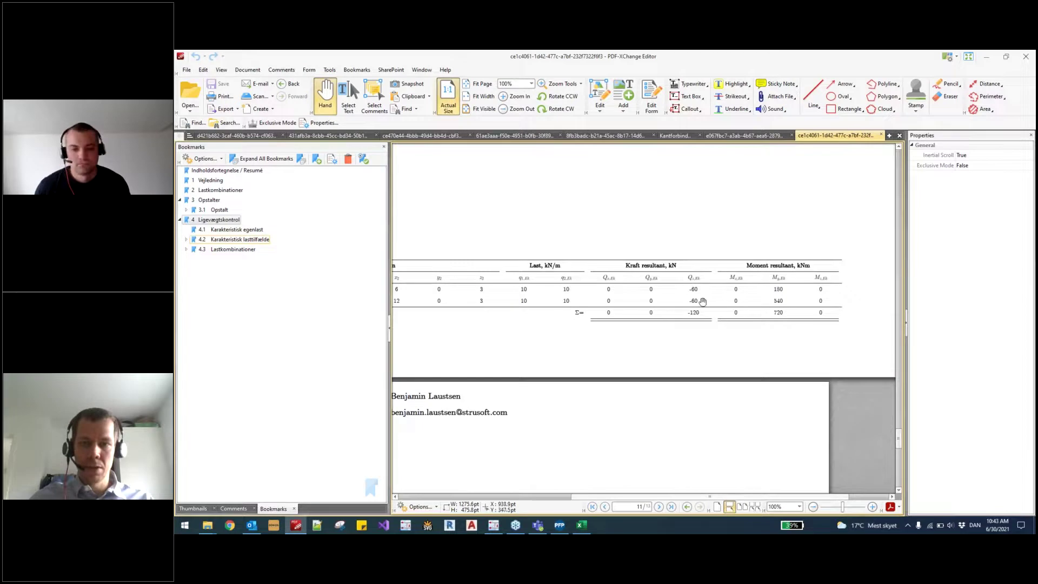
key("alt+Tab")
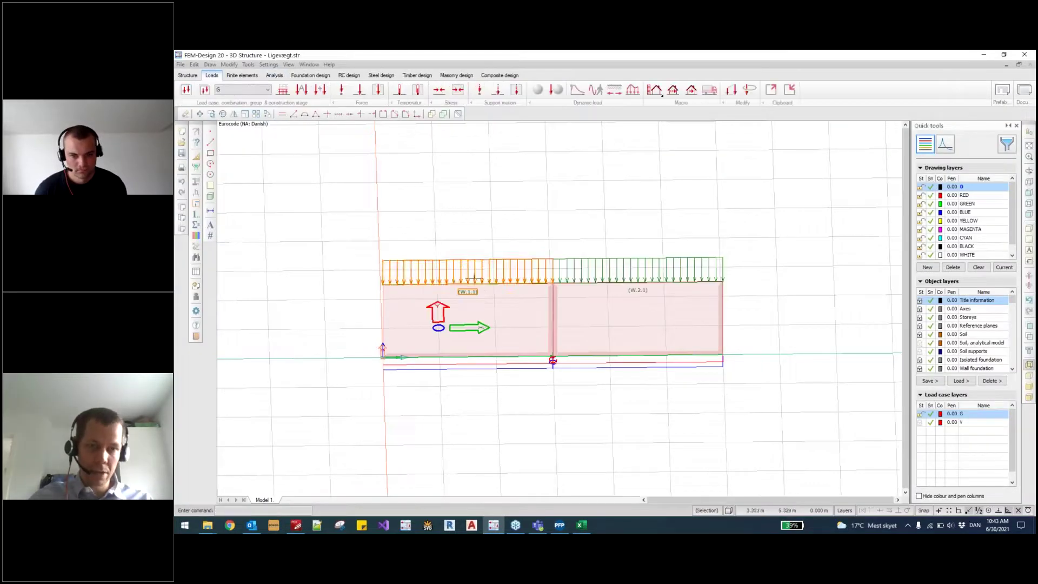
key("alt+Tab")
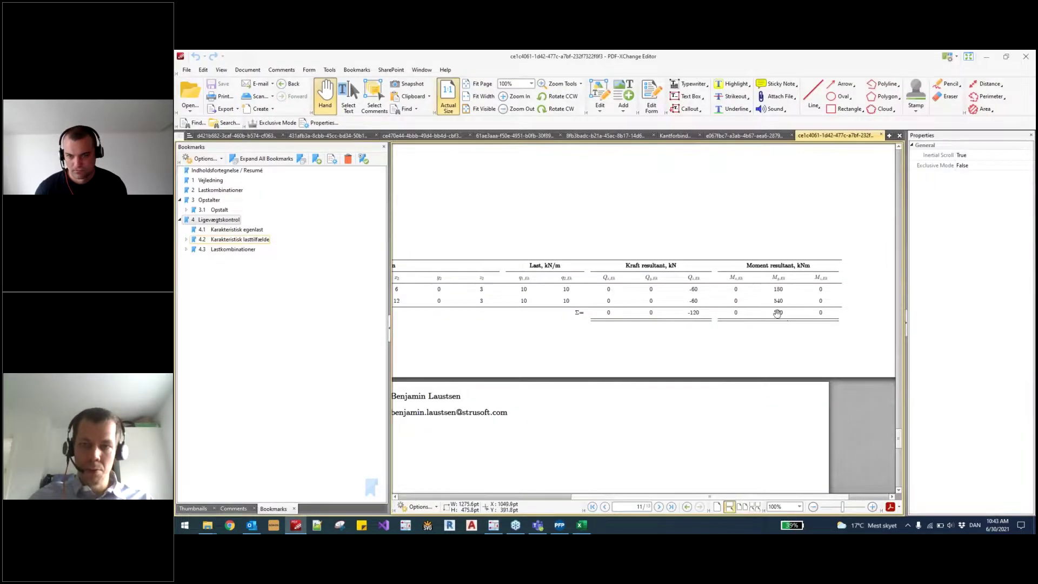
Step: Go to section 4.2.2 V and examine the placement and resultants in the Punktlaster table
scroll(806, 281, "down", 2)
scroll(831, 259, "down", 1, "ctrl")
scroll(534, 343, "down", 3)
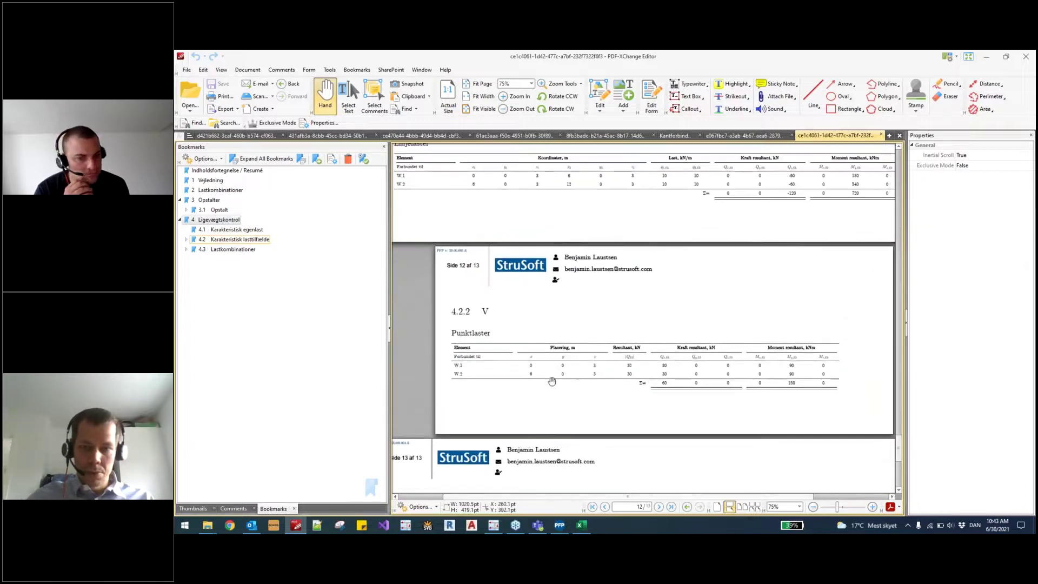
scroll(507, 426, "up", 1, "ctrl")
left_click_drag(565, 392, 536, 371)
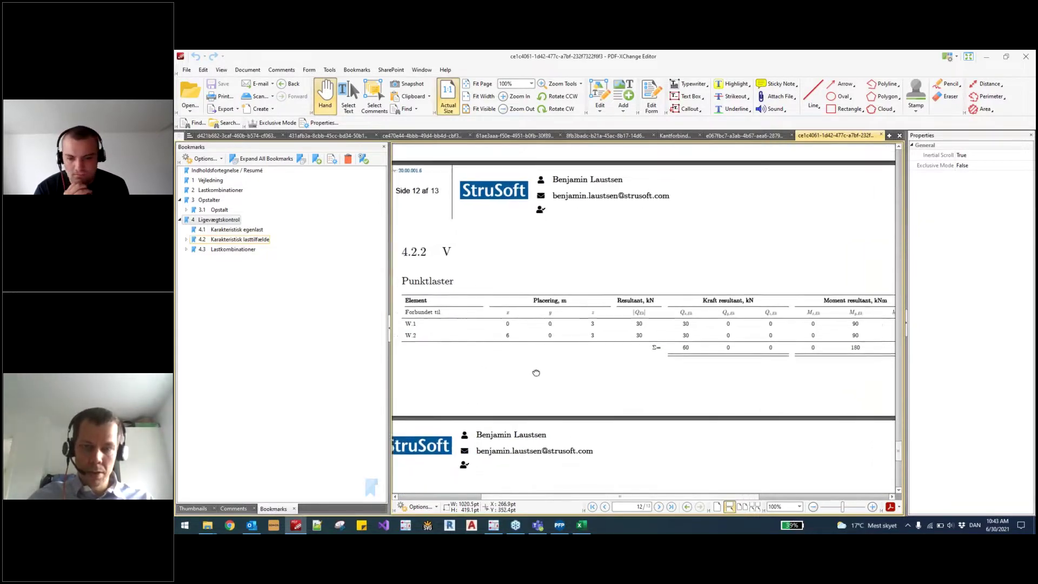
Step: Inspect the properties of the load case V point load on W.1 in FEM-Design and compare them with the report's Punktlaster resultants
key("alt+Tab")
key("alt+Tab")
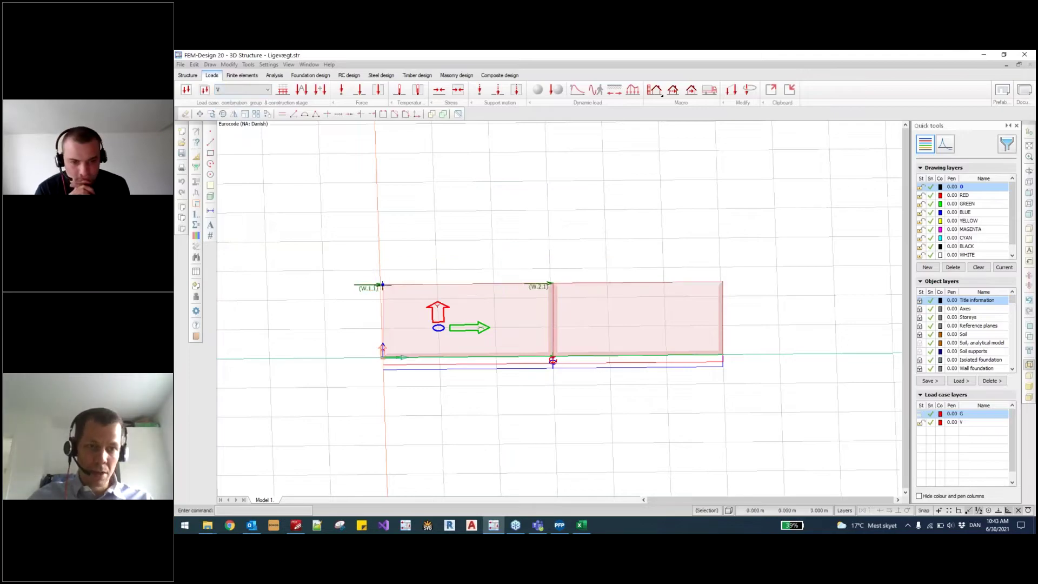
left_click(343, 91)
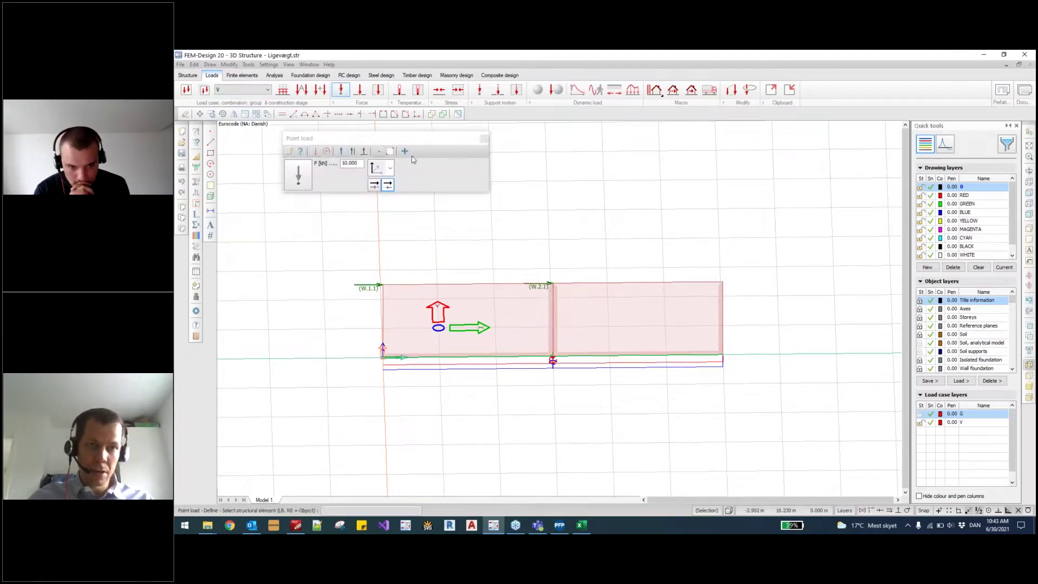
left_click(378, 287)
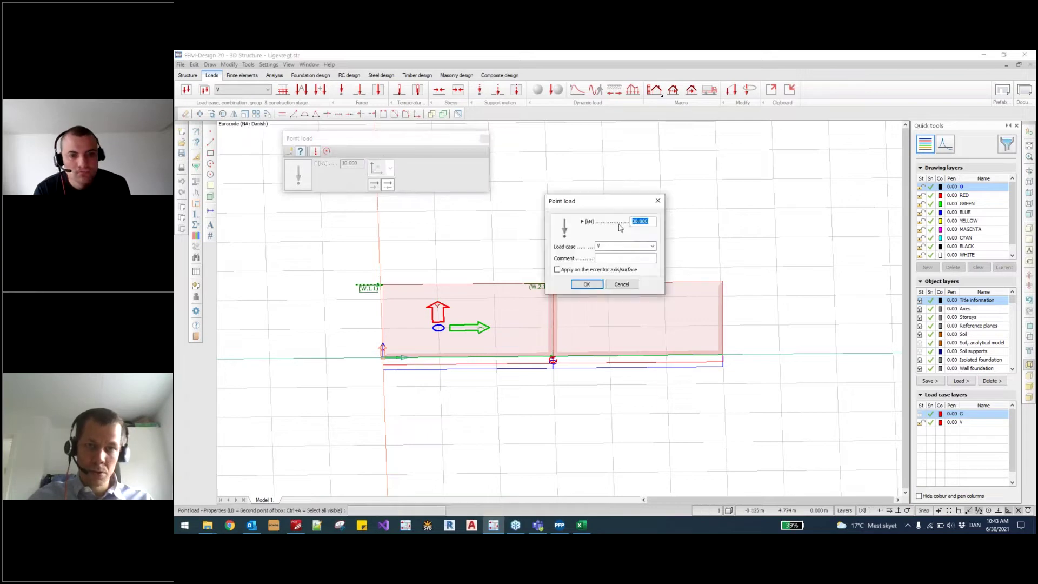
key("Return")
key("alt+Tab")
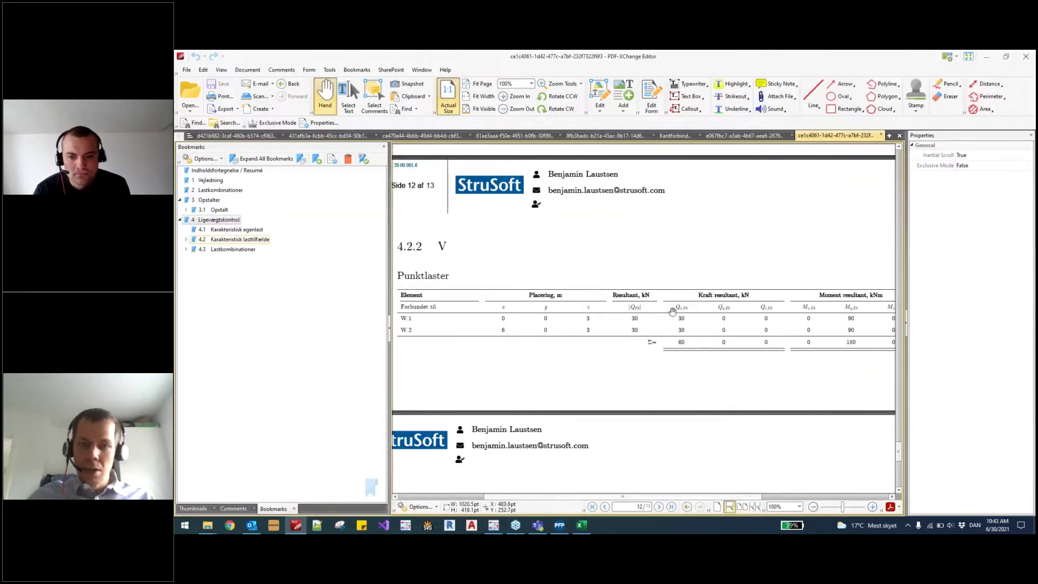
left_click_drag(845, 310, 773, 306)
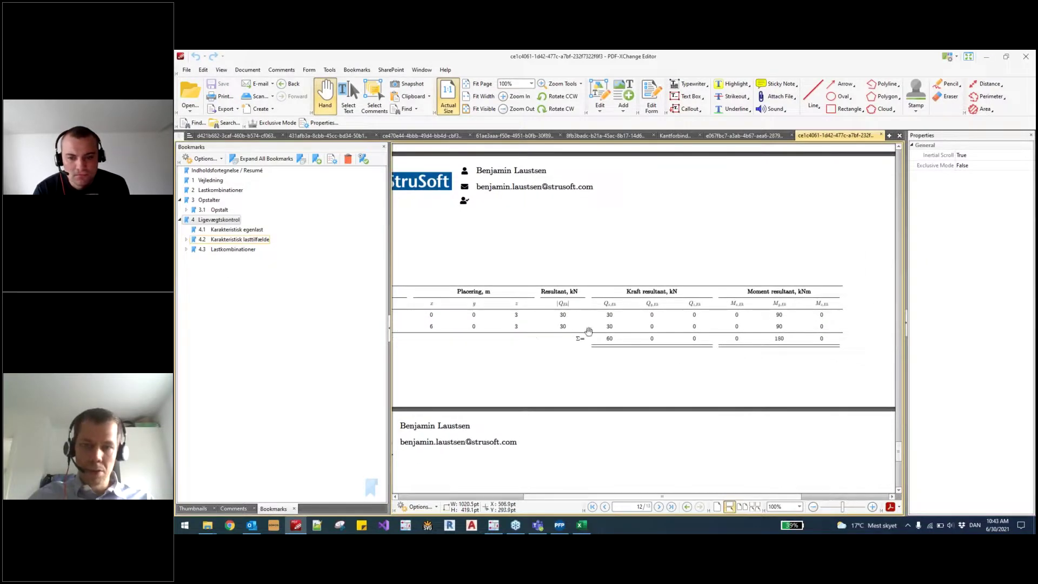
scroll(511, 333, "left", 2)
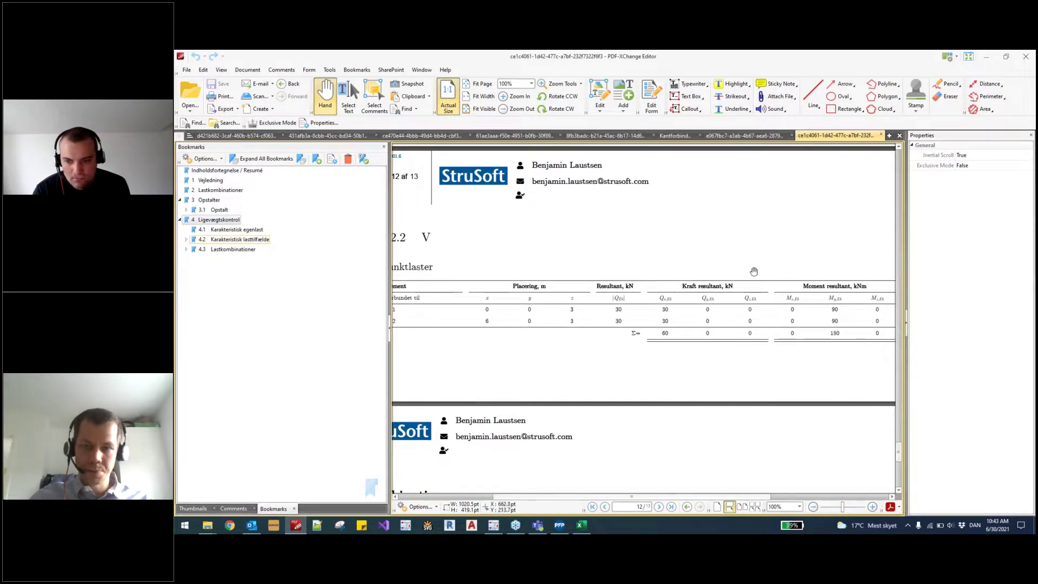
Step: Go to section 4.3 Lastkombinationer in the report and look over the tables for load combination Vind
scroll(747, 258, "down", 2)
scroll(721, 262, "down", 2)
scroll(768, 222, "down", 1, "ctrl")
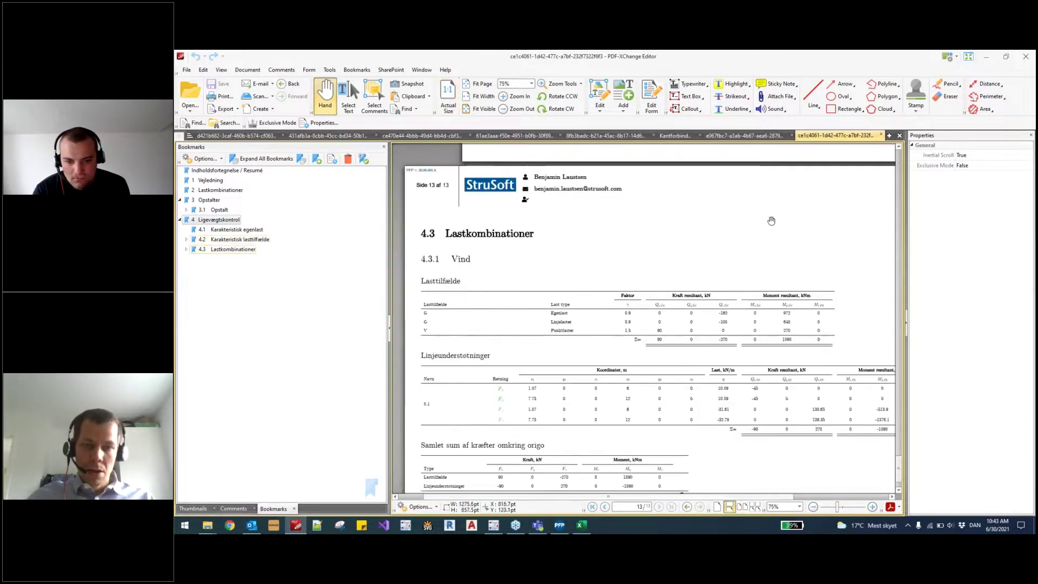
scroll(758, 226, "down", 1)
scroll(738, 240, "down", 1)
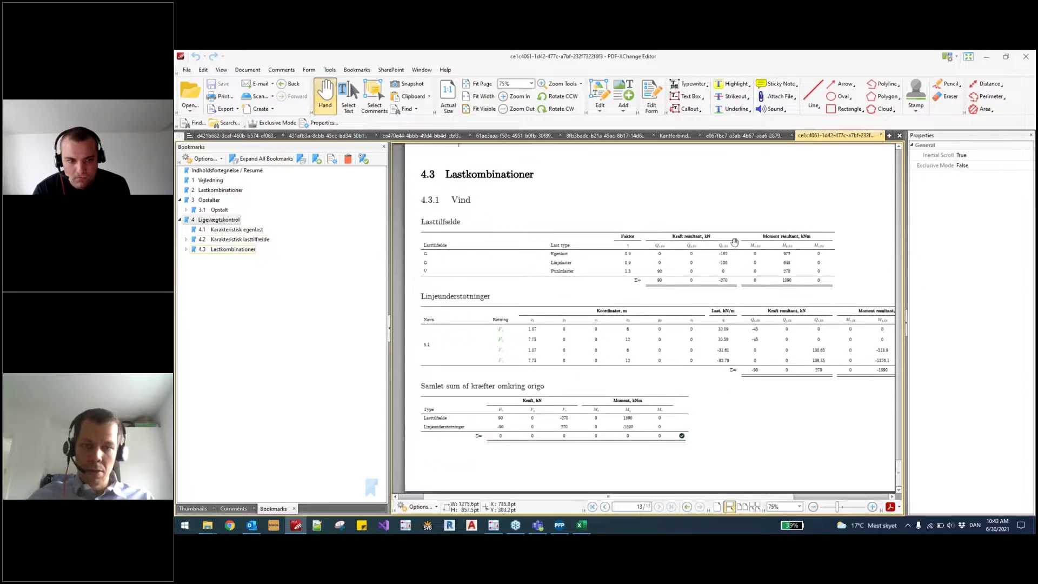
scroll(768, 270, "right", 1)
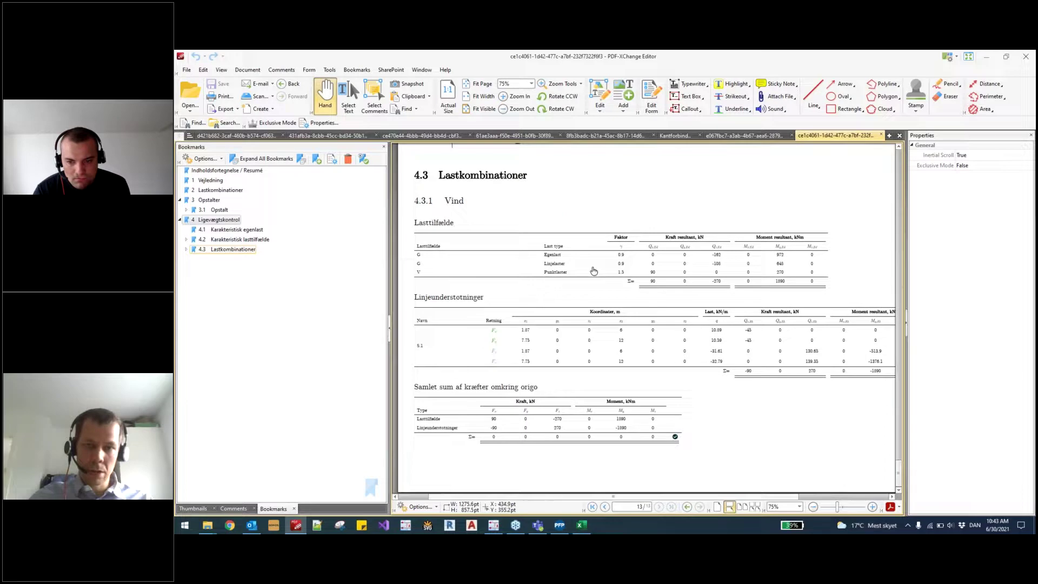
Step: Check the factored resultants in the Vind Lasttilfælde table, tracing the Egenlast row back to table 4.1 and returning to the combination
scroll(481, 269, "up", 1)
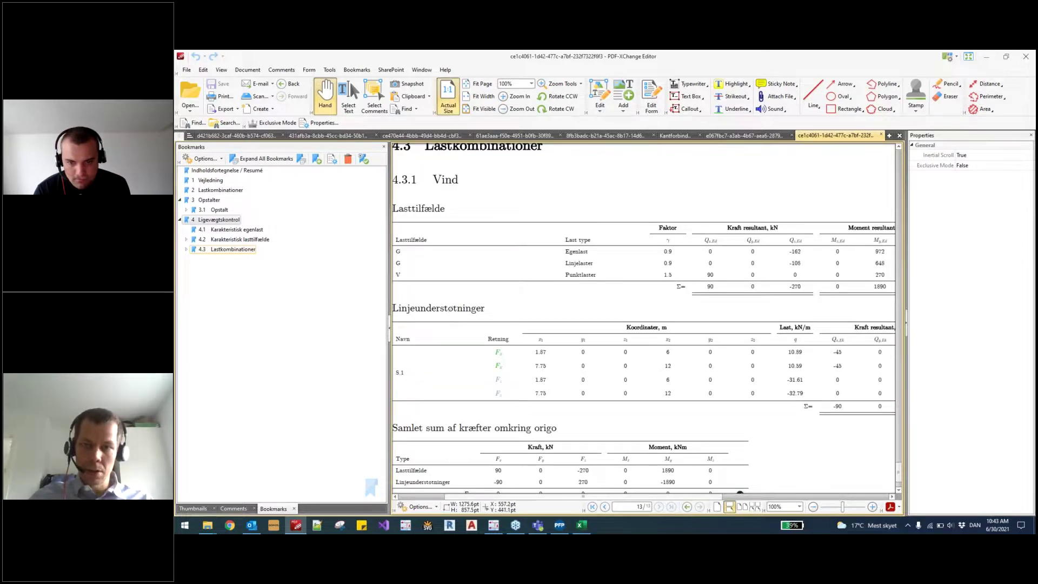
scroll(644, 324, "right", 2)
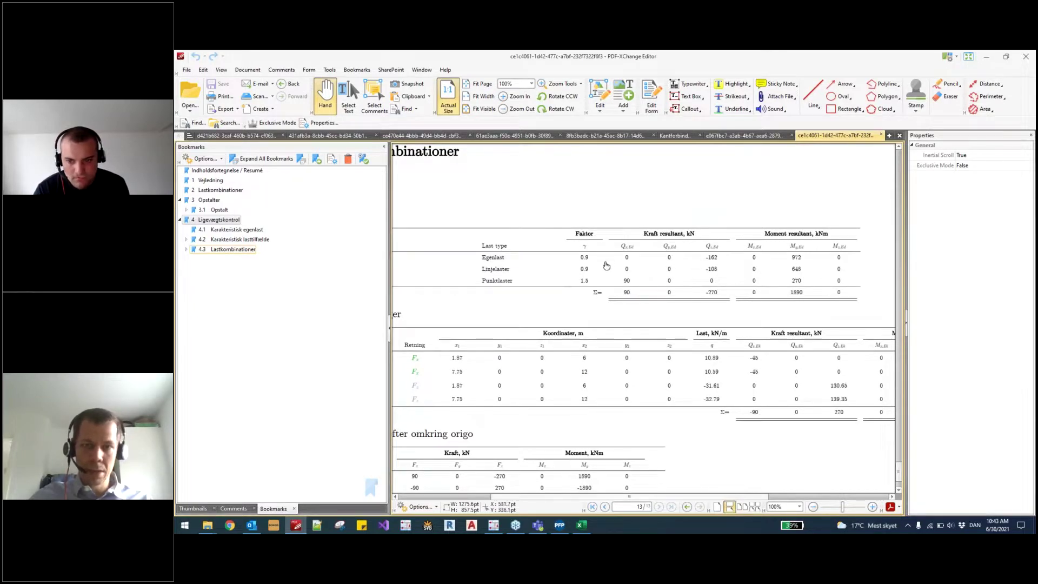
left_click(695, 260)
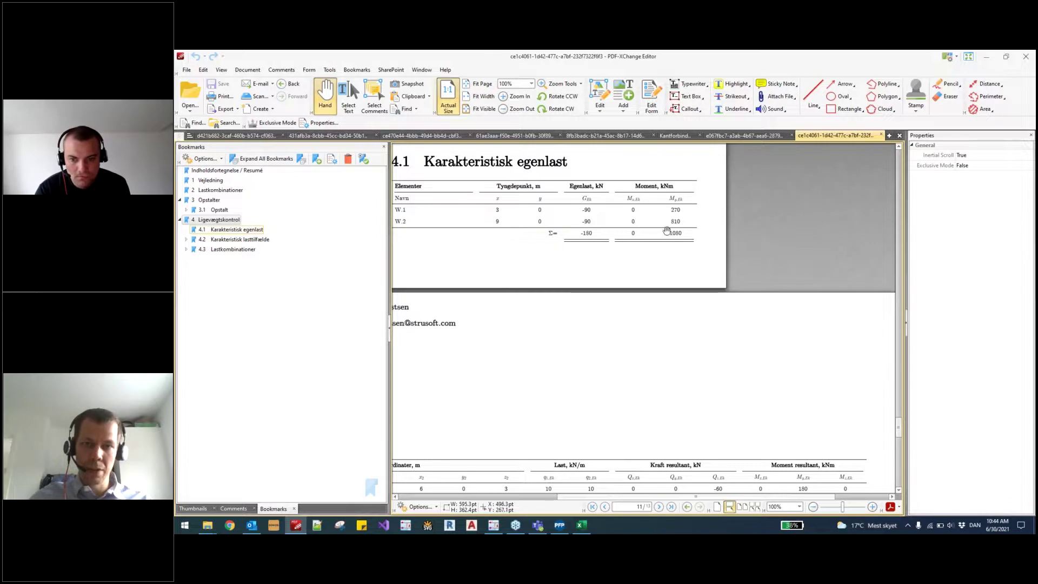
key("alt+Left")
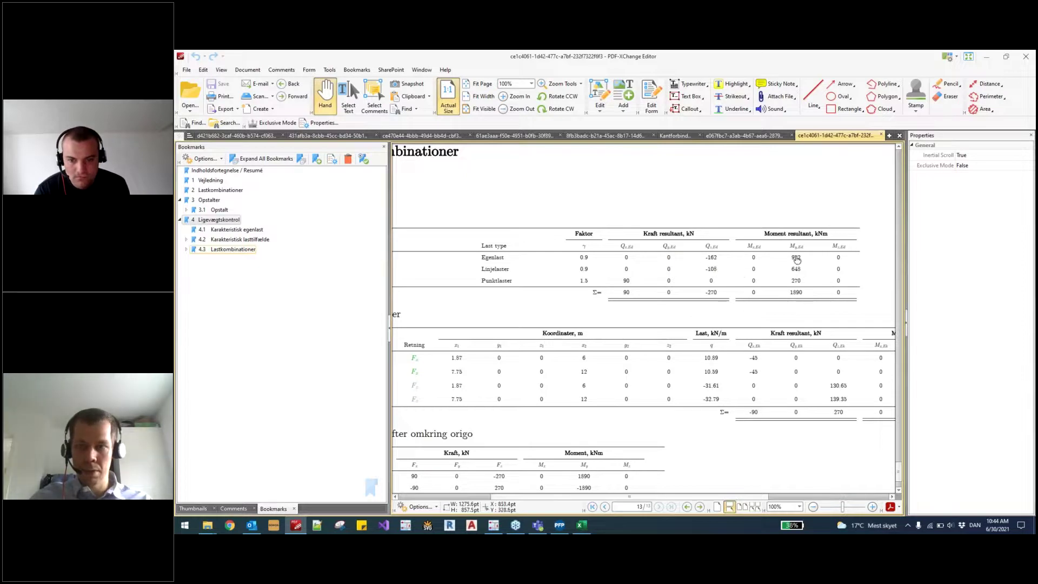
Step: Examine the Linjeunderstøtninger reactions and coordinates for Vind alongside the Samlet sum af kræfter omkring origo table
left_click_drag(677, 297, 729, 279)
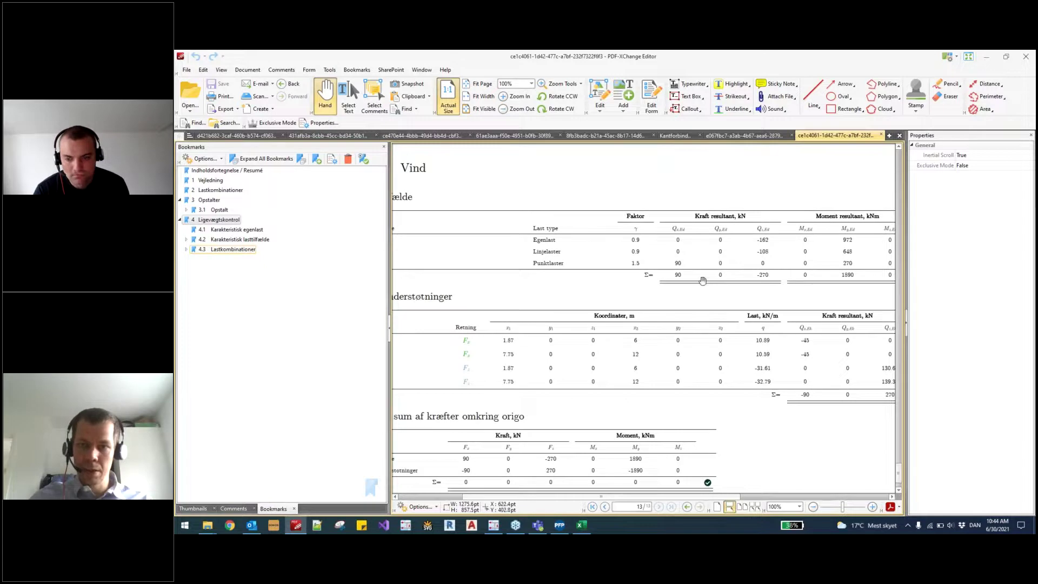
left_click_drag(647, 264, 624, 256)
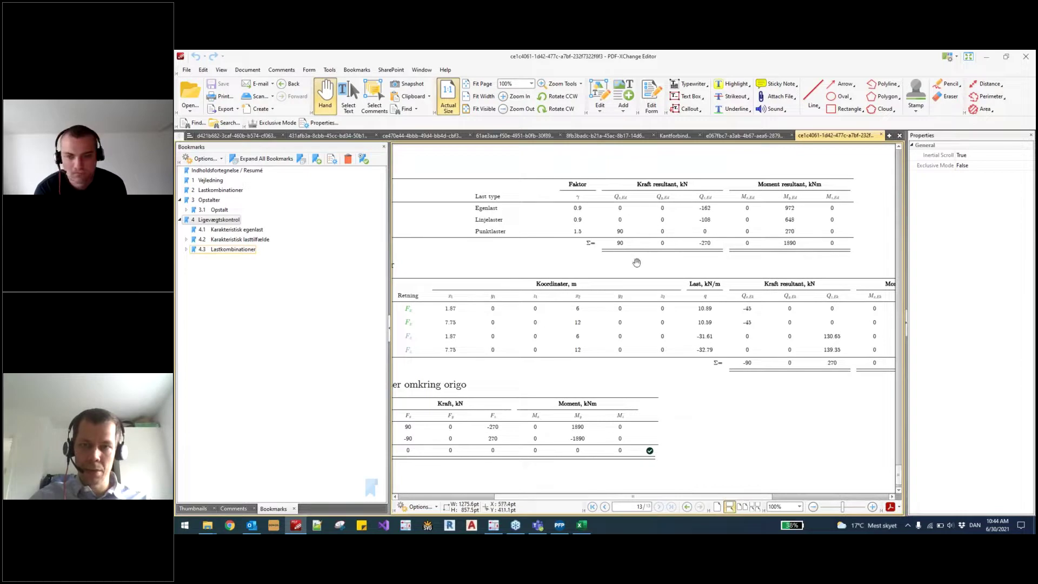
left_click_drag(423, 310, 581, 284)
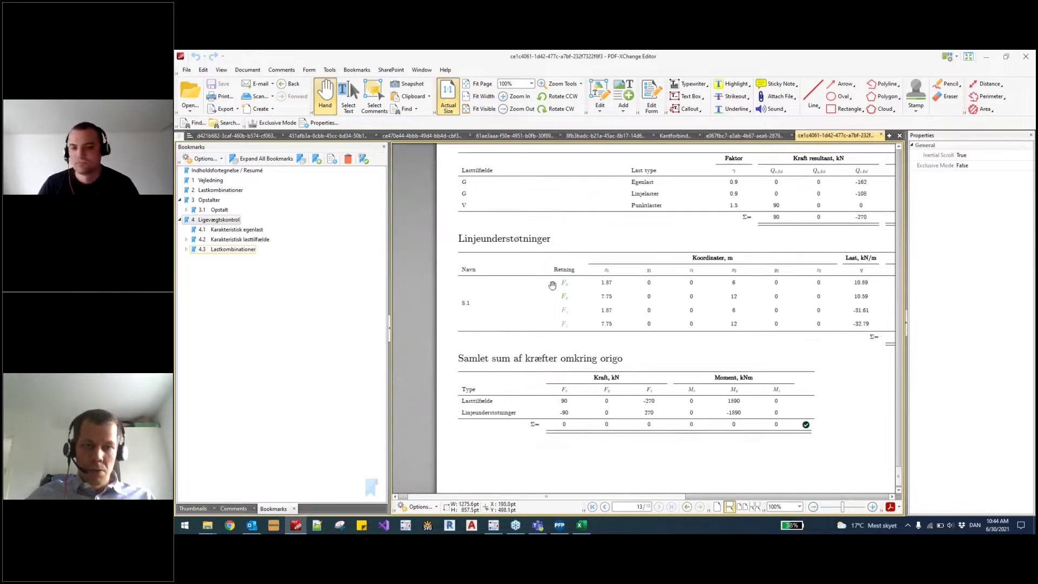
left_click_drag(658, 322, 545, 322)
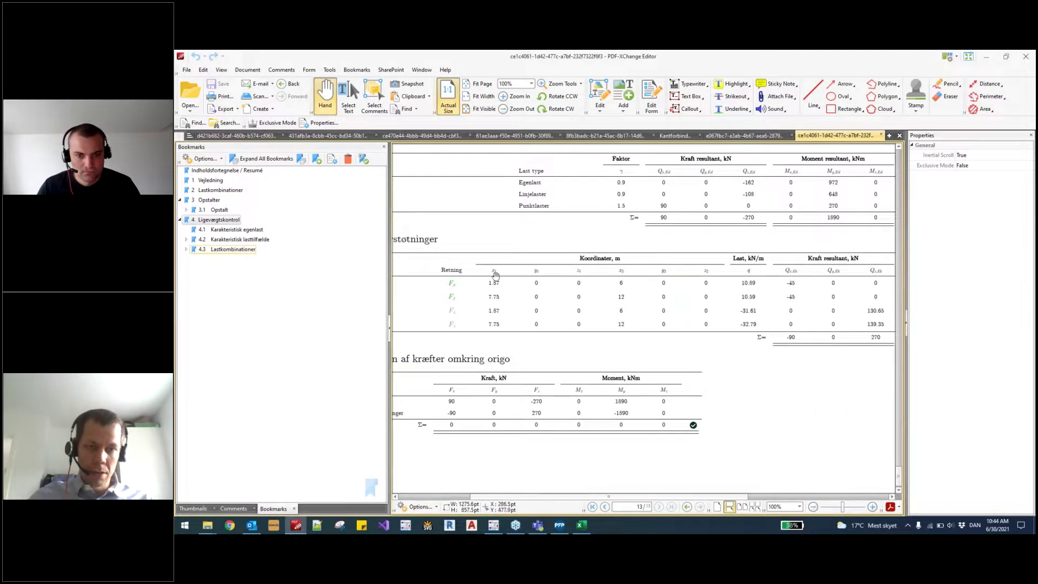
left_click_drag(602, 302, 580, 292)
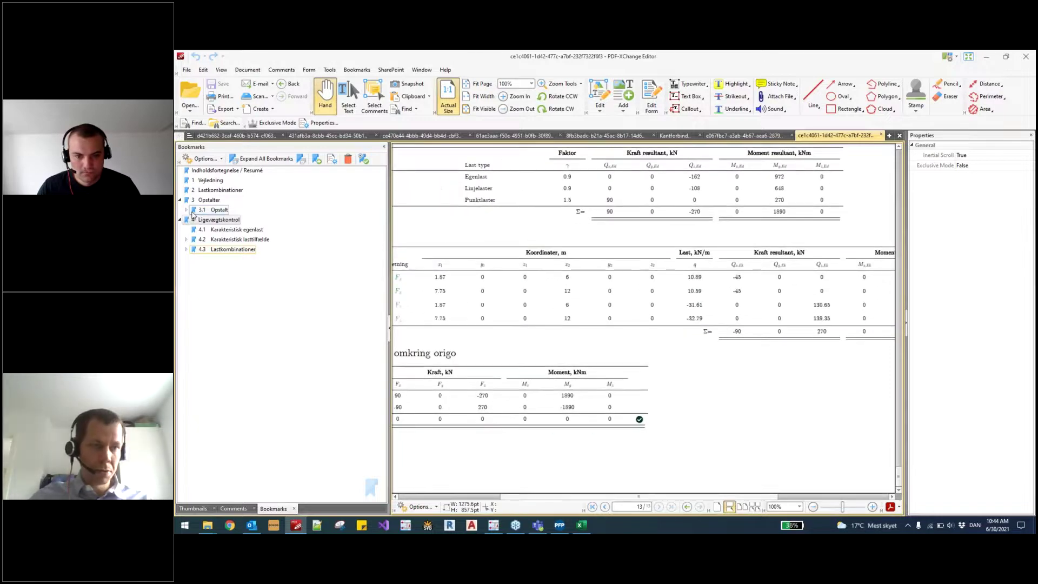
left_click_drag(737, 296, 744, 299)
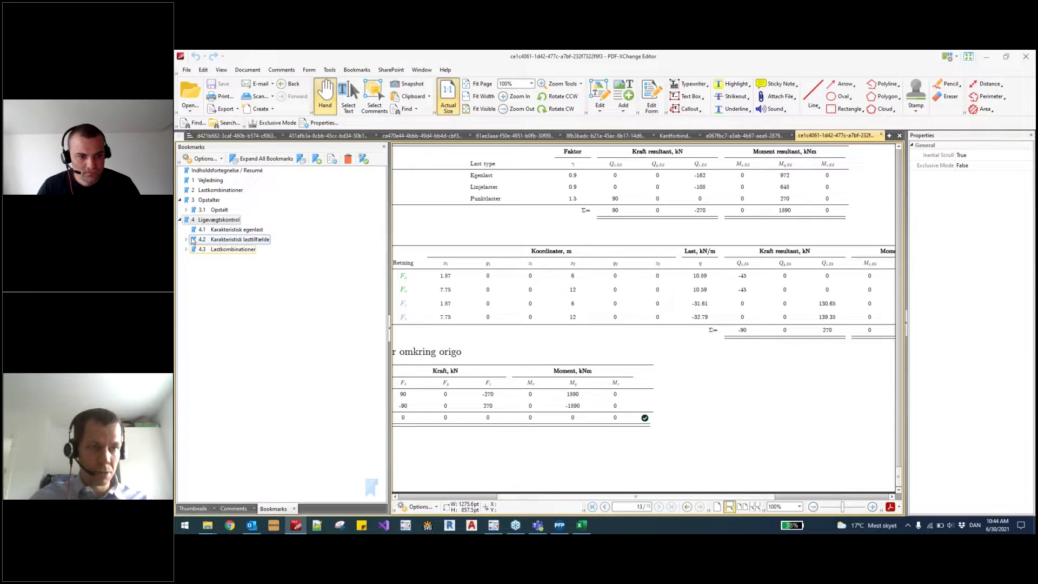
Step: Inspect the elevation drawings under 3.1 Opstalt, viewing Maksimale værdier and the base shear reaction's geometry and load details for Vind
left_click(187, 210)
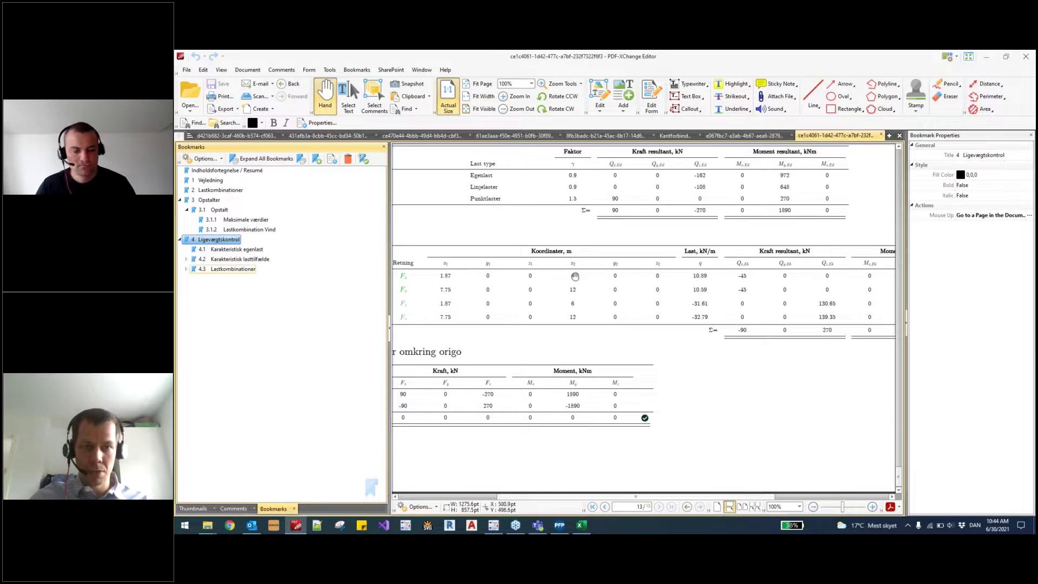
left_click(248, 229)
left_click(248, 221, "shift")
left_click(248, 223)
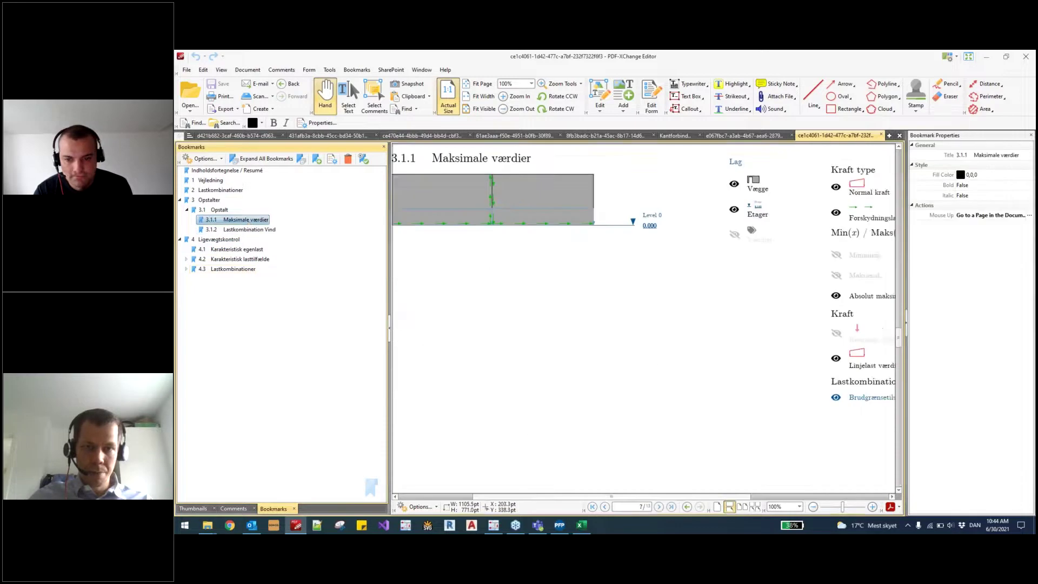
left_click_drag(489, 271, 589, 285)
scroll(709, 267, "up", 1)
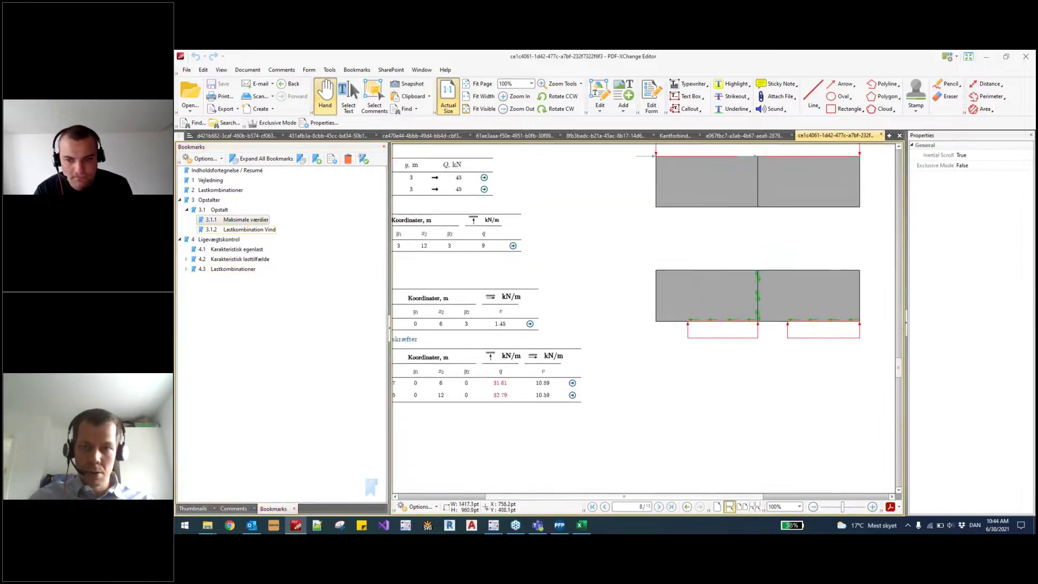
mouse_move(768, 301)
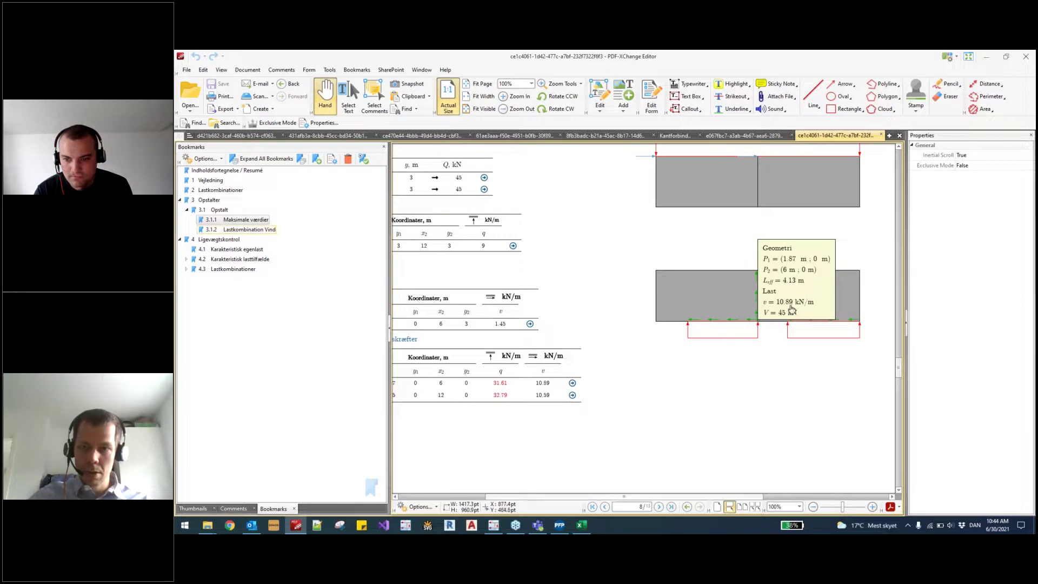
Step: Return to section 4.3 Lastkombinationer and compare the line support reactions with their force and moment resultants in the Linjeunderstøtninger table
left_click(233, 269)
scroll(580, 303, "down", 3)
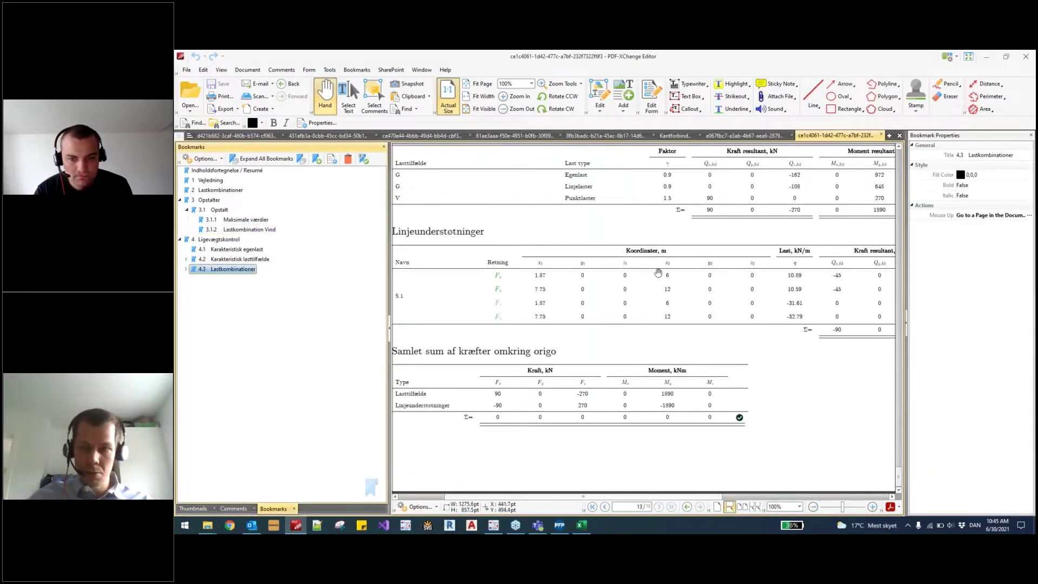
left_click_drag(529, 277, 433, 278)
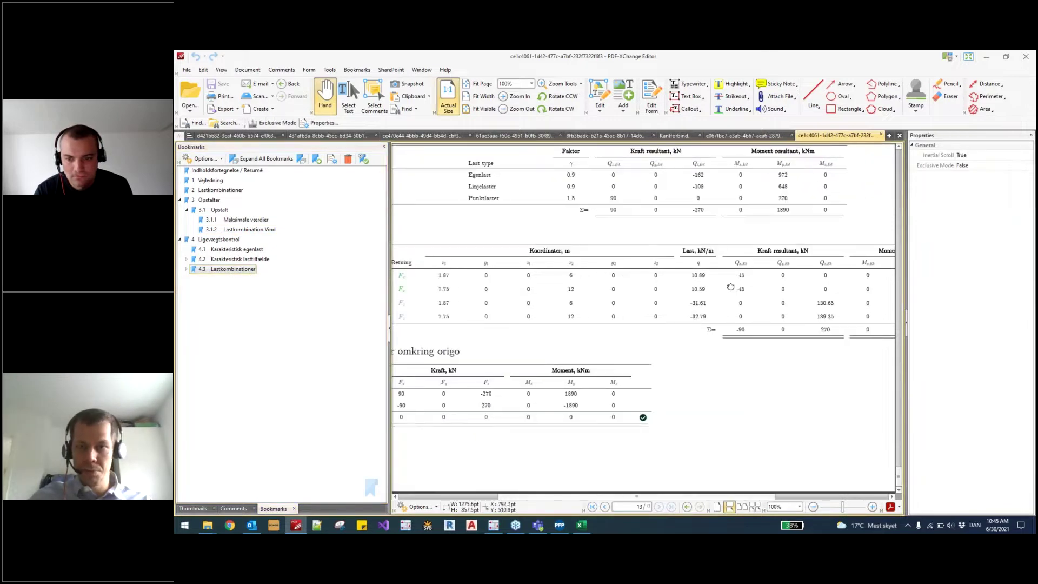
scroll(617, 276, "right", 3)
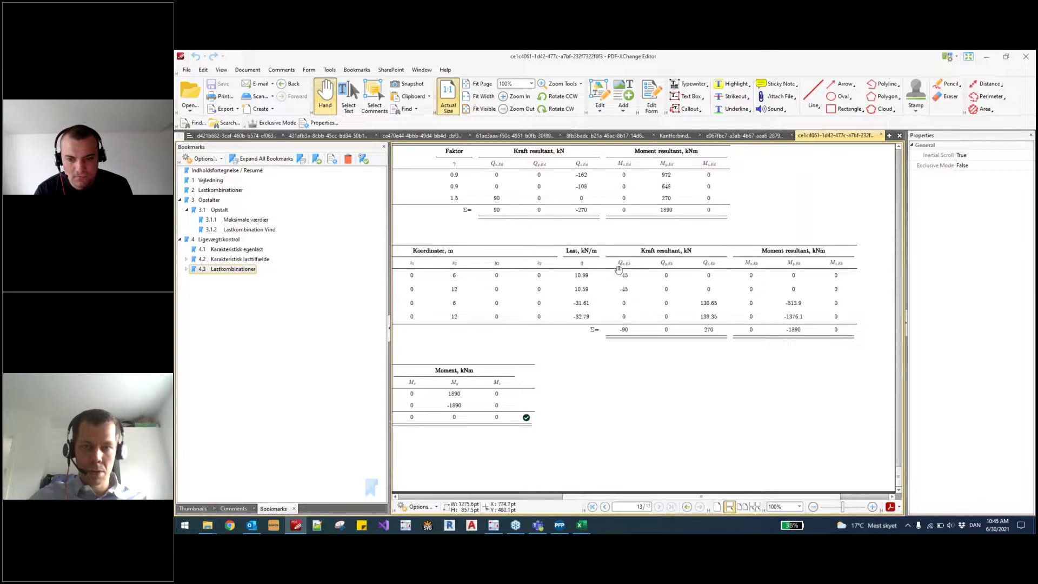
scroll(586, 300, "left", 6)
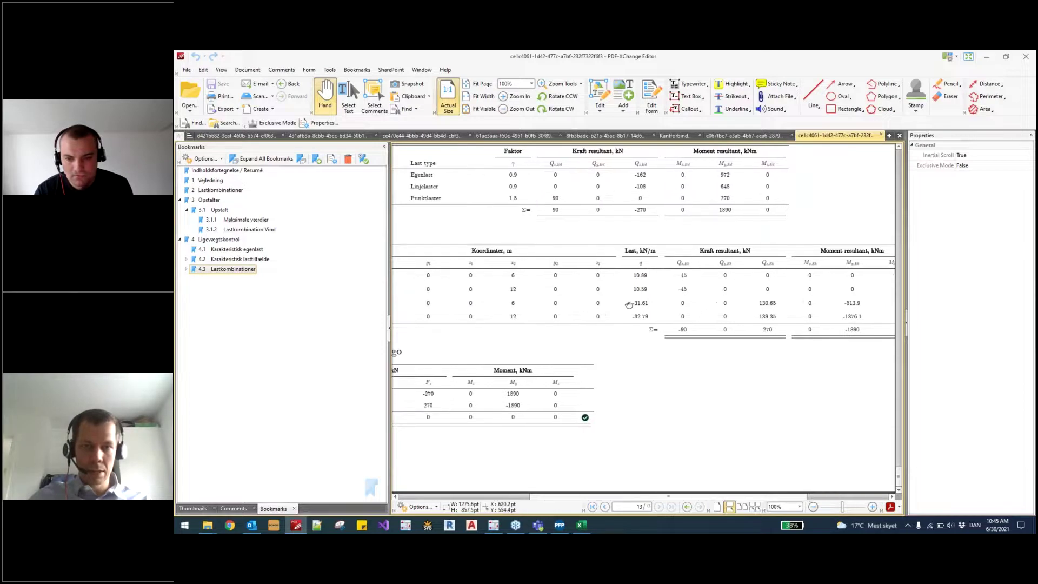
scroll(647, 300, "right", 7)
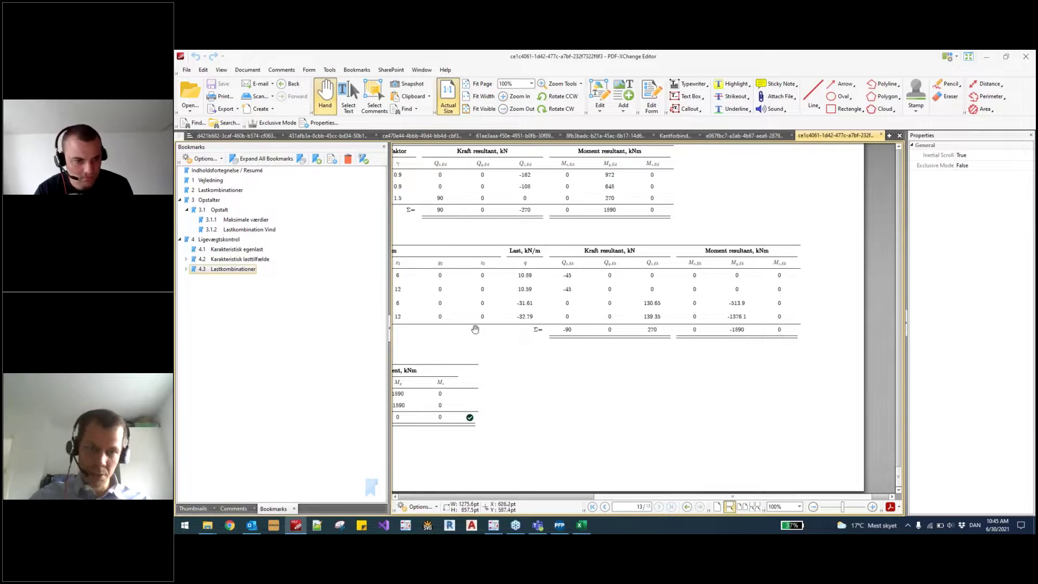
Step: Review the whole Vind section, from the Lasttilfælde table through the force sum about the origin
left_click_drag(437, 323, 524, 313)
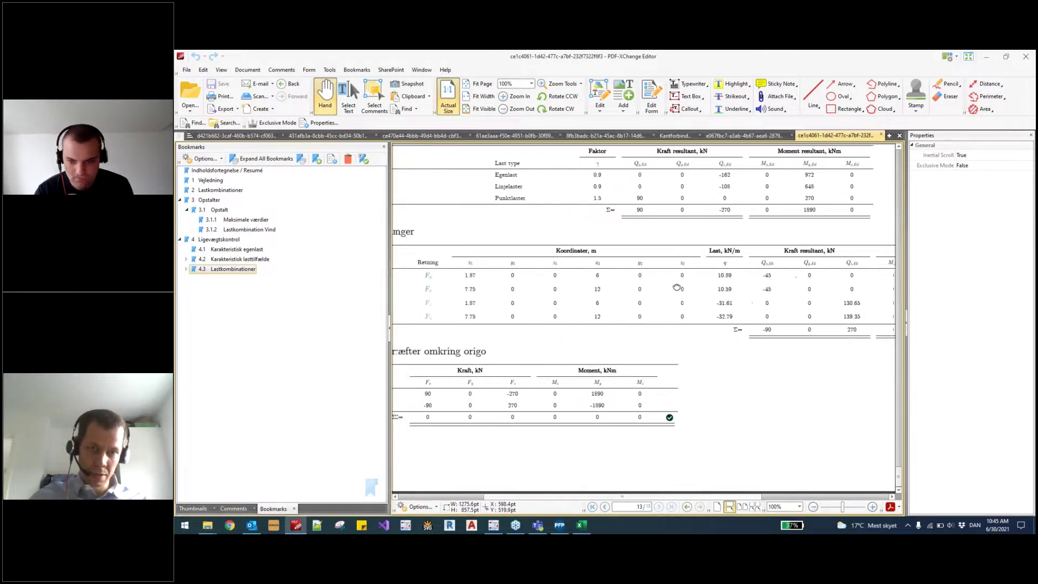
scroll(525, 308, "up", 2)
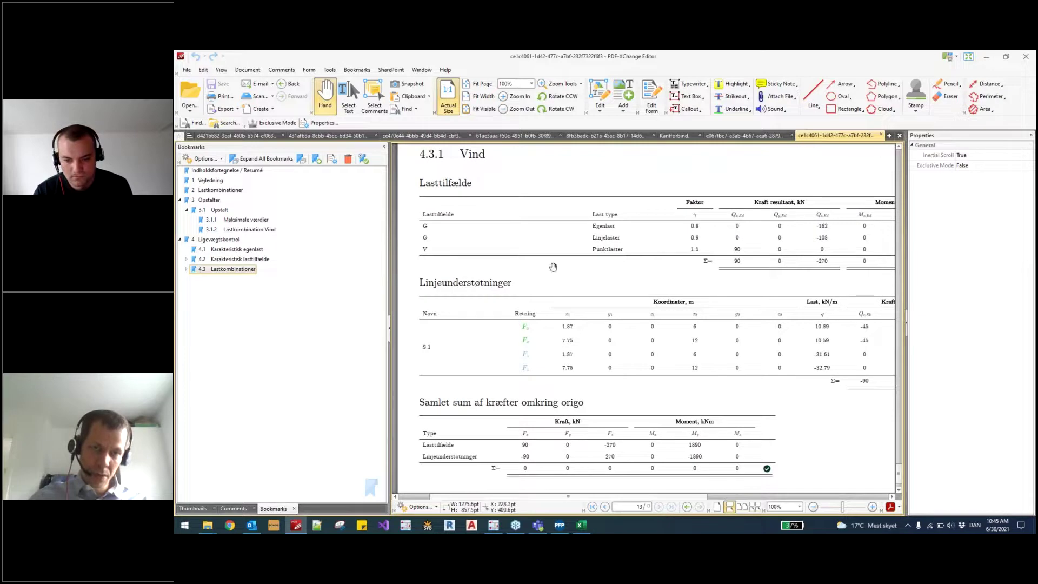
left_click_drag(567, 373, 546, 324)
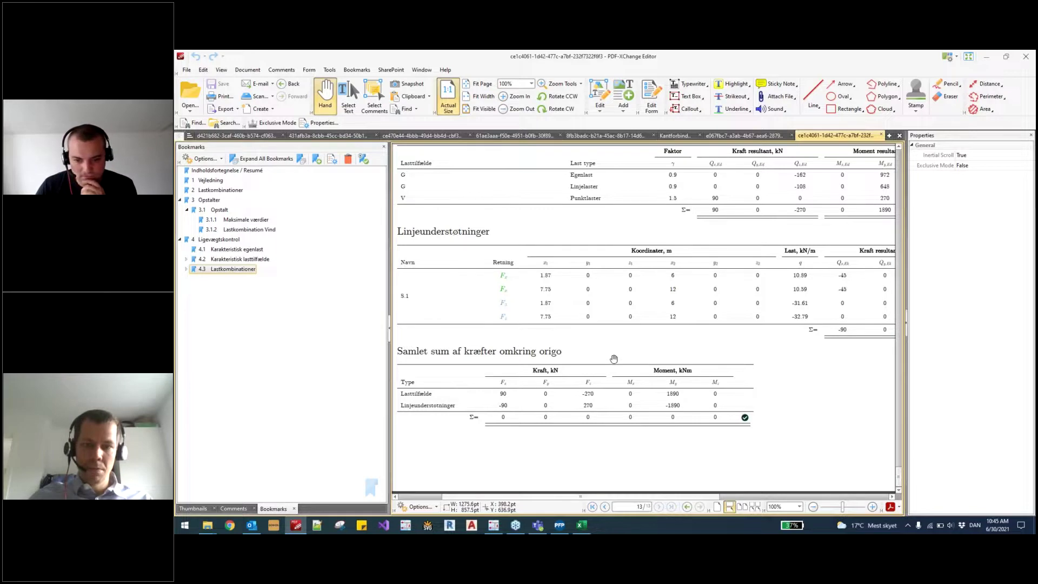
scroll(614, 358, "down", 3)
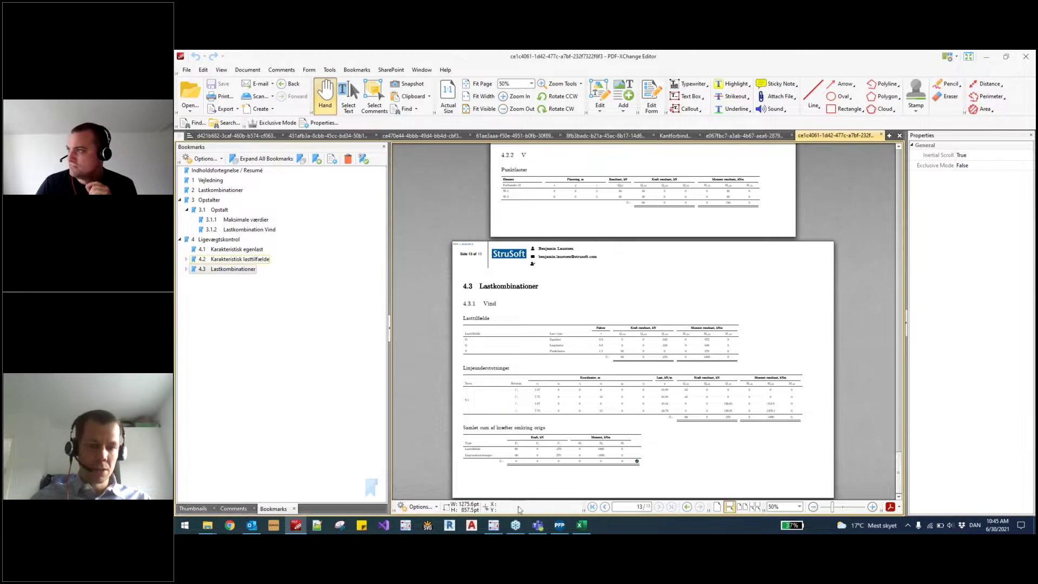
Step: Switch to FEM-Design and open the Højhus.str model from the Eksempler folder
mouse_move(496, 529)
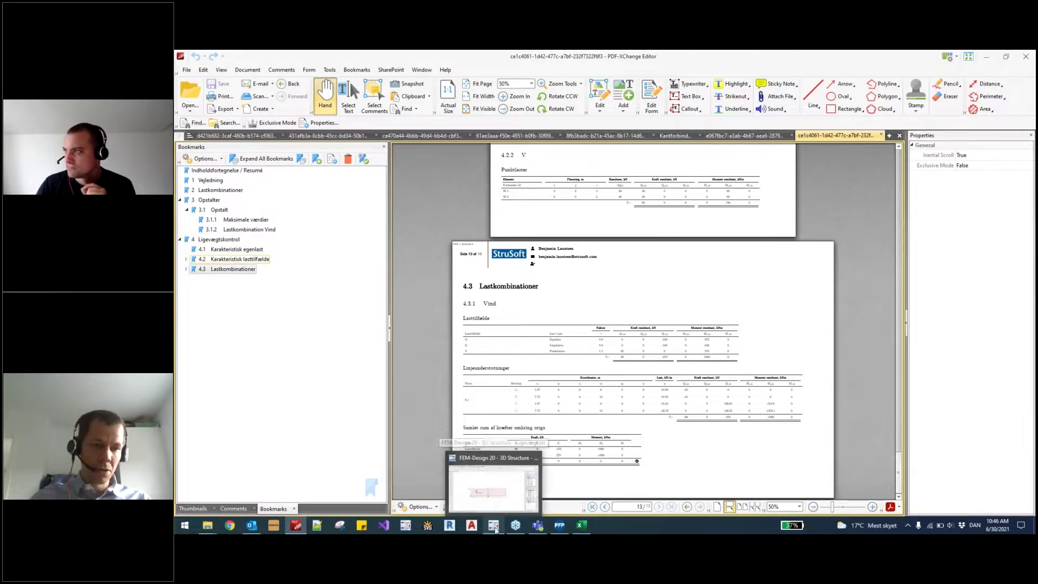
left_click(476, 492)
mouse_move(207, 525)
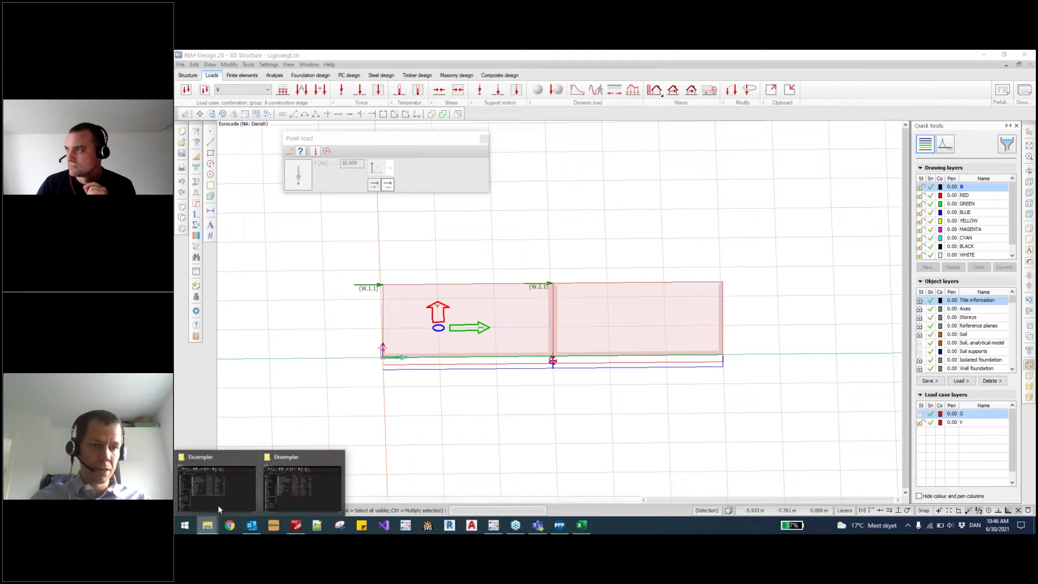
left_click(227, 497)
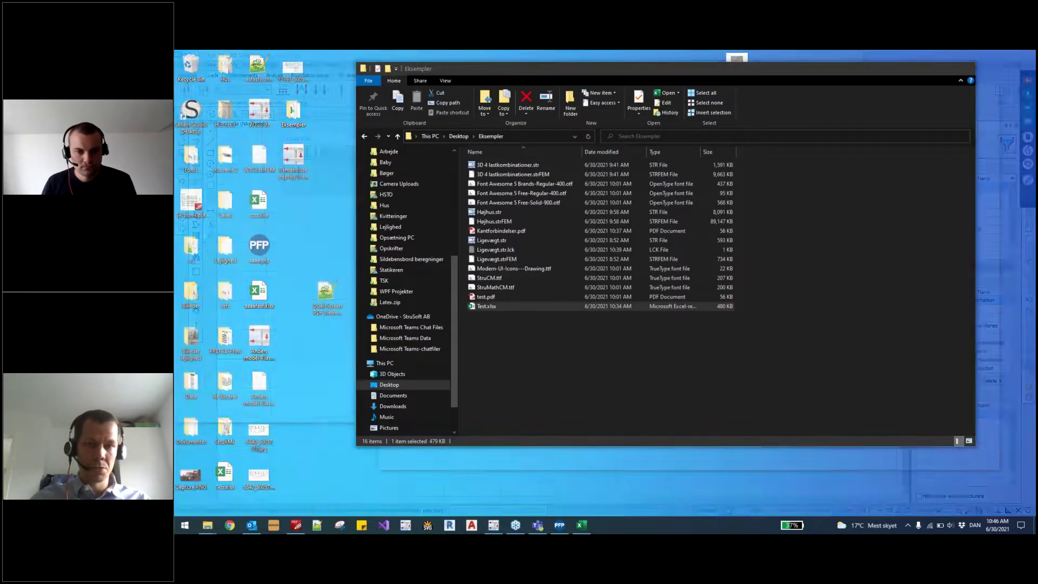
left_click(532, 212)
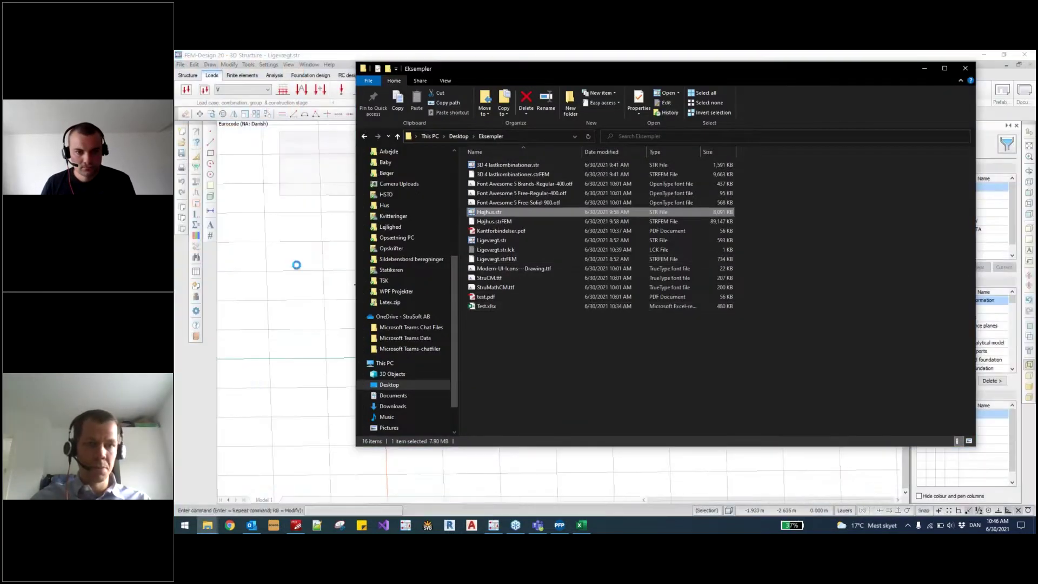
left_click(922, 67)
left_click(608, 264)
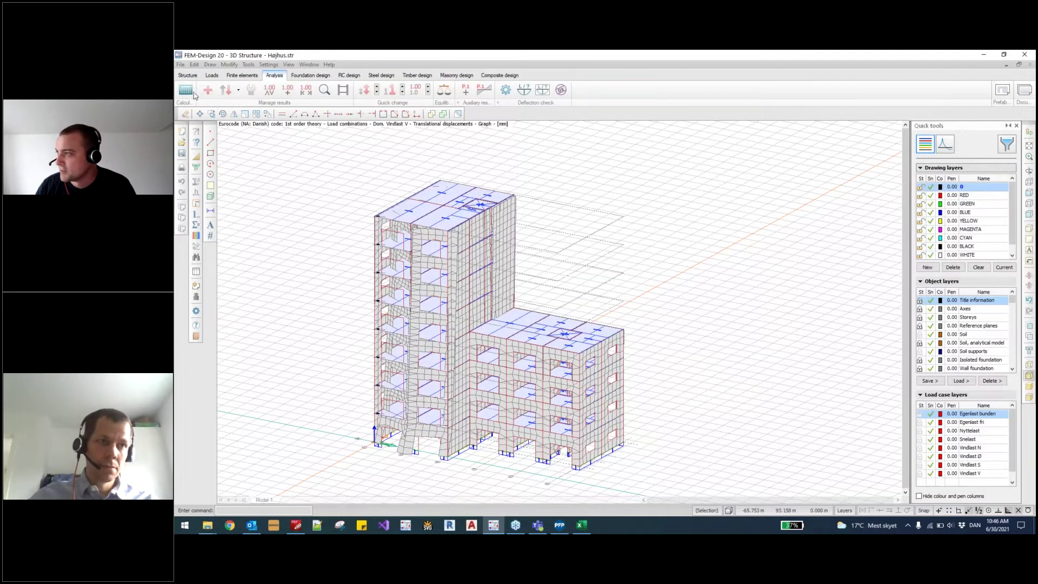
Step: Check the setup by load combinations, run the Load combinations analysis for the high-rise model, and close the calculation report
left_click(497, 230)
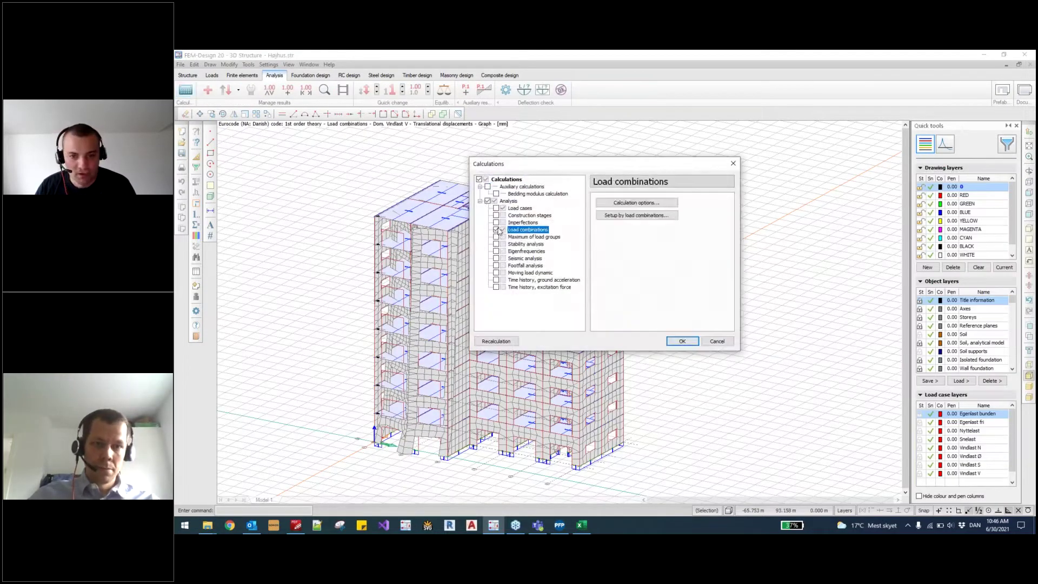
left_click(619, 215)
left_click(704, 356)
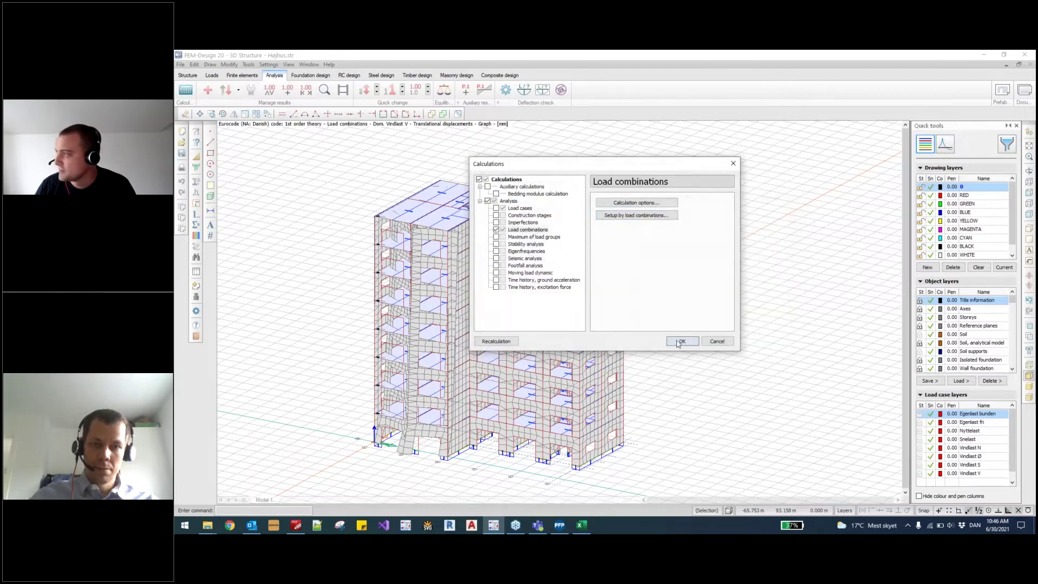
left_click(680, 343)
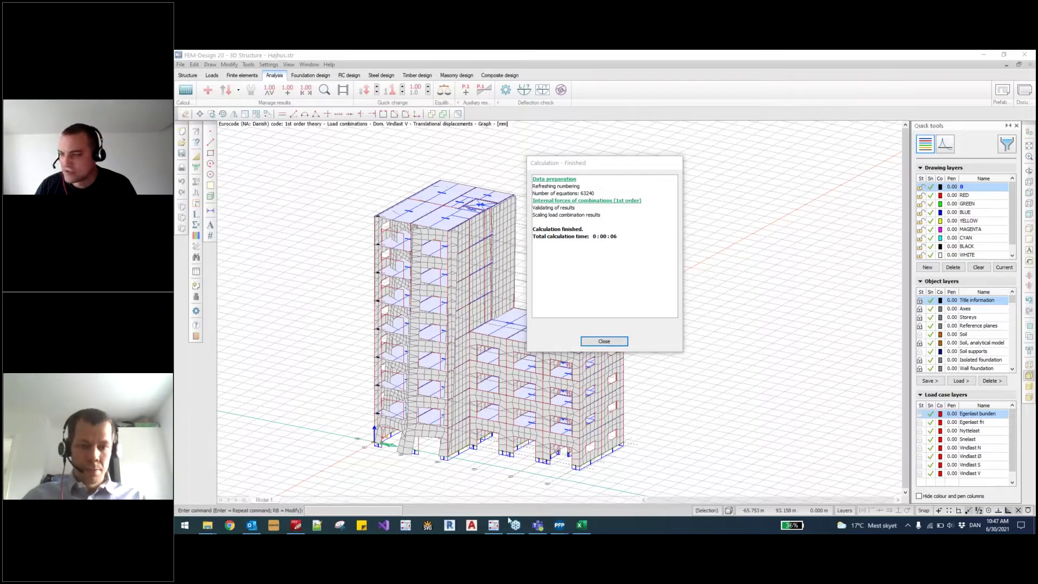
left_click(493, 525)
left_click(604, 342)
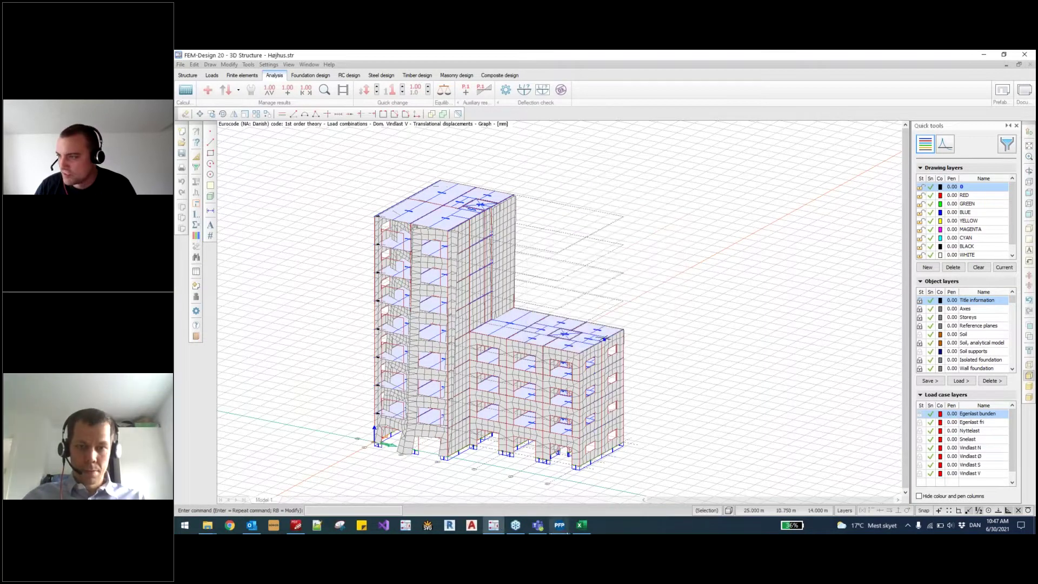
Step: Switch to PREFAB-Print, accept loading the newly calculated building from FEM-Design, and confirm the completed model import
mouse_move(560, 525)
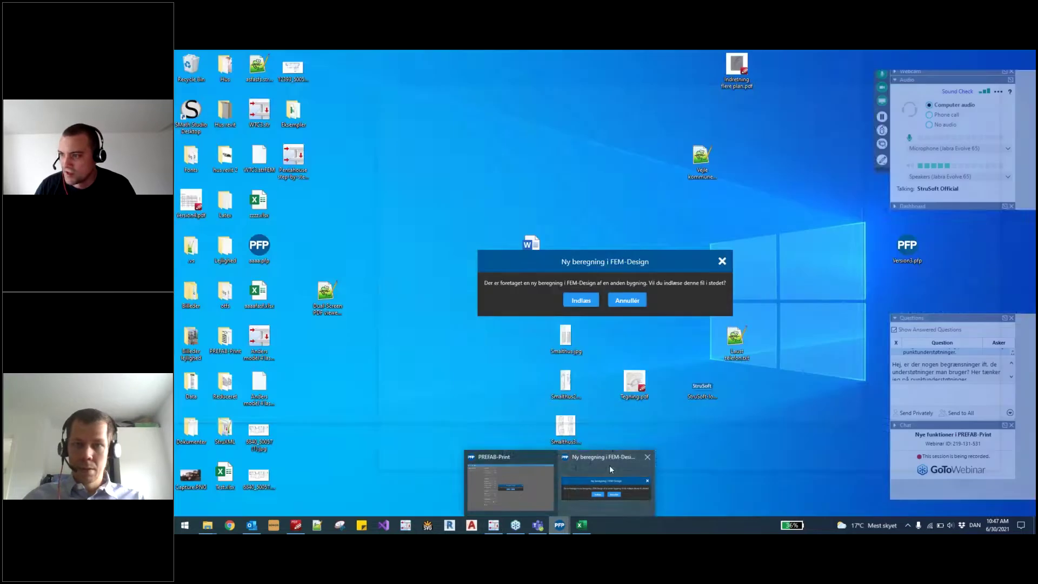
left_click(609, 465)
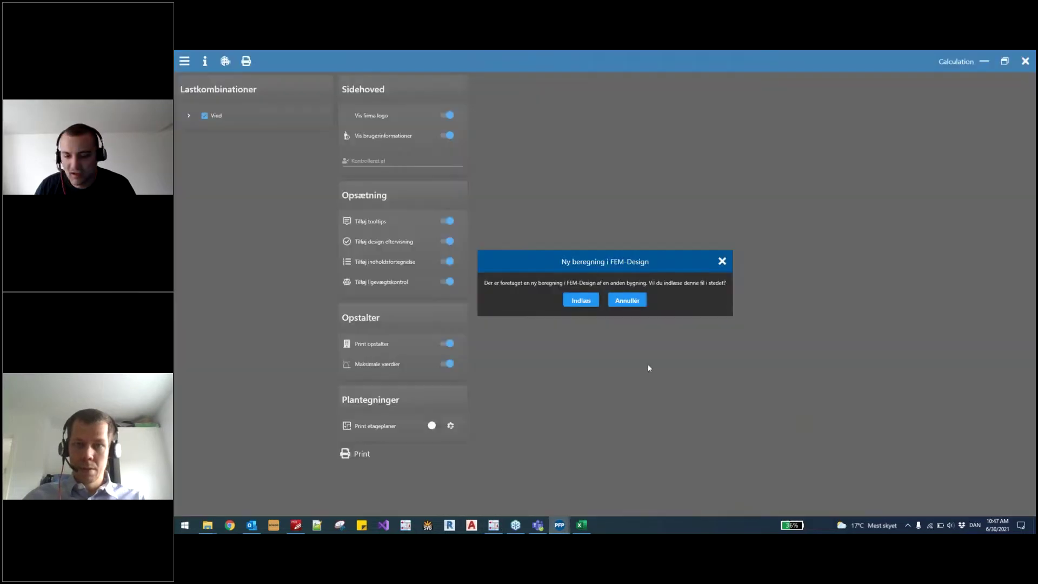
left_click(591, 306)
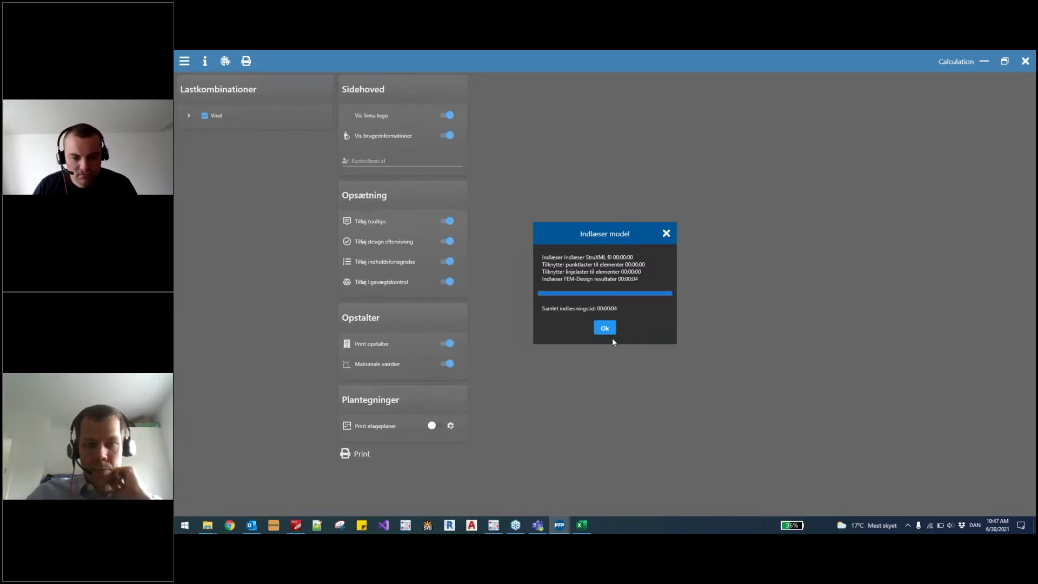
left_click(610, 333)
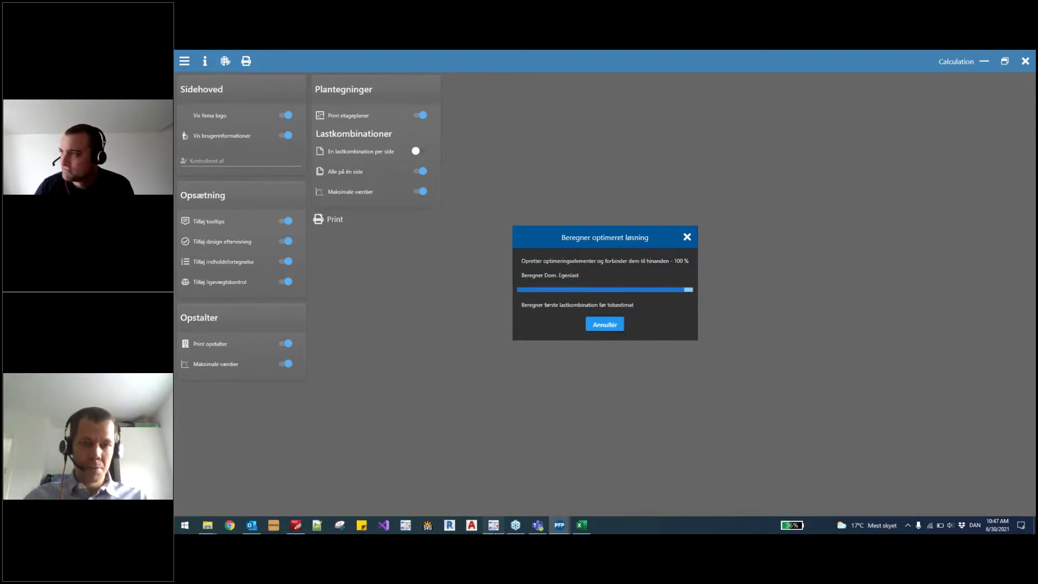
Step: Examine the high-rise model's walls and ground-floor supports in FEM-Design from several angles, and return to the running calculation in PREFAB-Print
left_click(557, 529)
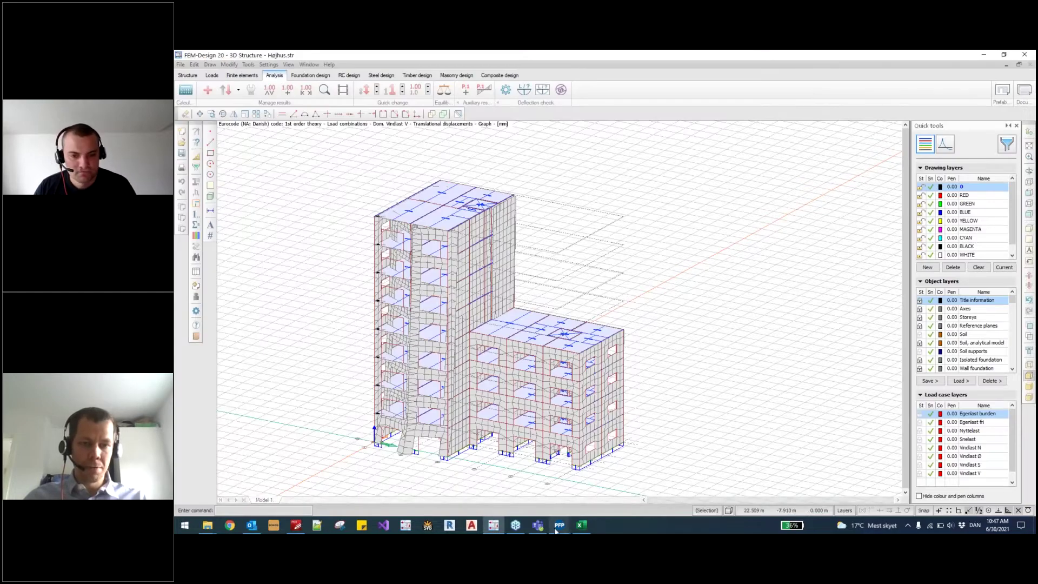
mouse_move(557, 528)
left_click(599, 476)
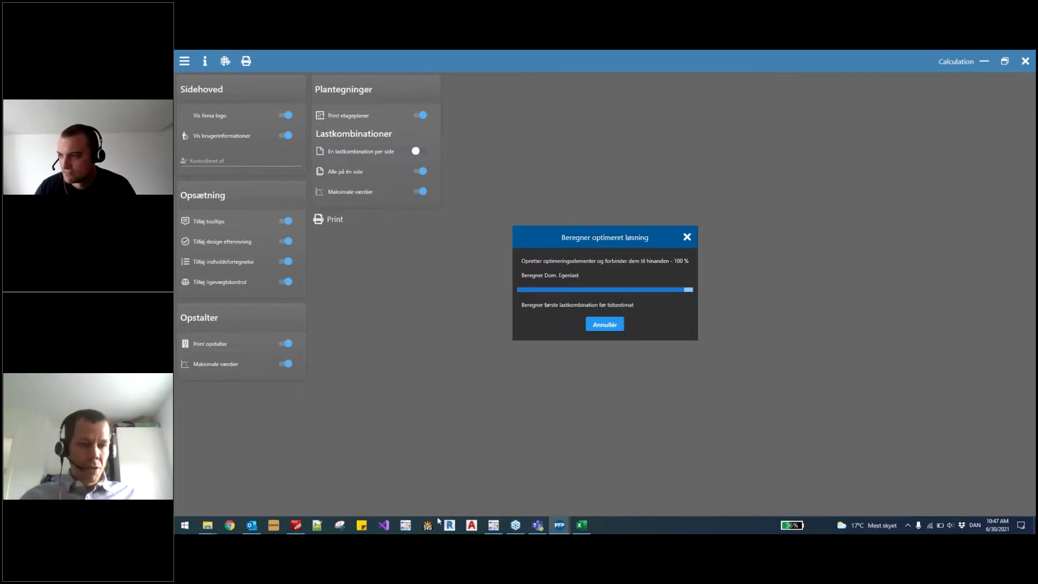
mouse_move(495, 524)
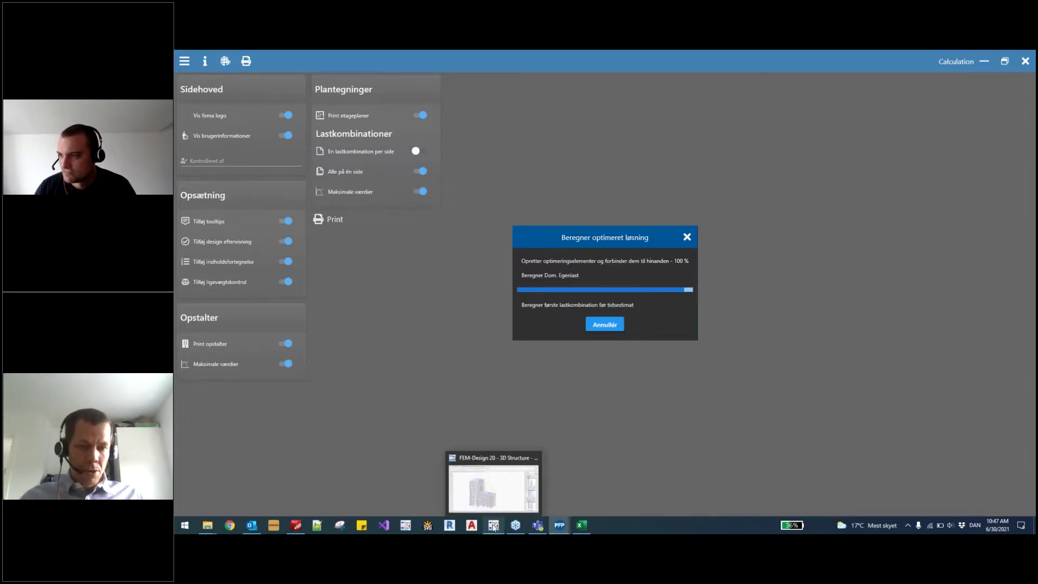
left_click(494, 525)
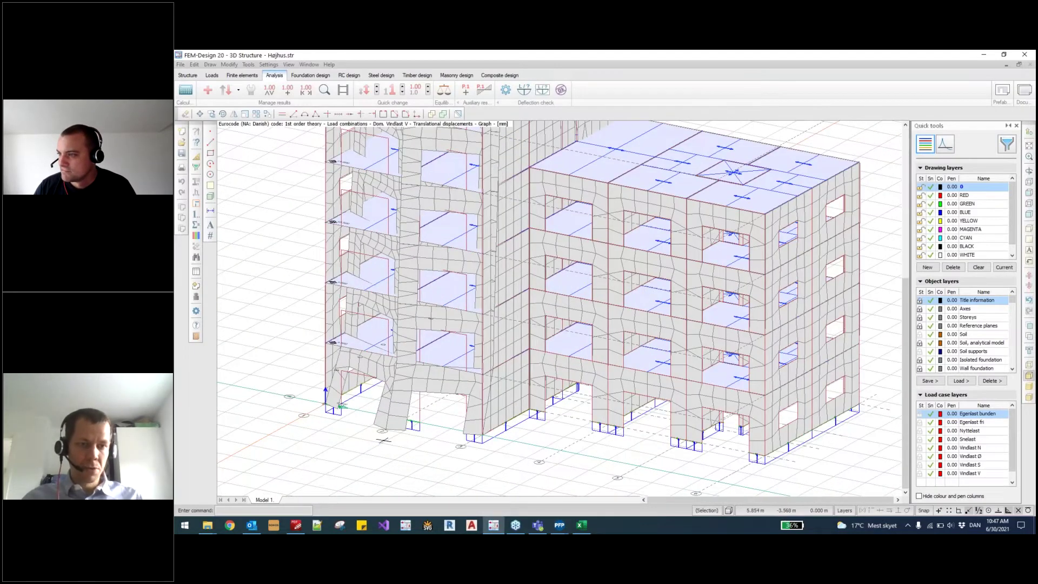
left_click_drag(384, 440, 619, 398)
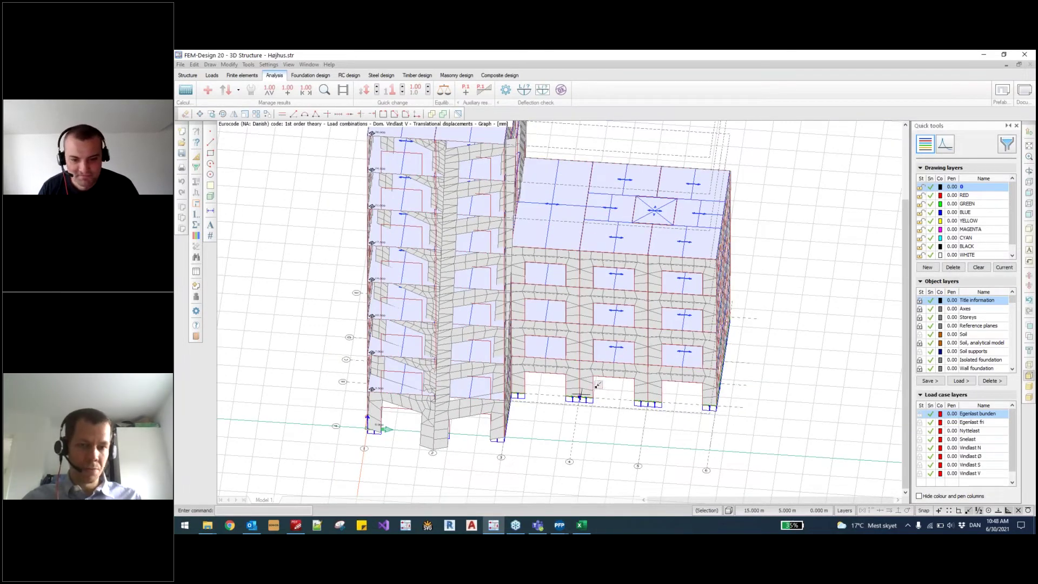
left_click_drag(598, 430, 543, 393)
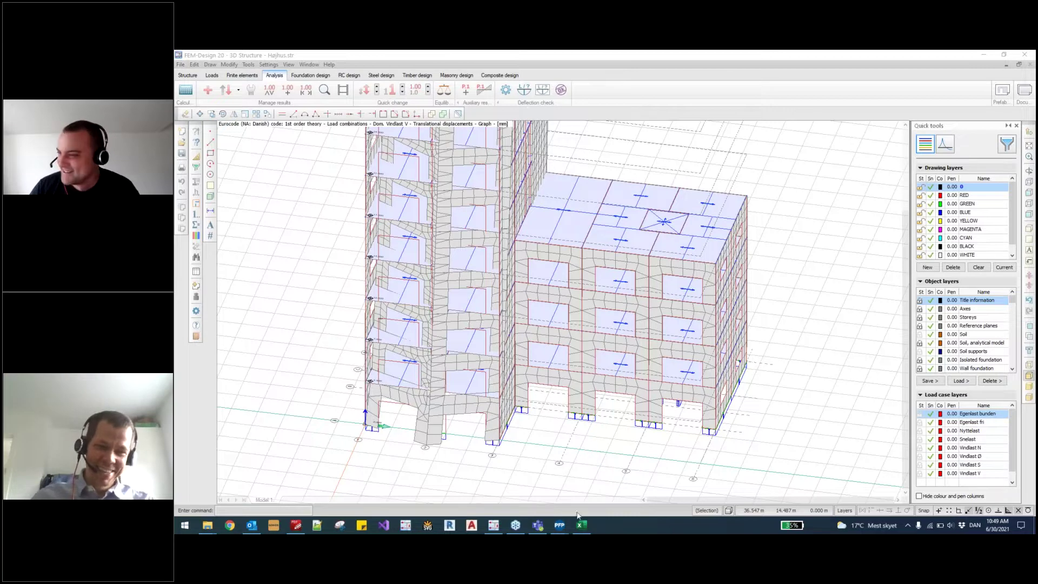
left_click(980, 54)
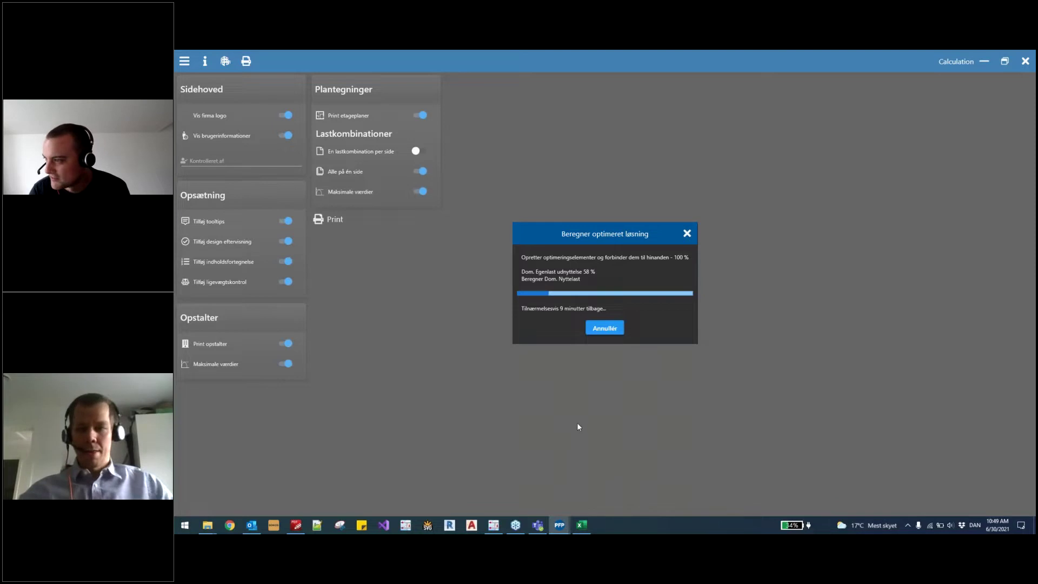
left_click(792, 525)
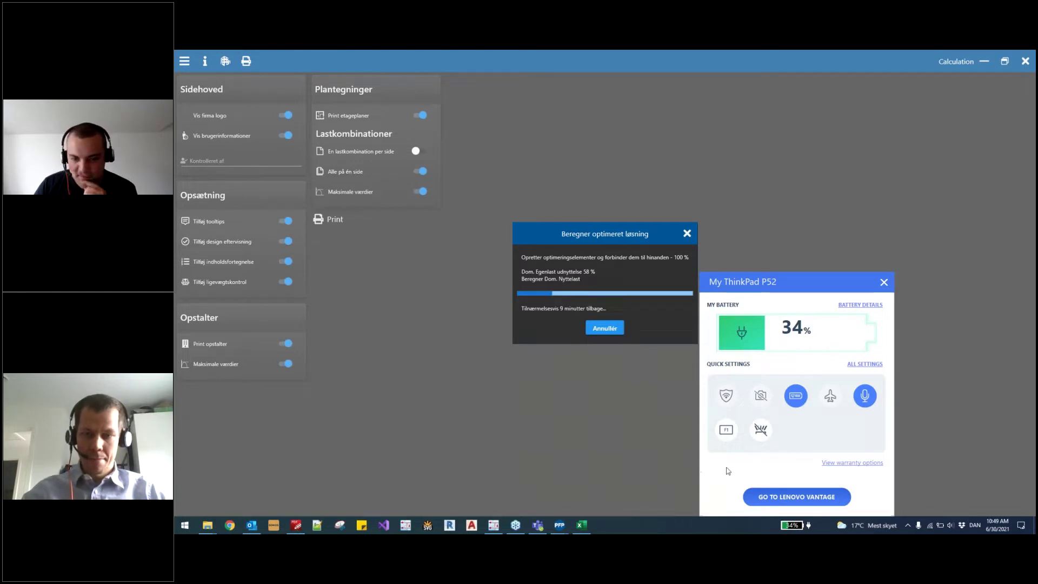
left_click(690, 479)
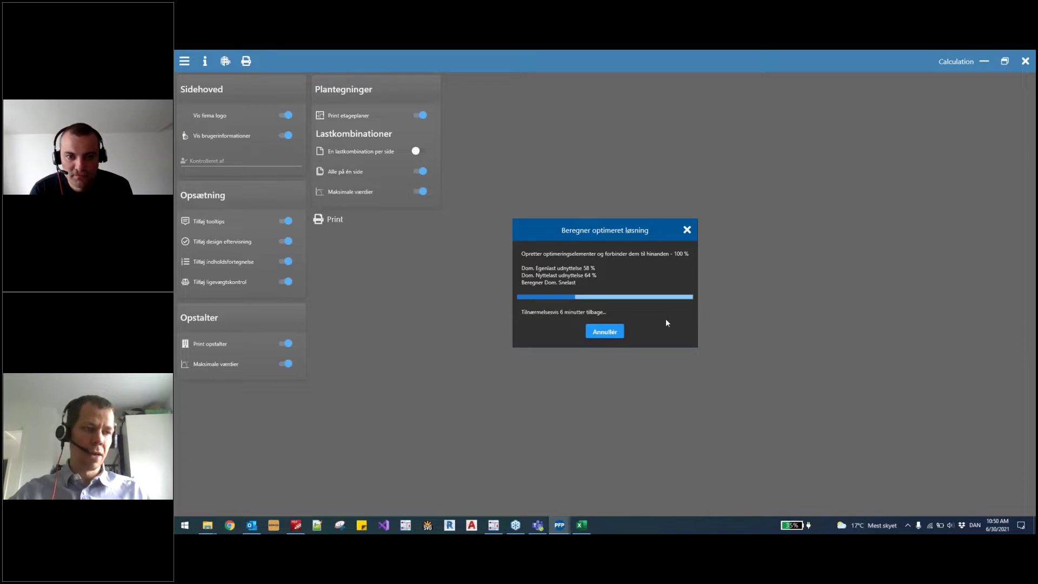
Step: Switch to PDF-XChange Editor, go to section 3.4 Lastkombinationer in the earlier floor-plan report, and toggle the load combinations shown on the 3.00 m storey plan
left_click(296, 525)
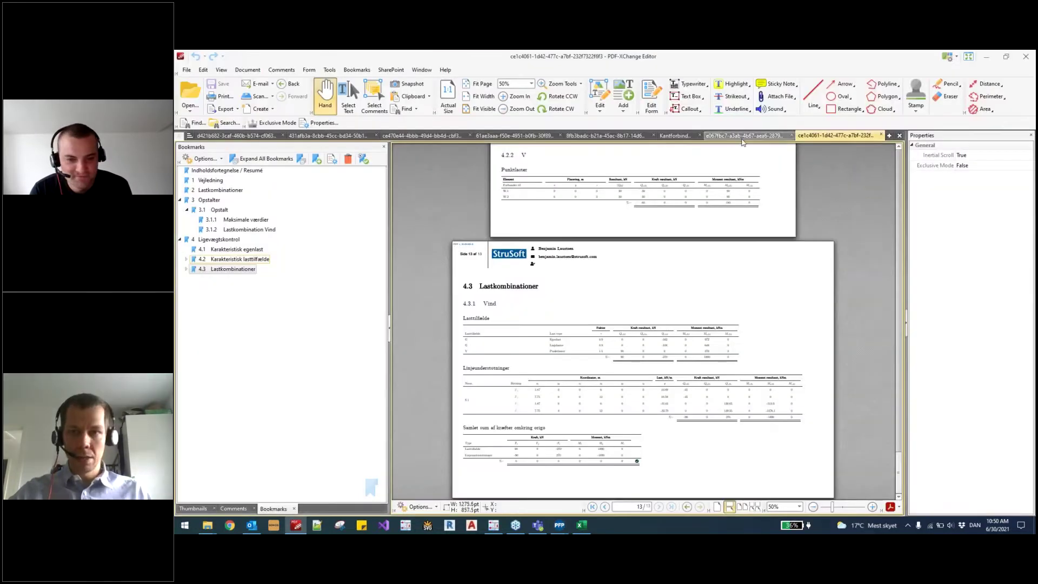
left_click(744, 135)
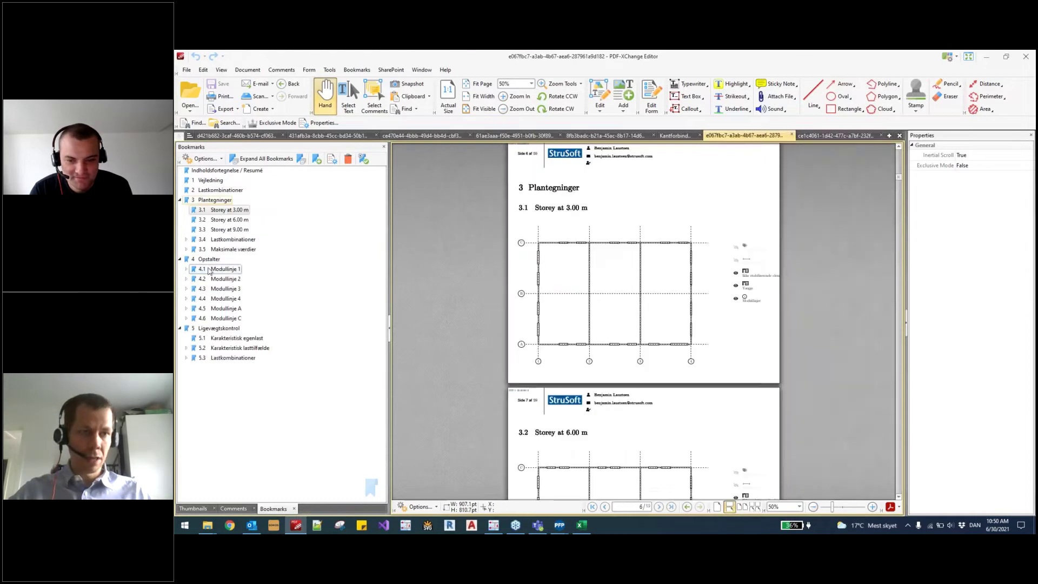
left_click(232, 239)
scroll(707, 279, "up", 1)
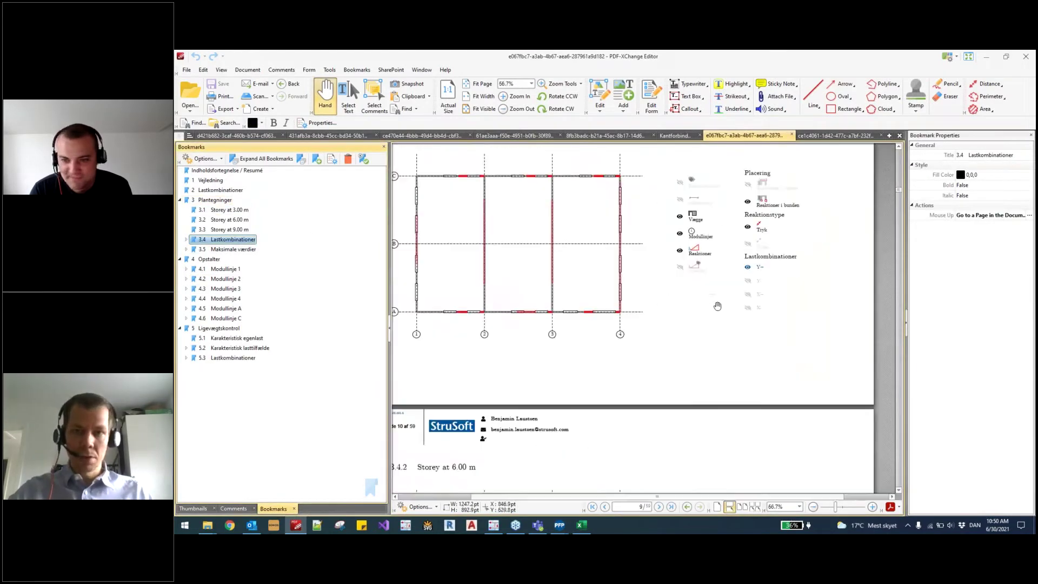
left_click(760, 294)
left_click(758, 267)
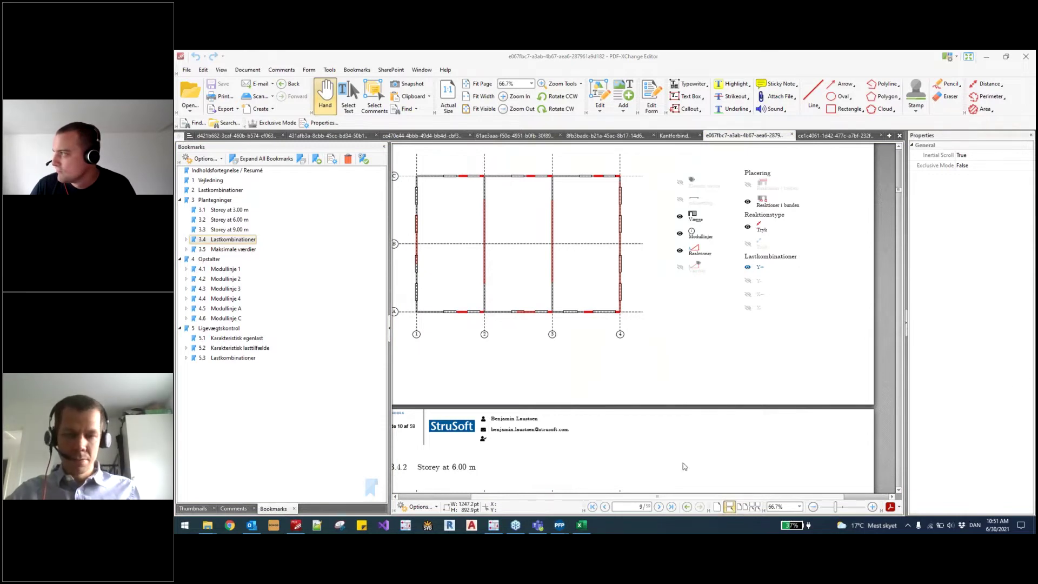
Step: Check the progress of the optimised solution in PREFAB-Print, viewing the high-rise model in FEM-Design while the calculation runs
mouse_move(559, 525)
left_click(603, 485)
left_click(602, 484)
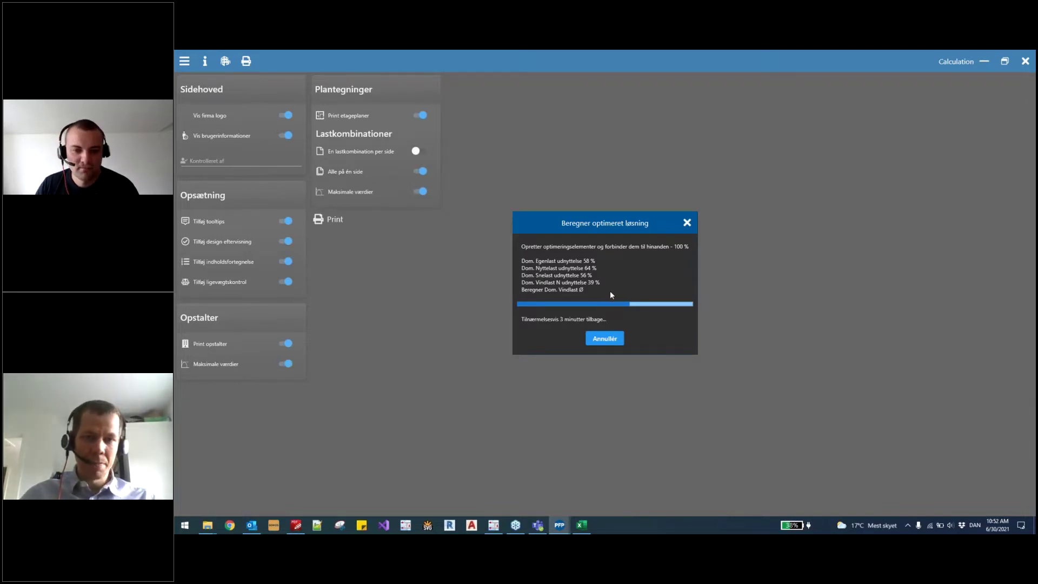
left_click(492, 525)
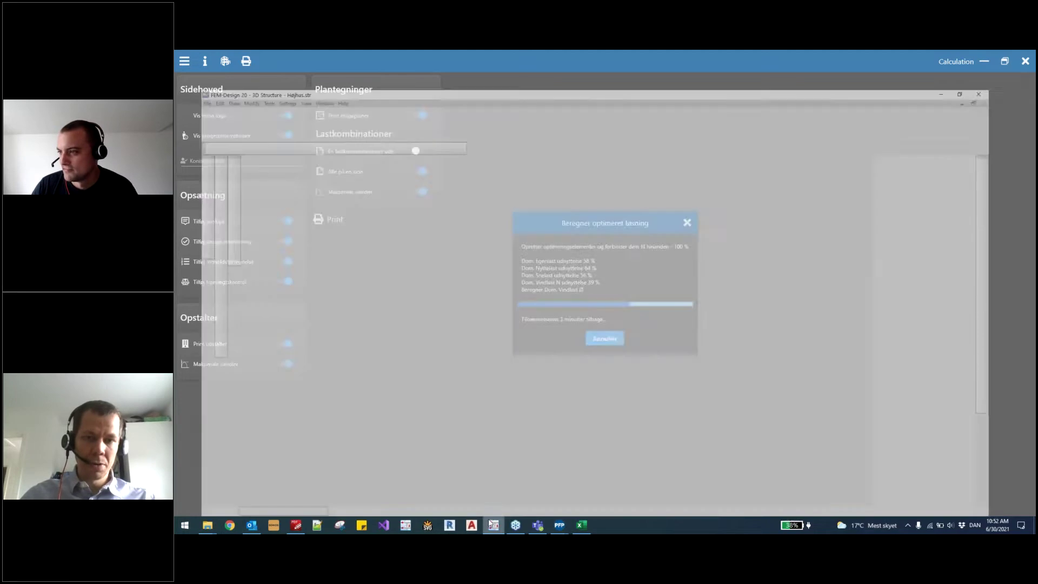
left_click_drag(486, 336, 534, 401)
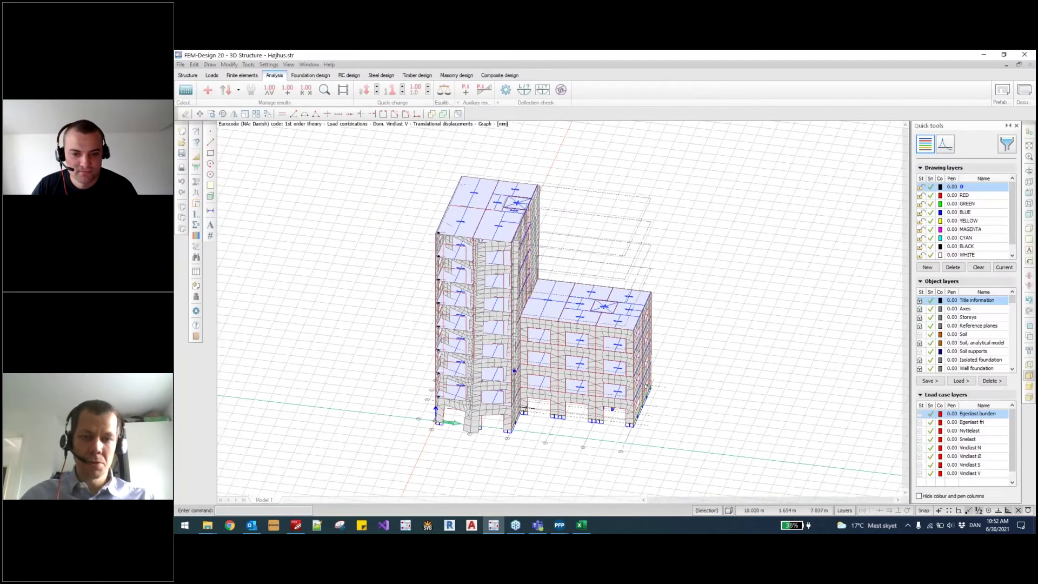
mouse_move(559, 524)
left_click(588, 473)
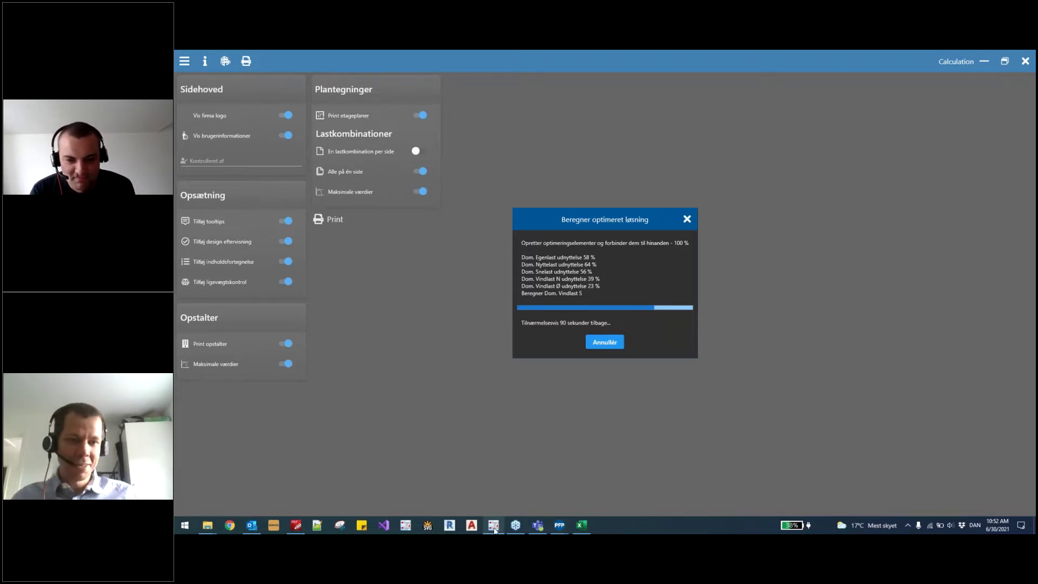
mouse_move(559, 527)
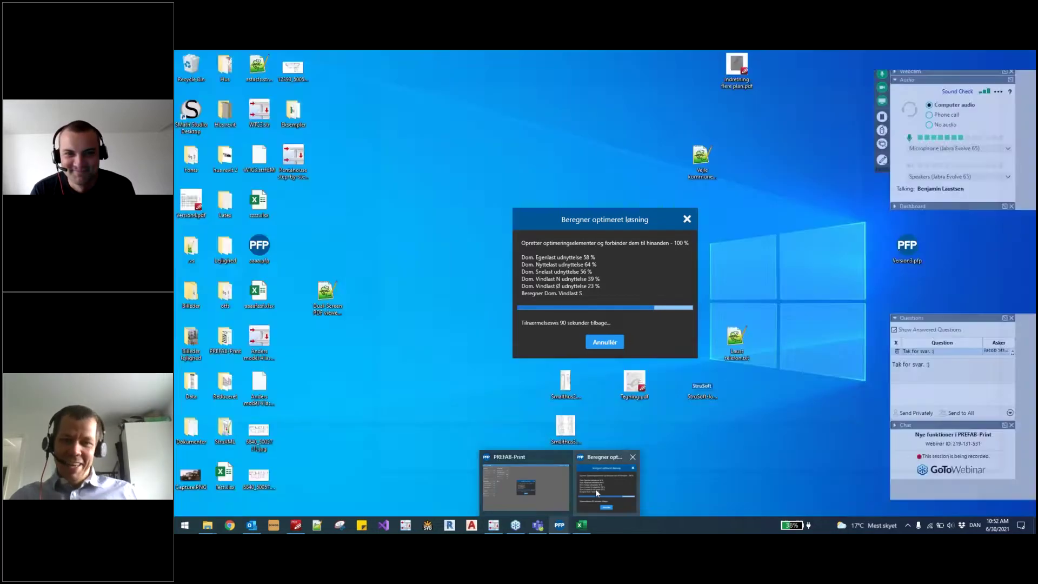
left_click(597, 493)
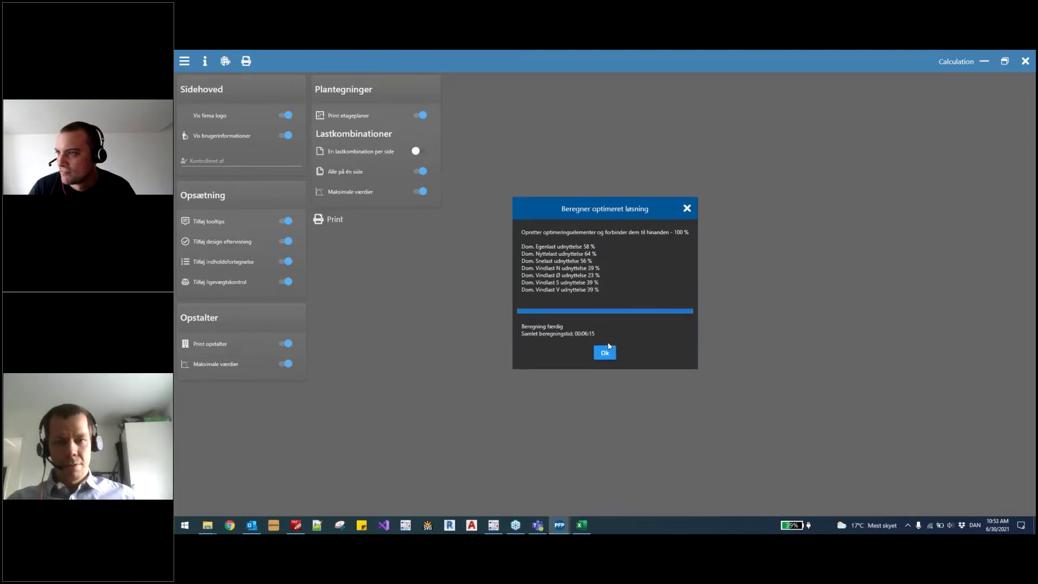
Step: Close the finished optimisation, switch off Alle på én side and Print etageplaner, and print the report
left_click(605, 353)
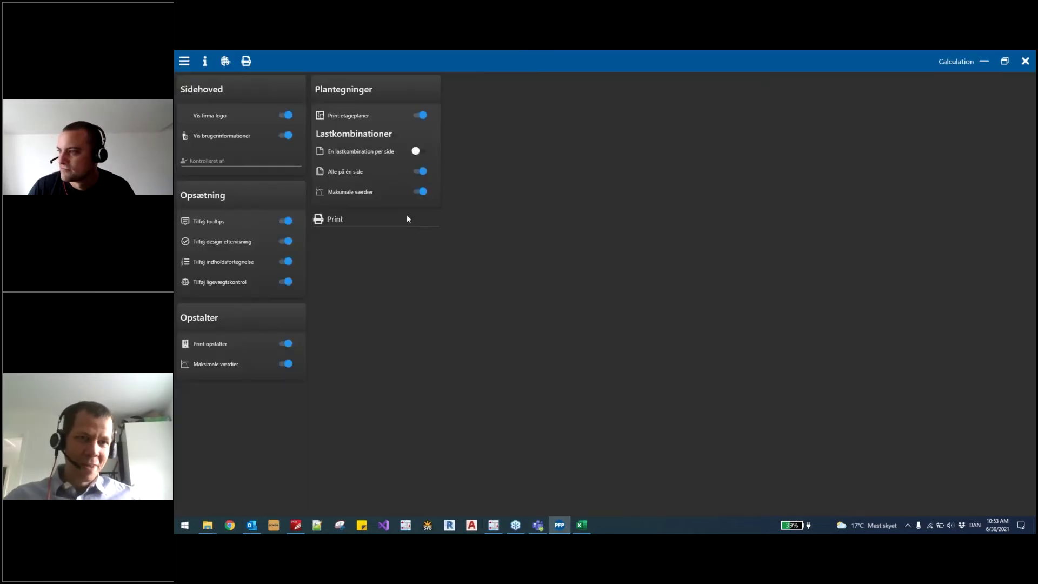
left_click(423, 171)
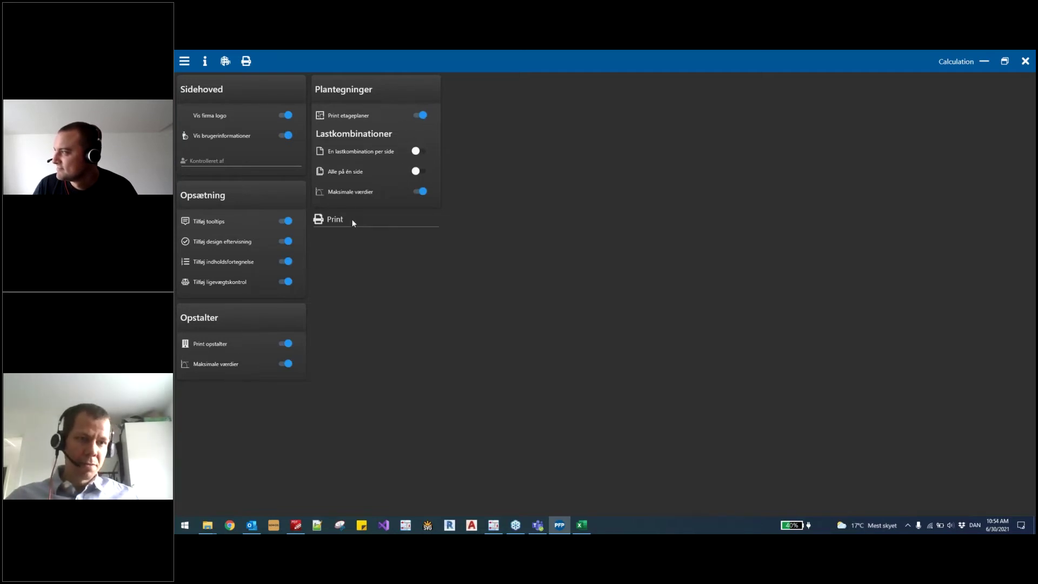
left_click(421, 115)
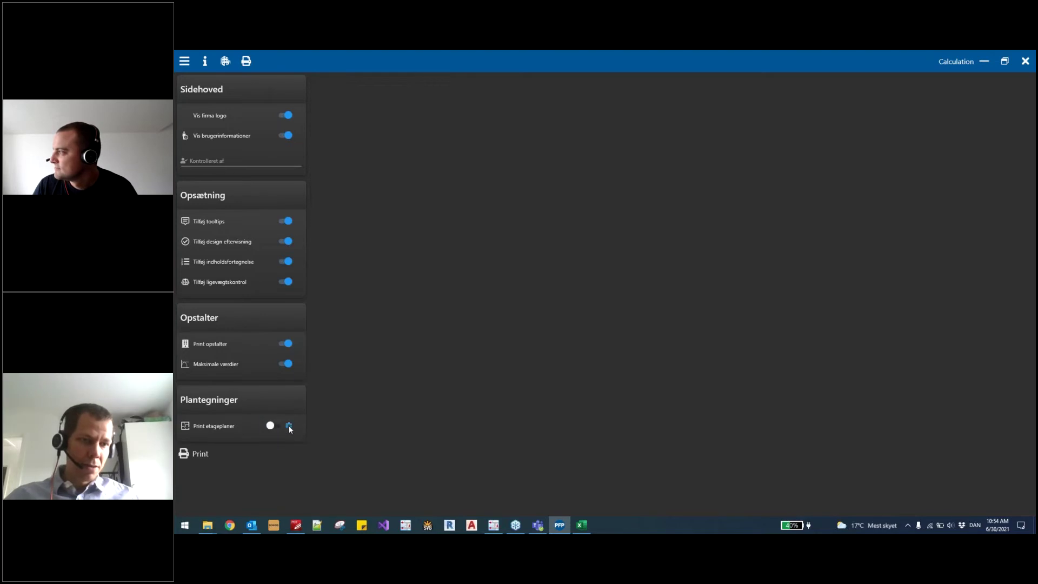
left_click(239, 460)
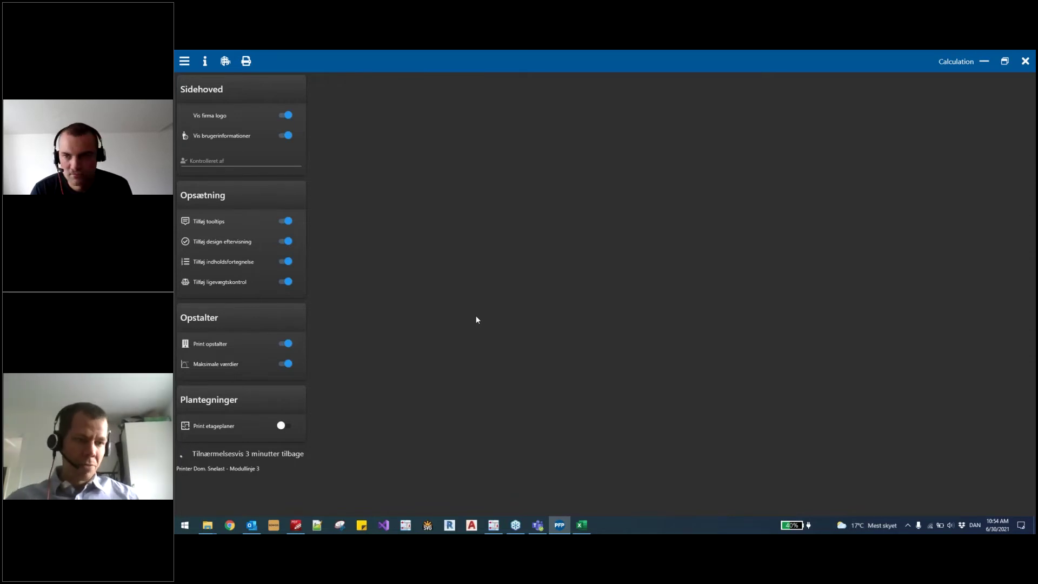
Step: Switch to FEM-Design, inspect the edge connection data of a vertical wall joint in the lower block, and close it without changes
left_click(498, 527)
scroll(600, 377, "up", 4)
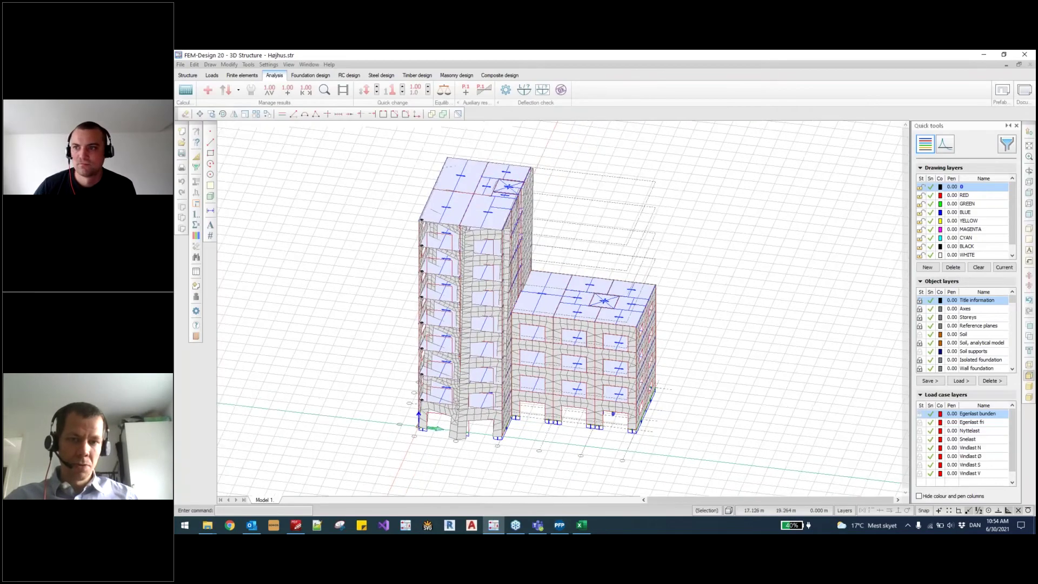
scroll(598, 351, "up", 4)
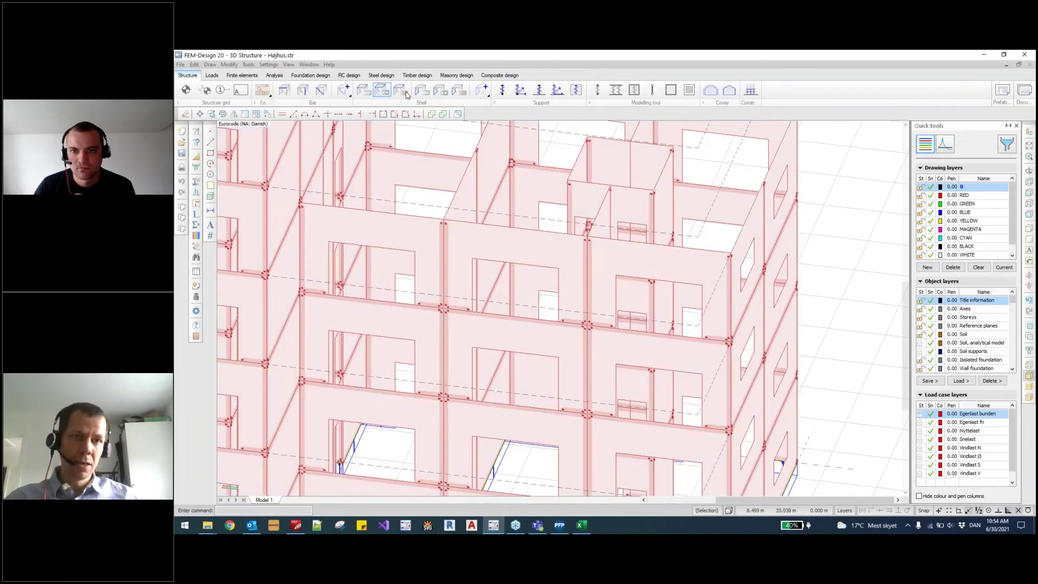
left_click(420, 93)
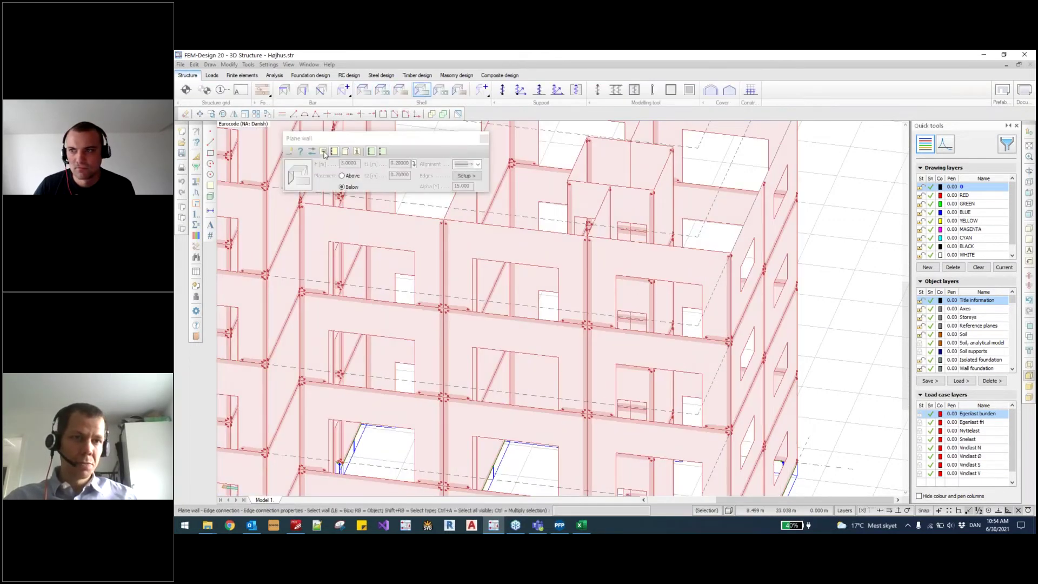
left_click(445, 252)
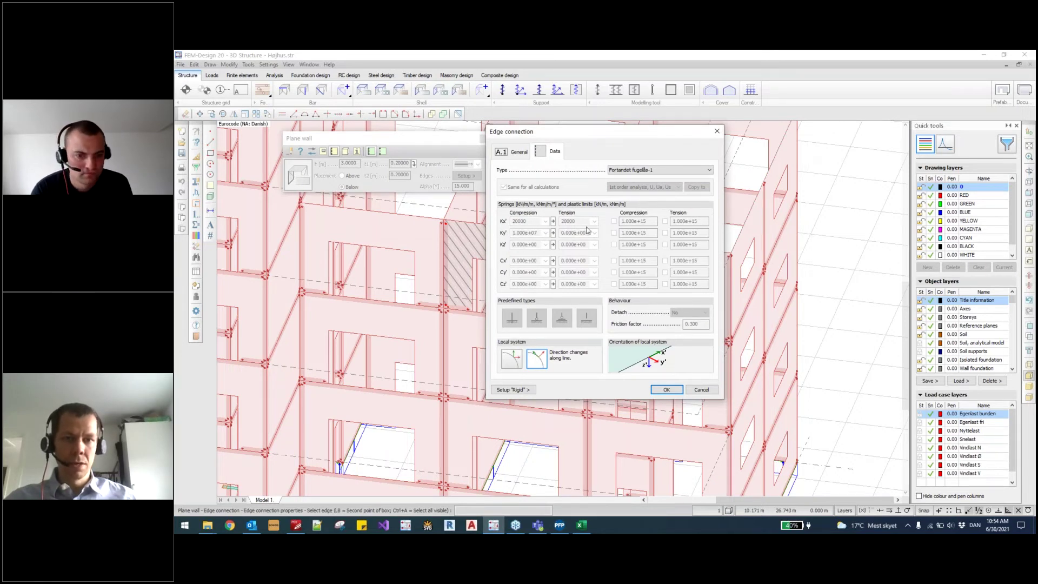
left_click(714, 393)
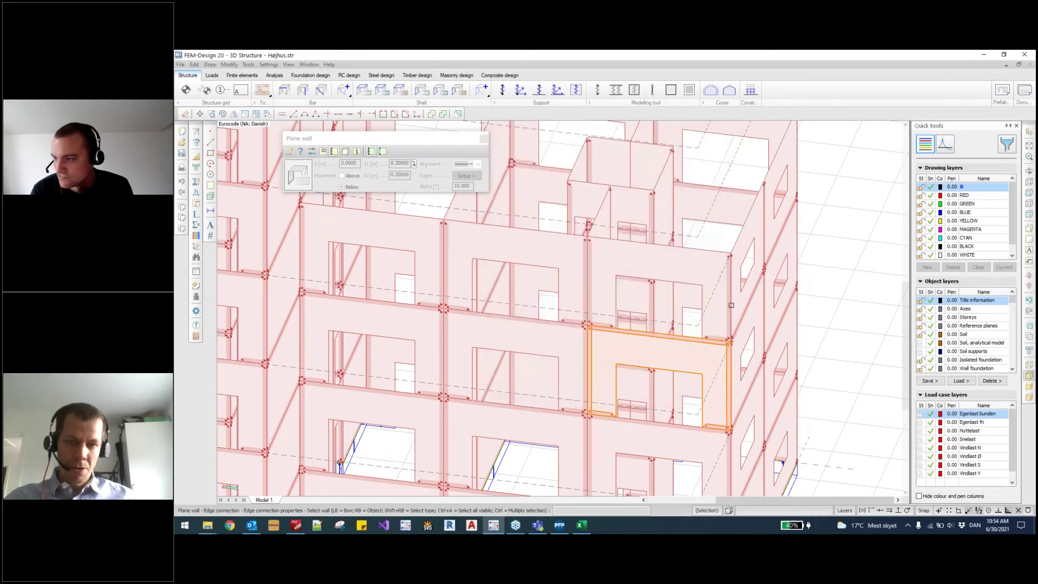
Step: Examine the high-rise model's walls and vertical joints from the overall view and the opposite corner
scroll(701, 384, "down", 3)
scroll(747, 292, "down", 2)
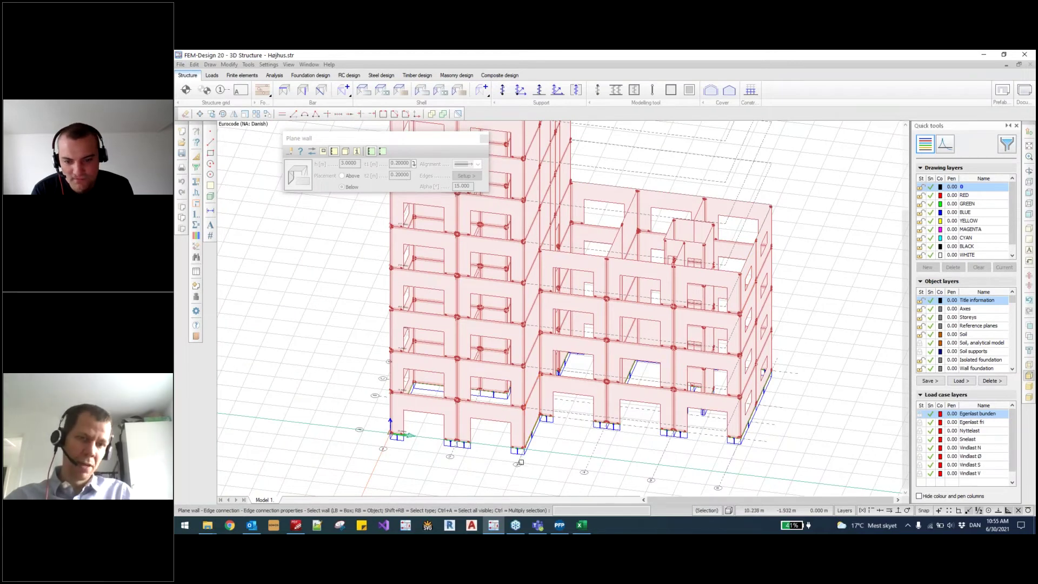
scroll(521, 461, "down", 1)
scroll(476, 379, "down", 2)
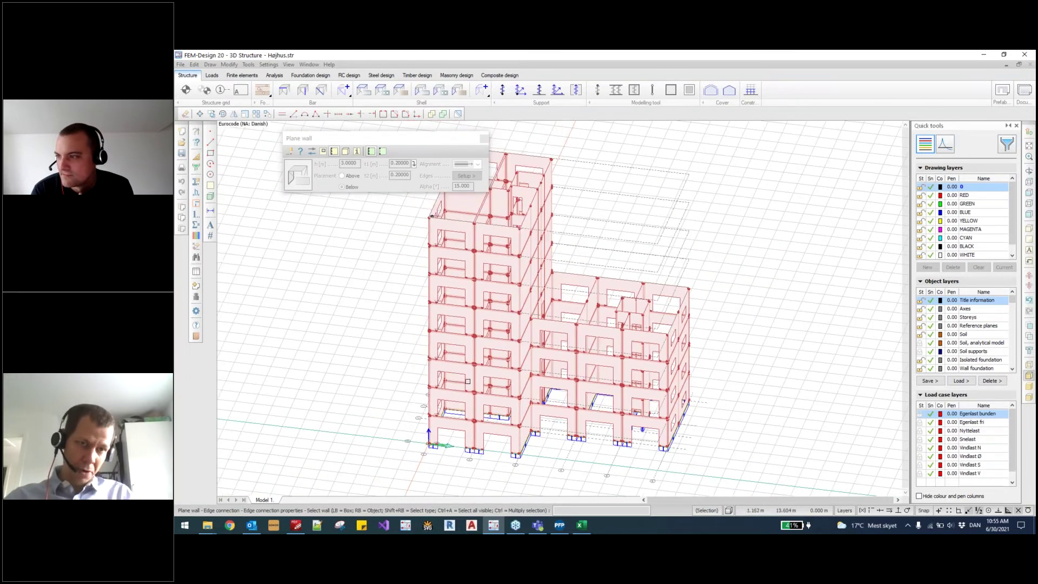
left_click_drag(452, 371, 575, 385)
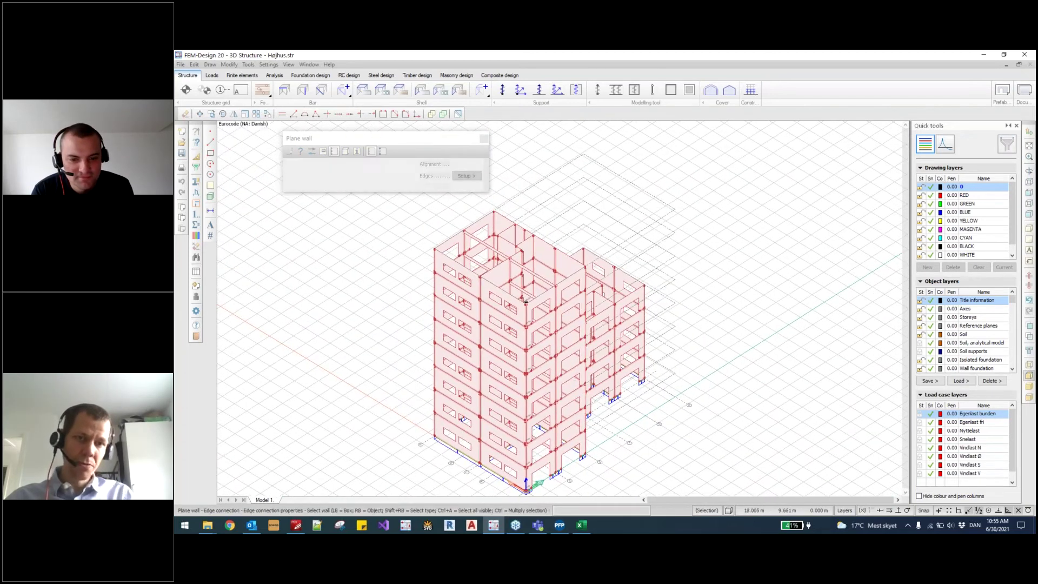
scroll(504, 249, "up", 3)
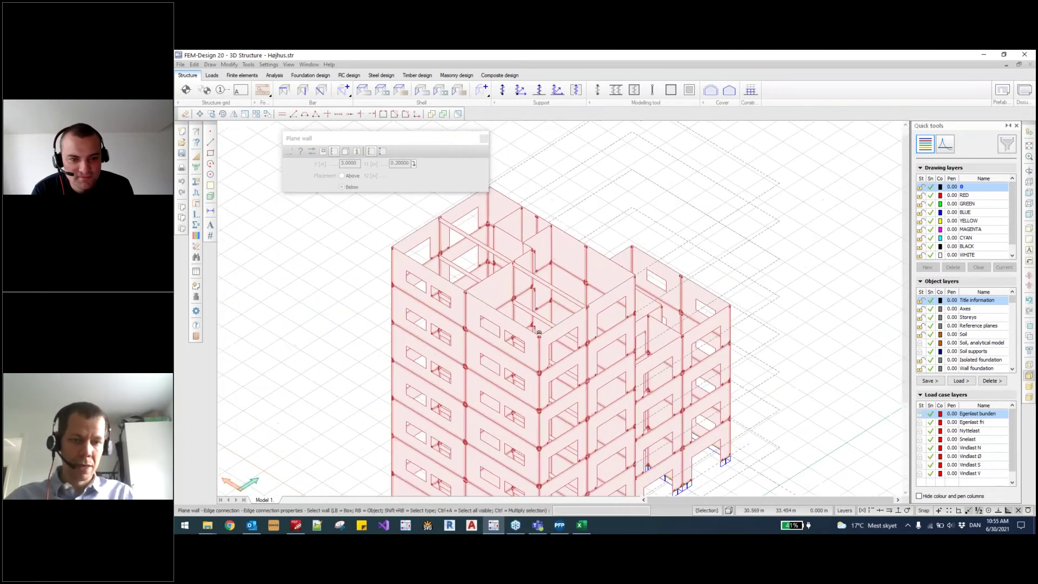
Step: Return to PREFAB-Print and review the Indholdsfortegnelse / Resumé page of the newly printed report in PDF-XChange Editor
mouse_move(560, 526)
left_click(556, 508)
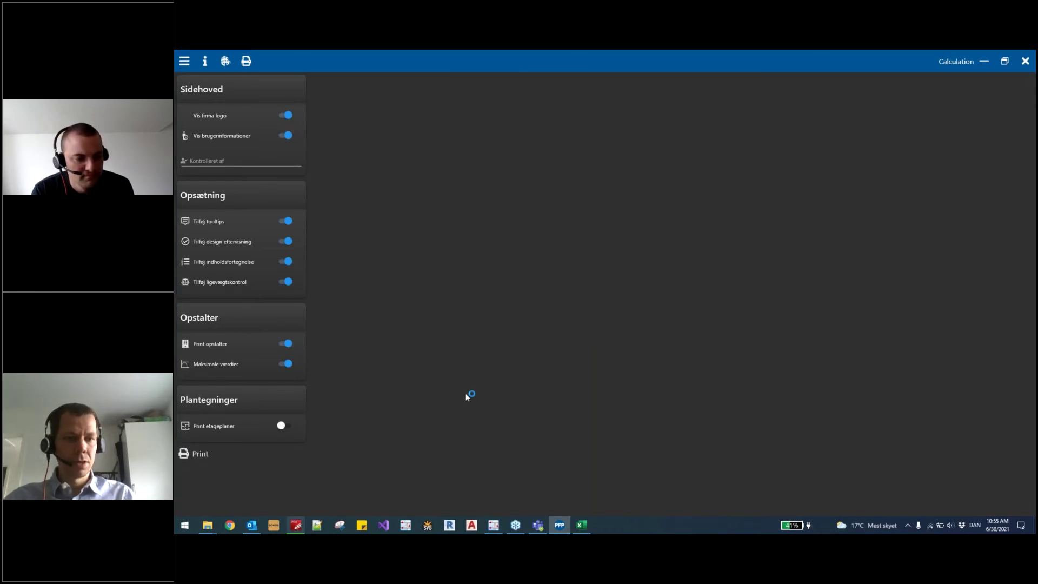
scroll(514, 224, "down", 10)
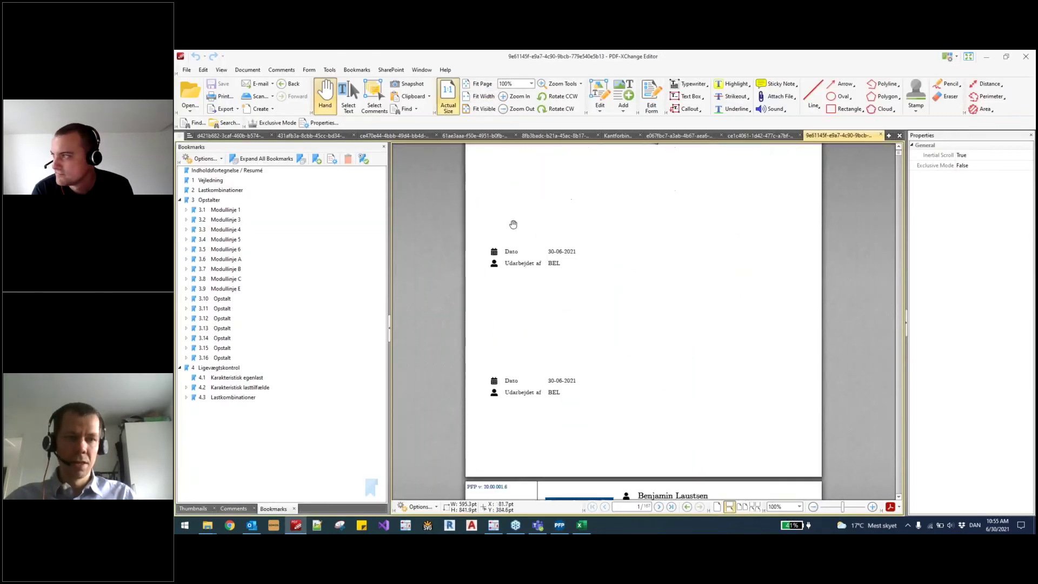
scroll(568, 243, "up", 4)
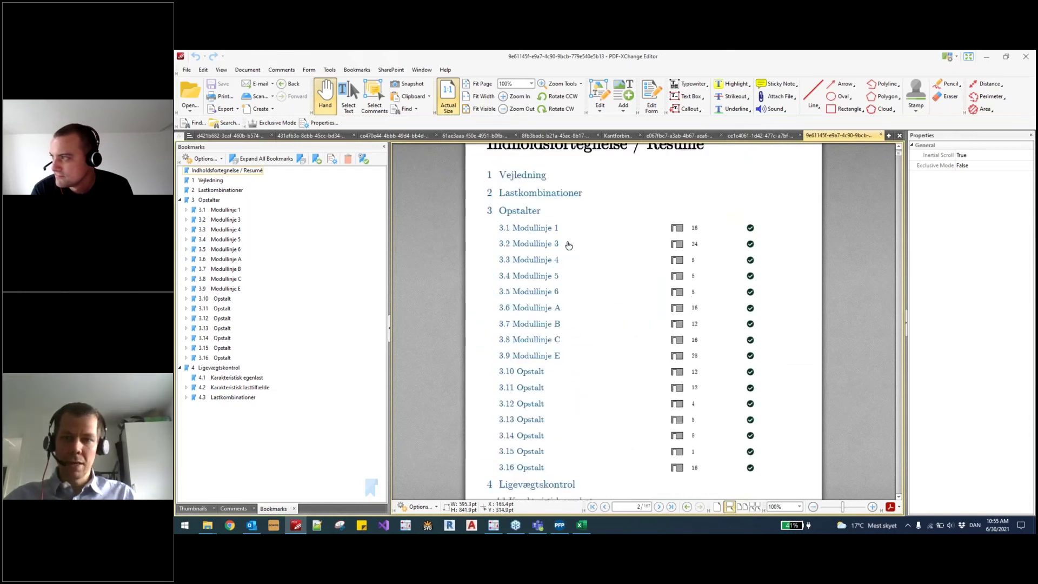